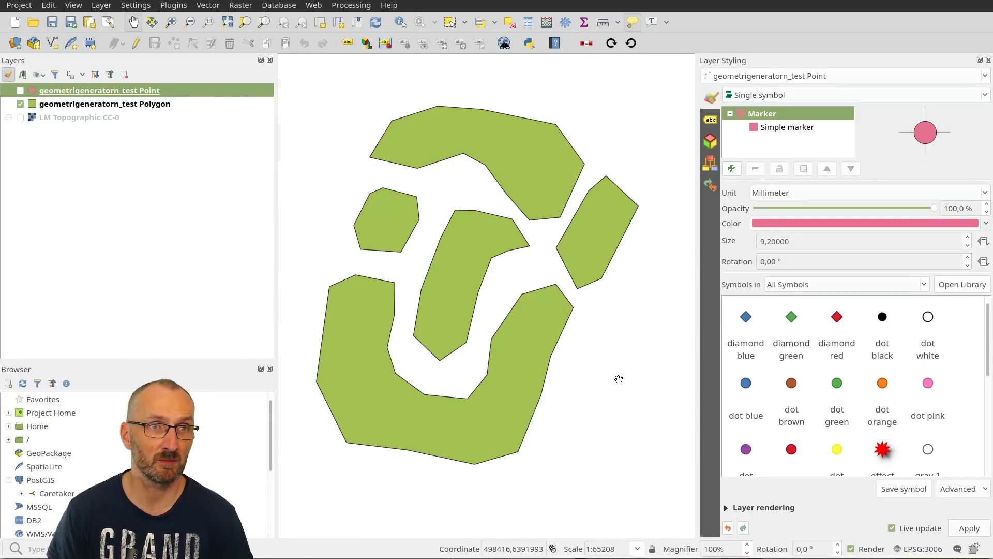
Step: Select the geometrigeneratorn_test Polygon layer to show its green simple fill styling
{"action": "left_click", "coordinate": [104, 105]}
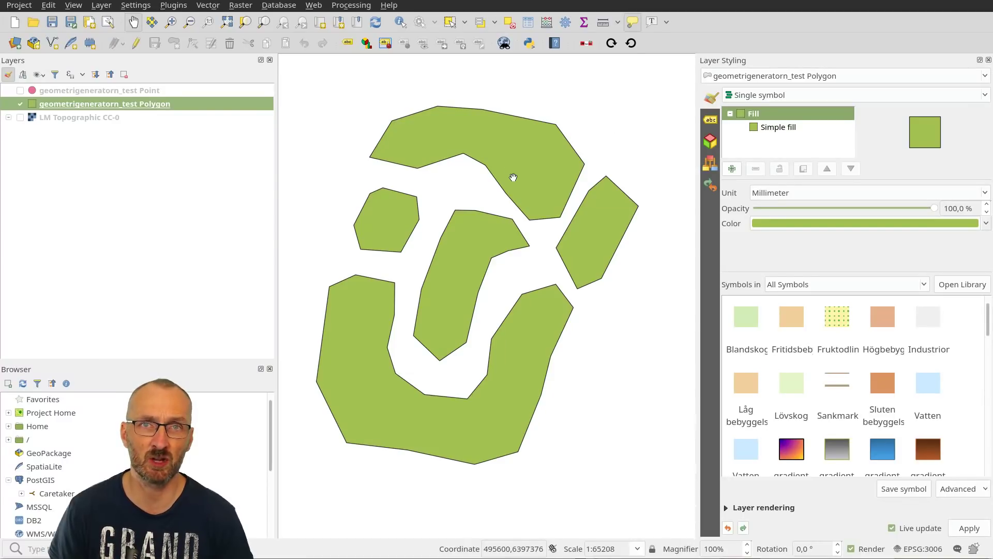
{"action": "left_click_drag", "start_coordinate": [508, 297], "coordinate": [521, 307]}
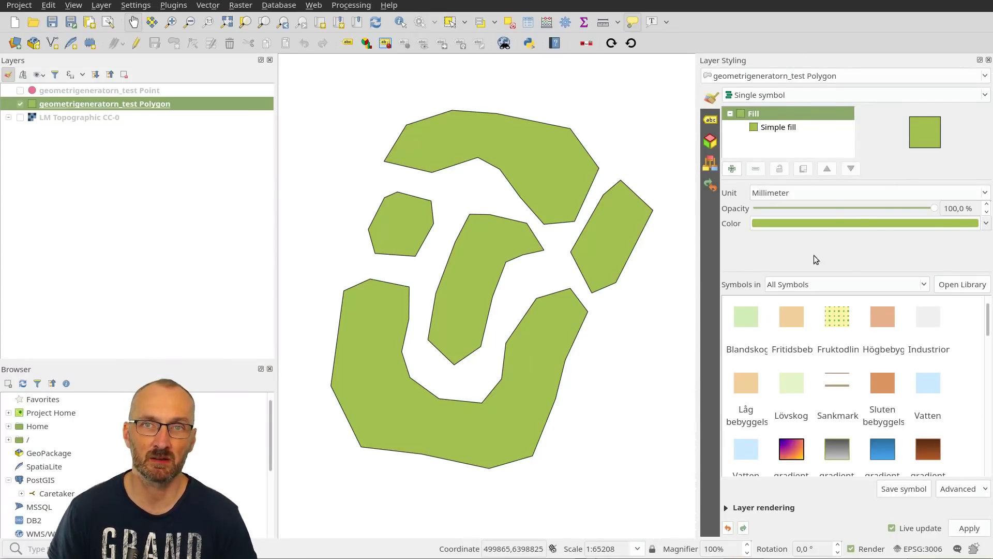
Step: Change the Simple fill symbol layer into a Geometry generator using the $geometry expression
{"action": "left_click", "coordinate": [769, 128]}
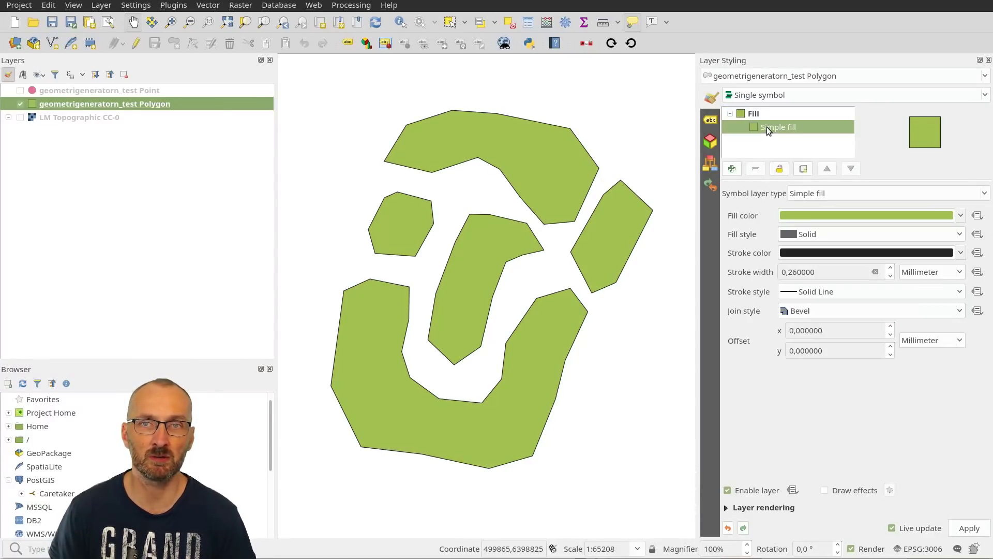
{"action": "left_click", "coordinate": [801, 96]}
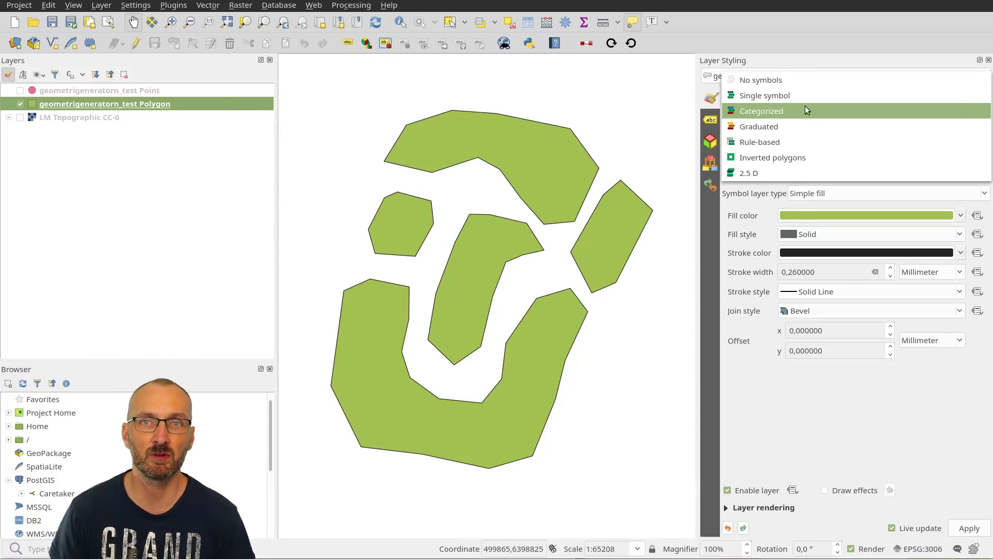
{"action": "left_click", "coordinate": [752, 412]}
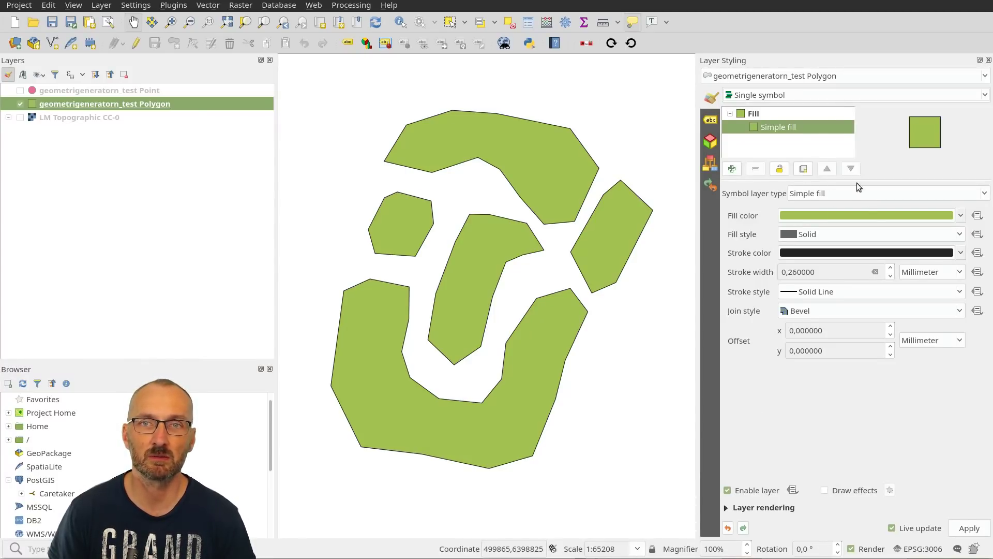
{"action": "left_click", "coordinate": [871, 194]}
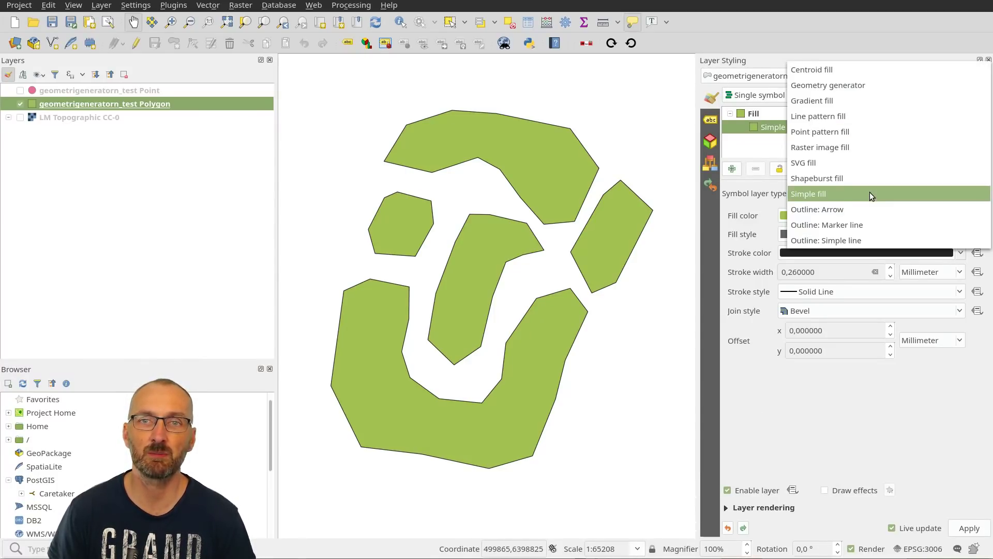
{"action": "left_click", "coordinate": [842, 86]}
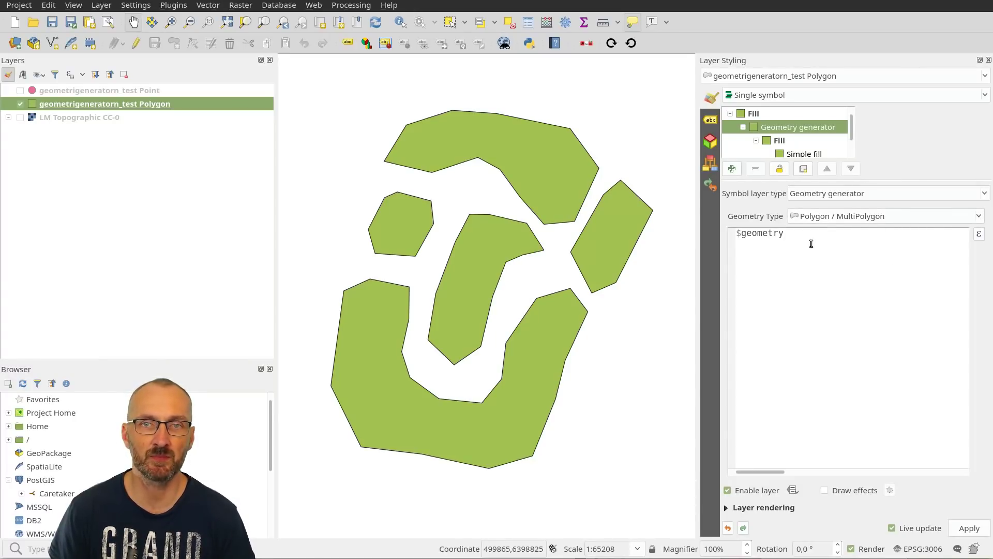
{"action": "left_click_drag", "start_coordinate": [799, 237], "coordinate": [735, 228]}
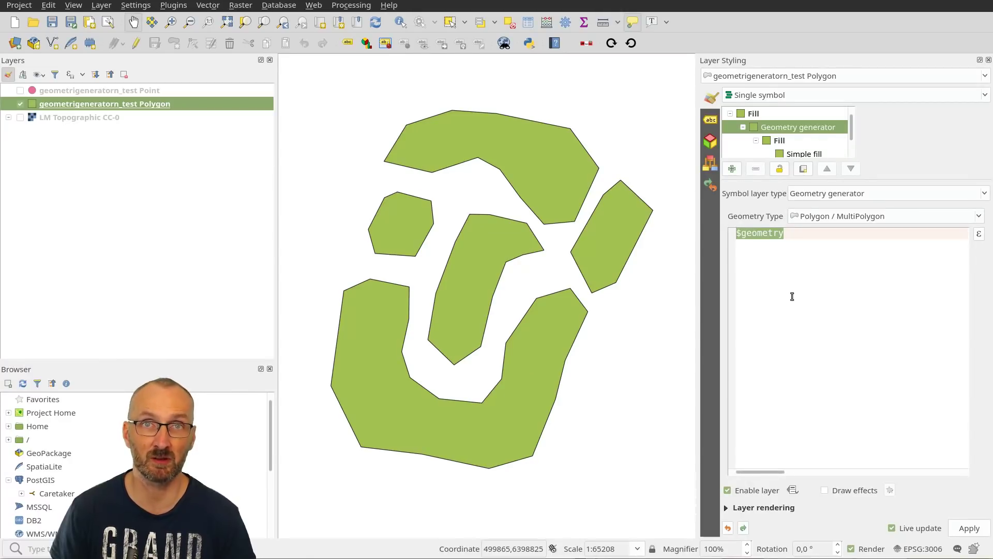
{"action": "left_click", "coordinate": [981, 218]}
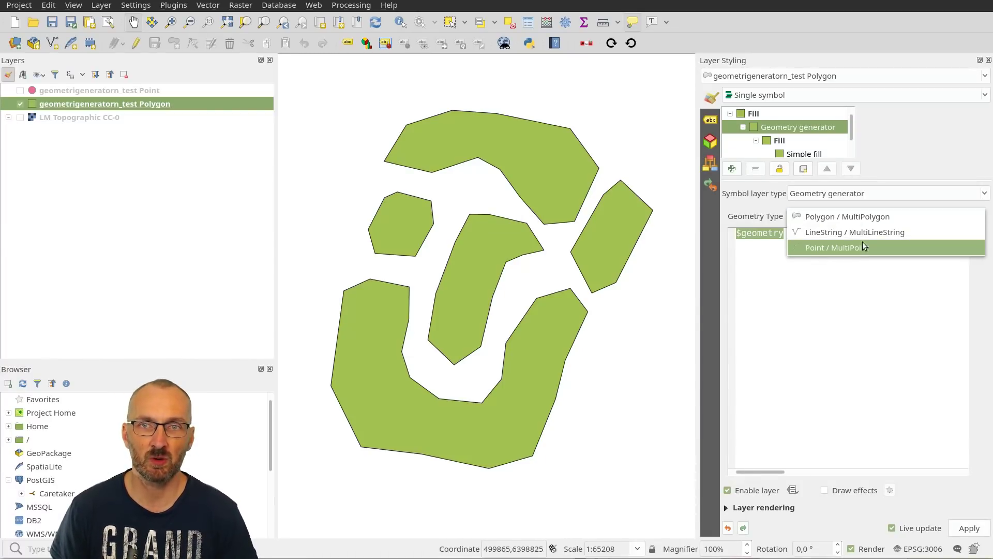
Step: Set the generator output to LineString / MultiLineString with expression segments_to_lines($geometry)
{"action": "left_click", "coordinate": [837, 248]}
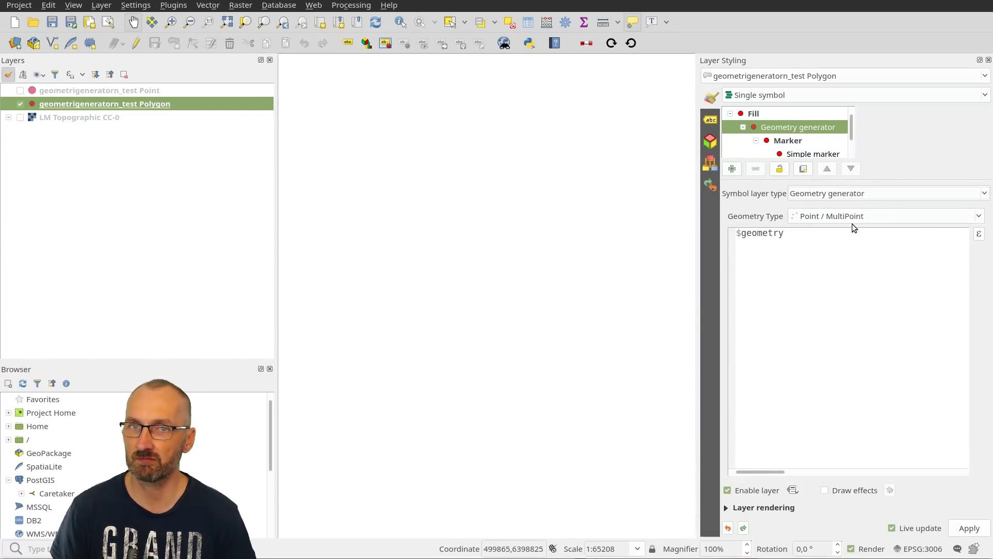
{"action": "left_click", "coordinate": [854, 221]}
{"action": "left_click", "coordinate": [855, 200]}
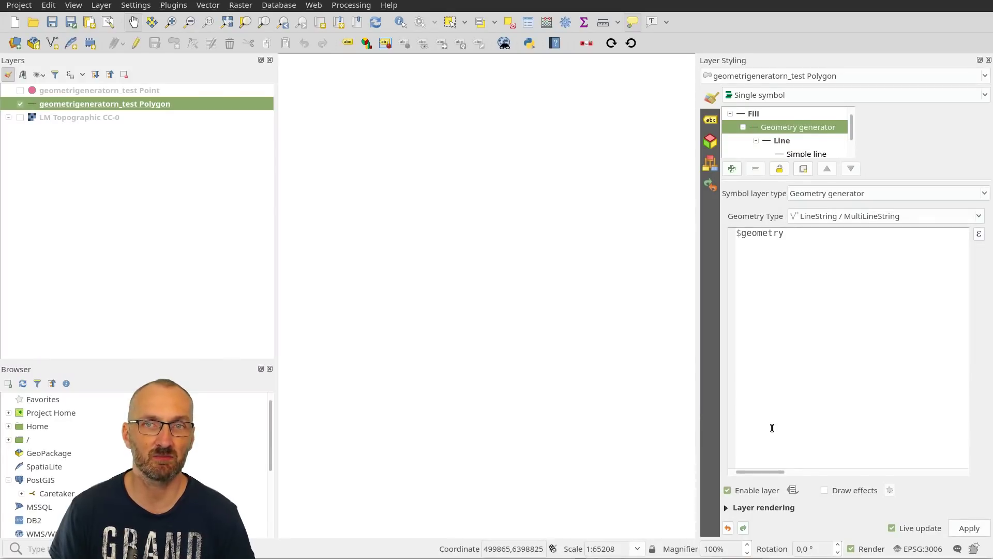
{"action": "left_click", "coordinate": [737, 235]}
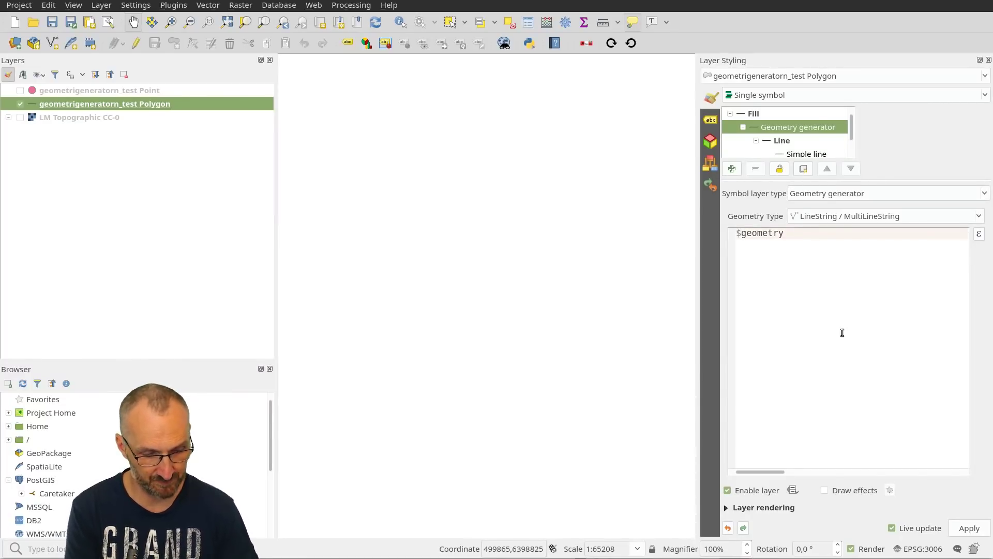
{"action": "type", "text": "se"}
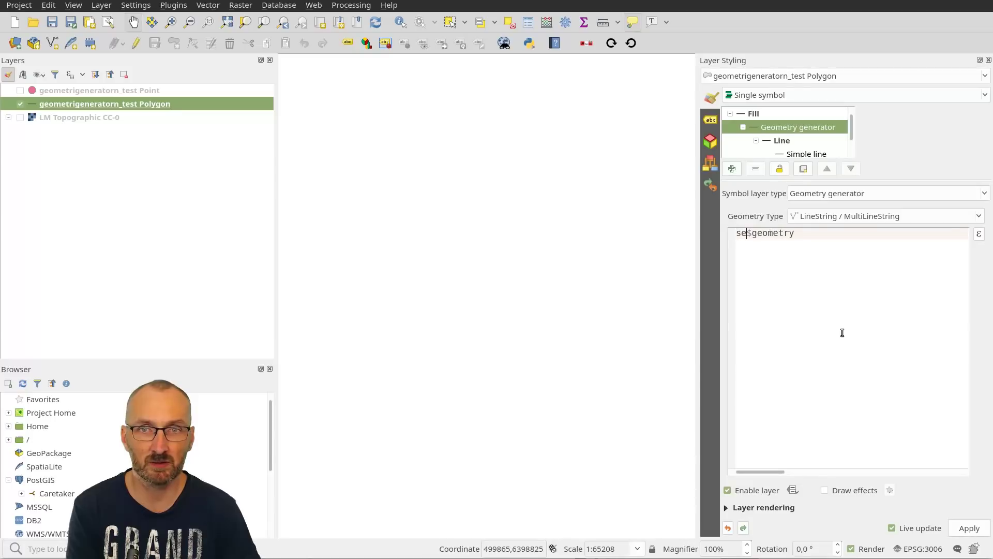
{"action": "type", "text": "gments"}
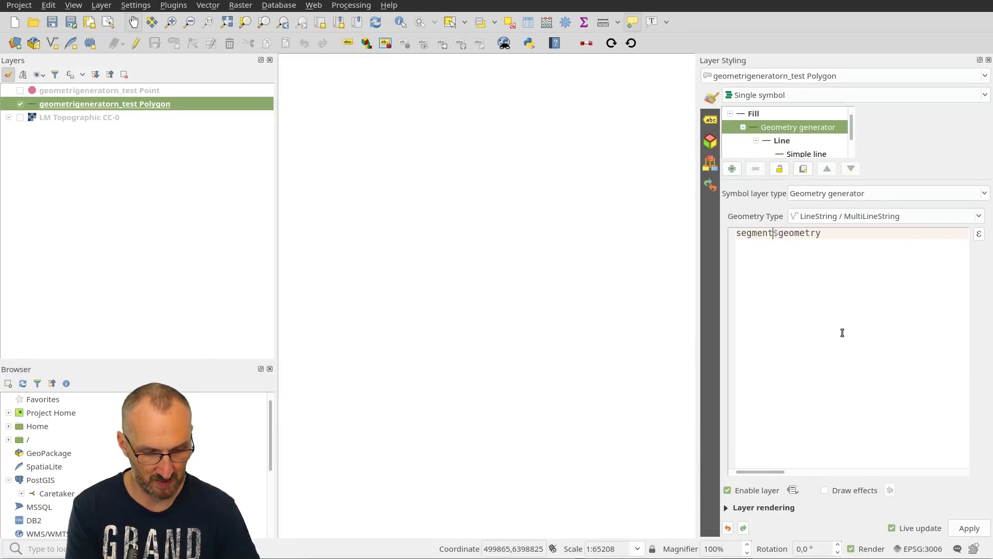
{"action": "type", "text": "_to_"}
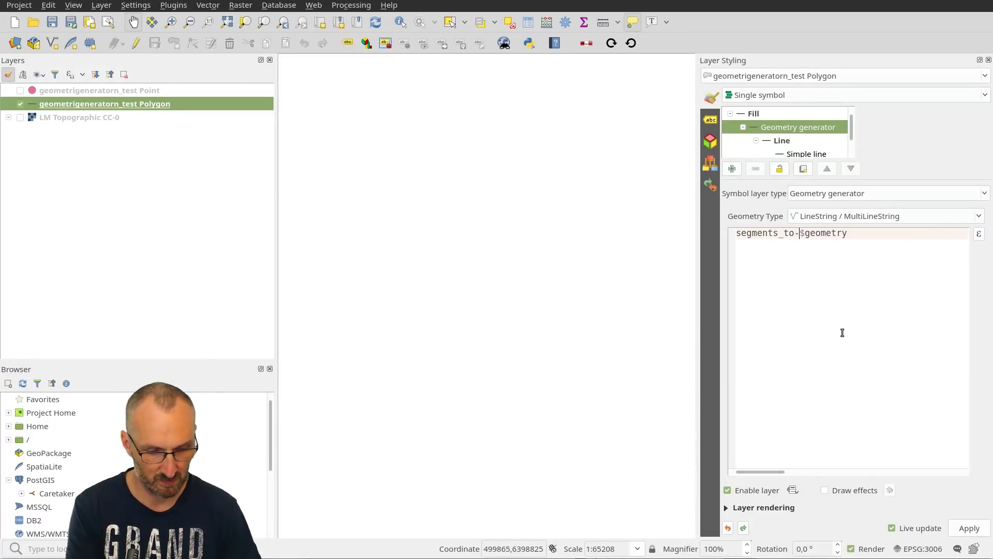
{"action": "type", "text": "lines"}
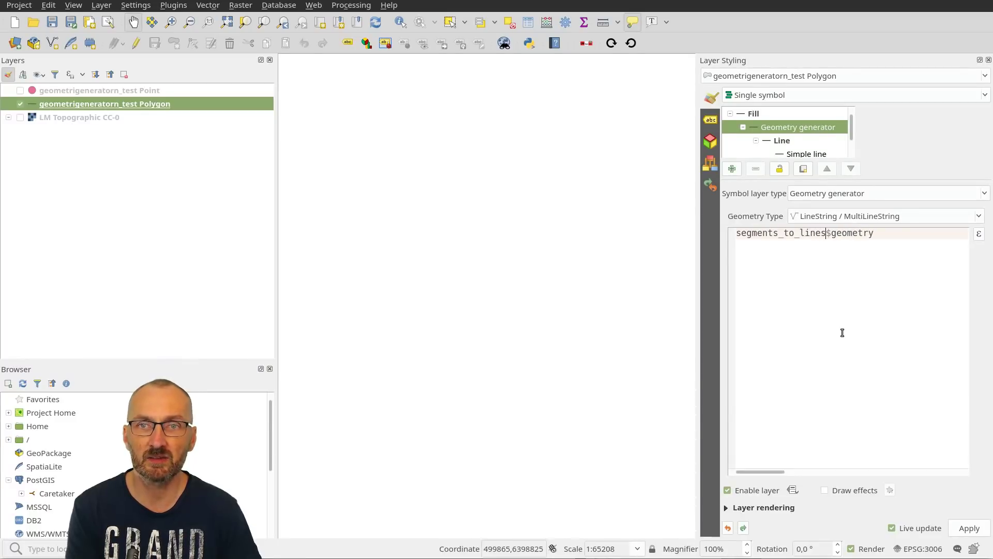
{"action": "type", "text": "($geometry"}
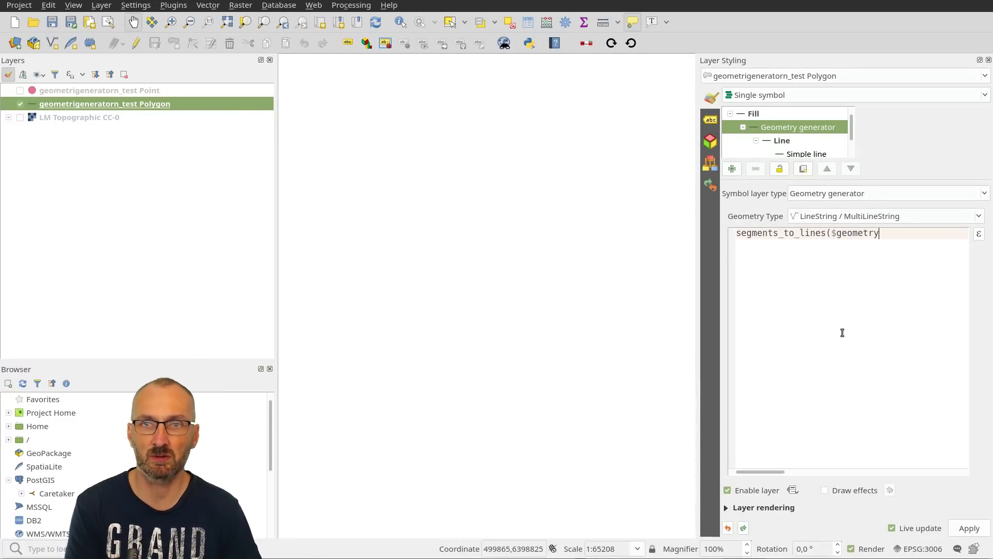
{"action": "type", "text": ")"}
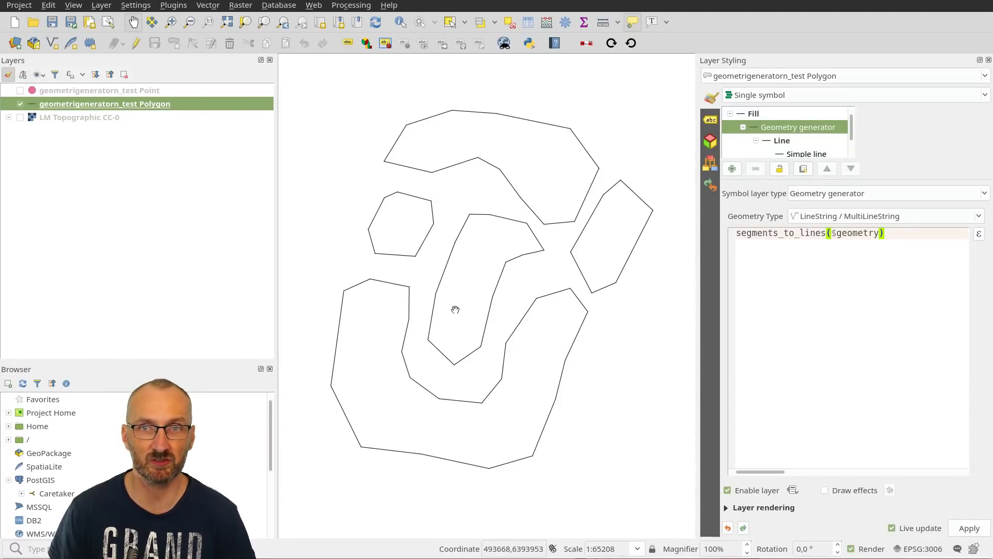
Step: Switch the generator to Point / MultiPoint and replace segments_to_lines with centroid
{"action": "left_click", "coordinate": [865, 220]}
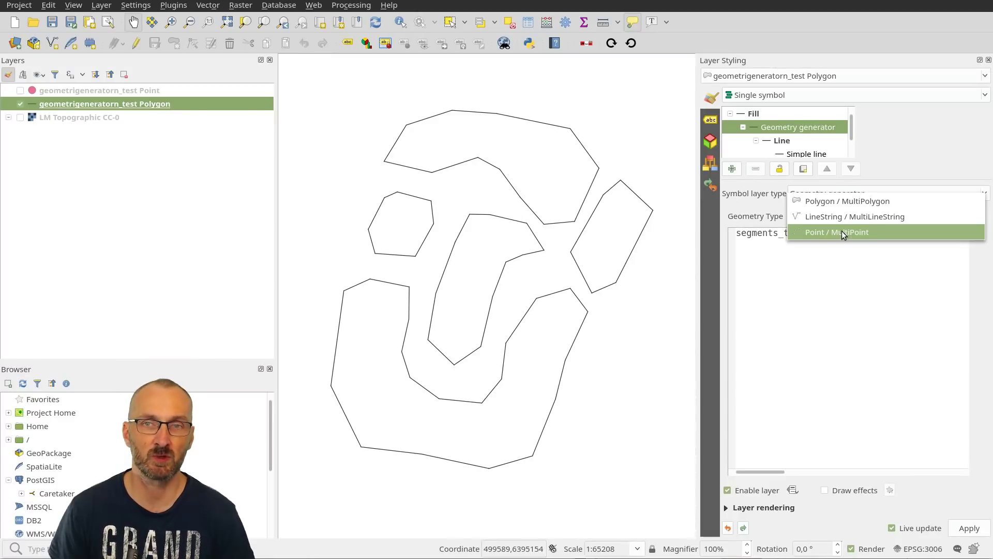
{"action": "left_click", "coordinate": [842, 231]}
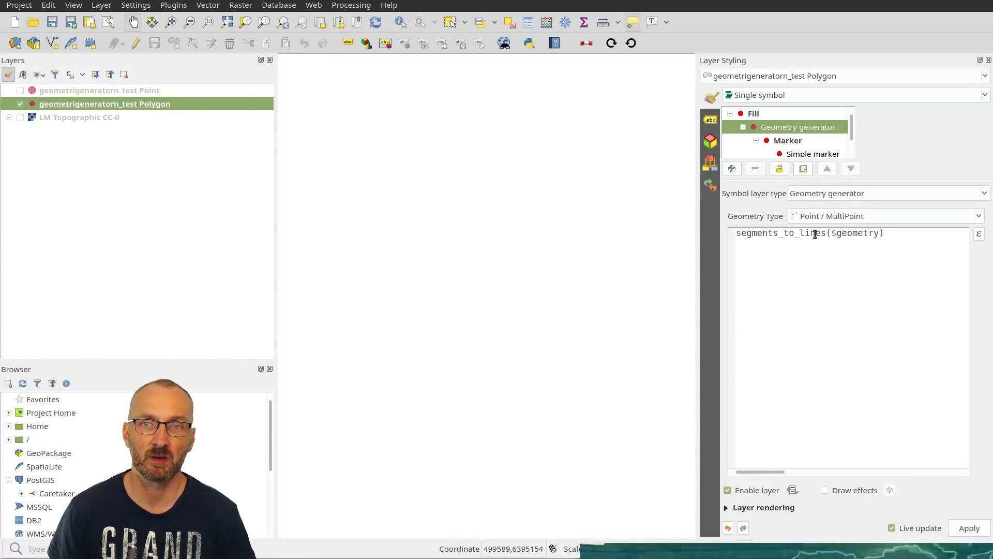
{"action": "left_click_drag", "start_coordinate": [828, 237], "coordinate": [719, 245]}
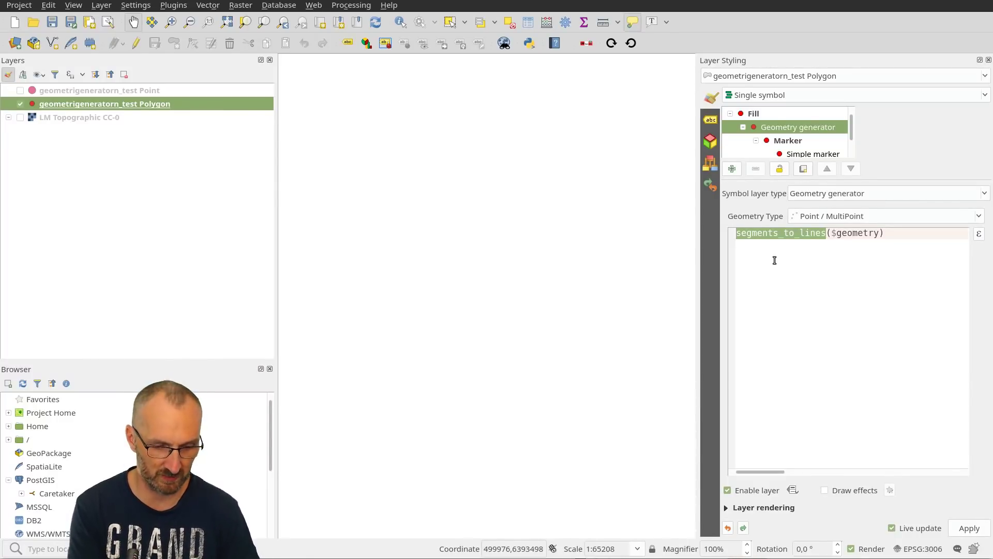
{"action": "type", "text": "centroid"}
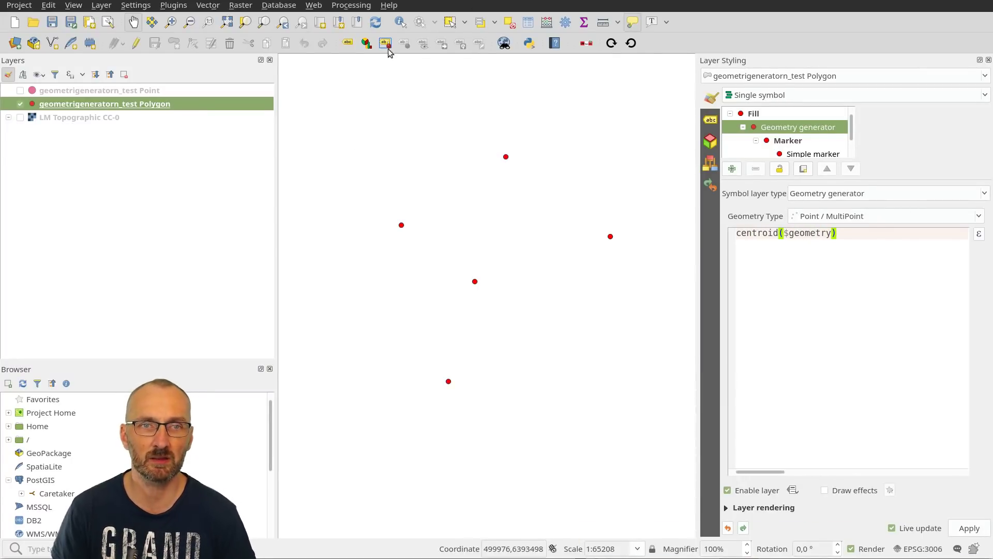
{"action": "mouse_move", "coordinate": [510, 247]}
{"action": "left_mouse_down"}
{"action": "mouse_move", "coordinate": [484, 273]}
{"action": "mouse_move", "coordinate": [506, 258]}
{"action": "left_mouse_up"}
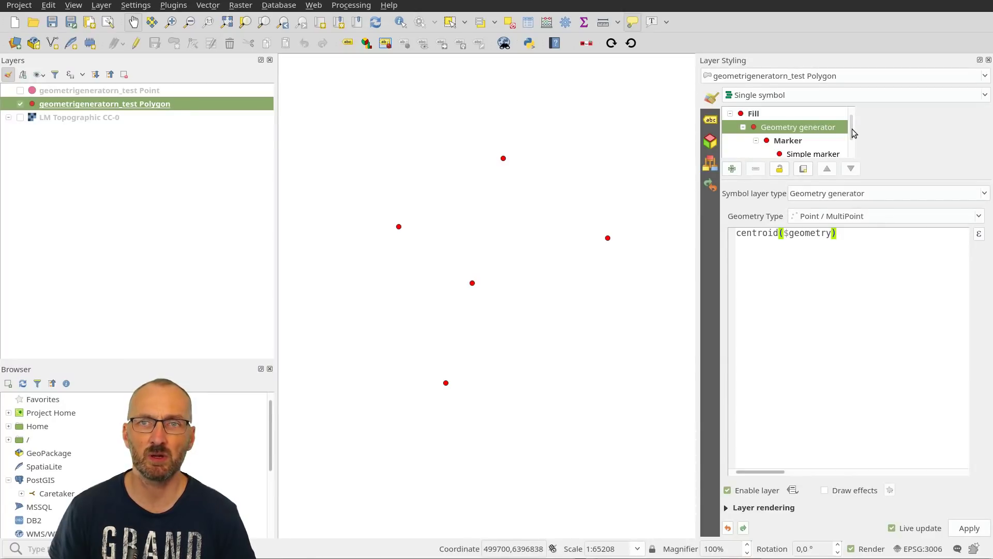
Step: Add a pale grey Simple fill with No Pen stroke below the Geometry generator
{"action": "left_click", "coordinate": [733, 169]}
{"action": "left_click", "coordinate": [853, 168]}
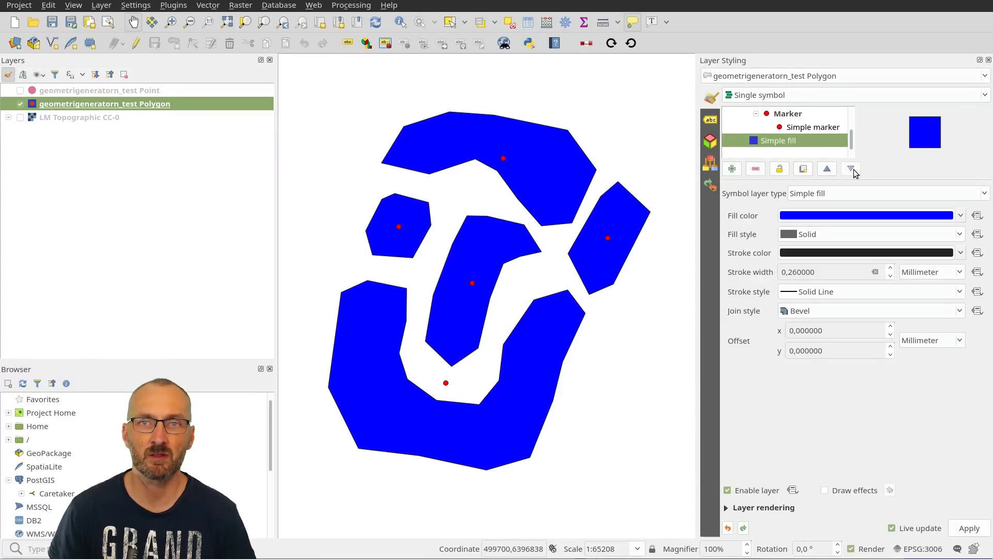
{"action": "left_click", "coordinate": [870, 290]}
{"action": "left_click", "coordinate": [859, 306]}
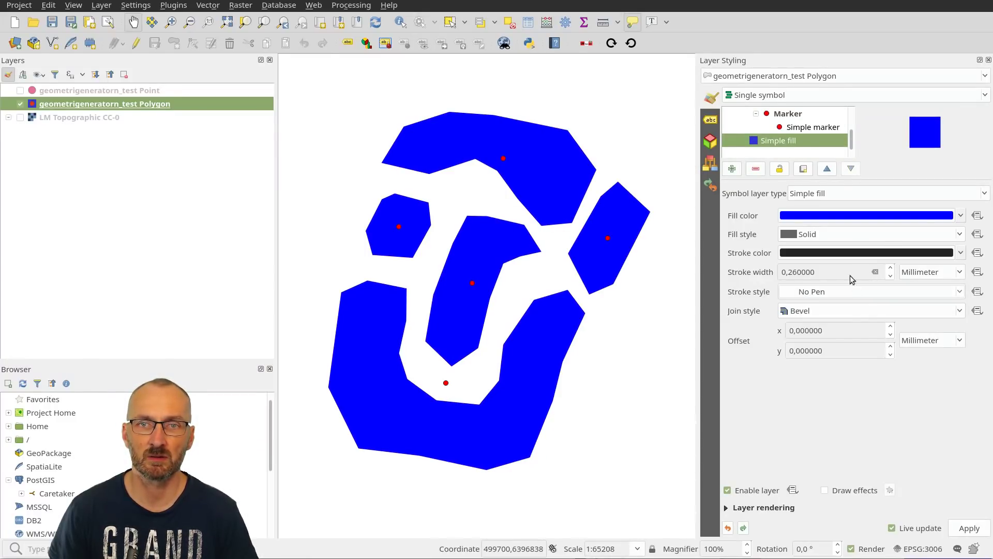
{"action": "left_click", "coordinate": [961, 215]}
{"action": "left_click_drag", "start_coordinate": [812, 272], "coordinate": [815, 264]}
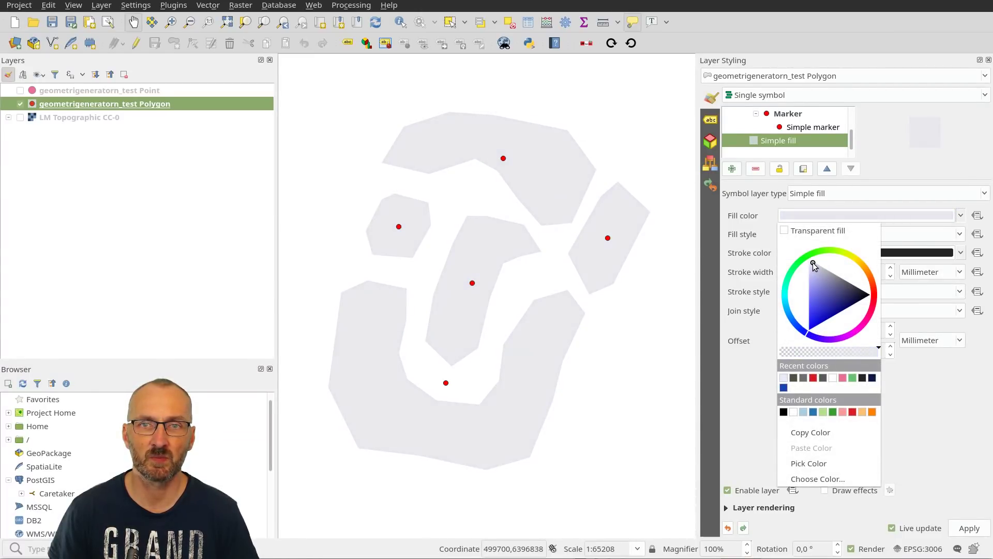
{"action": "left_click", "coordinate": [897, 153]}
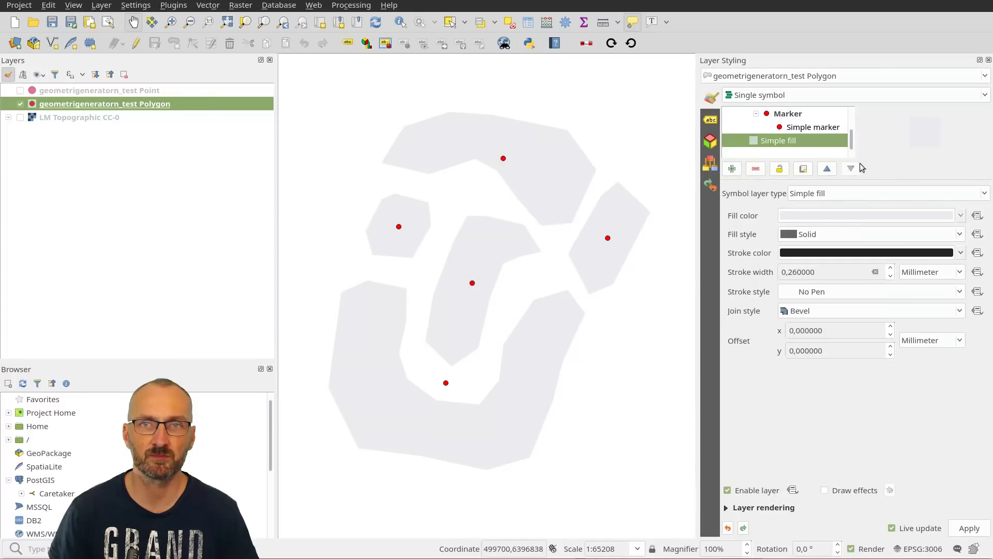
{"action": "scroll", "coordinate": [812, 135], "scroll_direction": "up", "scroll_amount": 1}
{"action": "left_click", "coordinate": [807, 133]}
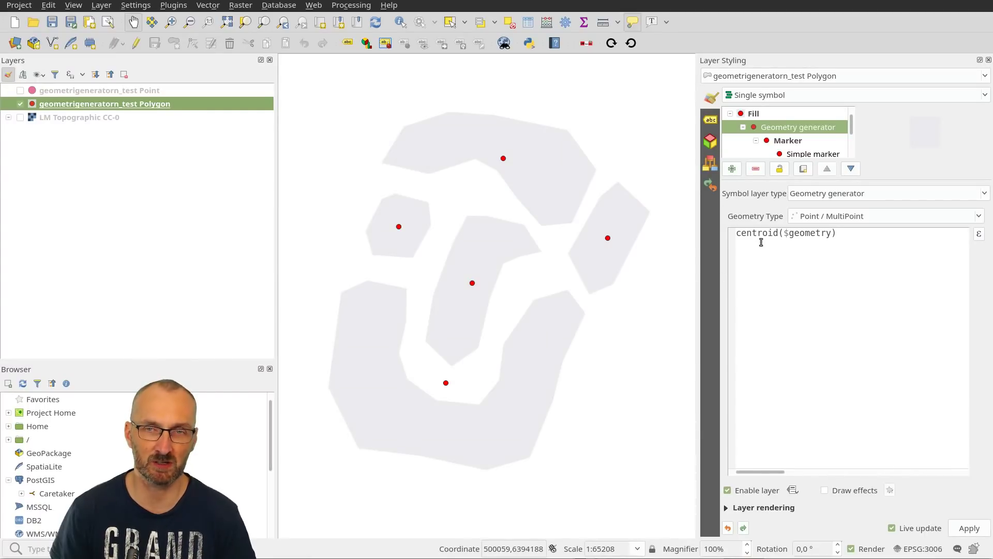
Step: Replace centroid with pole_of_inaccessibility and add a comma for a second argument
{"action": "left_click_drag", "start_coordinate": [779, 233], "coordinate": [730, 233]}
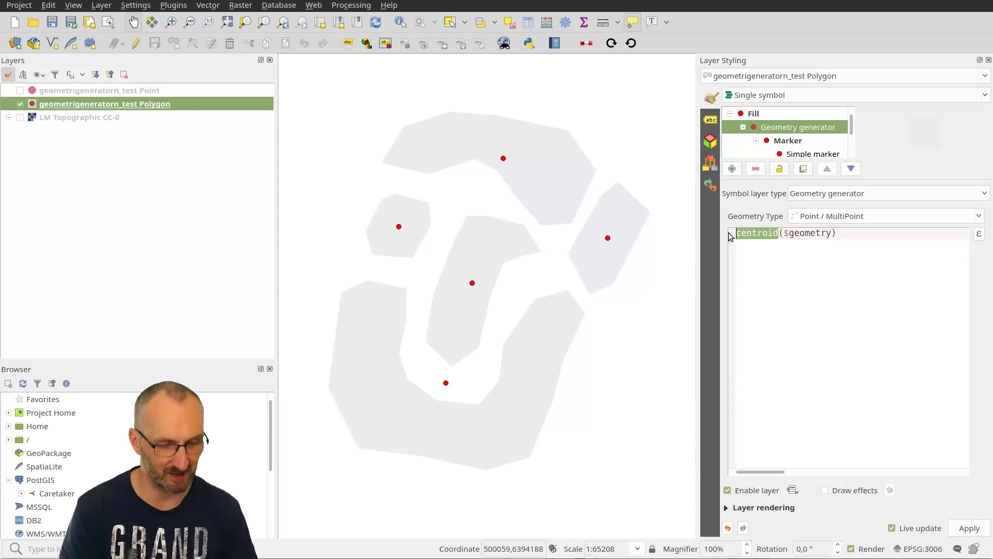
{"action": "type", "text": "pole_o"}
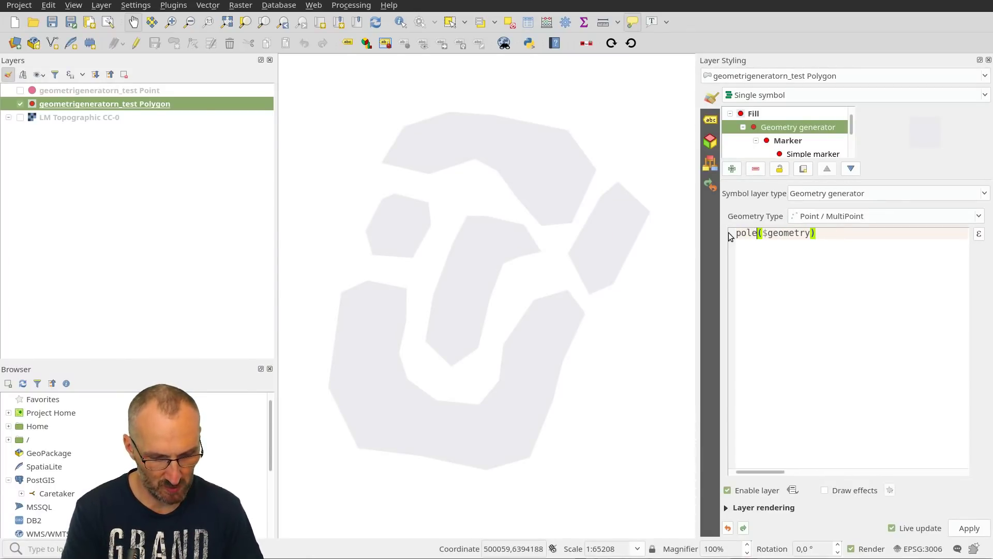
{"action": "type", "text": "f_inacc"}
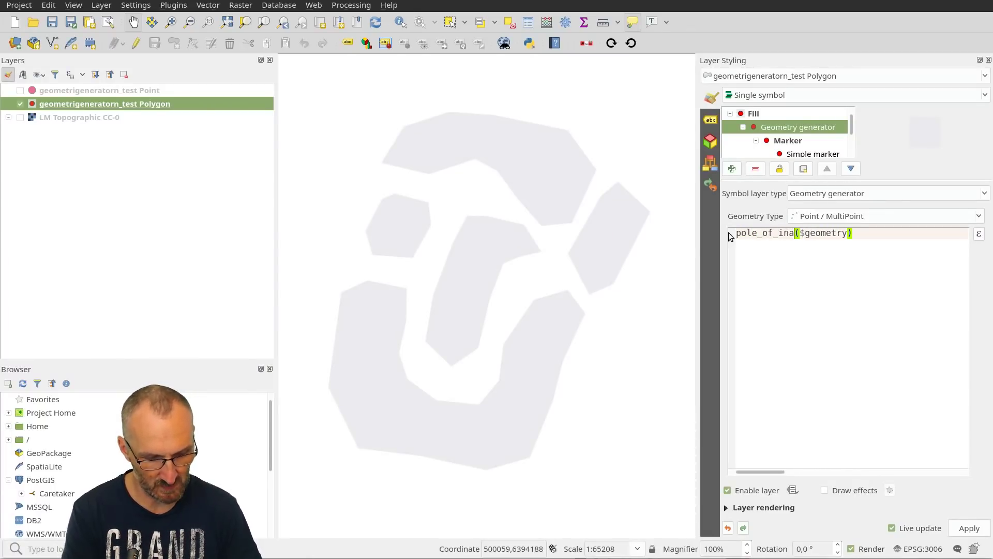
{"action": "type", "text": "essibility"}
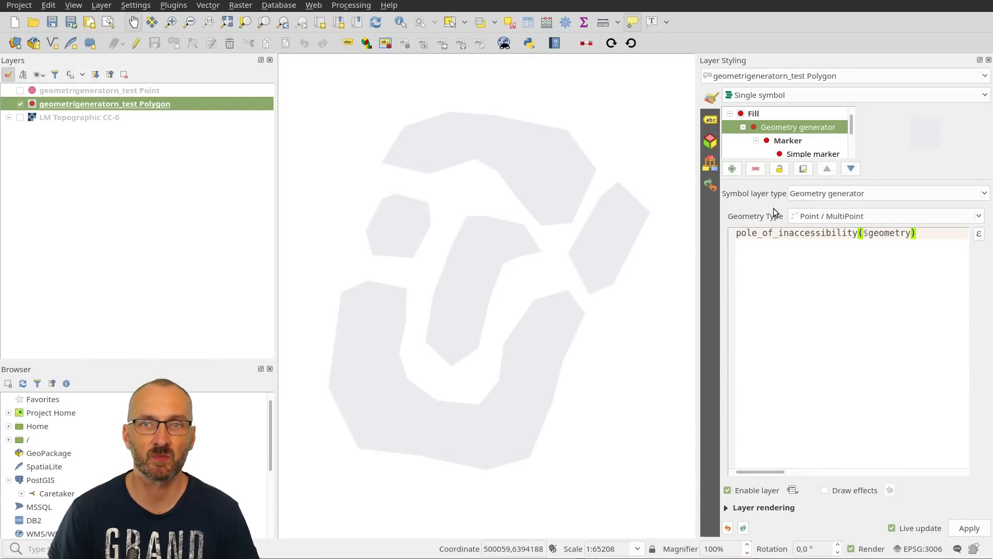
{"action": "left_click", "coordinate": [913, 233]}
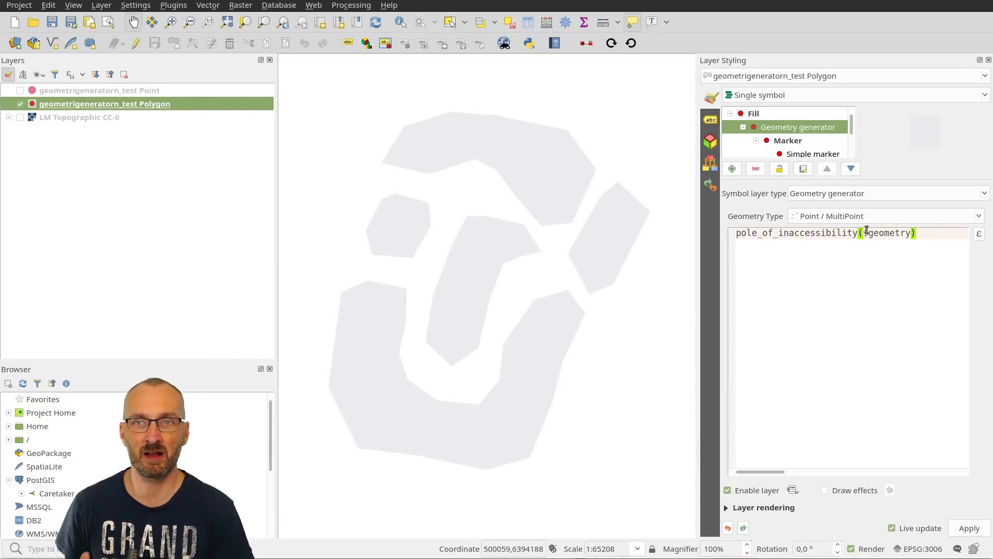
{"action": "type", "text": ","}
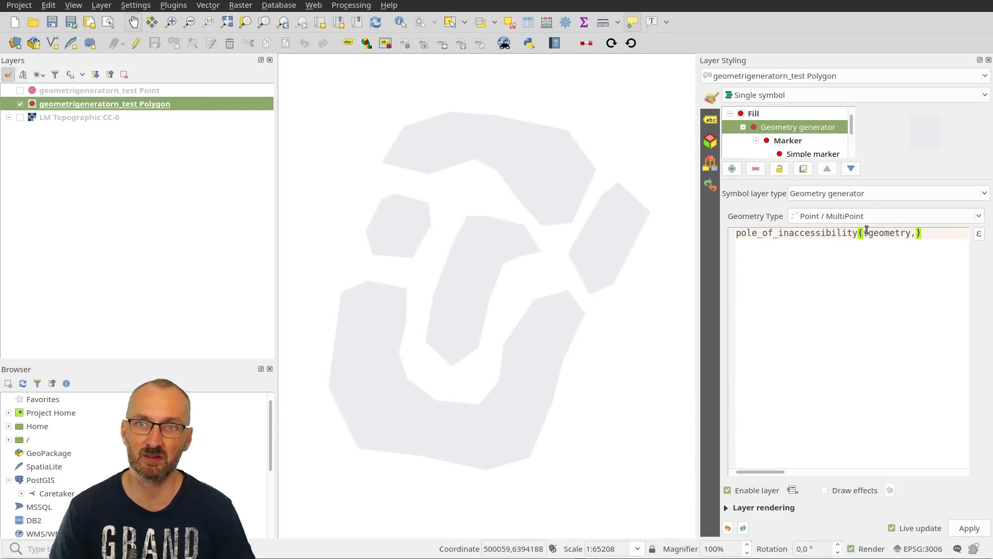
Step: Try tolerances 1, 100 and 1000 in pole_of_inaccessibility, settling back on 1
{"action": "type", "text": "1"}
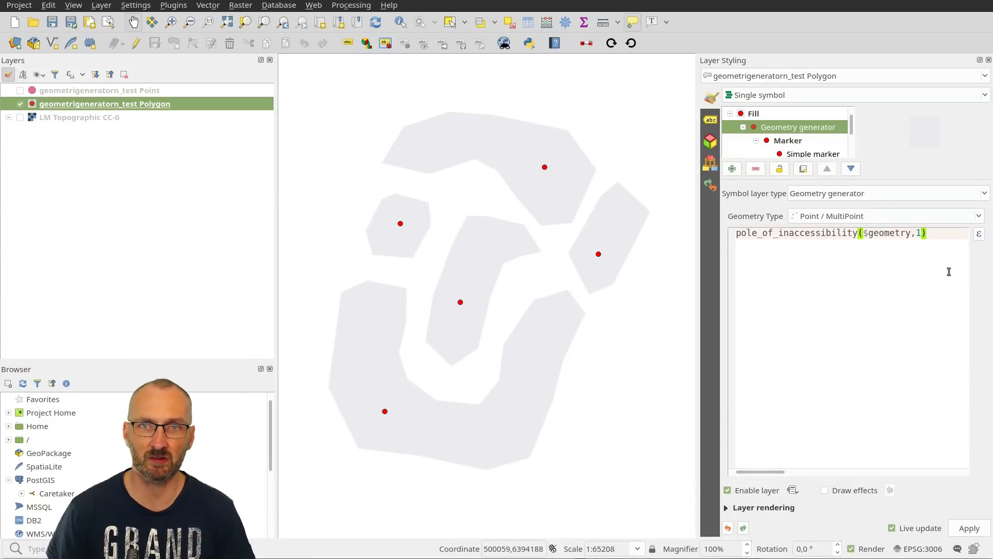
{"action": "type", "text": "000"}
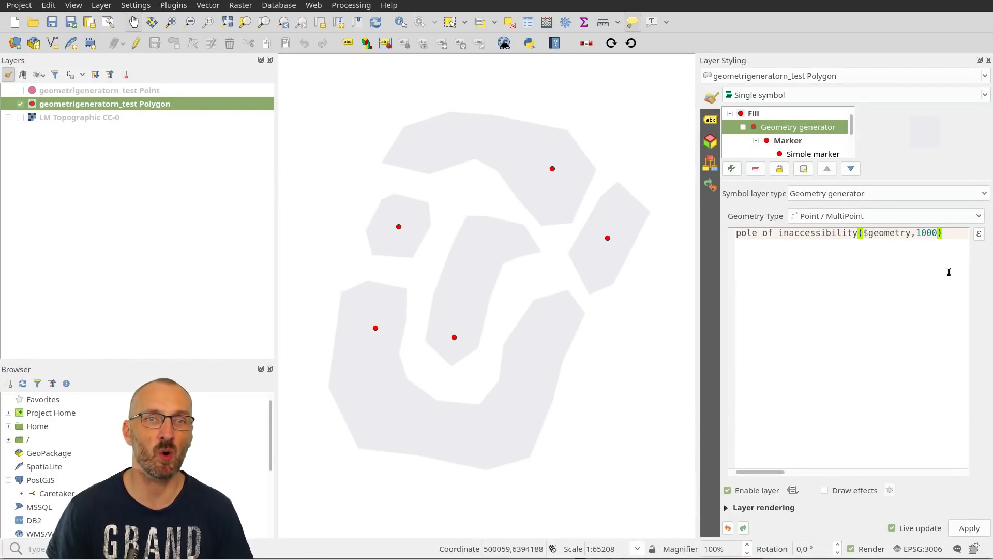
{"action": "key", "text": "BackSpace"}
{"action": "key", "text": "BackSpace"}
{"action": "key", "text": "BackSpace"}
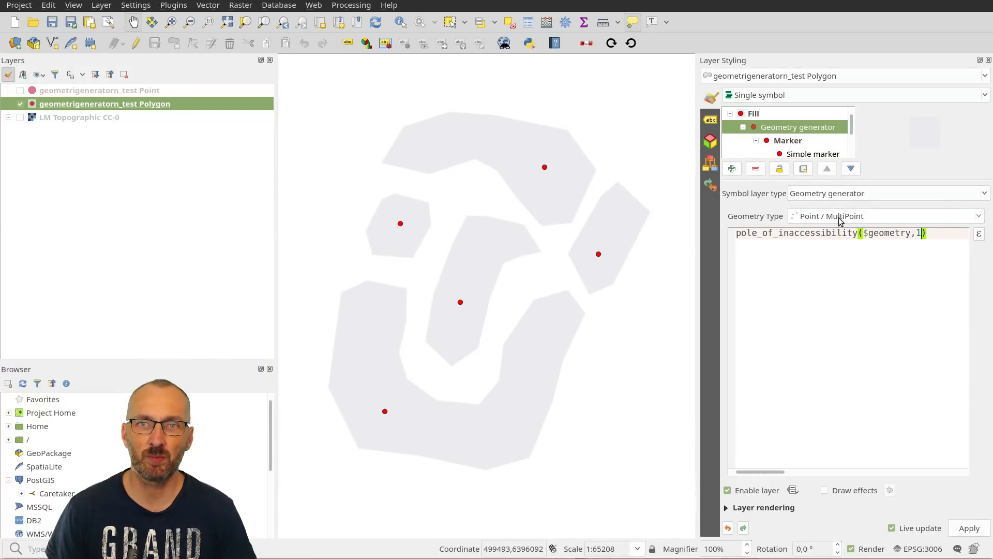
Step: Set output to Polygon / MultiPolygon and rewrite the expression as a three-line smooth($geometry)
{"action": "left_click", "coordinate": [812, 218]}
{"action": "left_click", "coordinate": [850, 187]}
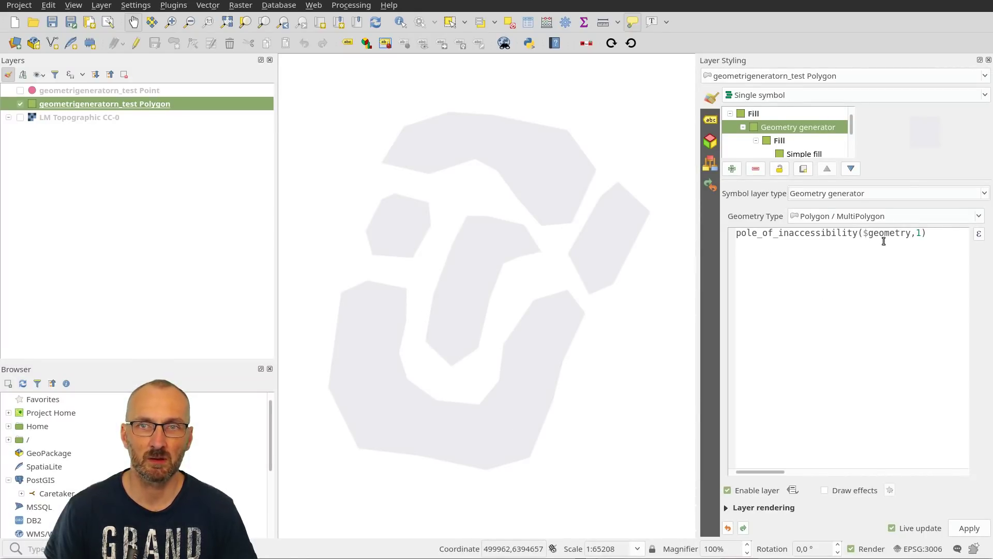
{"action": "left_click_drag", "start_coordinate": [930, 234], "coordinate": [678, 225]}
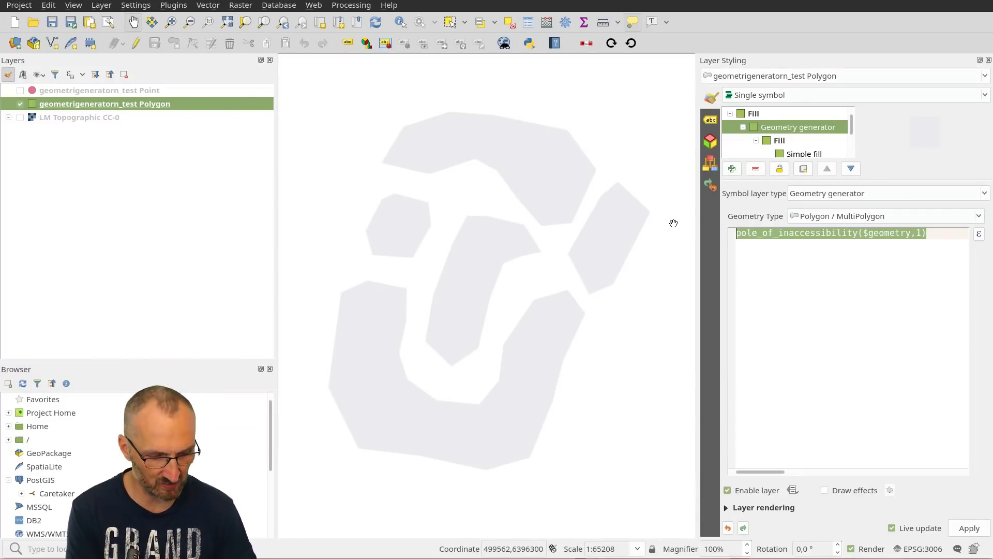
{"action": "key", "text": "BackSpace"}
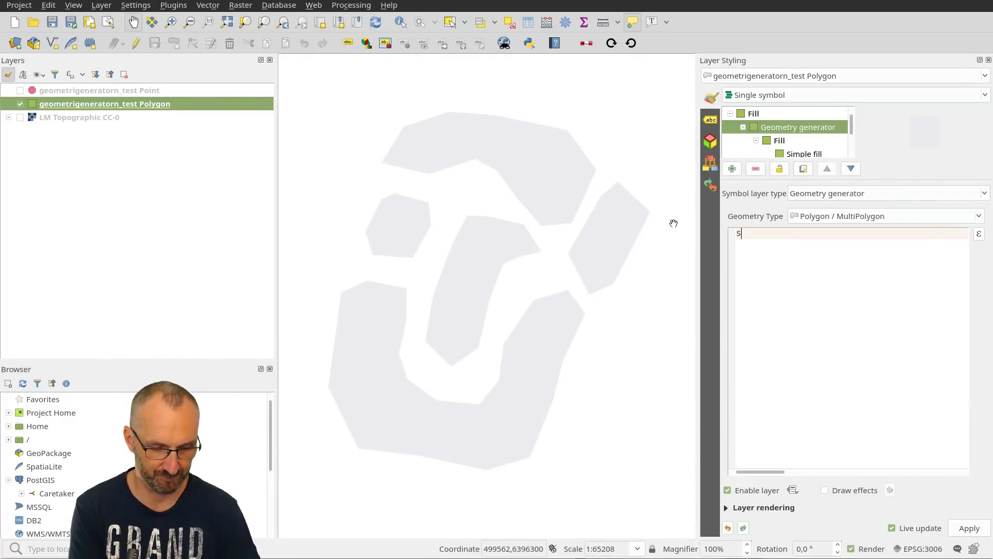
{"action": "type", "text": "smooth"}
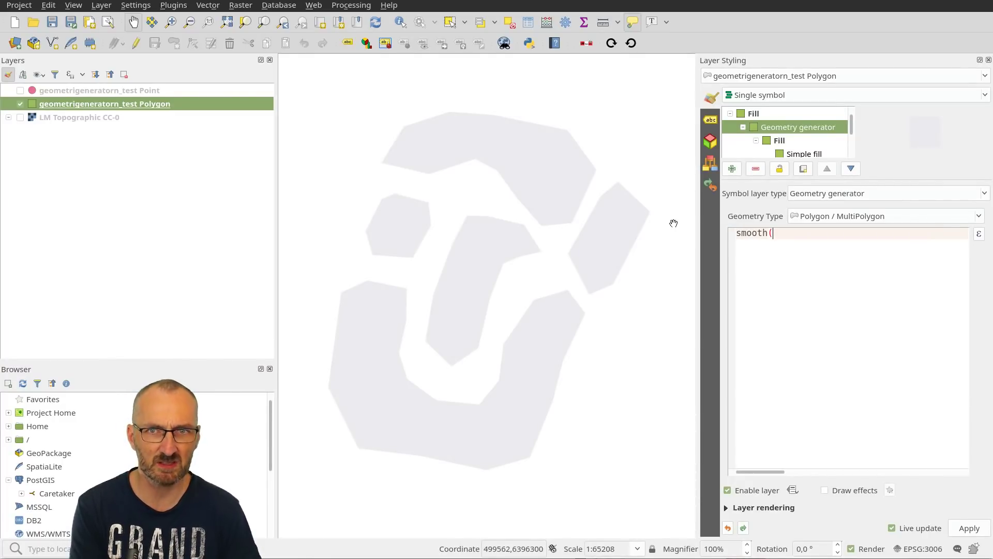
{"action": "type", "text": "("}
{"action": "key", "text": "Return"}
{"action": "type", "text": ")"}
{"action": "key", "text": "Up"}
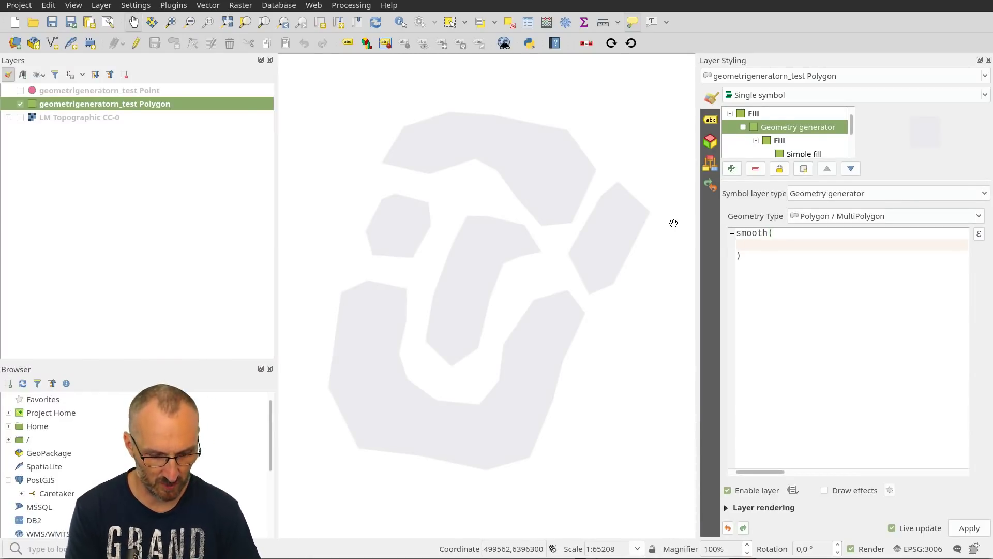
{"action": "type", "text": "$geometry"}
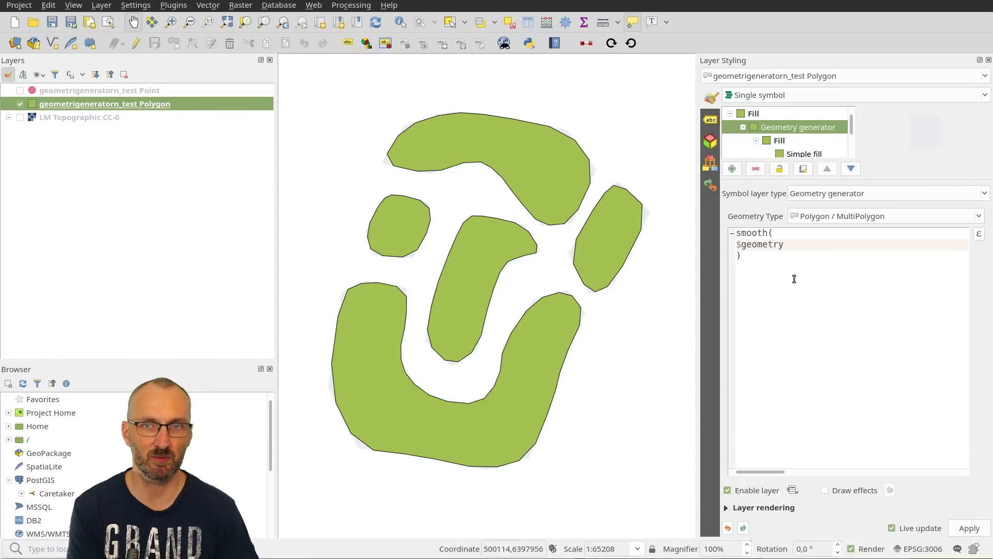
Step: Give smooth an iteration count, trying 1 and 2 before settling on 3
{"action": "type", "text": ","}
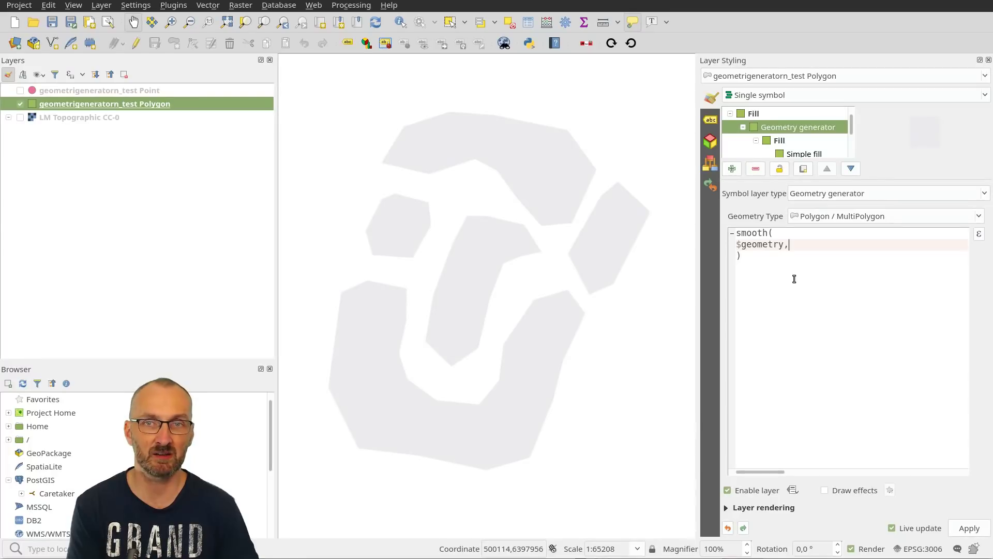
{"action": "type", "text": "1"}
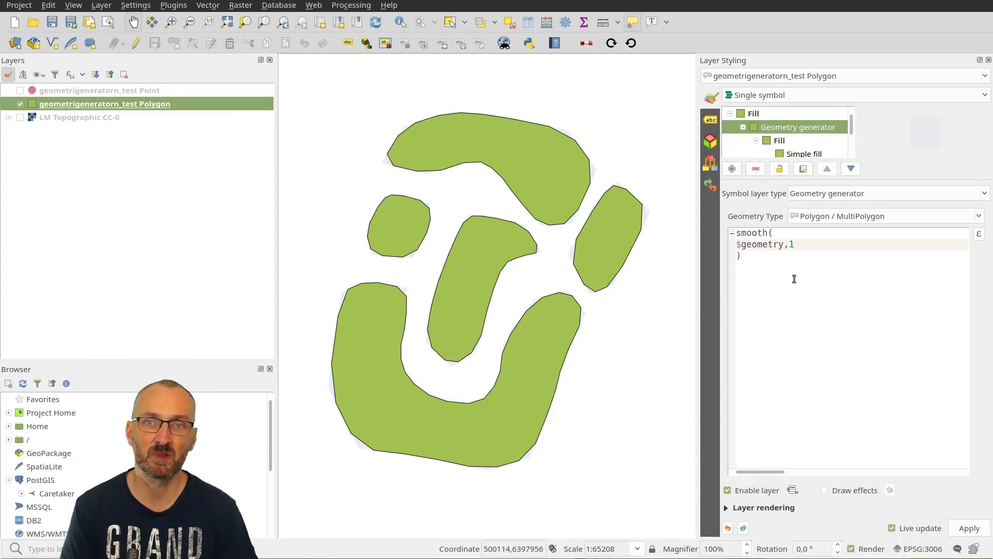
{"action": "key", "text": "BackSpace"}
{"action": "type", "text": "2"}
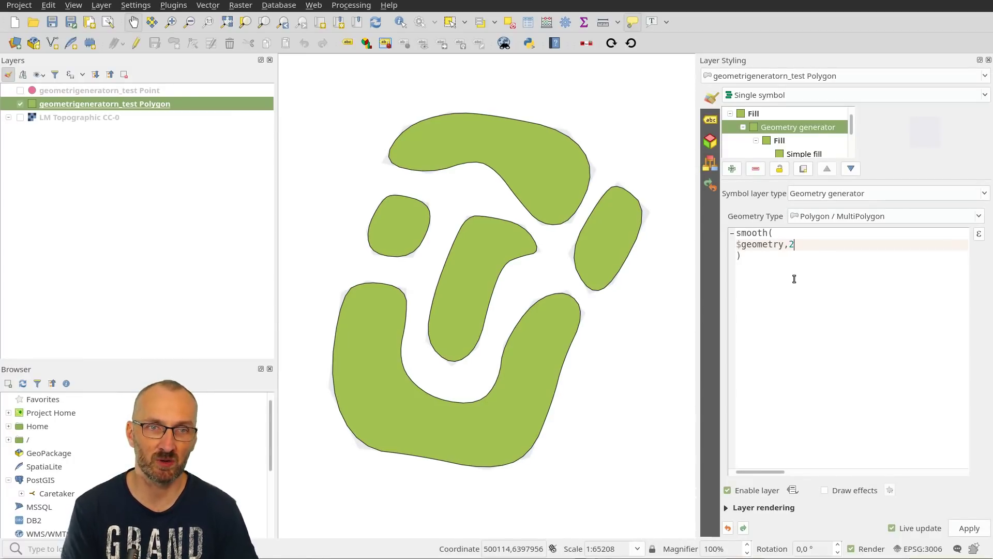
{"action": "key", "text": "BackSpace"}
{"action": "type", "text": "3"}
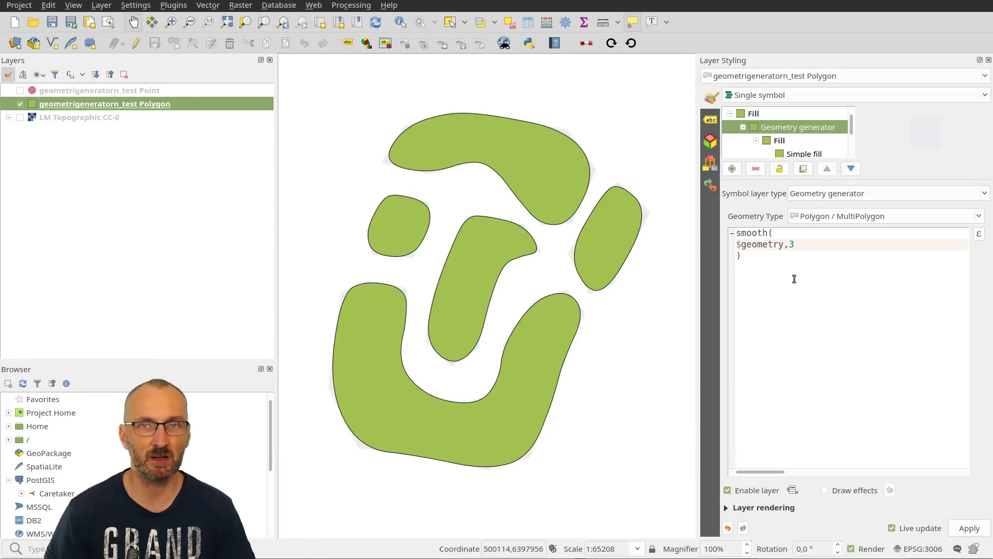
{"action": "key", "text": "Up"}
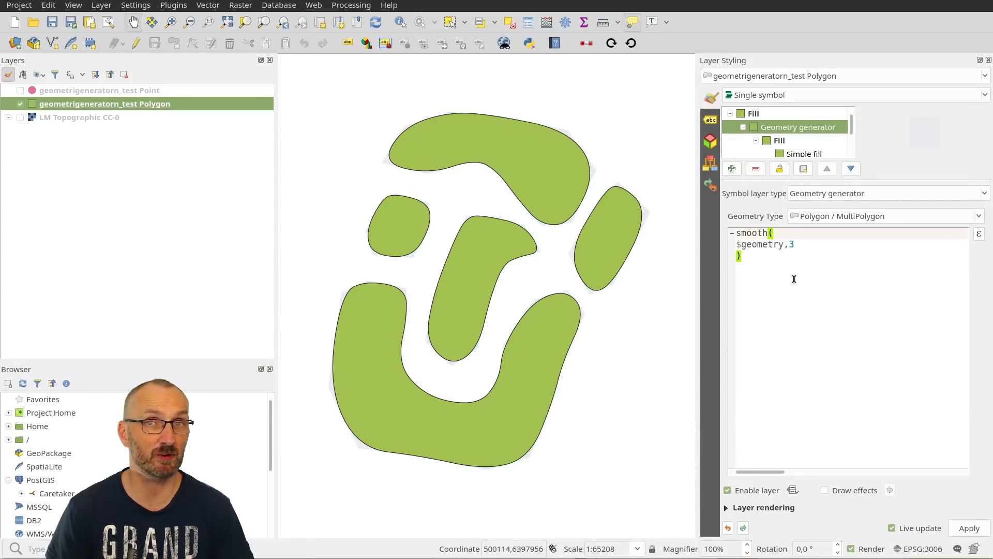
{"action": "key", "text": "shift+Left"}
{"action": "key", "text": "shift+Left"}
{"action": "key", "text": "shift+Left"}
{"action": "key", "text": "shift+Left"}
{"action": "key", "text": "shift+Left"}
{"action": "key", "text": "shift+Left"}
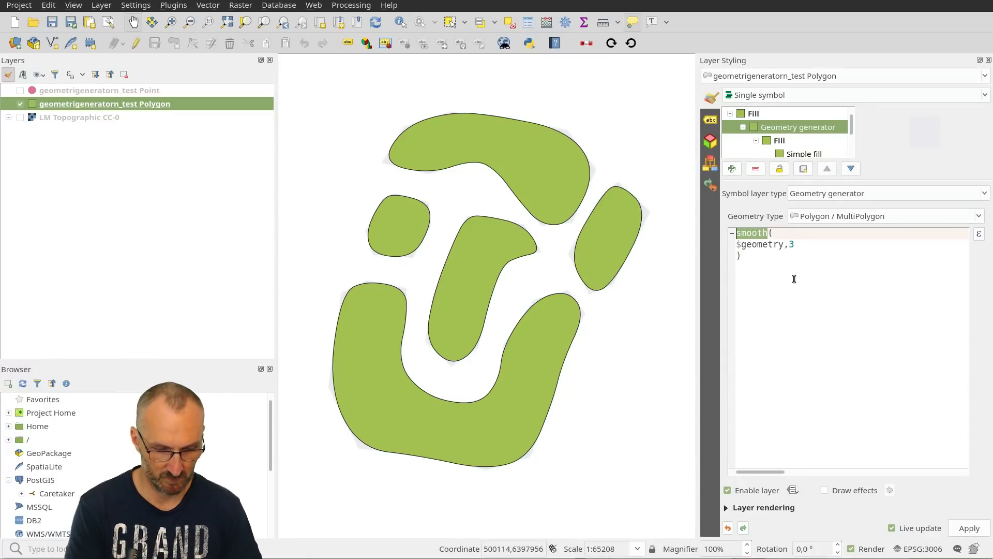
Step: Replace smooth with buffer and set the distance to -300: buffer($geometry,-300)
{"action": "type", "text": "buffer("}
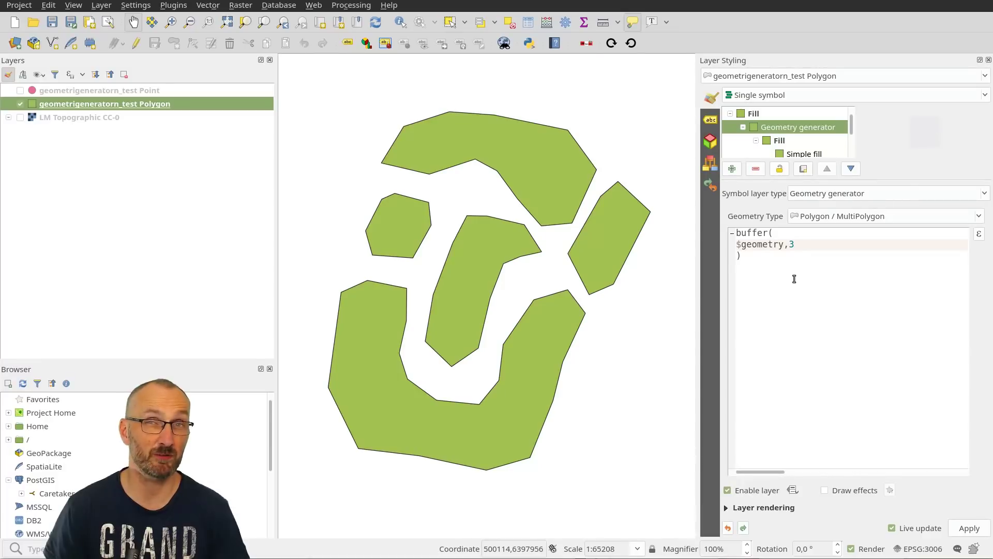
{"action": "type", "text": "00"}
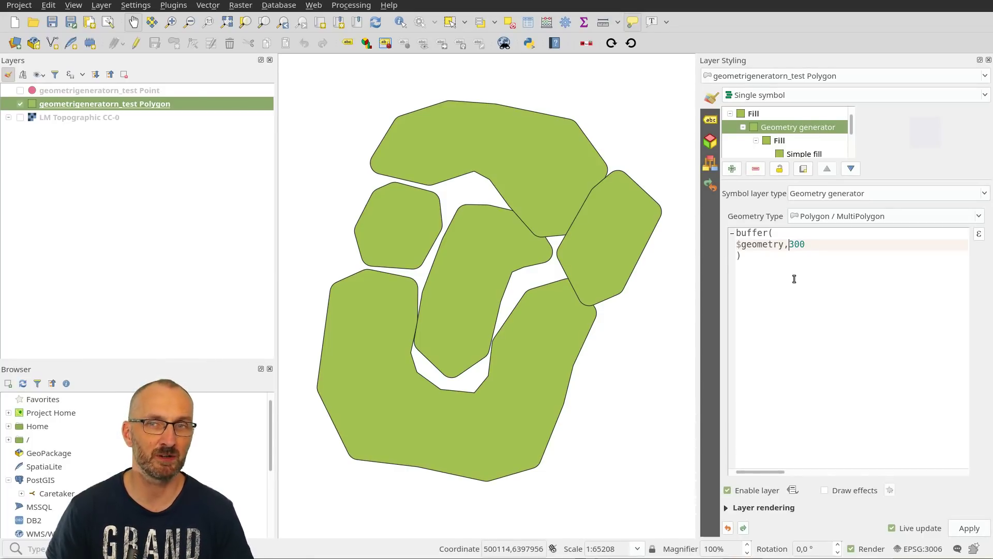
{"action": "type", "text": "-"}
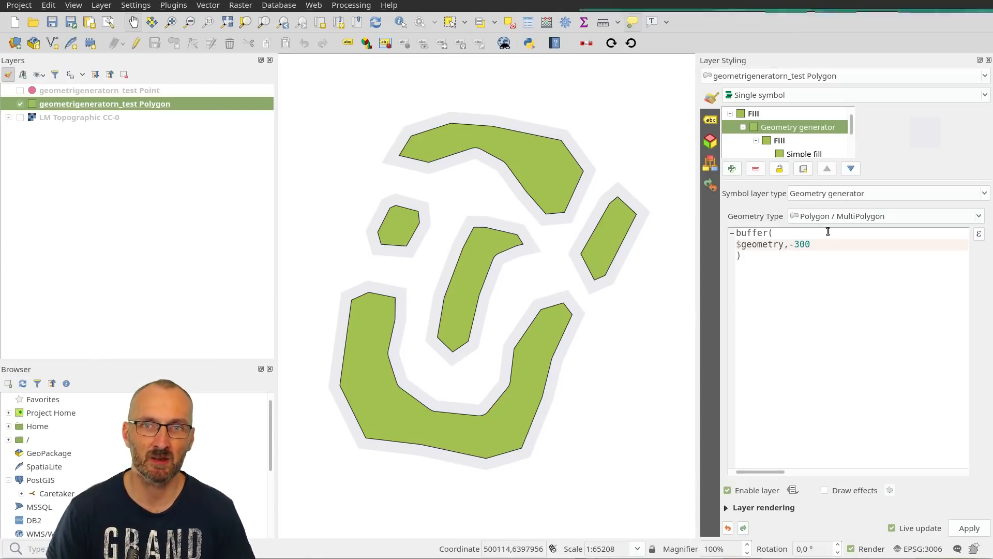
Step: Open the Expression Dialog on buffer($geometry,-300) and display the buffer function help
{"action": "left_click", "coordinate": [980, 234]}
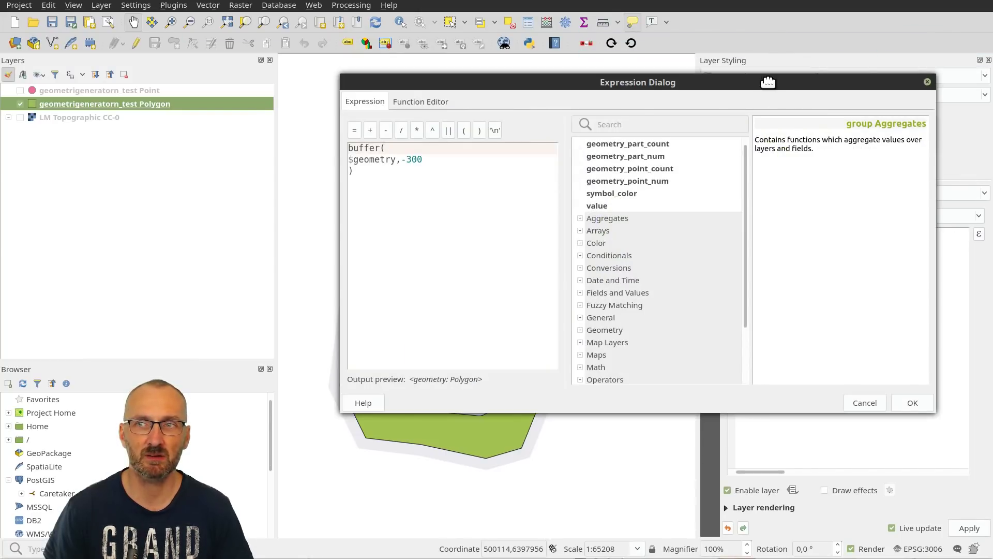
{"action": "left_click_drag", "start_coordinate": [768, 82], "coordinate": [719, 117]}
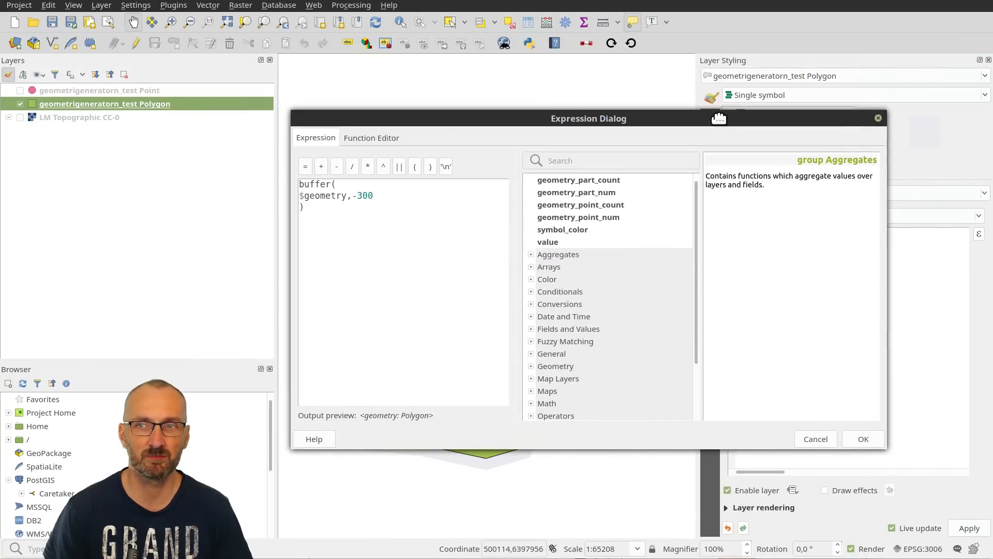
{"action": "left_click", "coordinate": [318, 186]}
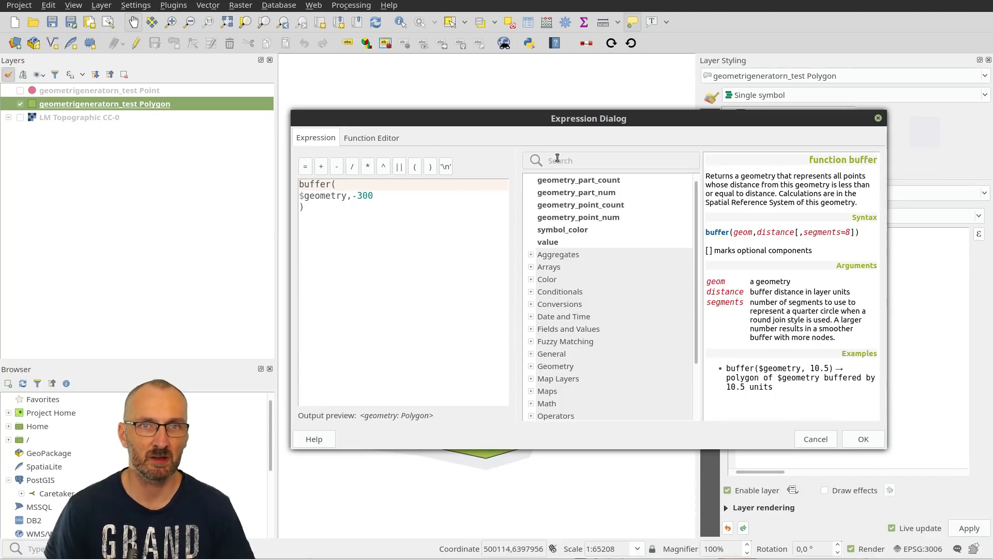
{"action": "left_click", "coordinate": [583, 158]}
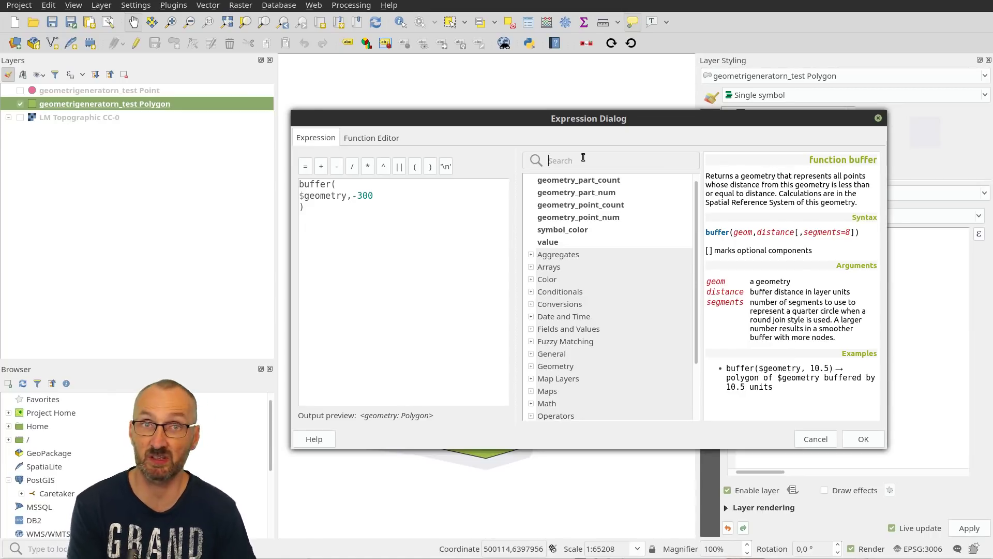
Step: Try wrapping the buffered geometry in smooth(), which triggers a memory error
{"action": "type", "text": "smo"}
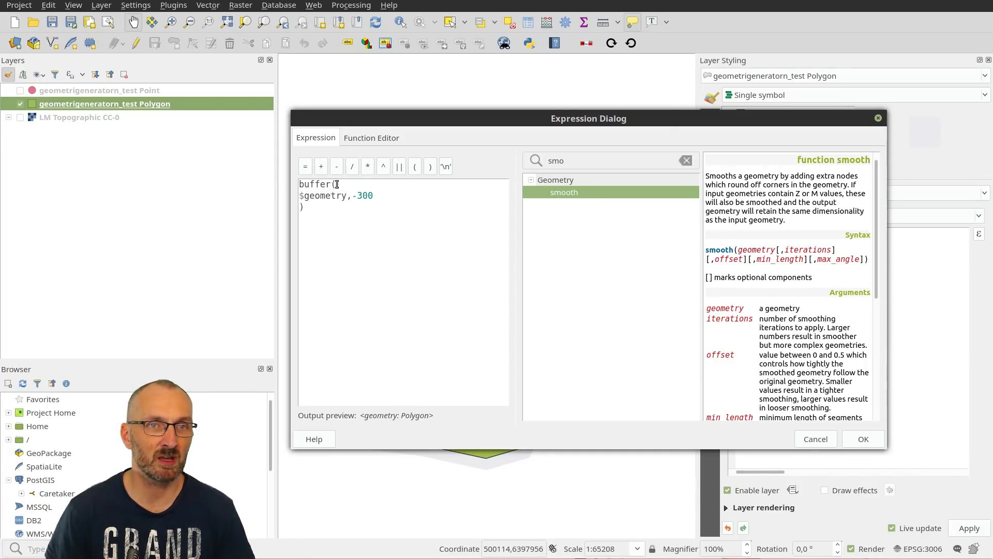
{"action": "left_click_drag", "start_coordinate": [333, 187], "coordinate": [218, 154]}
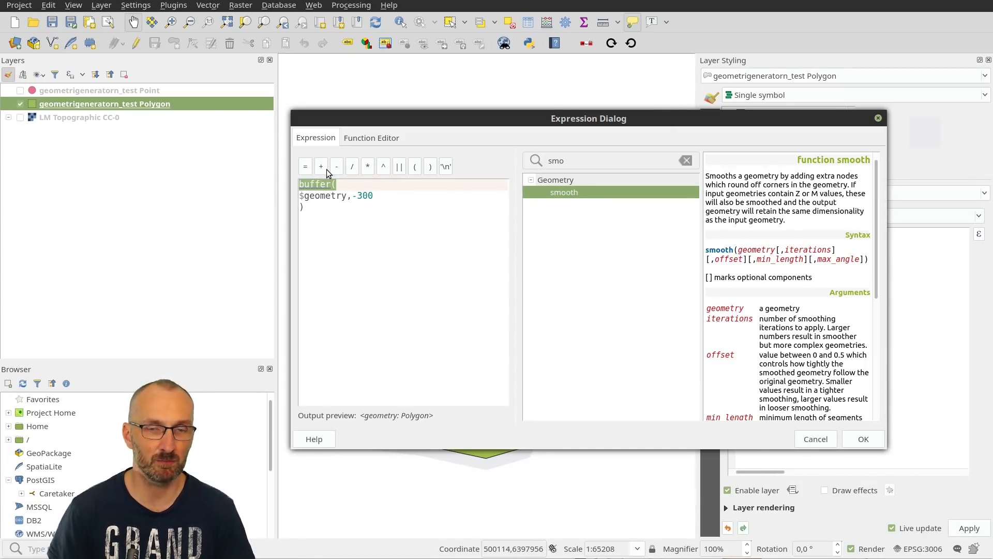
{"action": "key", "text": "Delete"}
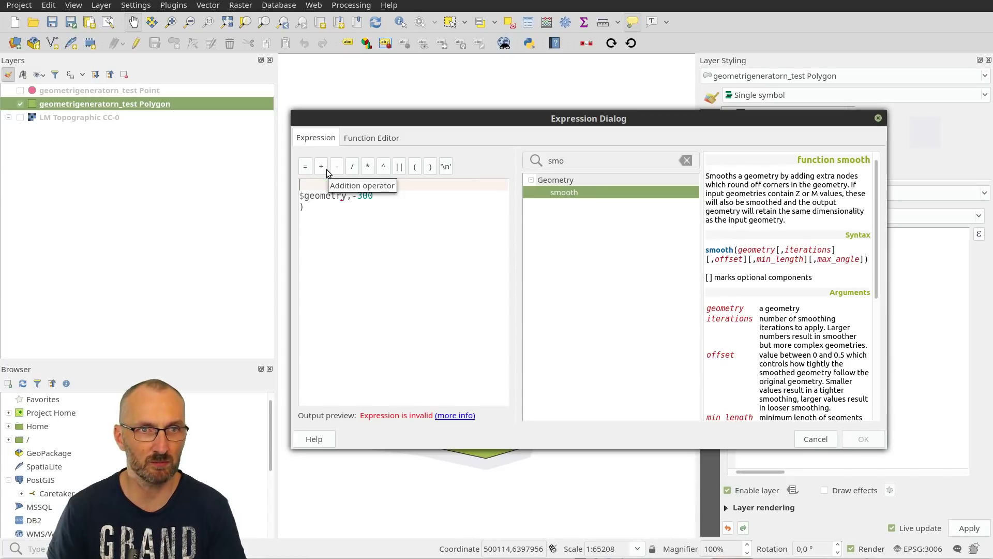
{"action": "left_click", "coordinate": [568, 191]}
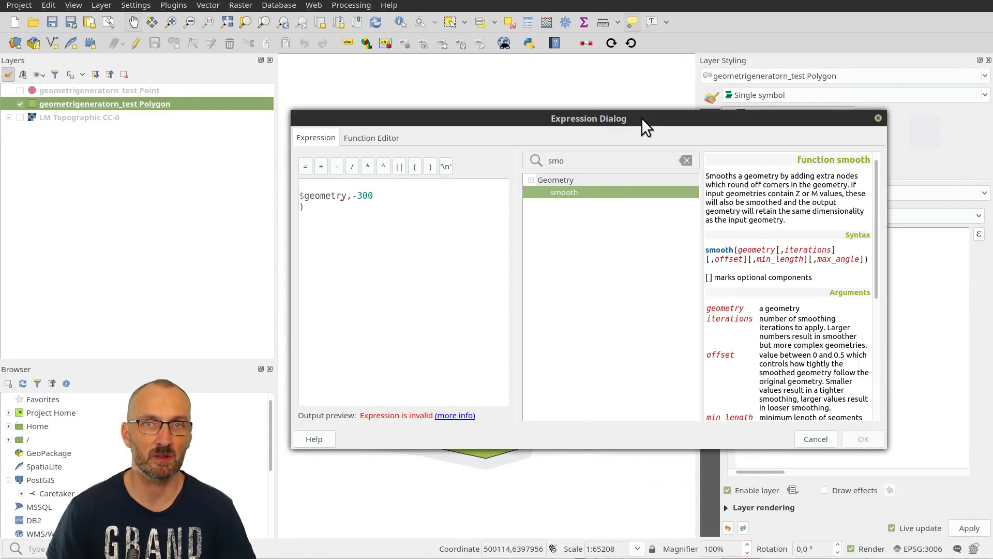
{"action": "mouse_move", "coordinate": [642, 117]}
{"action": "left_mouse_down"}
{"action": "mouse_move", "coordinate": [621, 116]}
{"action": "mouse_move", "coordinate": [652, 114]}
{"action": "left_mouse_up"}
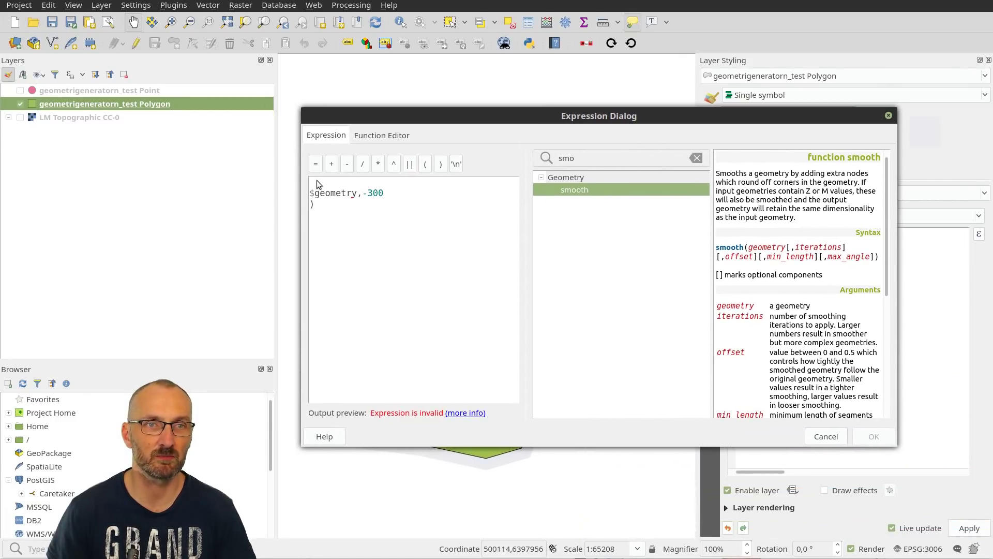
{"action": "key", "text": "Return"}
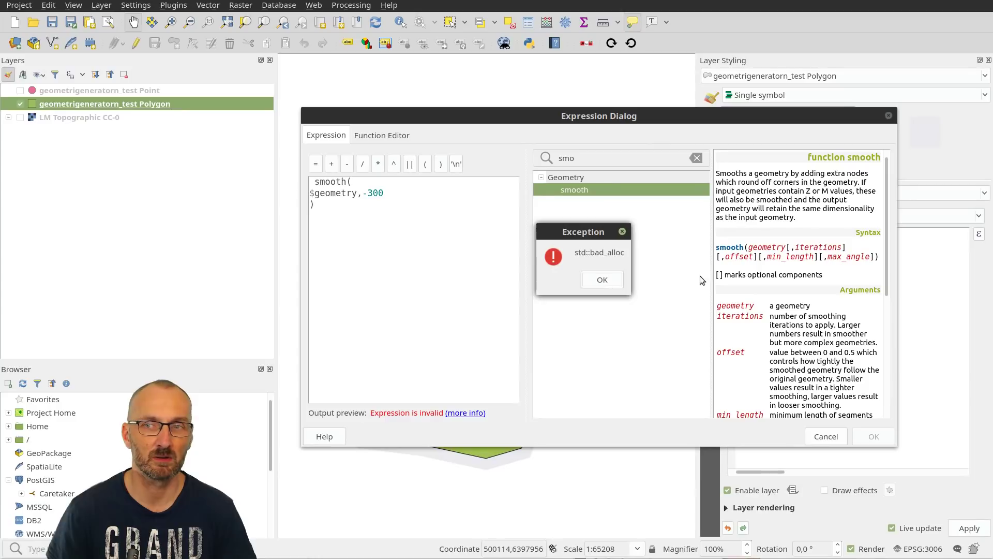
{"action": "left_click", "coordinate": [597, 282]}
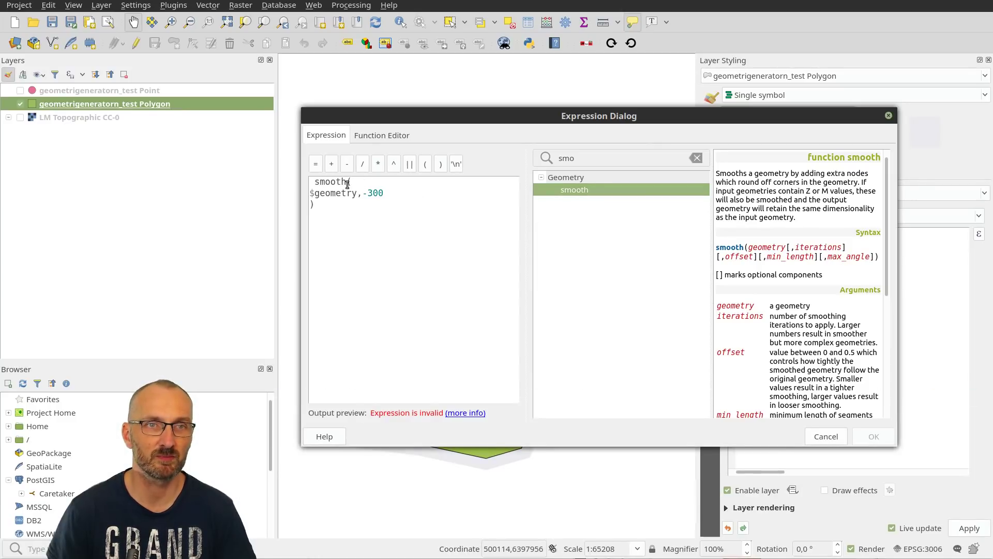
Step: Inspect the parser errors, then cancel to keep buffer($geometry,-300)
{"action": "left_click", "coordinate": [315, 182]}
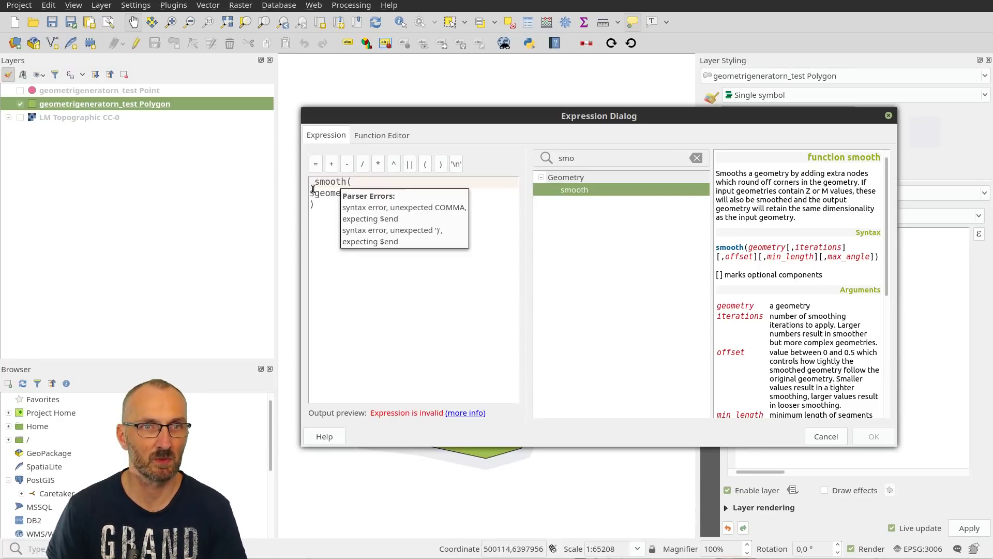
{"action": "left_click", "coordinate": [469, 413]}
{"action": "left_click", "coordinate": [366, 193]}
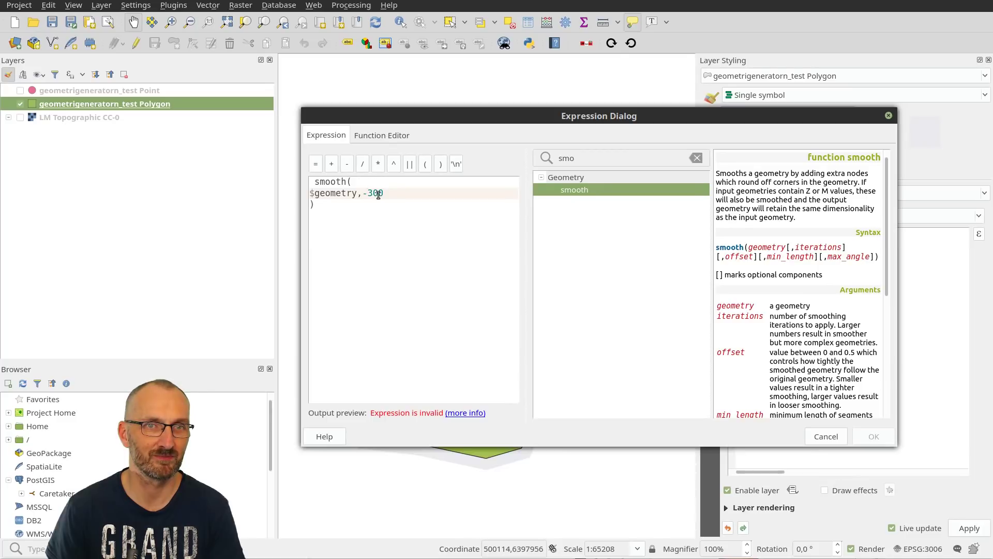
{"action": "left_click_drag", "start_coordinate": [384, 193], "coordinate": [336, 182]}
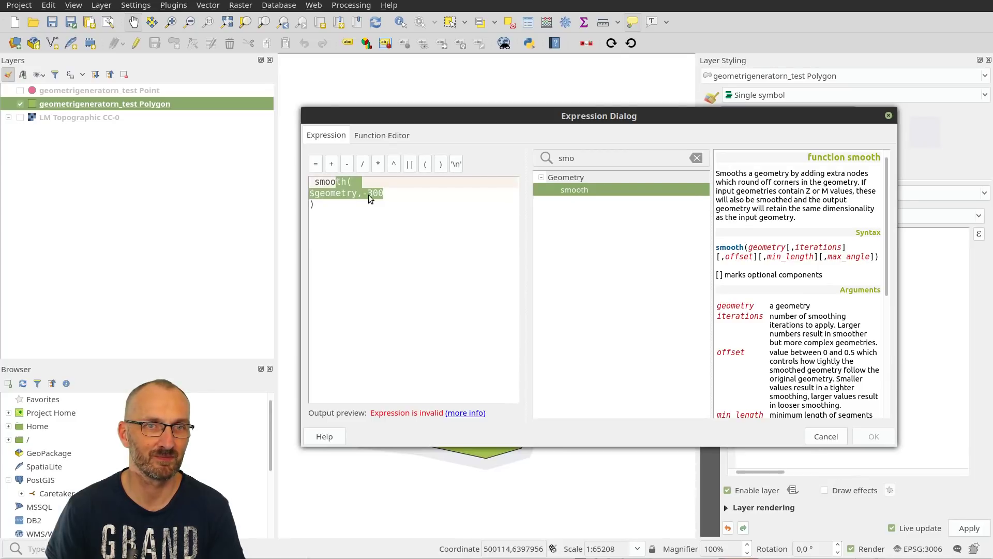
{"action": "left_click", "coordinate": [381, 193]}
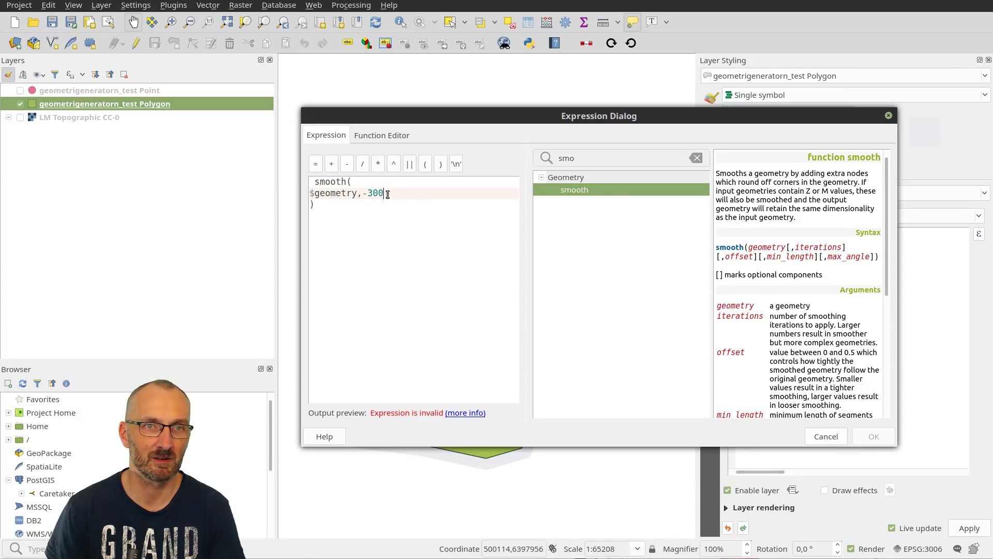
{"action": "left_click_drag", "start_coordinate": [389, 194], "coordinate": [363, 192]}
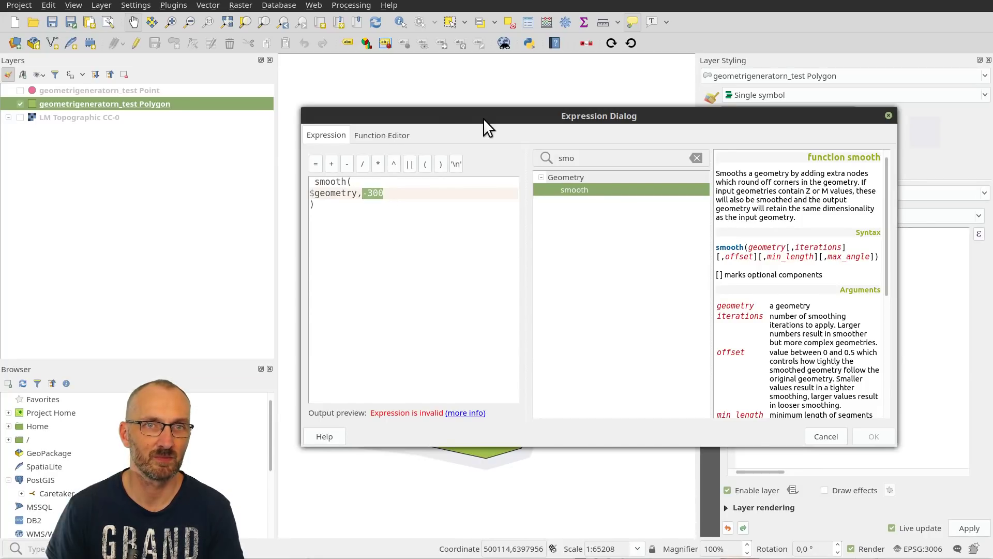
{"action": "left_click_drag", "start_coordinate": [516, 127], "coordinate": [450, 109]}
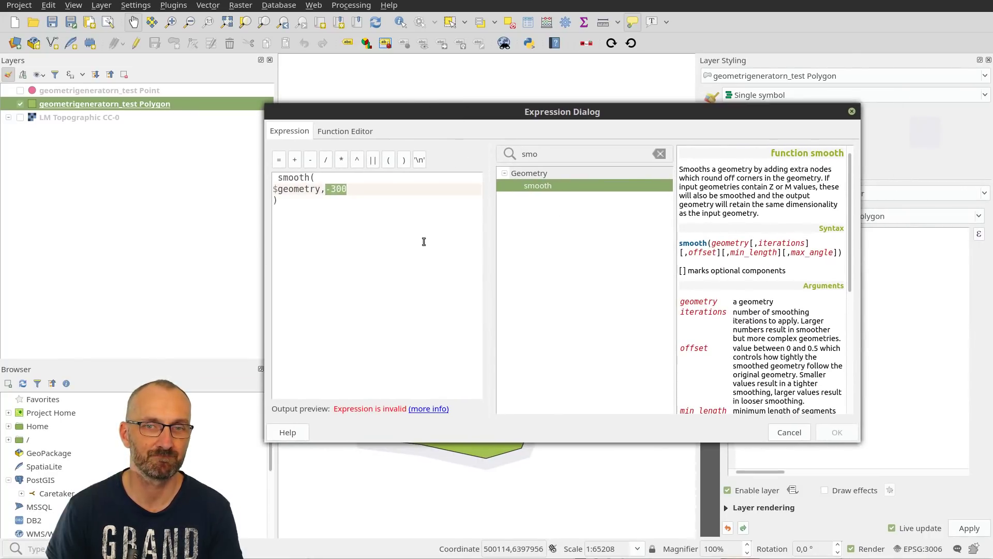
{"action": "left_click", "coordinate": [789, 433]}
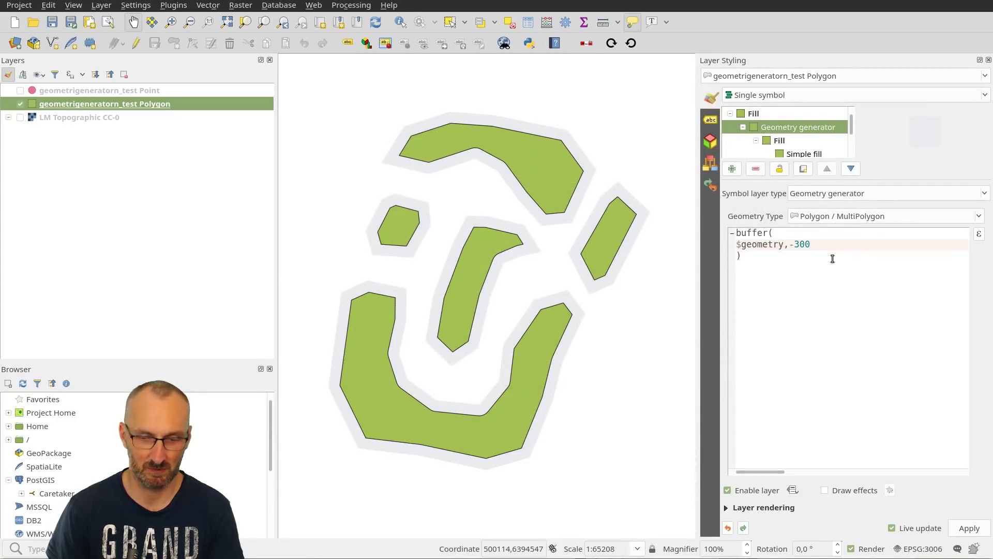
Step: Replace buffer with smooth($geometry,3) in the generator expression and apply it
{"action": "key", "text": "BackSpace"}
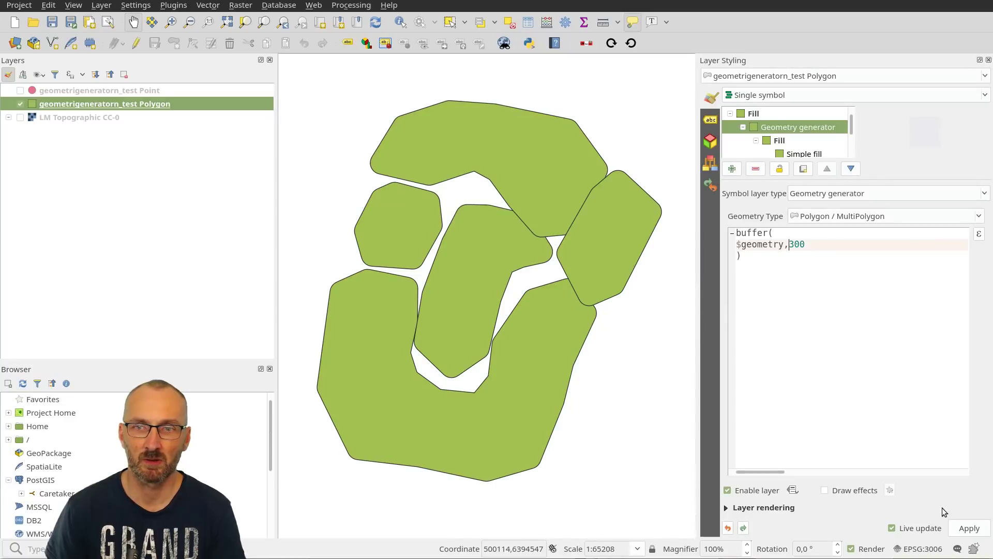
{"action": "left_click", "coordinate": [979, 234]}
{"action": "key", "text": "shift+Home"}
{"action": "key", "text": "BackSpace"}
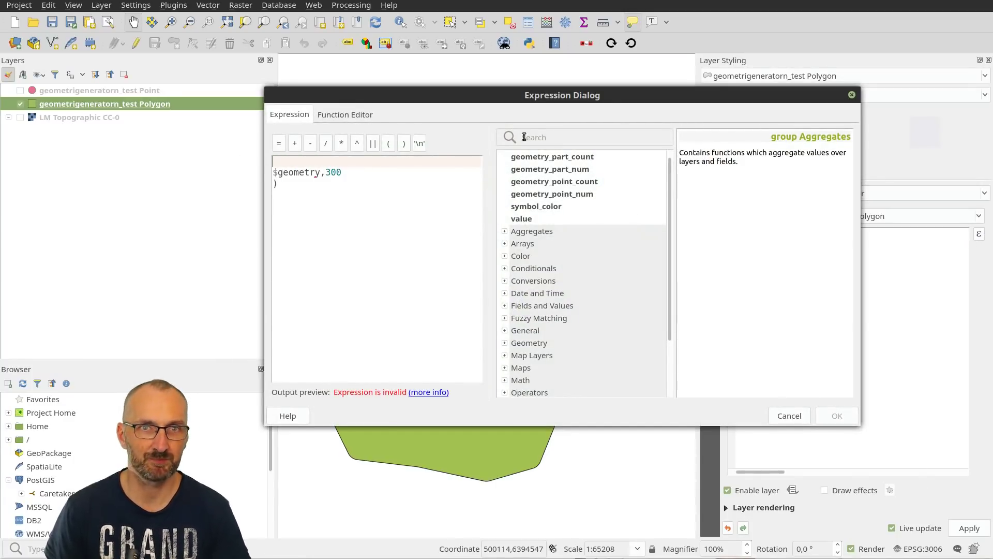
{"action": "left_click", "coordinate": [539, 136]}
{"action": "type", "text": "smoo"}
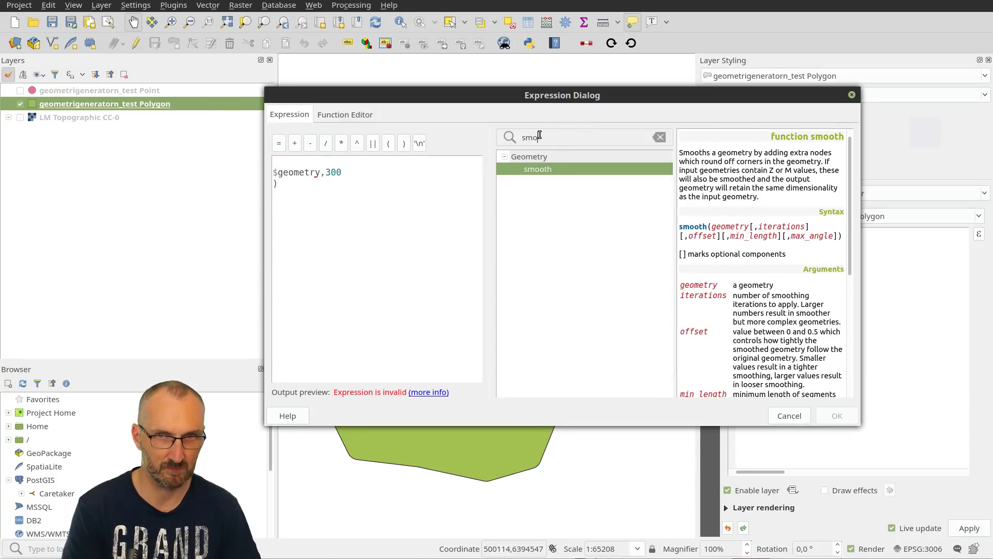
{"action": "double_click", "coordinate": [555, 170]}
{"action": "left_click", "coordinate": [351, 174]}
{"action": "key", "text": "BackSpace"}
{"action": "key", "text": "BackSpace"}
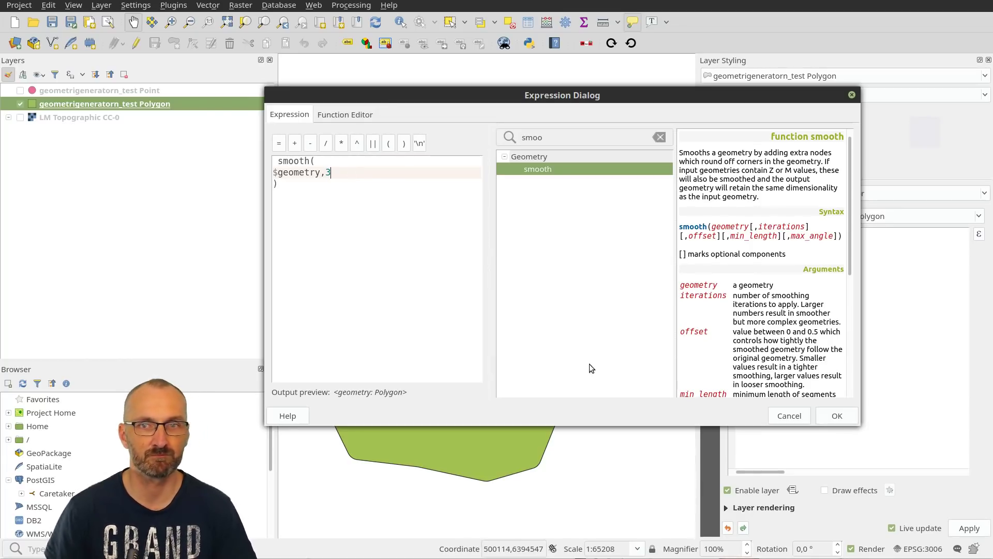
{"action": "left_click", "coordinate": [842, 411]}
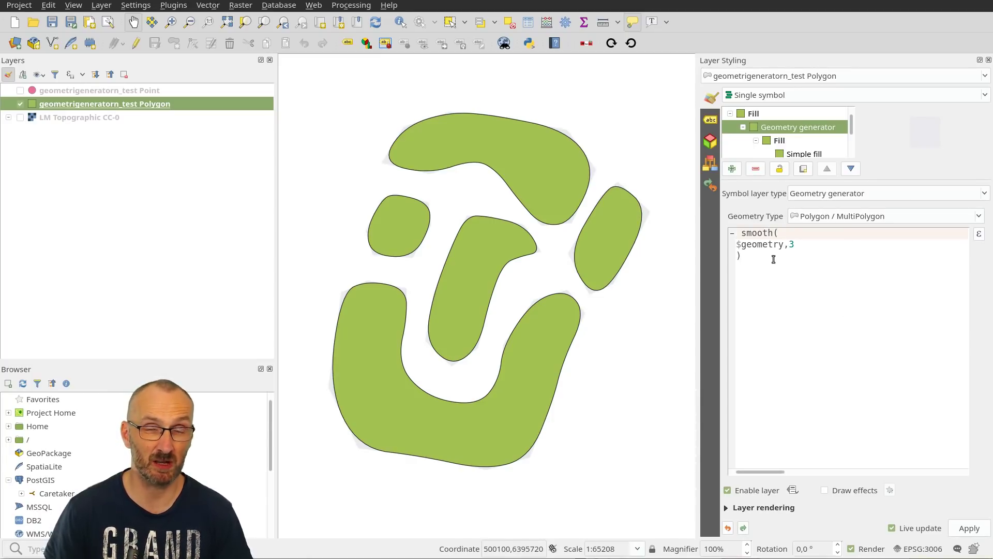
Step: Lower the smoothing iterations from 3 to 1, giving smooth($geometry,1)
{"action": "left_click", "coordinate": [796, 247]}
{"action": "key", "text": "BackSpace"}
{"action": "type", "text": "2"}
{"action": "key", "text": "BackSpace"}
{"action": "type", "text": "1"}
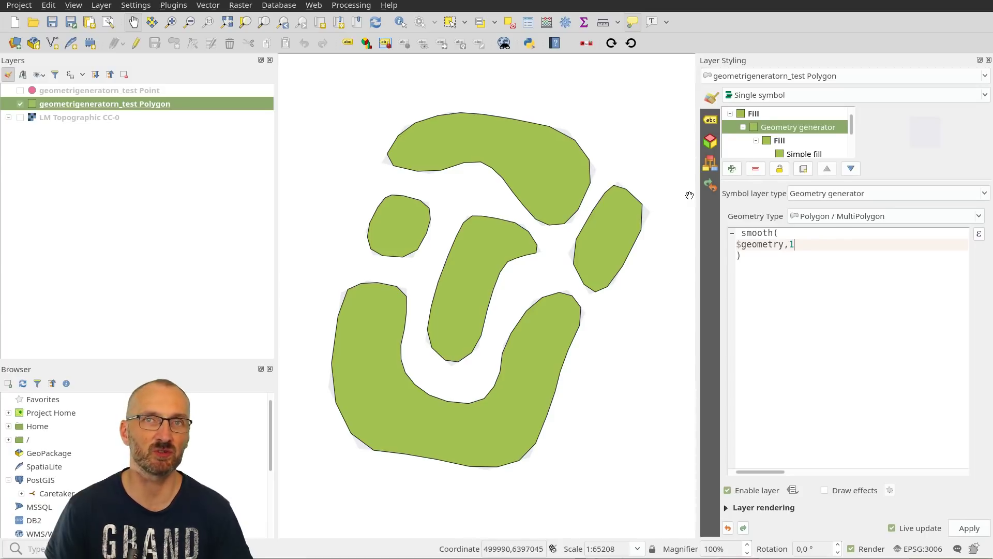
Step: Hide the polygon layer and turn the point marker into a Point/MultiPoint geometry generator
{"action": "left_click", "coordinate": [20, 105]}
{"action": "left_click", "coordinate": [20, 91]}
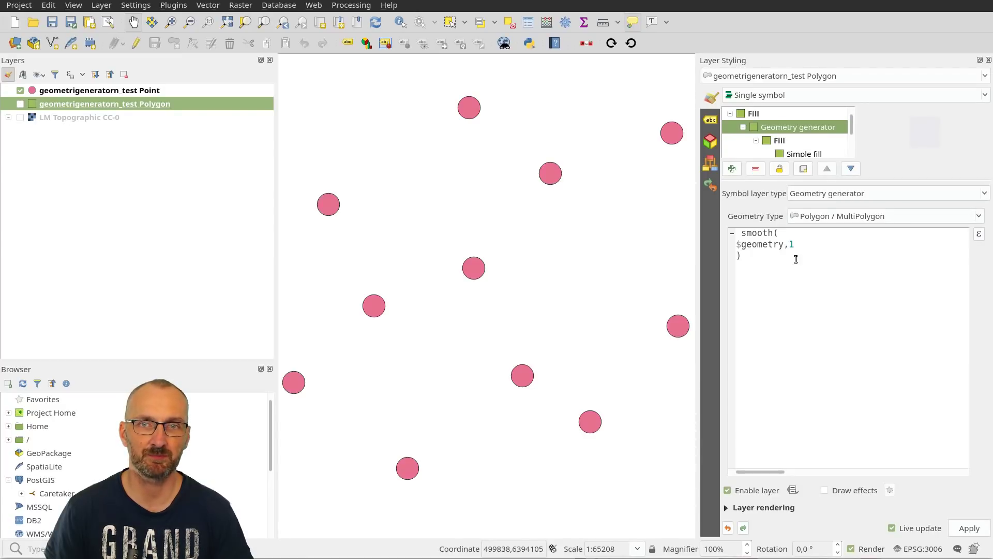
{"action": "left_click", "coordinate": [134, 92]}
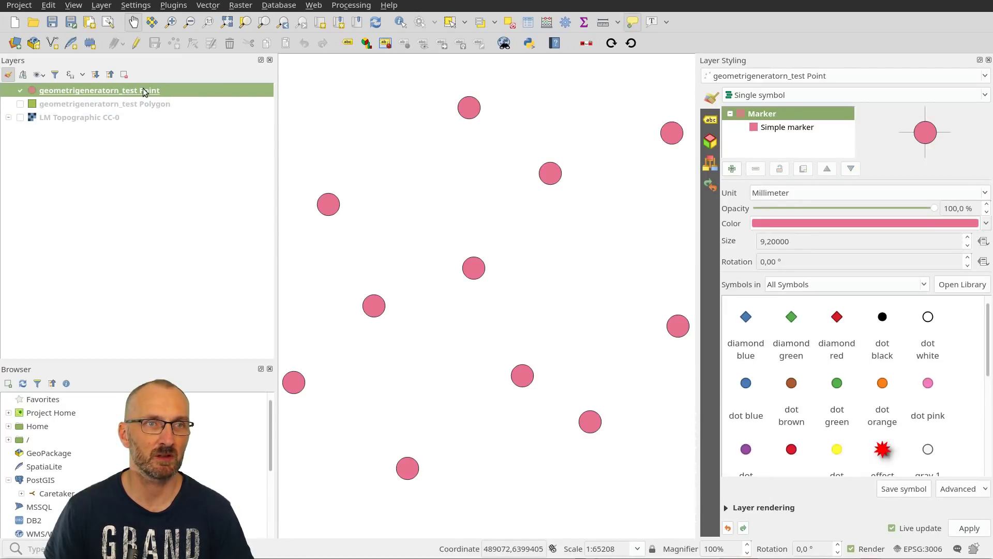
{"action": "left_click", "coordinate": [811, 132]}
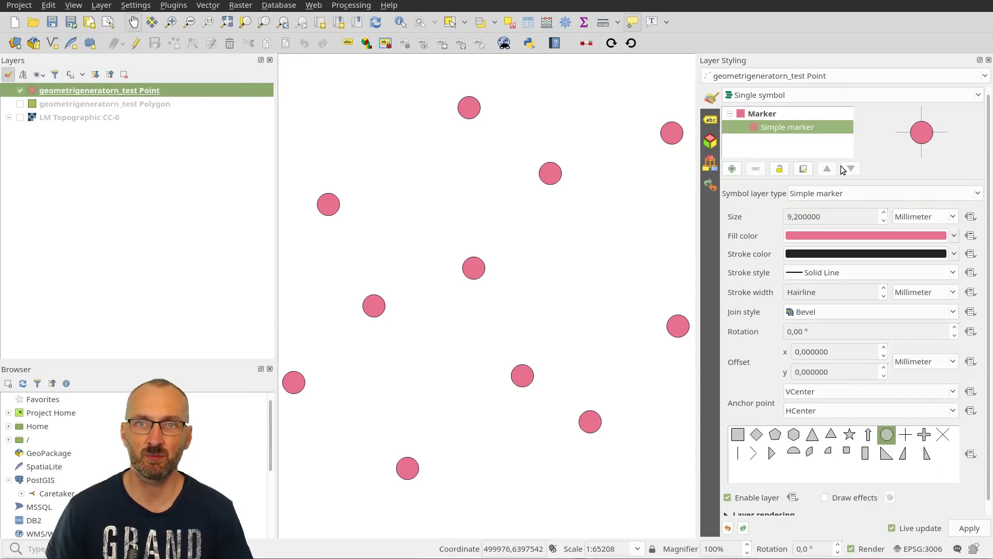
{"action": "left_click", "coordinate": [853, 194]}
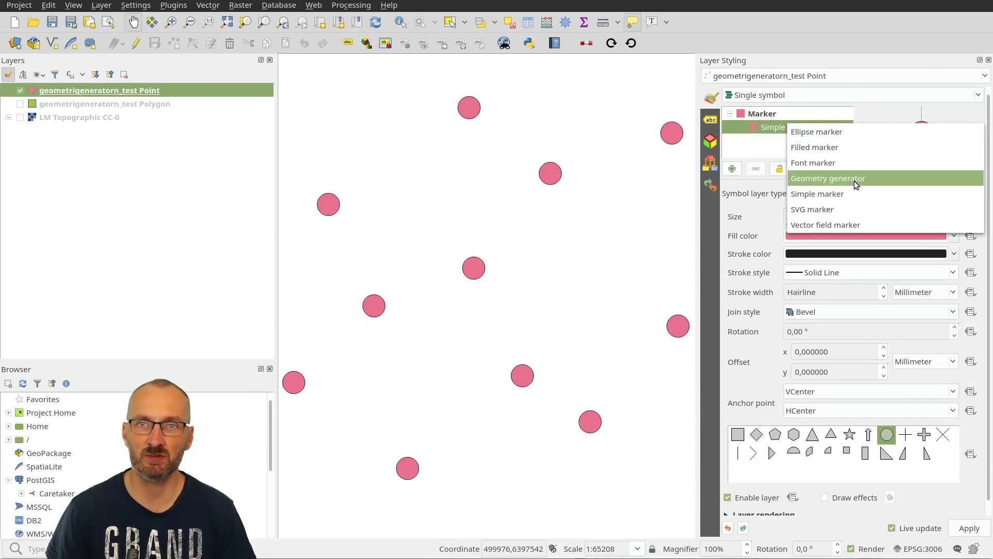
{"action": "left_click", "coordinate": [855, 179]}
{"action": "left_click", "coordinate": [849, 216]}
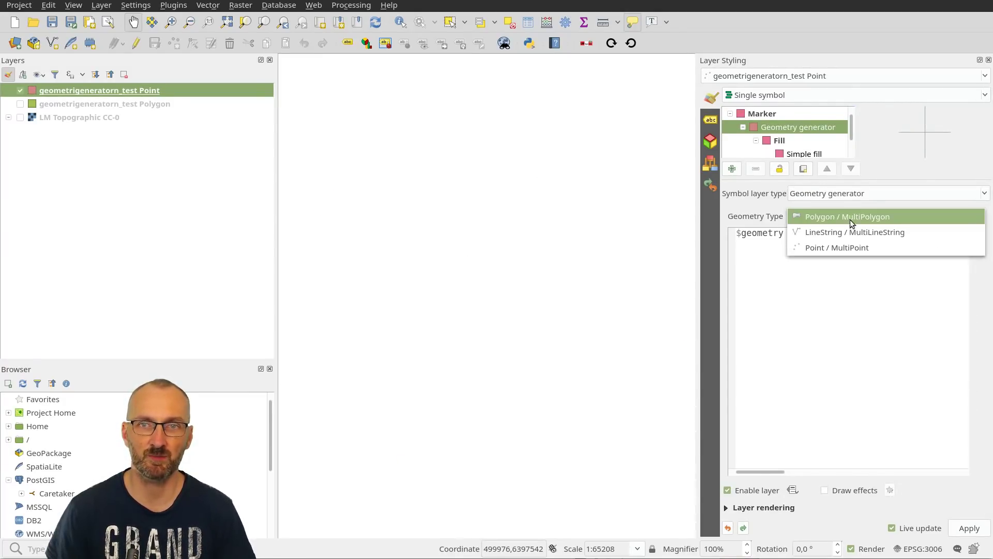
{"action": "left_click", "coordinate": [848, 247]}
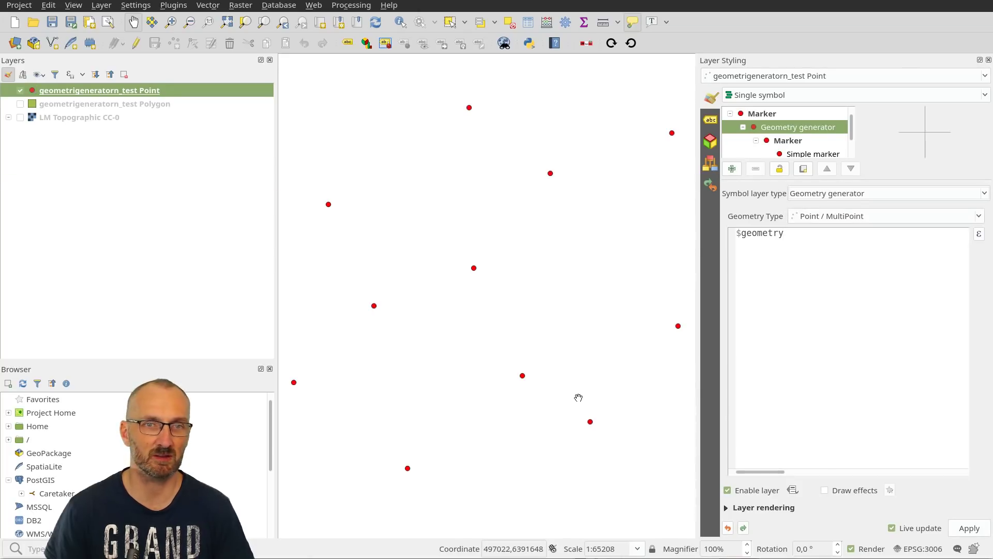
Step: Enlarge the generated marker's size and return to the generator expression
{"action": "left_click", "coordinate": [832, 154]}
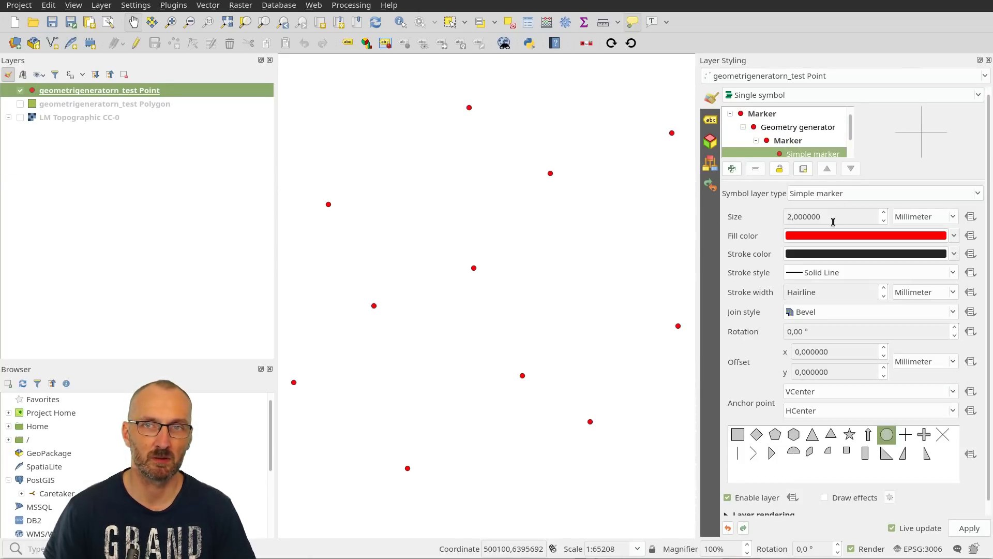
{"action": "double_click", "coordinate": [843, 217]}
{"action": "scroll", "coordinate": [844, 218], "scroll_direction": "up", "scroll_amount": 1}
{"action": "left_click", "coordinate": [800, 114]}
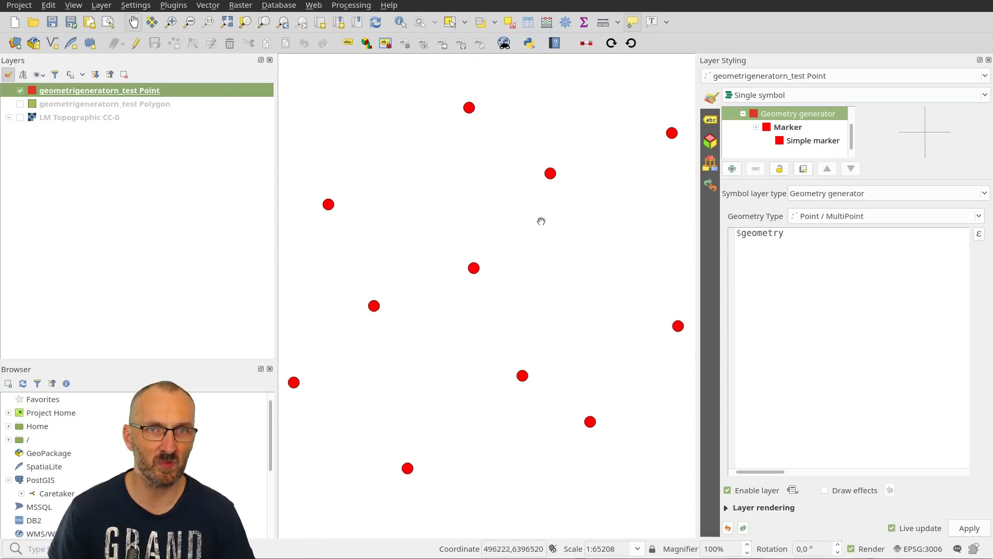
{"action": "left_click", "coordinate": [737, 235]}
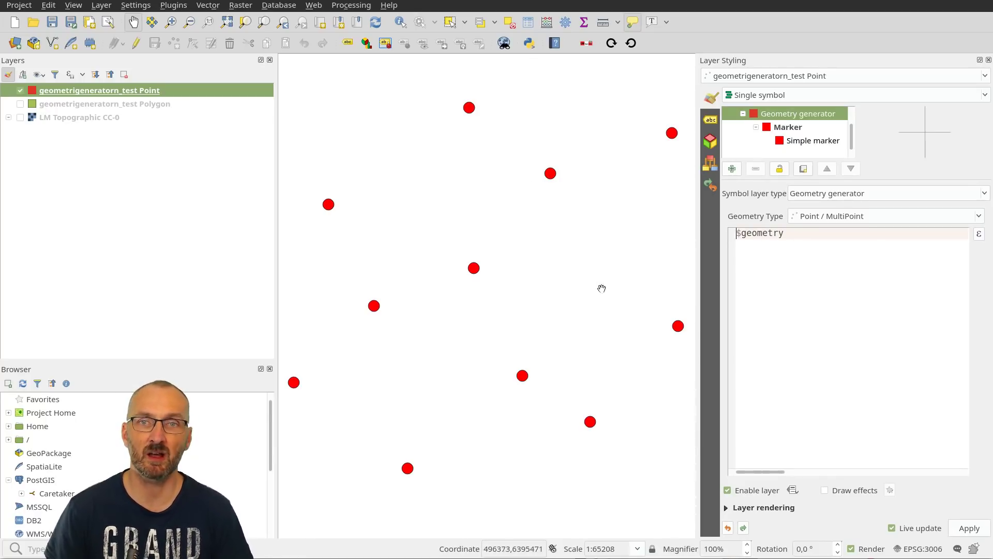
Step: Switch the generator's output geometry type to lines
{"action": "left_click", "coordinate": [877, 217]}
{"action": "left_click", "coordinate": [872, 205]}
{"action": "left_click", "coordinate": [737, 233]}
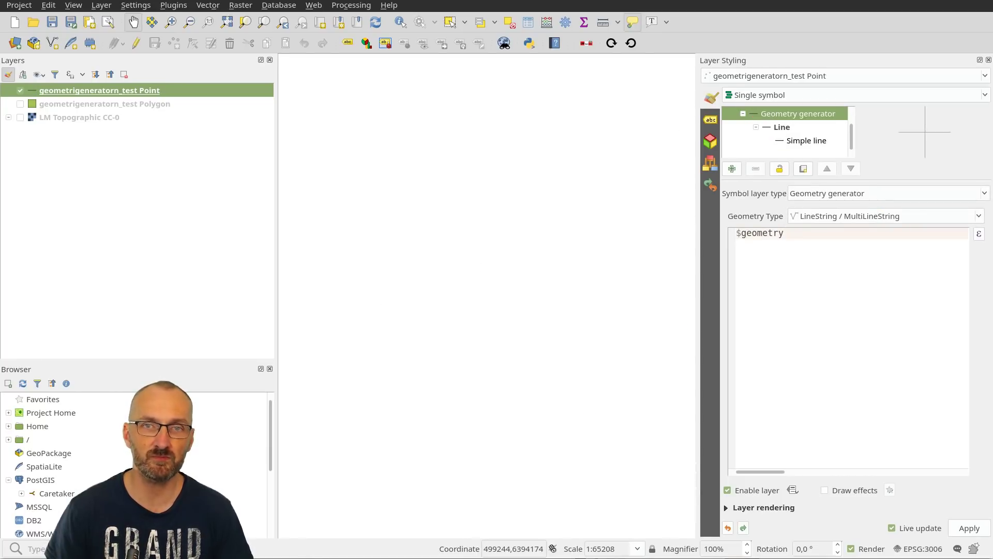
Step: Look up make_line and begin the expression make_line( $geometry,
{"action": "left_click", "coordinate": [978, 234]}
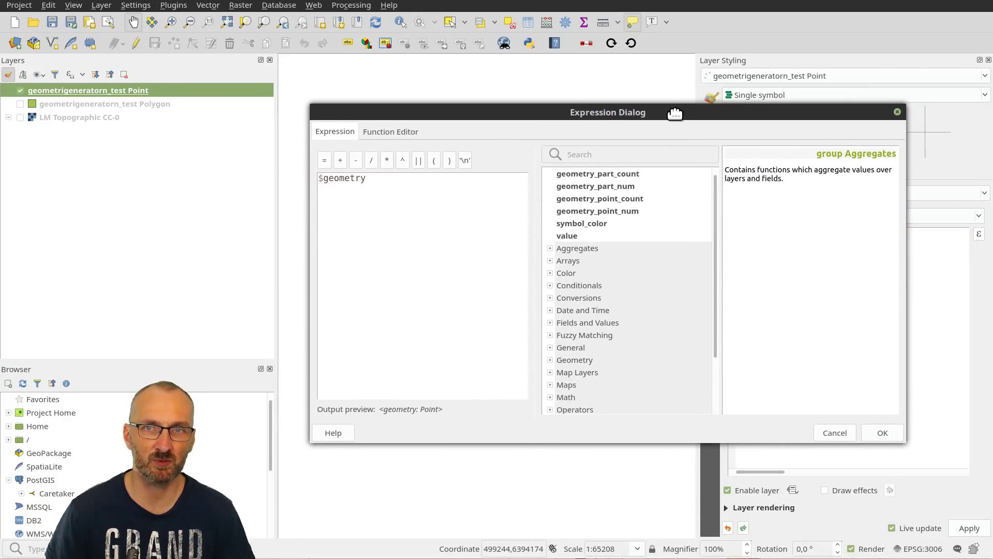
{"action": "left_click", "coordinate": [674, 152]}
{"action": "type", "text": "line"}
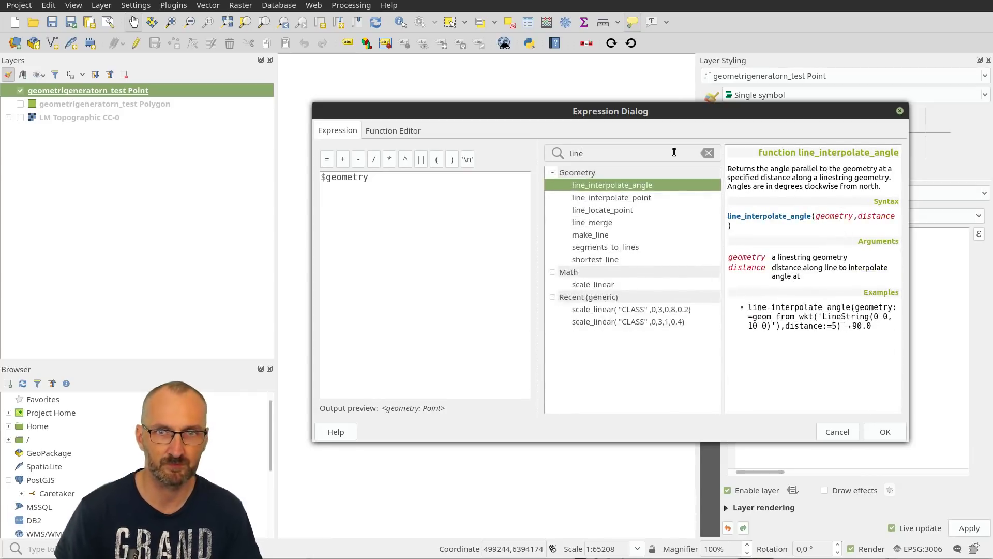
{"action": "left_click", "coordinate": [600, 237]}
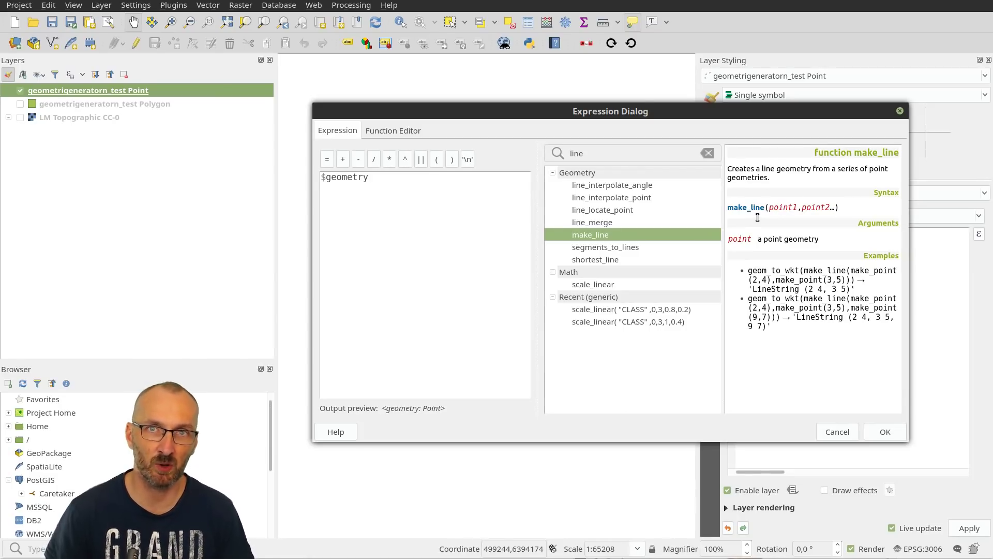
{"action": "double_click", "coordinate": [583, 238]}
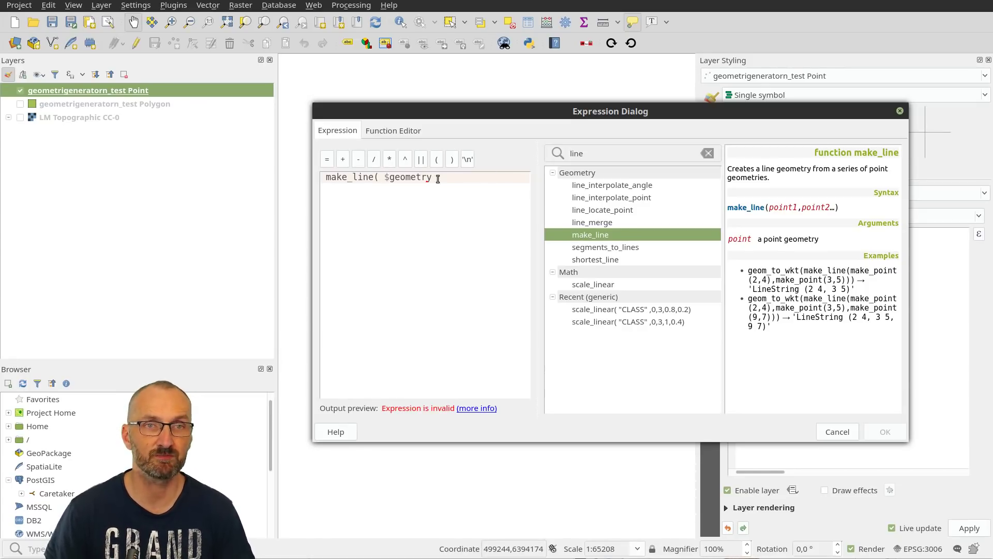
{"action": "left_click", "coordinate": [459, 182]}
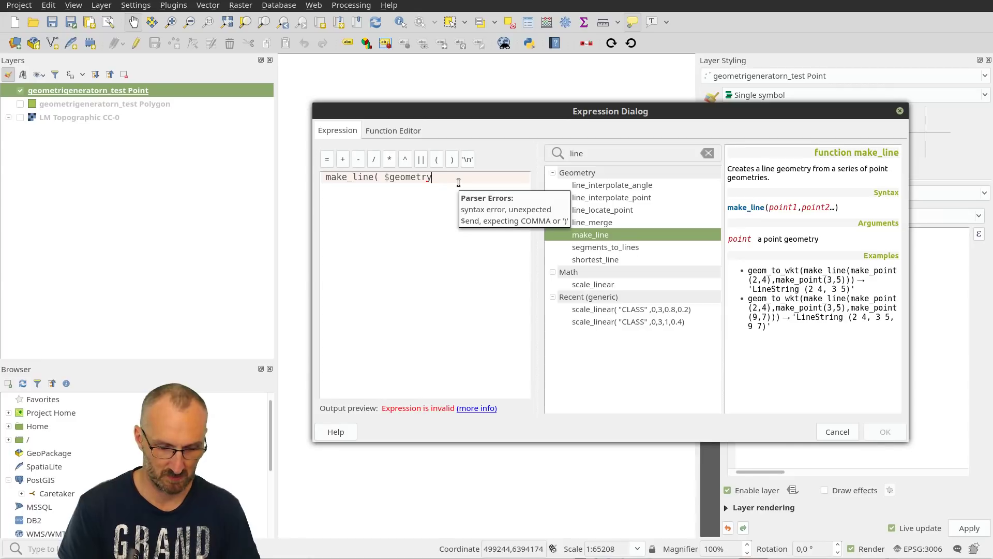
{"action": "type", "text": ","}
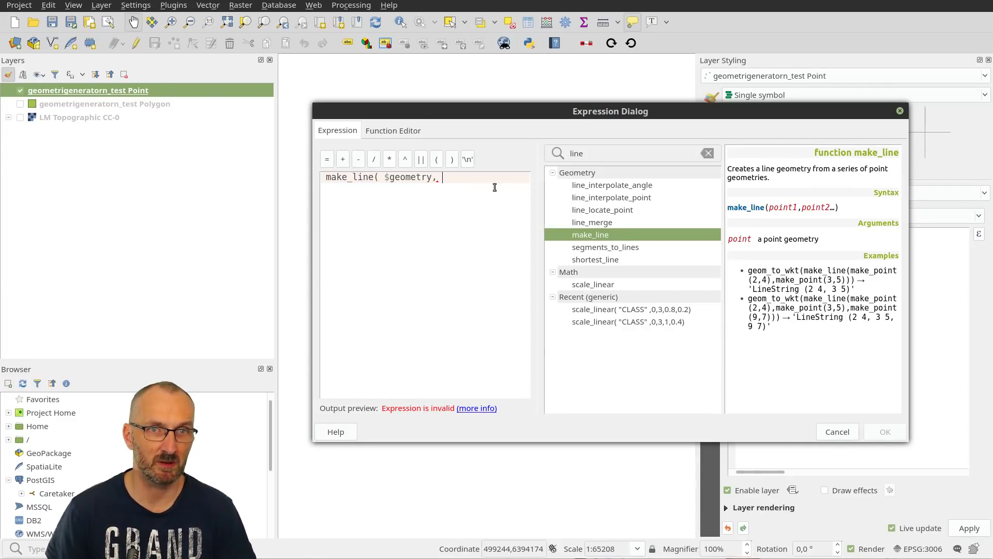
{"action": "left_click", "coordinate": [838, 432]}
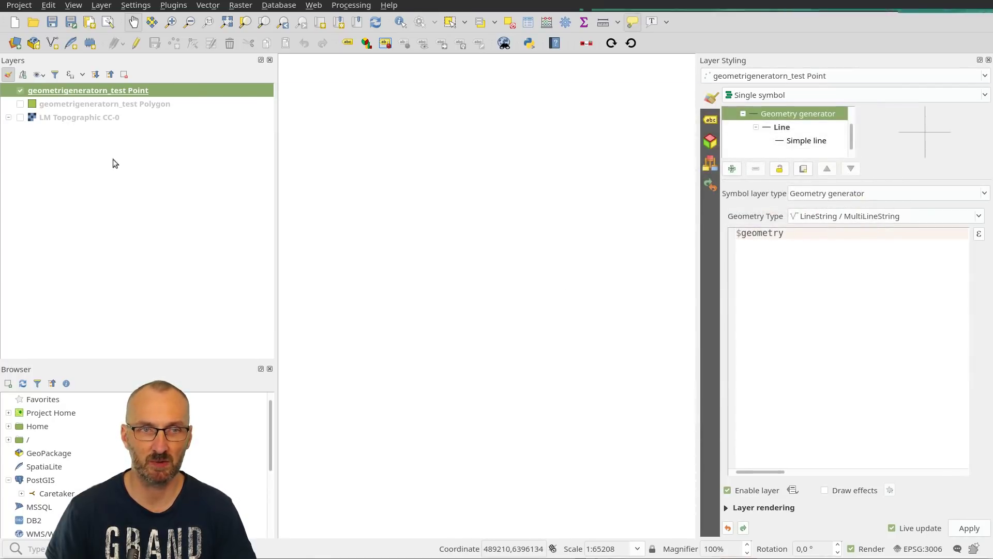
{"action": "right_click", "coordinate": [66, 90]}
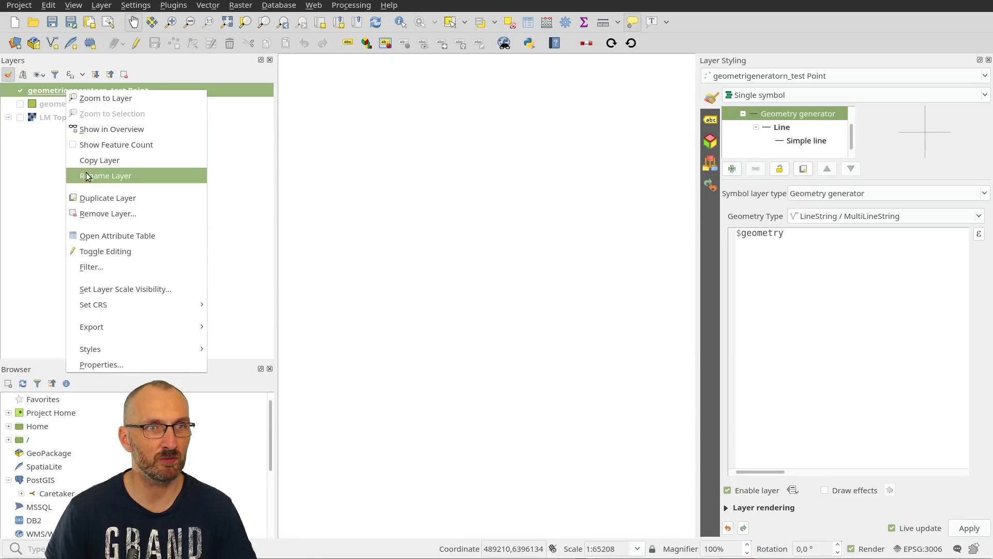
{"action": "left_click", "coordinate": [114, 235]}
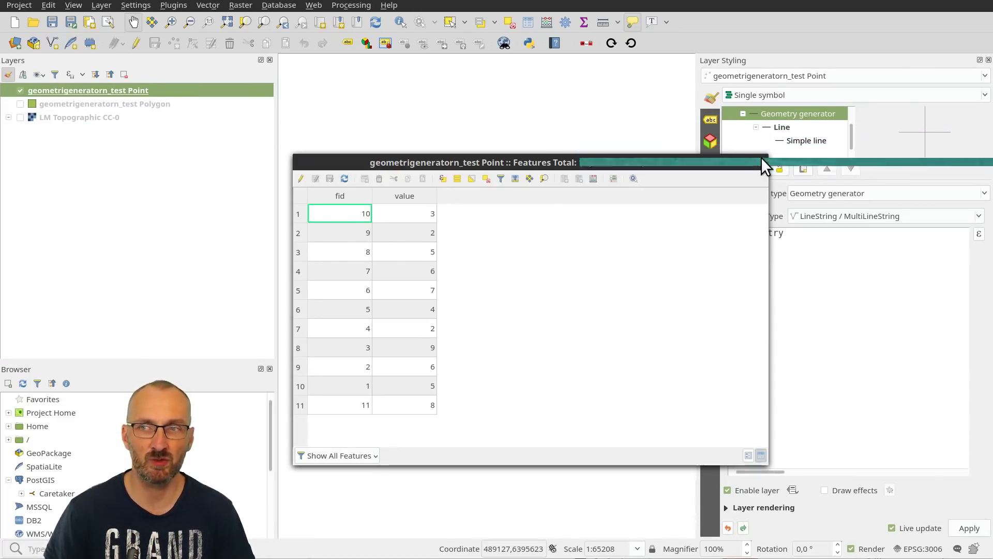
{"action": "left_click", "coordinate": [760, 163]}
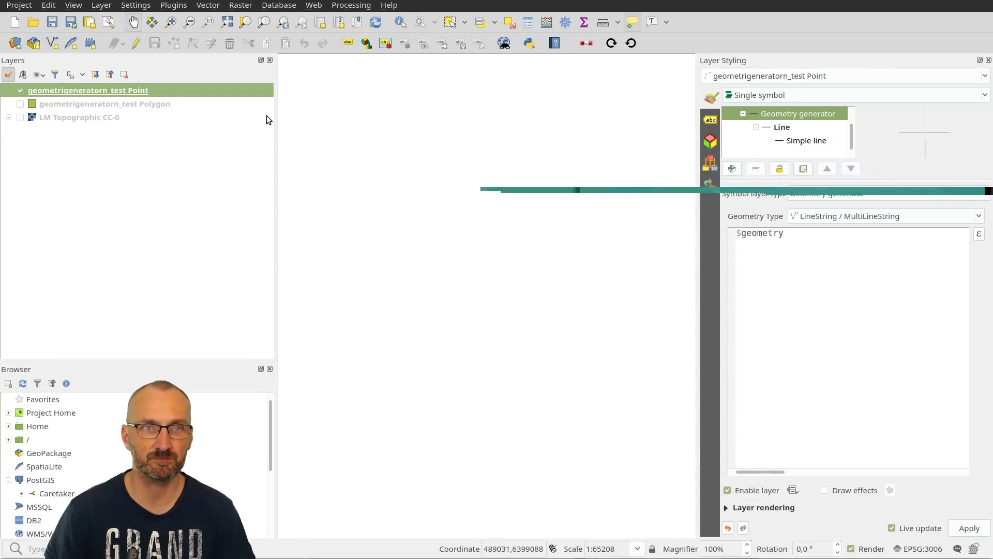
Step: Lay out make_line( $geometry, ) across three lines around the existing $geometry
{"action": "left_click", "coordinate": [979, 235]}
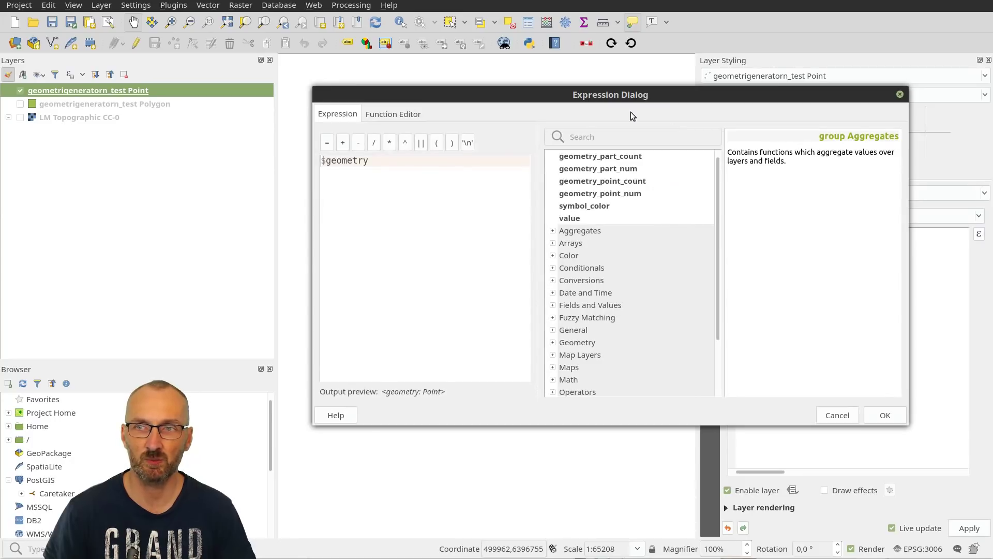
{"action": "left_click_drag", "start_coordinate": [605, 91], "coordinate": [567, 95]}
{"action": "left_click_drag", "start_coordinate": [638, 92], "coordinate": [649, 70]}
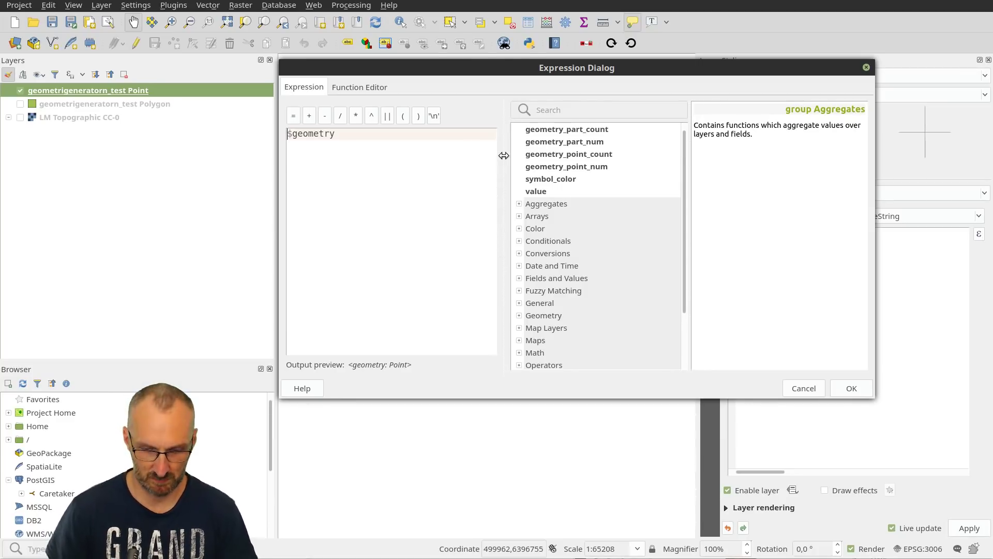
{"action": "key", "text": "Return"}
{"action": "key", "text": "Up"}
{"action": "type", "text": "make_line("}
{"action": "key", "text": "Down"}
{"action": "key", "text": "Return"}
{"action": "type", "text": ")"}
{"action": "key", "text": "Up"}
{"action": "key", "text": "Home"}
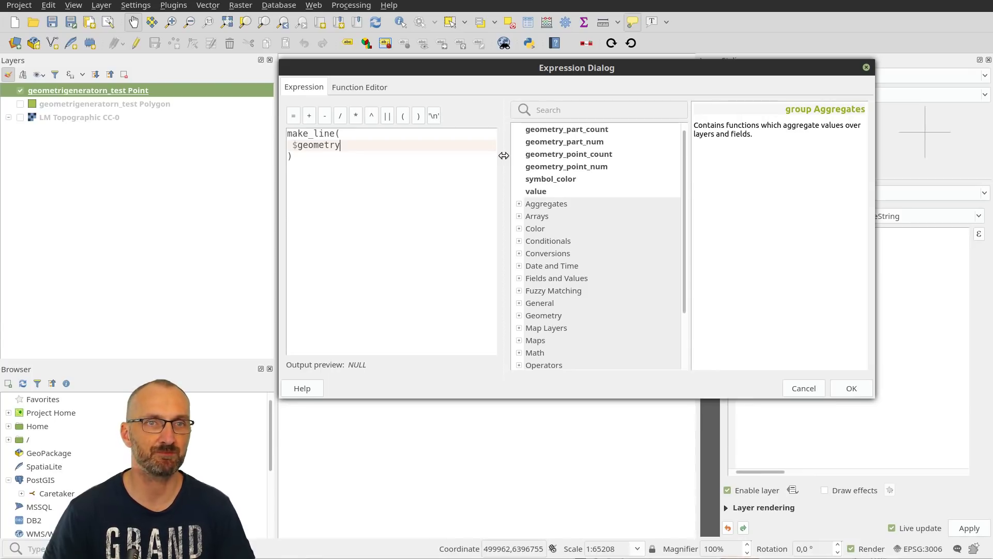
{"action": "type", "text": ","}
Step: Add make_point() as the second argument on its own line, correcting a typo
{"action": "key", "text": "Return"}
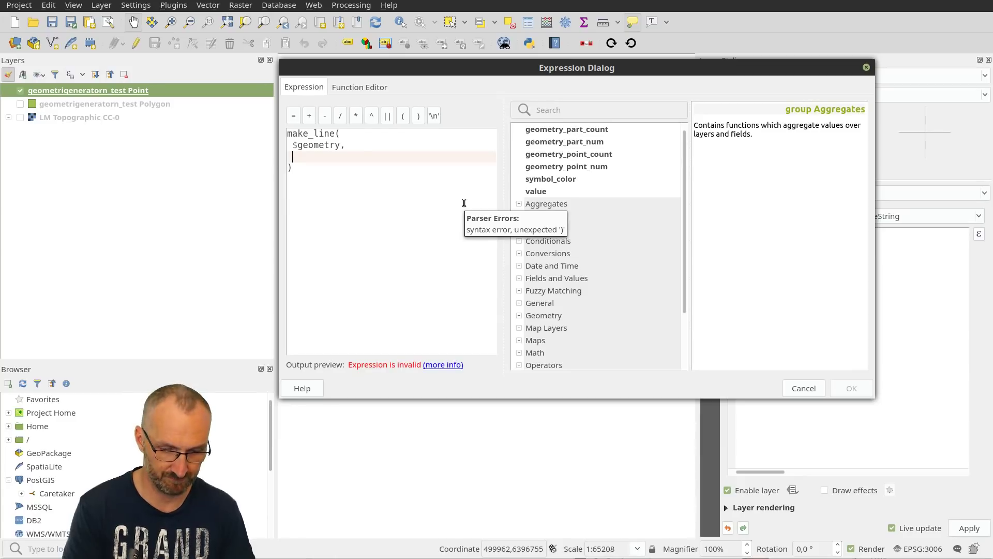
{"action": "type", "text": "make_pion"}
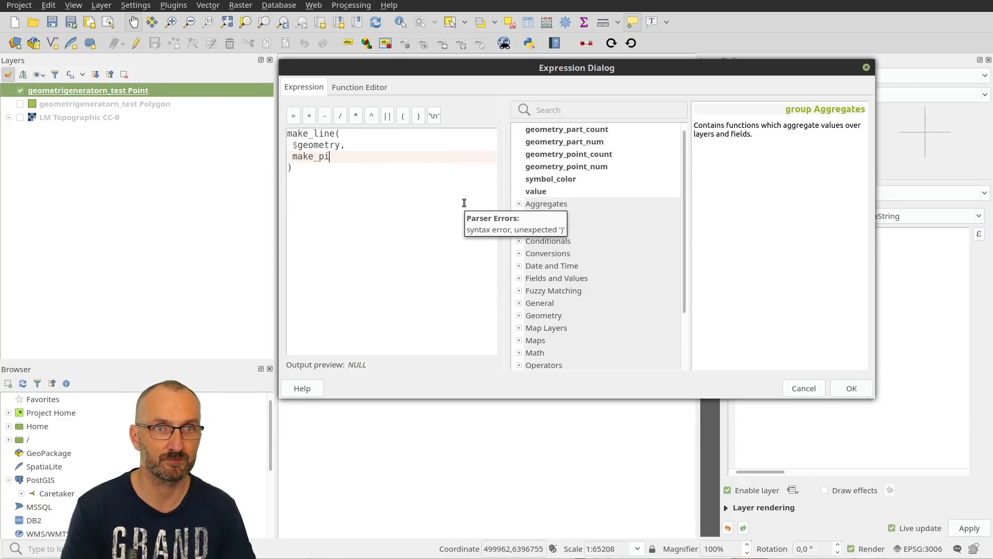
{"action": "key", "text": "BackSpace"}
{"action": "key", "text": "BackSpace"}
{"action": "key", "text": "BackSpace"}
{"action": "type", "text": "oin"}
{"action": "key", "text": "BackSpace"}
{"action": "key", "text": "BackSpace"}
{"action": "type", "text": "int("}
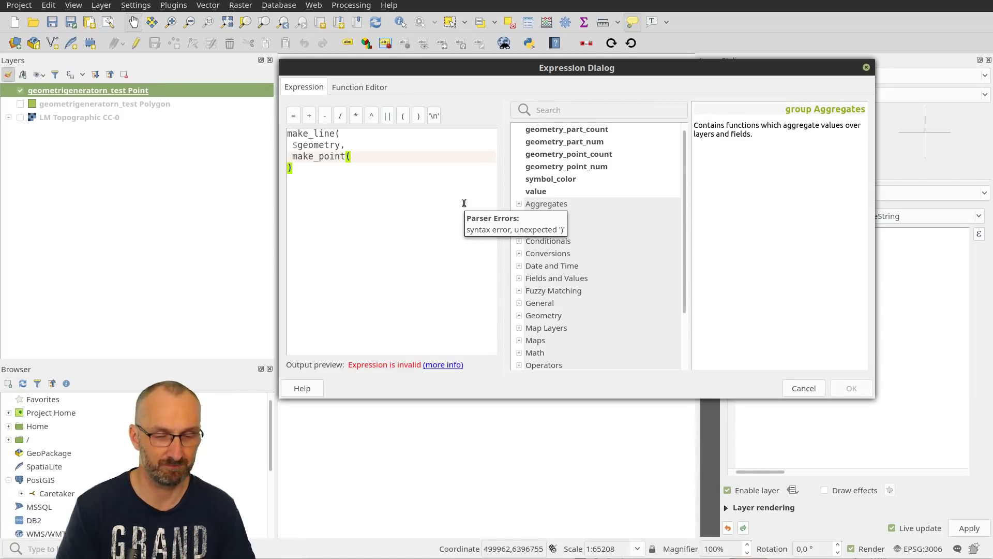
{"action": "type", "text": ")"}
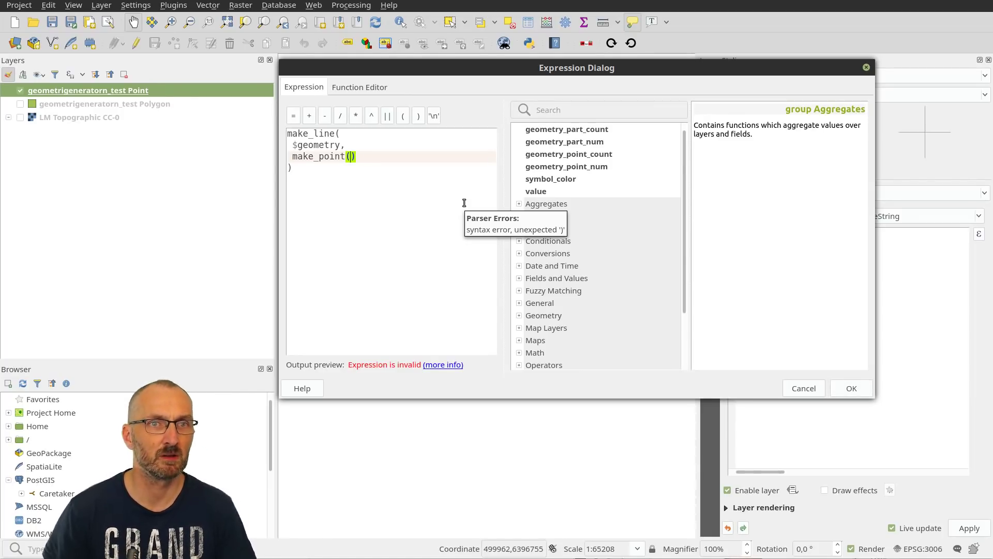
Step: Look up make_point and fill in x($geometry), y($geometry) as its coordinates
{"action": "left_click", "coordinate": [618, 108]}
{"action": "type", "text": "point"}
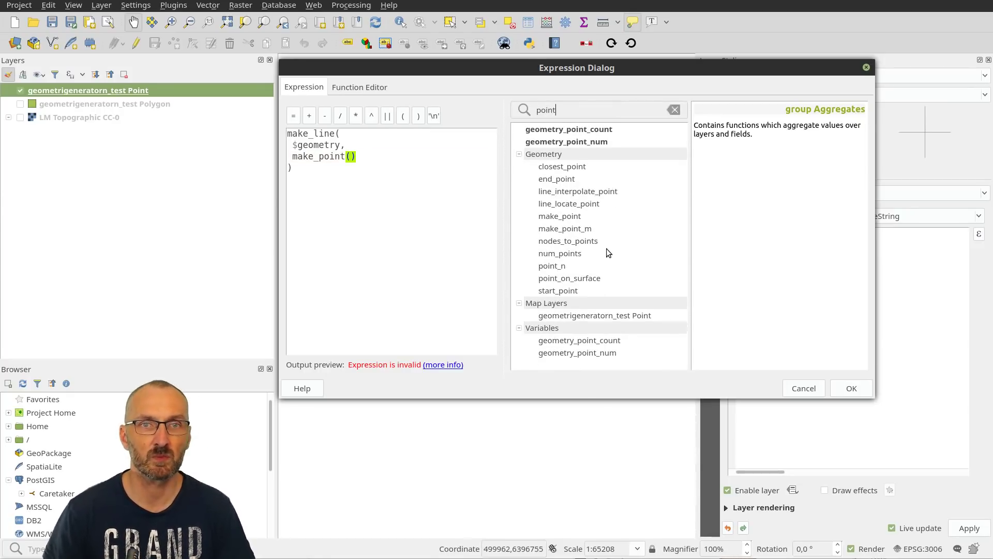
{"action": "left_click", "coordinate": [578, 218]}
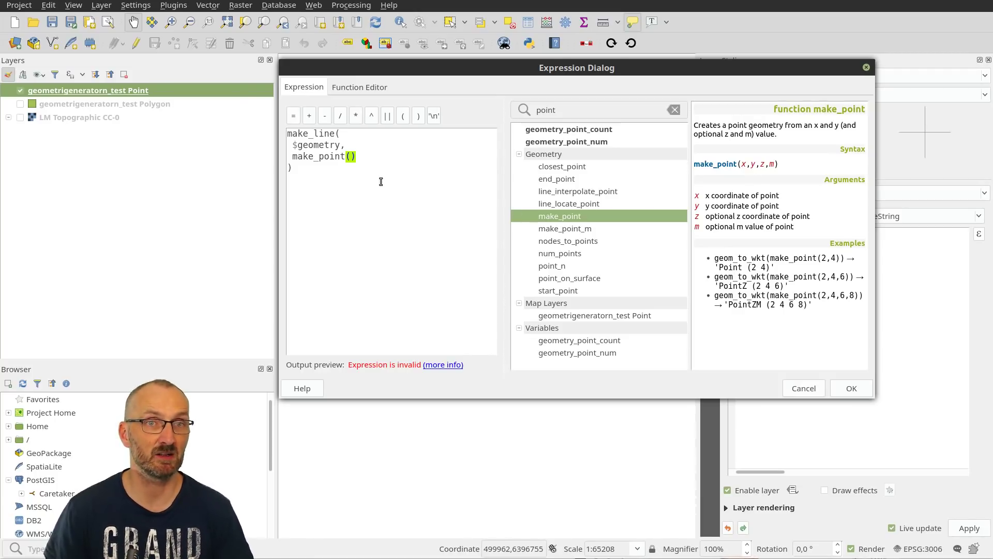
{"action": "left_click", "coordinate": [347, 155]}
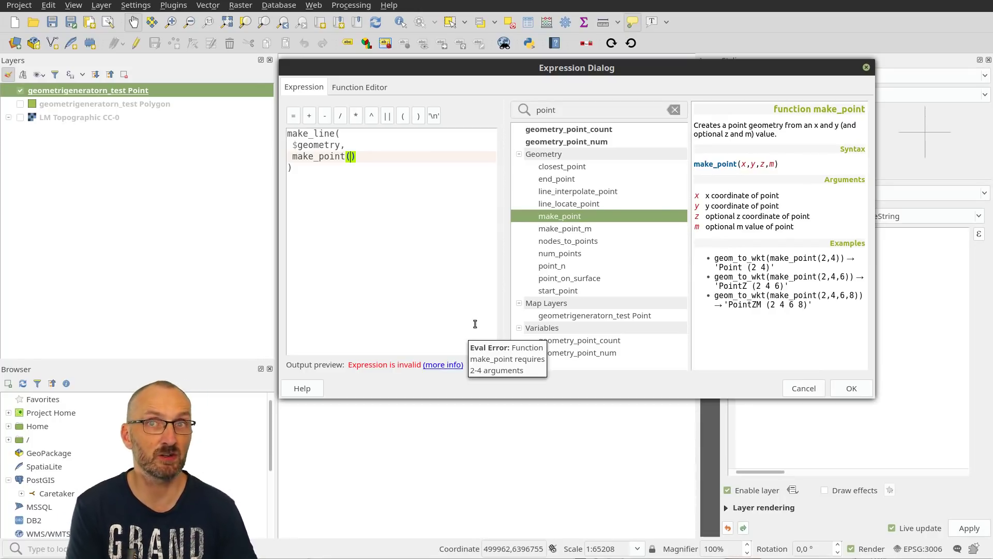
{"action": "type", "text": "x("}
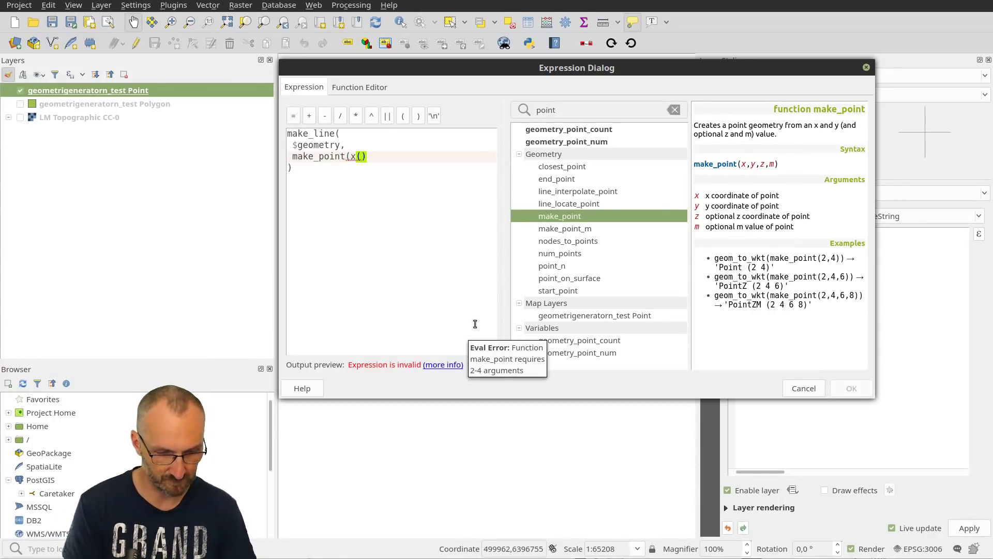
{"action": "type", "text": "$geometry)"}
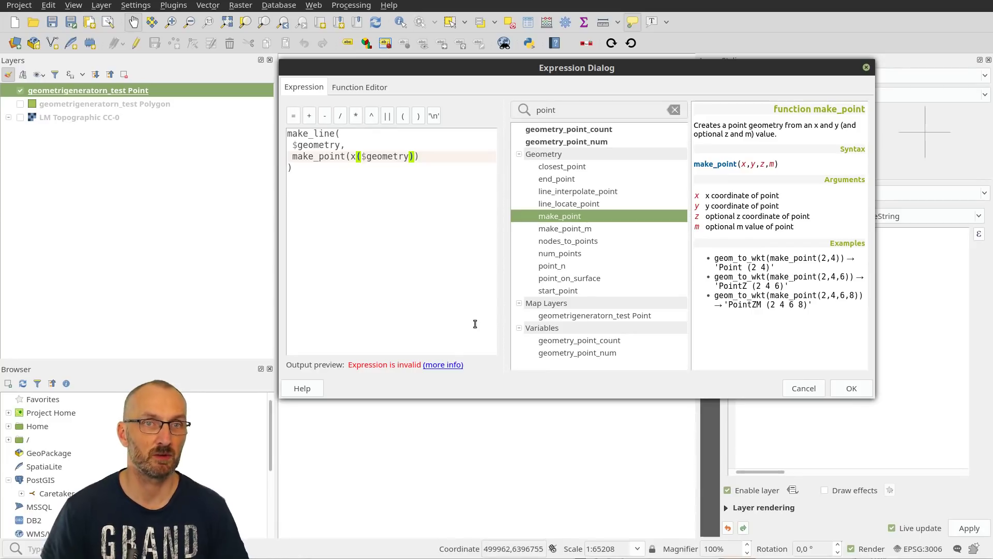
{"action": "type", "text": ", "}
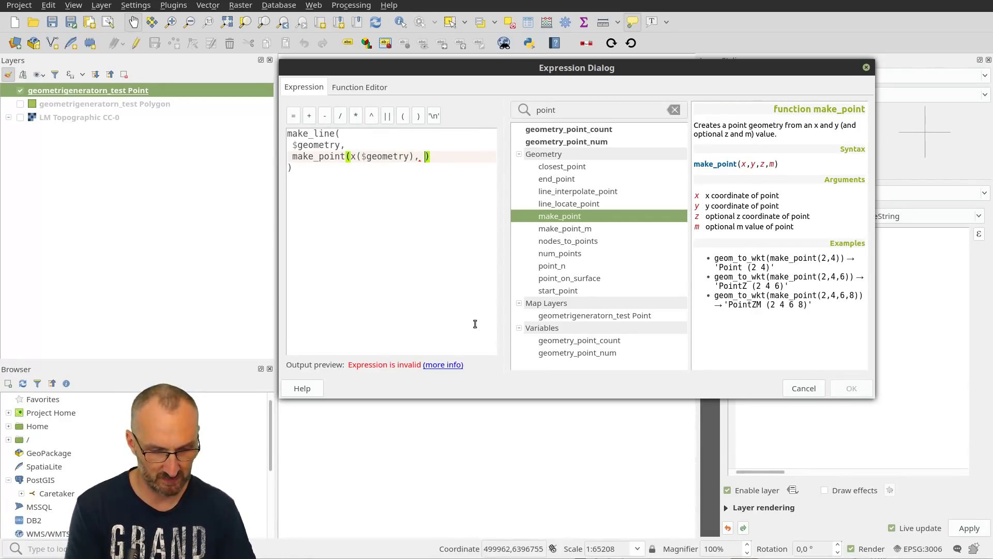
{"action": "type", "text": "y("}
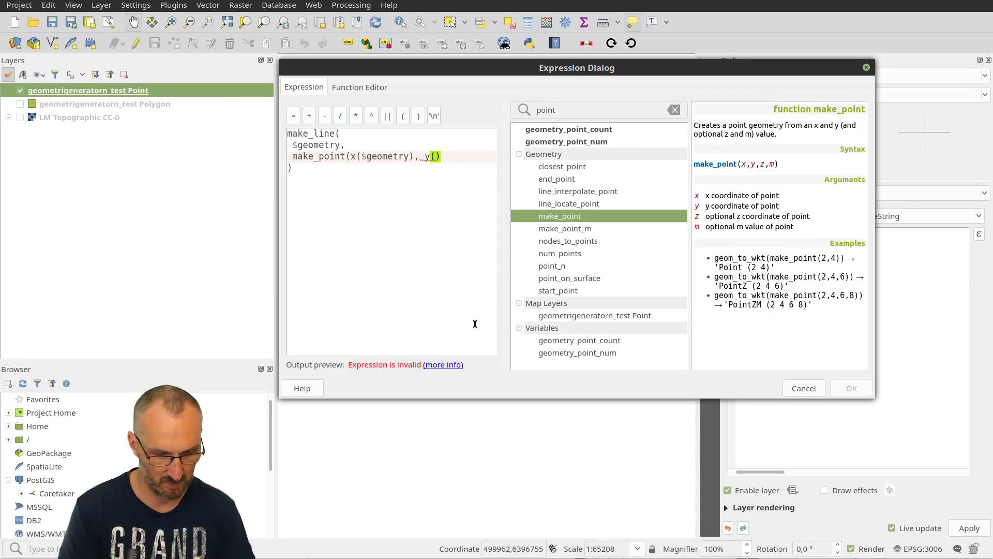
{"action": "type", "text": "$geom"}
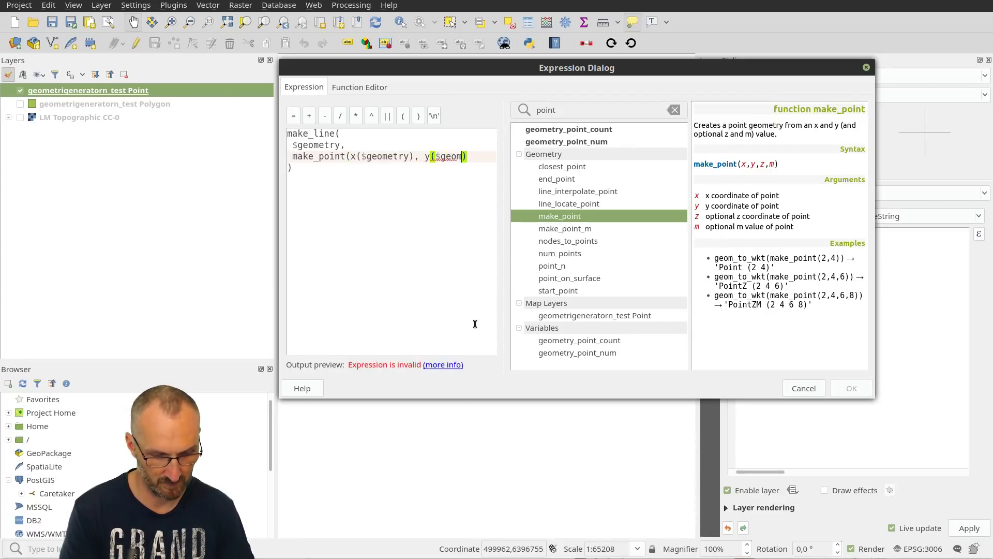
{"action": "type", "text": "etry)"}
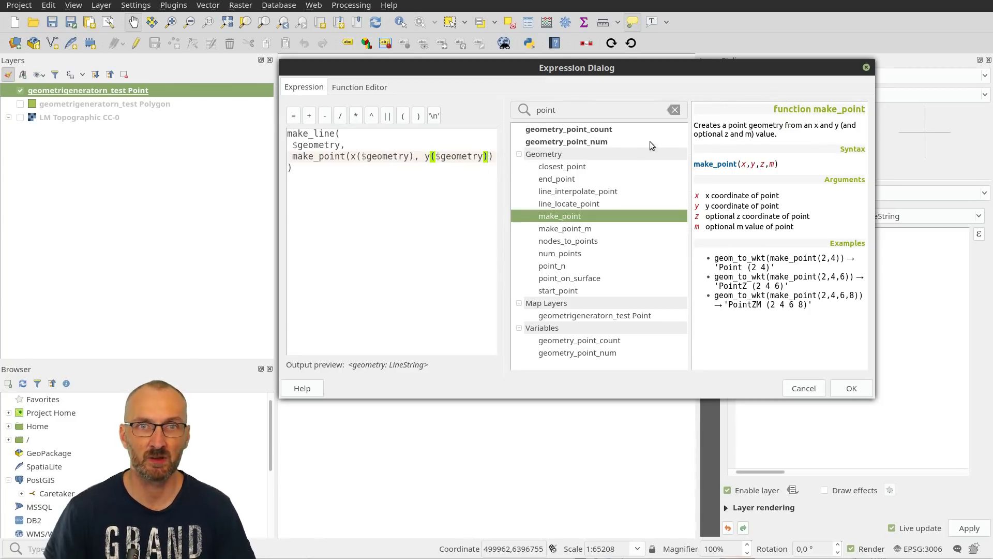
Step: Browse sample values of the value field and append +"value"*100 to the y coordinate
{"action": "left_click", "coordinate": [674, 110]}
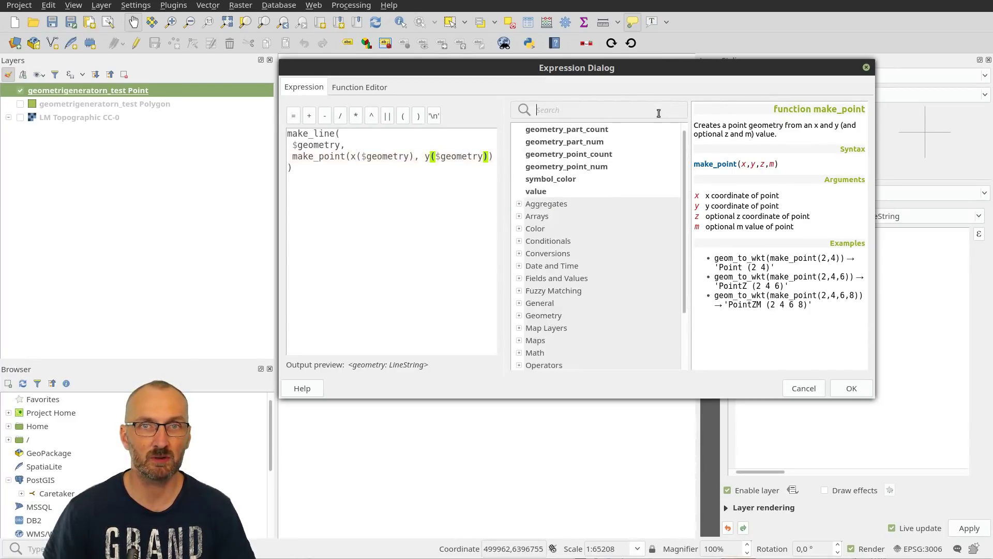
{"action": "left_click", "coordinate": [519, 278]}
{"action": "scroll", "coordinate": [523, 279], "scroll_direction": "down", "scroll_amount": 2}
{"action": "left_click", "coordinate": [555, 242]}
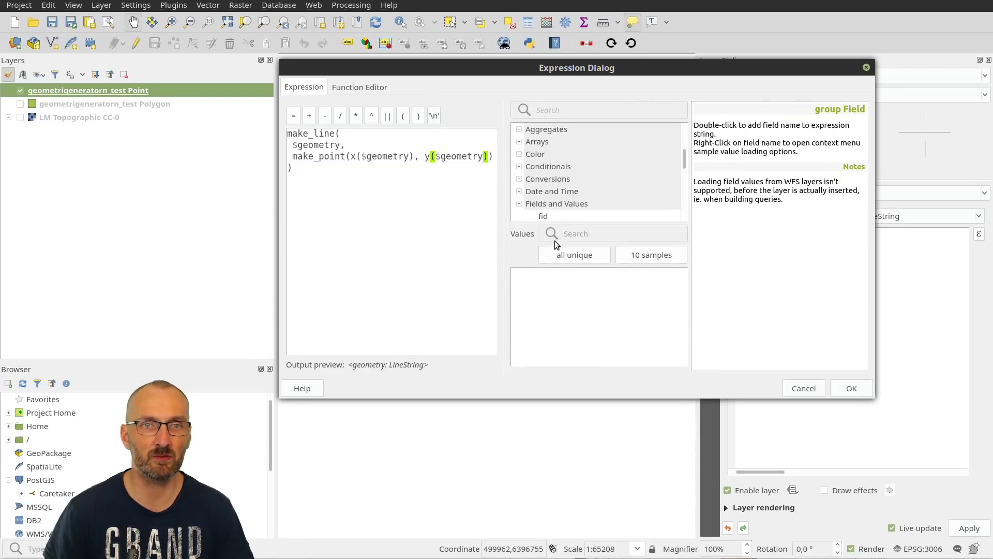
{"action": "scroll", "coordinate": [569, 220], "scroll_direction": "down", "scroll_amount": 1}
{"action": "left_click", "coordinate": [635, 256]}
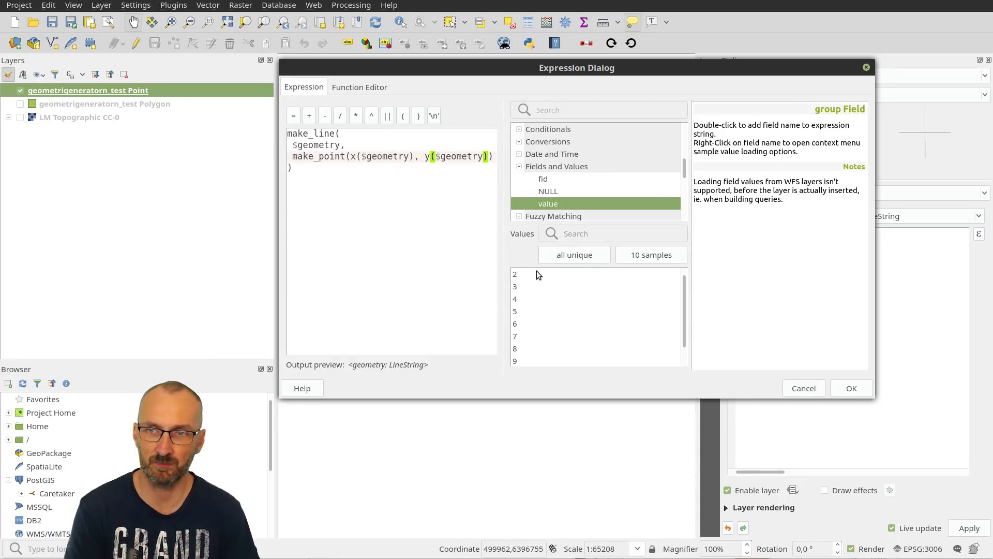
{"action": "type", "text": "+"}
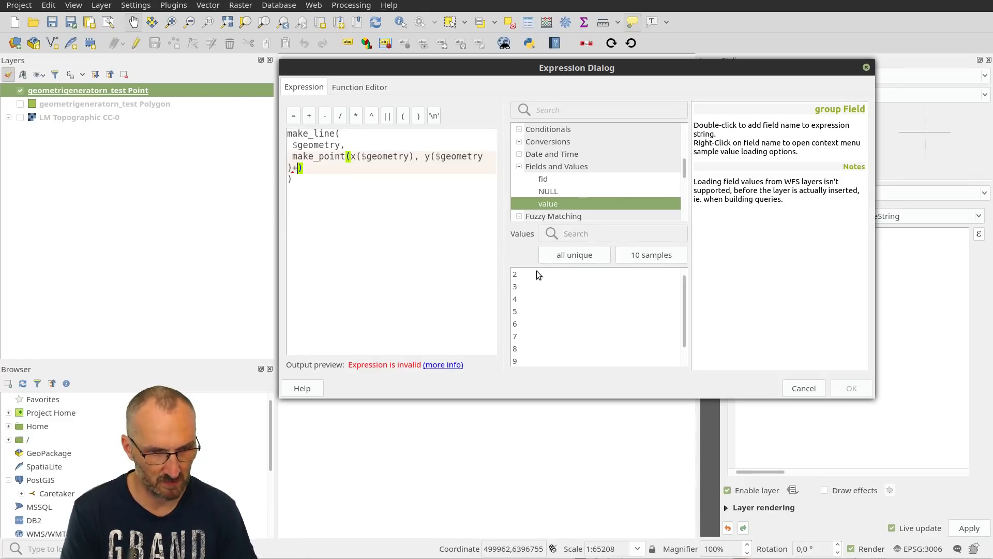
{"action": "type", "text": "\"value\""}
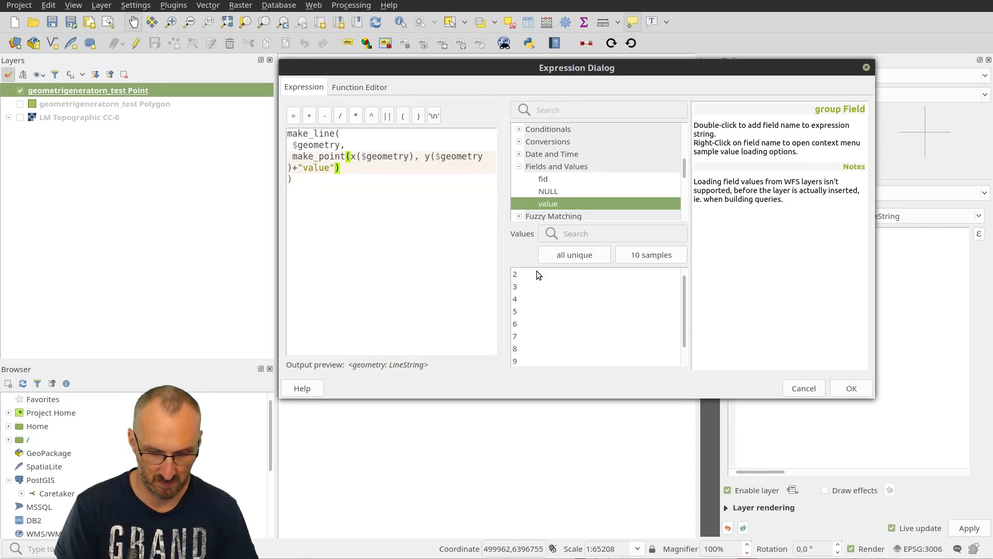
{"action": "type", "text": "*100"}
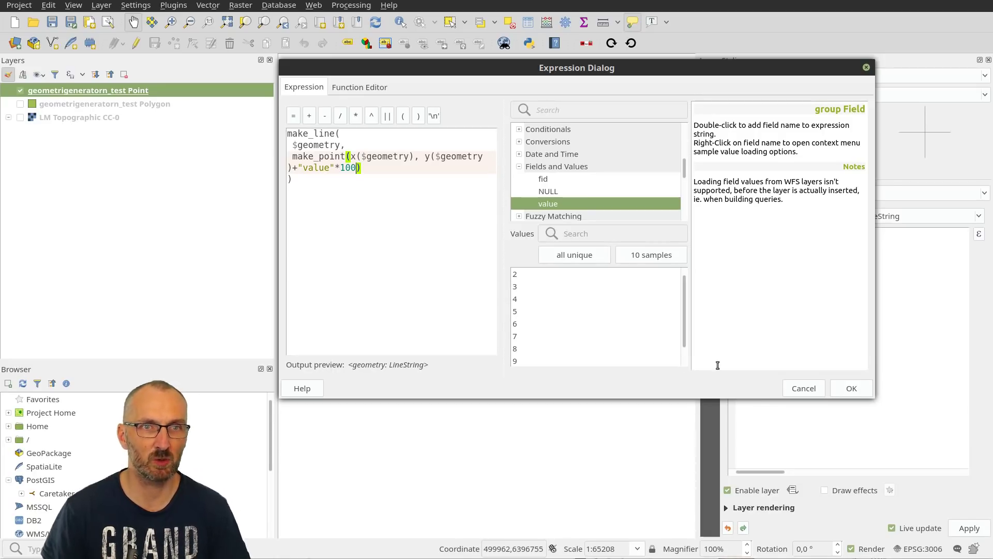
Step: Apply the expression, switch the Simple line layer to Arrow, and inspect the arrows
{"action": "left_click", "coordinate": [851, 388]}
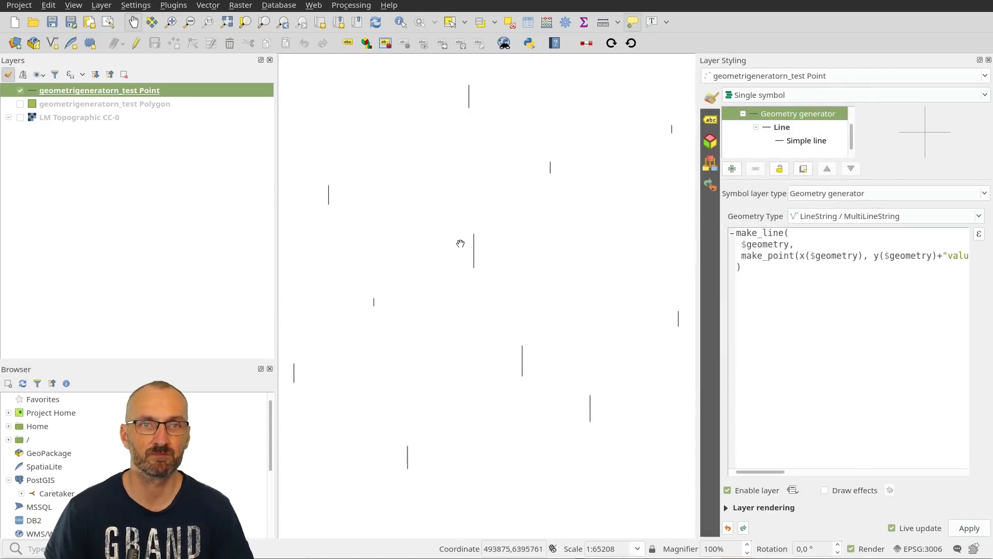
{"action": "left_click", "coordinate": [803, 140]}
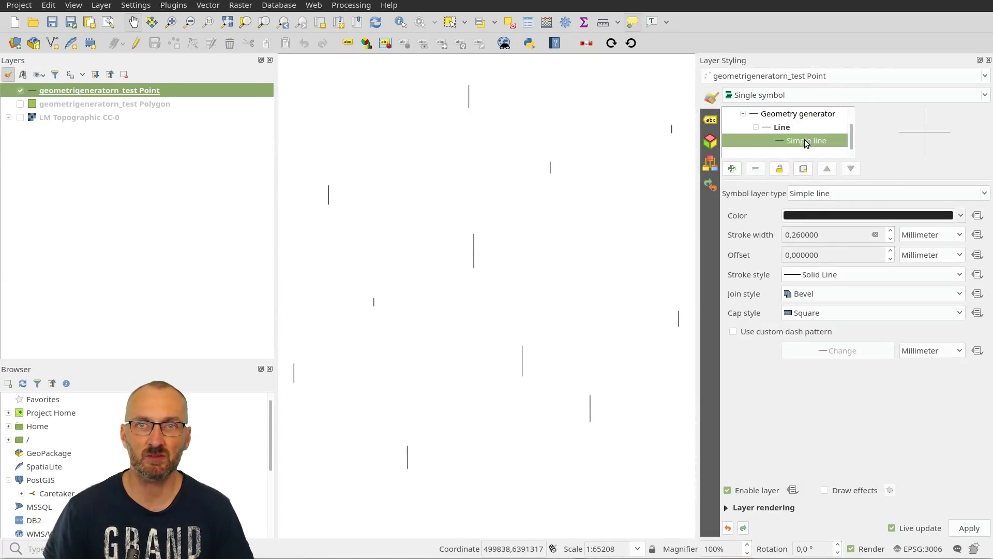
{"action": "left_click", "coordinate": [851, 191]}
{"action": "left_click", "coordinate": [843, 149]}
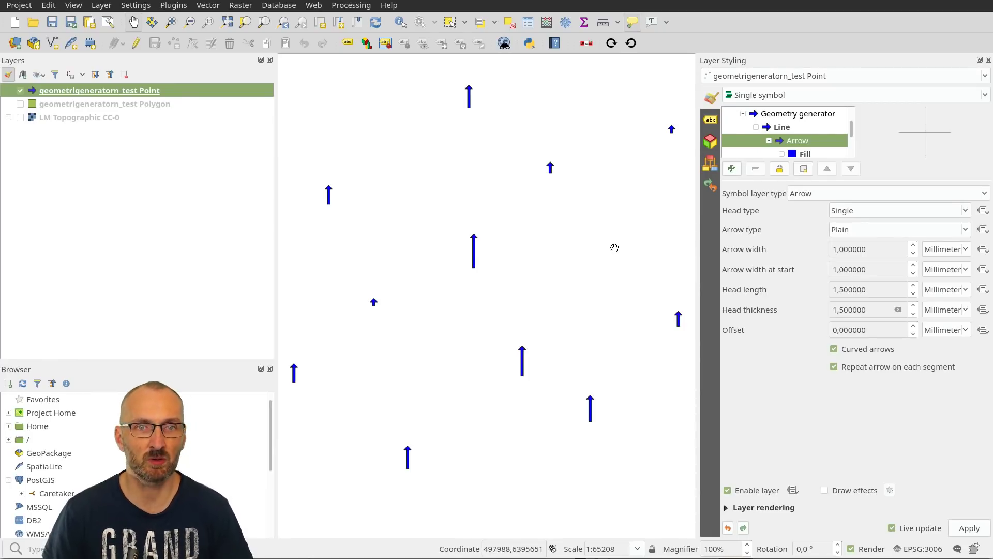
{"action": "left_click_drag", "start_coordinate": [480, 262], "coordinate": [507, 286]}
{"action": "scroll", "coordinate": [504, 277], "scroll_direction": "up", "scroll_amount": 1}
{"action": "scroll", "coordinate": [504, 277], "scroll_direction": "down", "scroll_amount": 2}
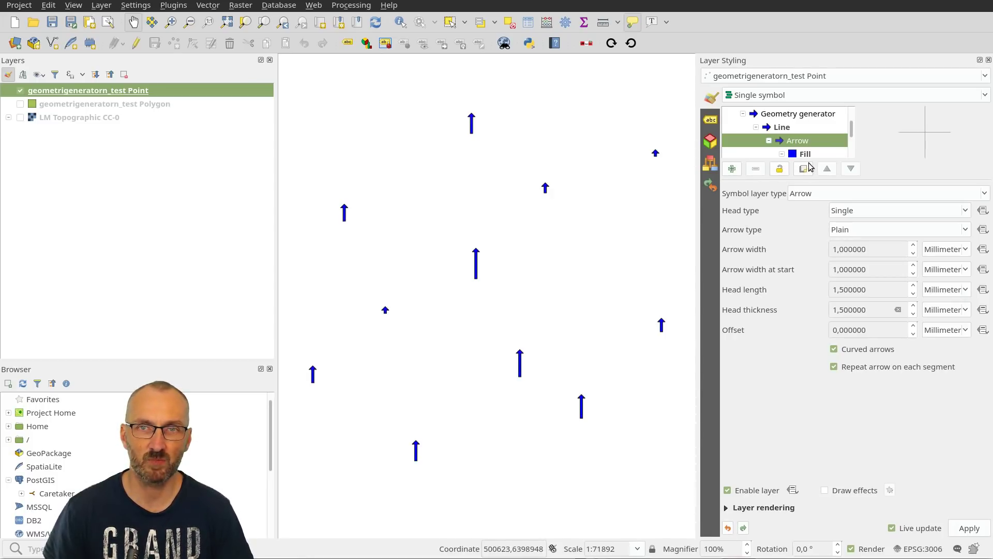
Step: Set the generator's Geometry Type to Polygon / MultiPolygon and open its expression editor
{"action": "left_click", "coordinate": [799, 114]}
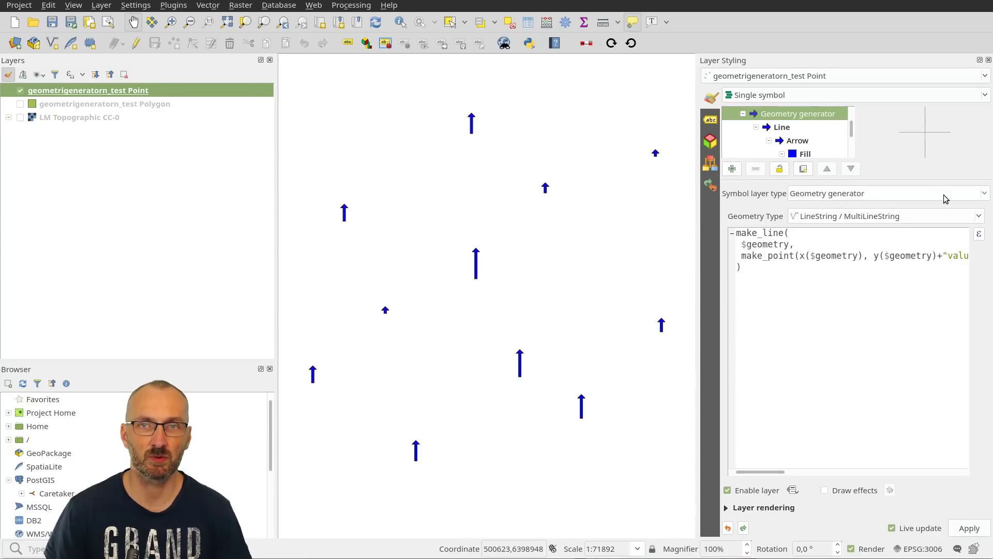
{"action": "left_click", "coordinate": [915, 219]}
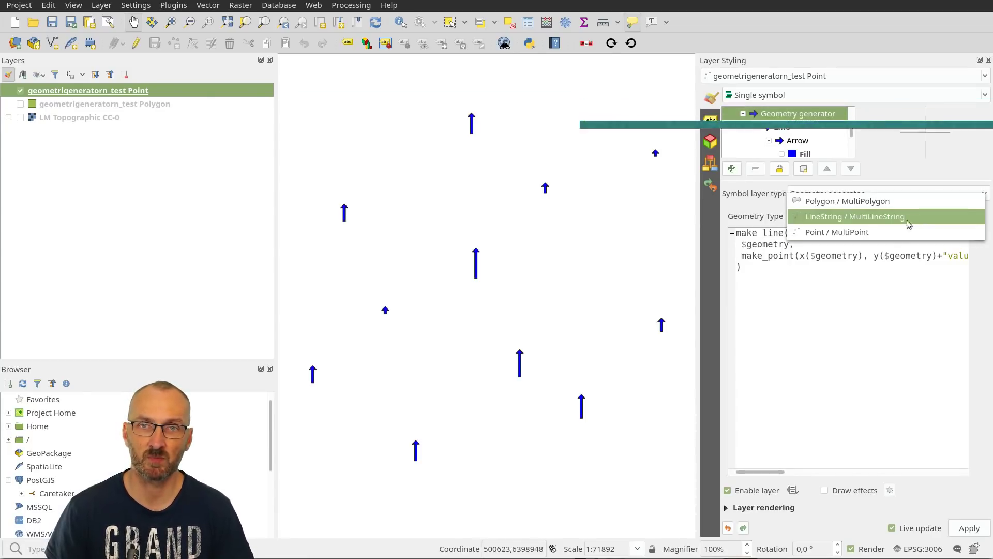
{"action": "left_click", "coordinate": [867, 201]}
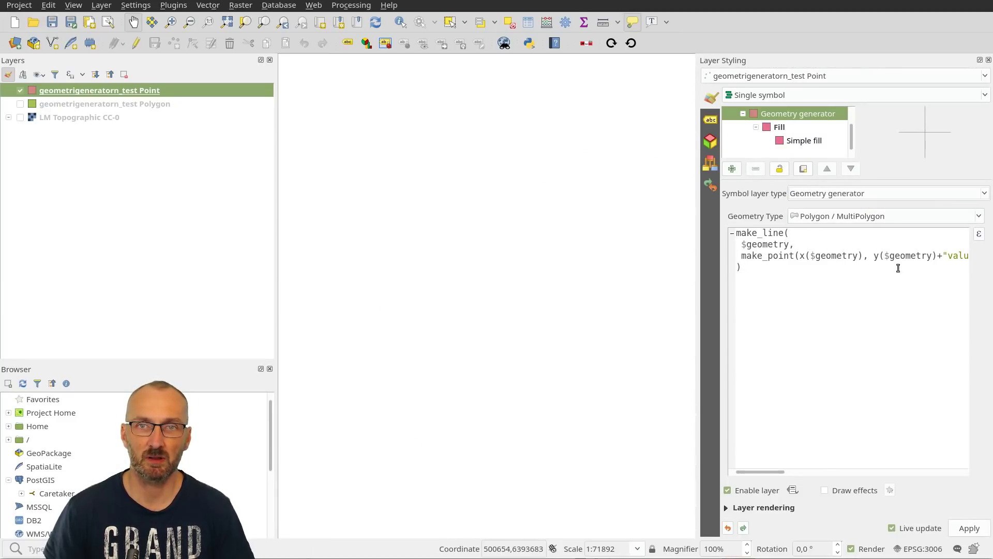
{"action": "left_click", "coordinate": [980, 235]}
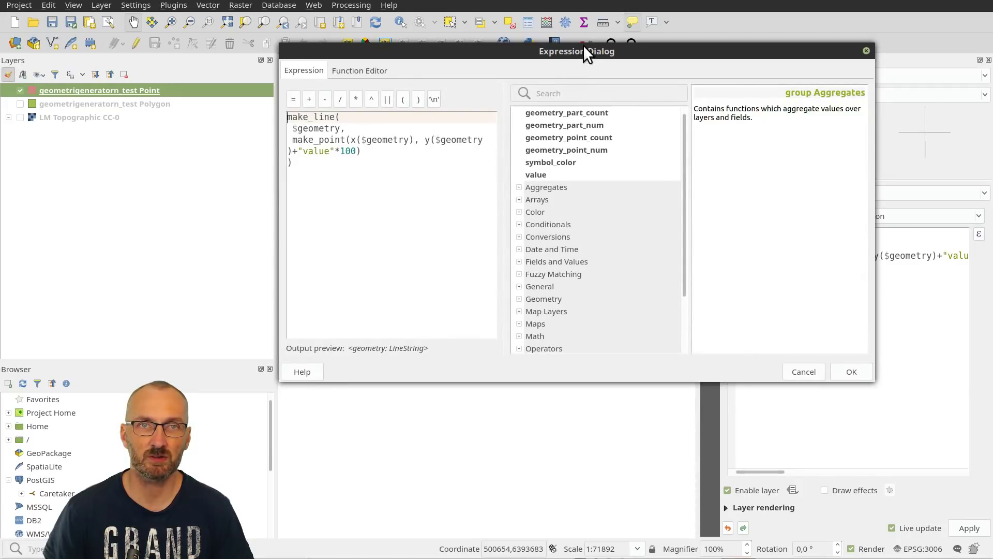
Step: Enlarge the Expression Dialog, look up make_polygon, and delete the old make_line expression
{"action": "left_click_drag", "start_coordinate": [582, 45], "coordinate": [525, 63]}
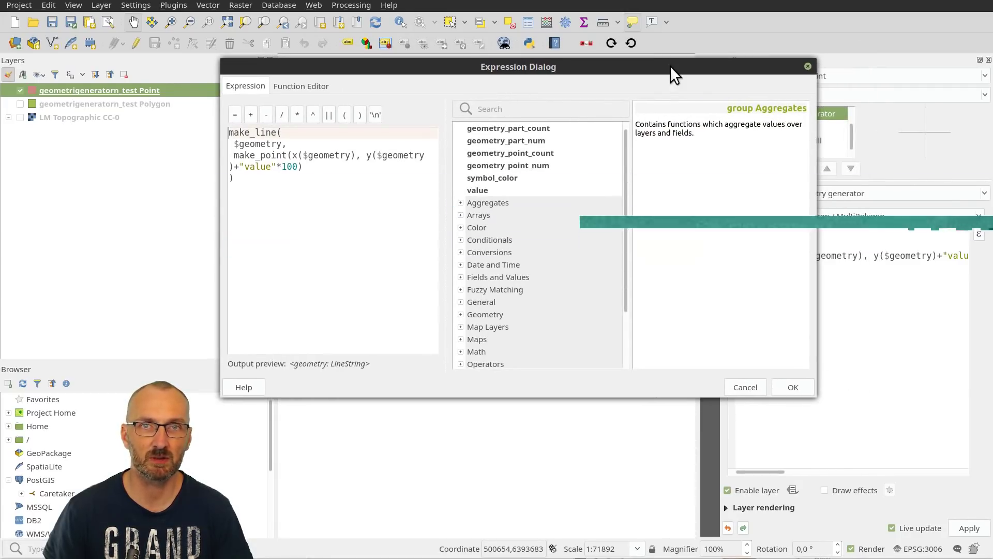
{"action": "left_click_drag", "start_coordinate": [669, 65], "coordinate": [702, 40]}
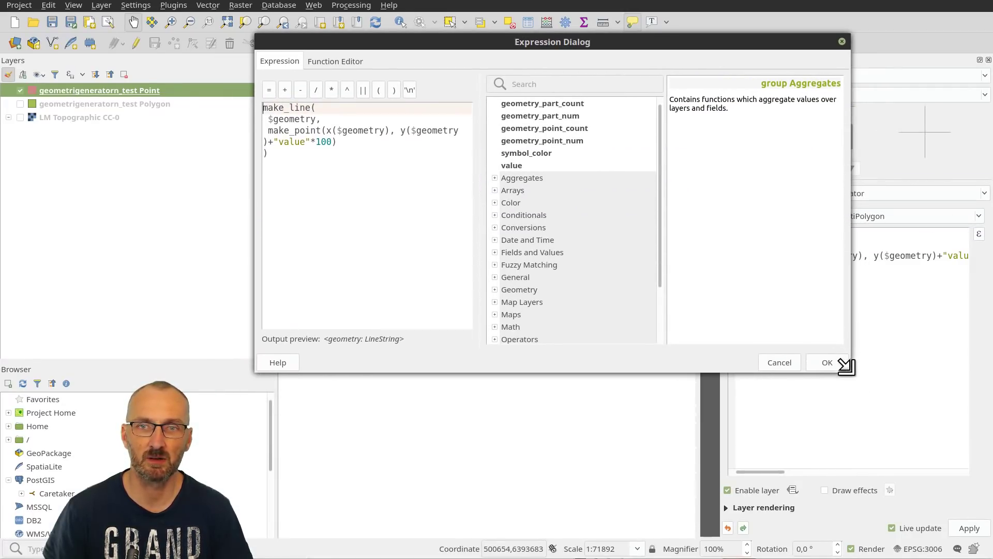
{"action": "left_click_drag", "start_coordinate": [847, 363], "coordinate": [939, 458]}
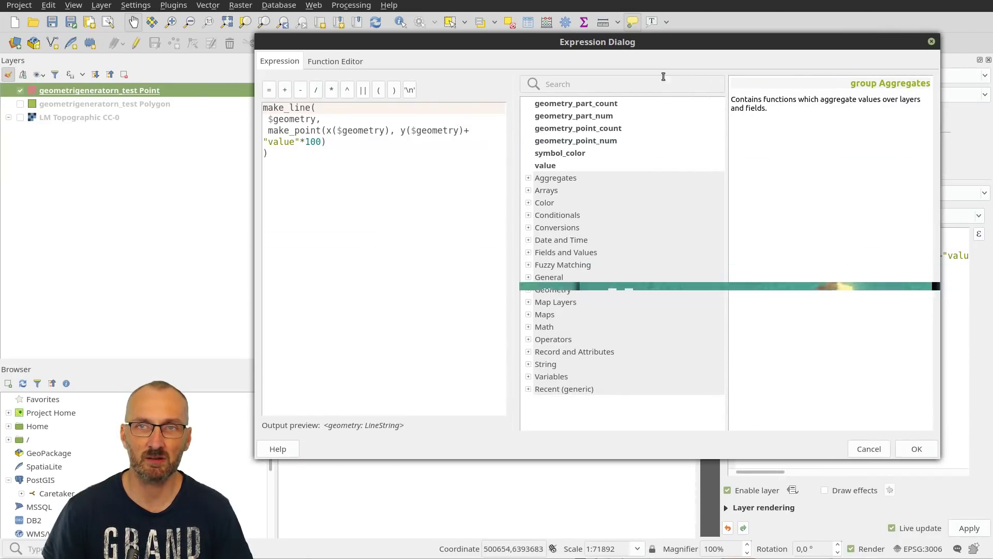
{"action": "left_click_drag", "start_coordinate": [685, 45], "coordinate": [697, 34]}
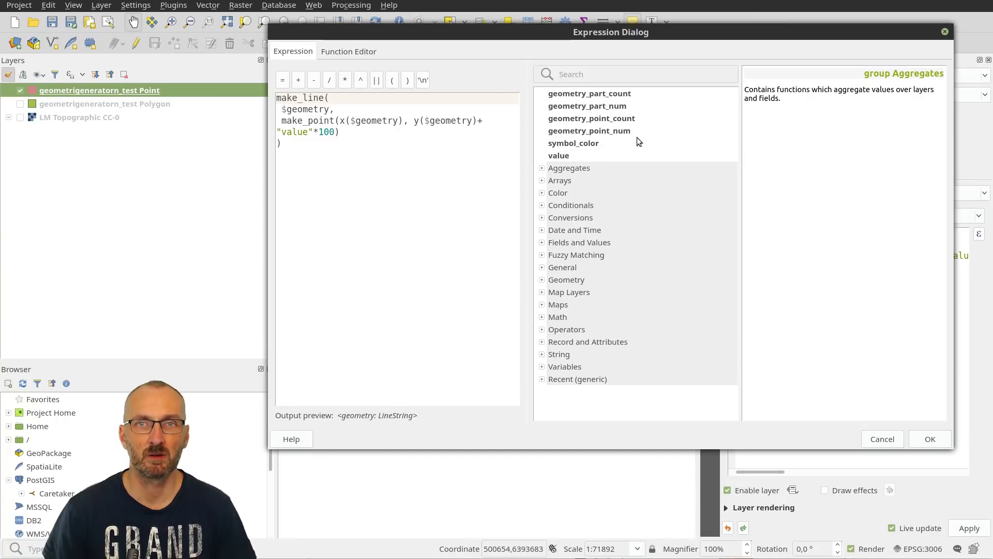
{"action": "left_click", "coordinate": [573, 75]}
{"action": "type", "text": "m"}
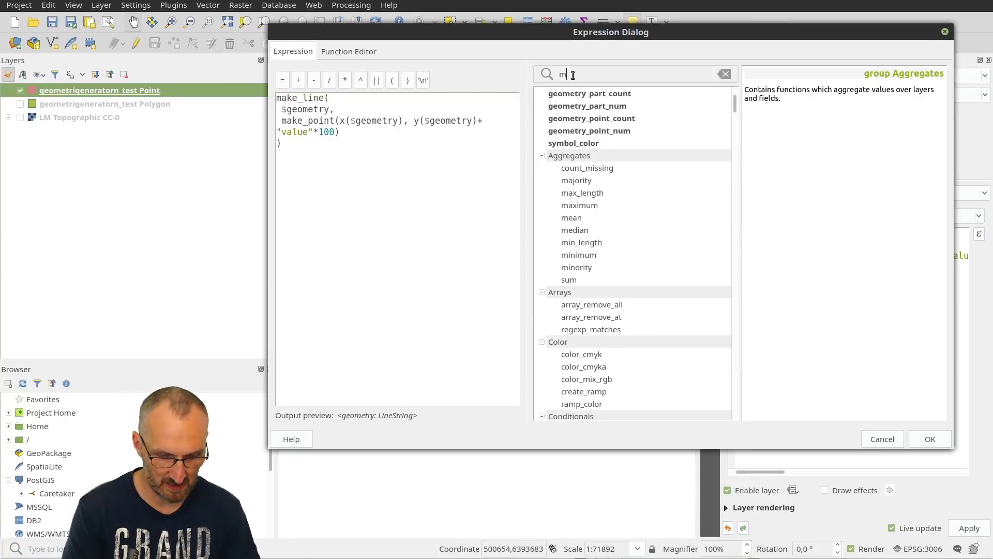
{"action": "type", "text": "ake_poly"}
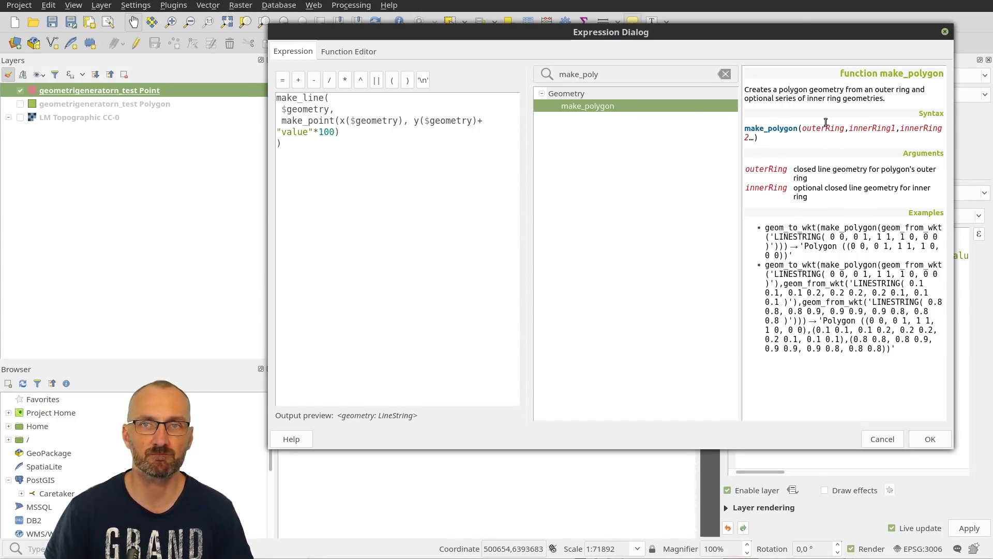
{"action": "left_click_drag", "start_coordinate": [802, 129], "coordinate": [844, 128]}
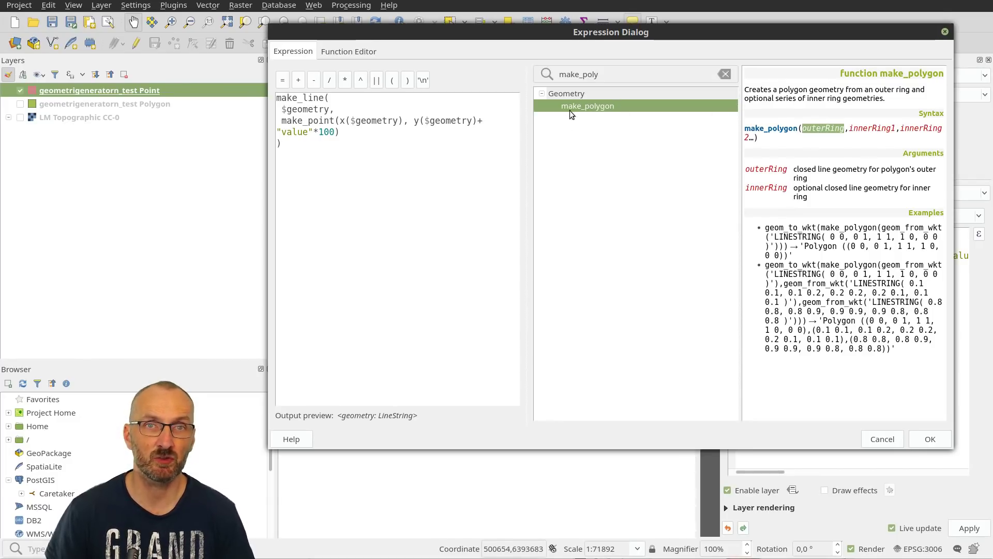
{"action": "left_click_drag", "start_coordinate": [324, 150], "coordinate": [252, 55]}
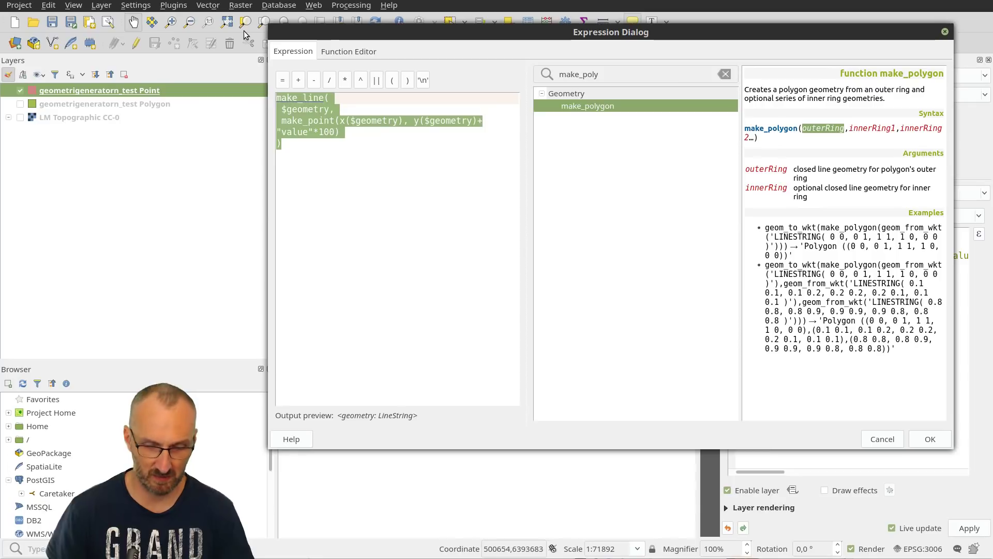
{"action": "key", "text": "BackSpace"}
Step: Insert make_polygon with its closing bracket on a separate line, leaving an empty line inside
{"action": "double_click", "coordinate": [612, 110]}
{"action": "key", "text": "Return"}
{"action": "key", "text": "Return"}
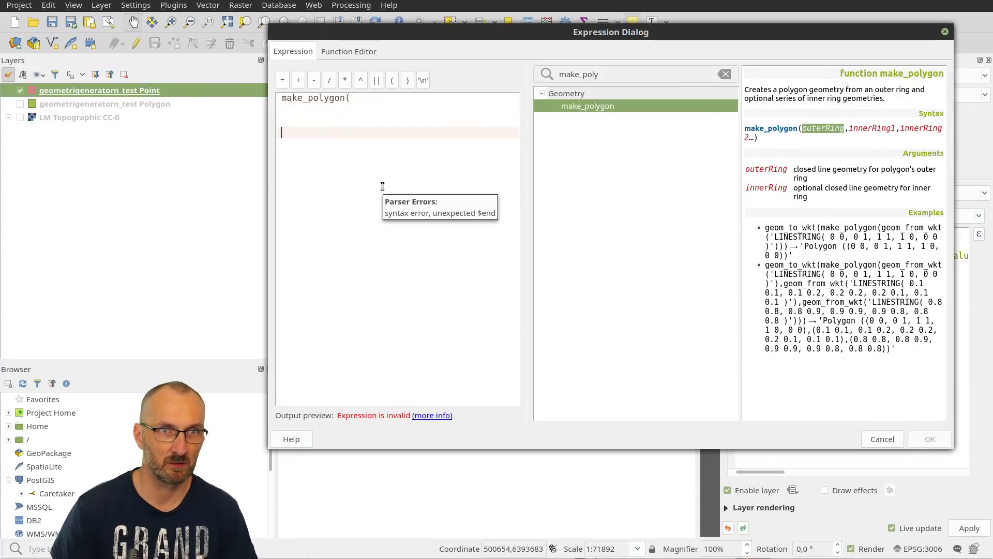
{"action": "type", "text": ")"}
{"action": "key", "text": "Up"}
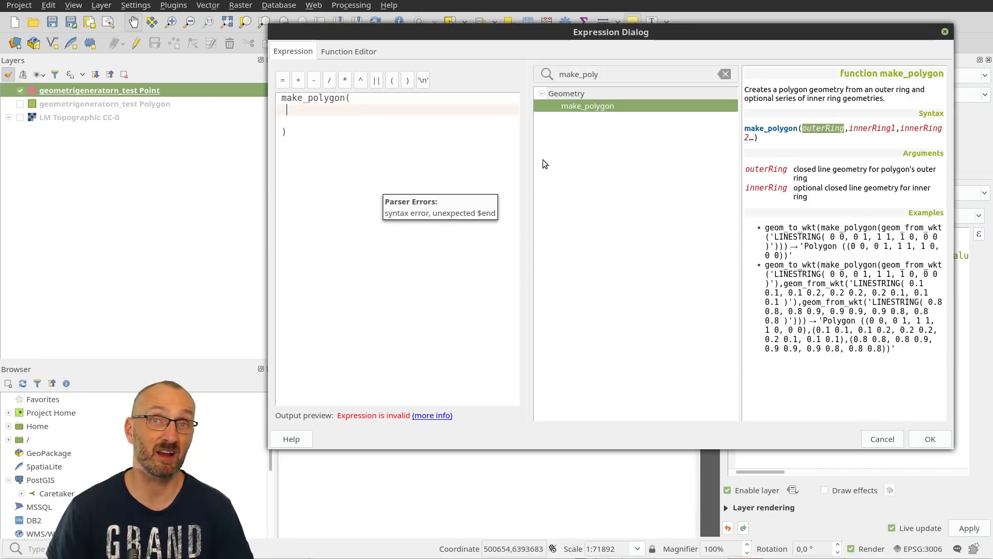
Step: Search make_li and insert an empty make_line( ) inside make_polygon
{"action": "left_click", "coordinate": [621, 75]}
{"action": "key", "text": "BackSpace"}
{"action": "key", "text": "BackSpace"}
{"action": "key", "text": "BackSpace"}
{"action": "key", "text": "BackSpace"}
{"action": "type", "text": "li"}
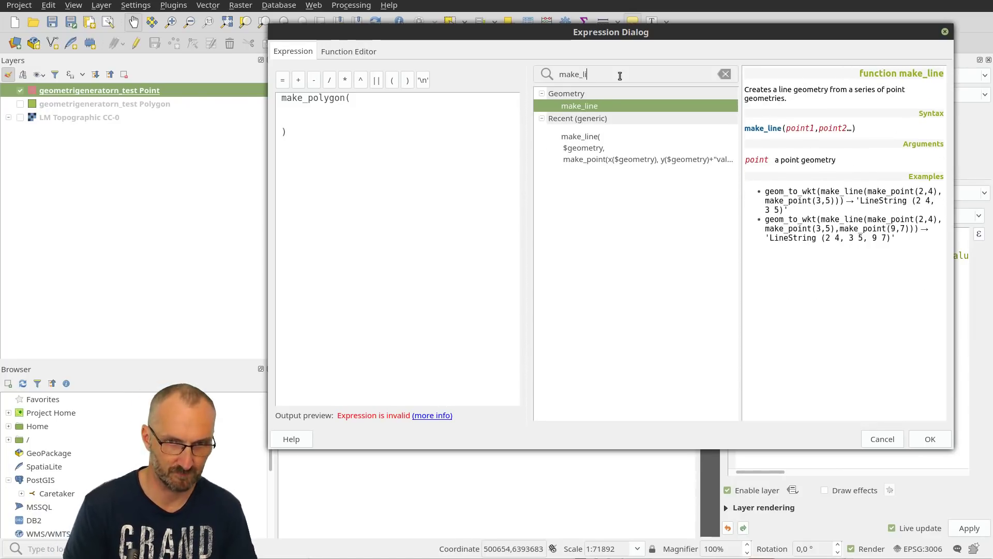
{"action": "double_click", "coordinate": [603, 107]}
{"action": "key", "text": "Return"}
{"action": "key", "text": "Return"}
{"action": "type", "text": ")"}
{"action": "key", "text": "Up"}
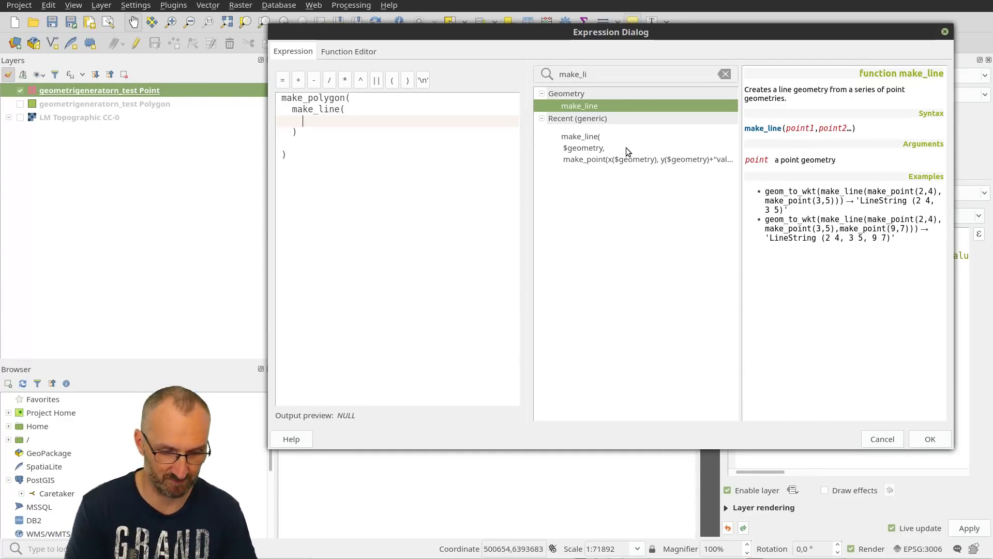
Step: Type make_point(x($geometry), y($geometry)) as the first point inside make_line
{"action": "type", "text": "mapke"}
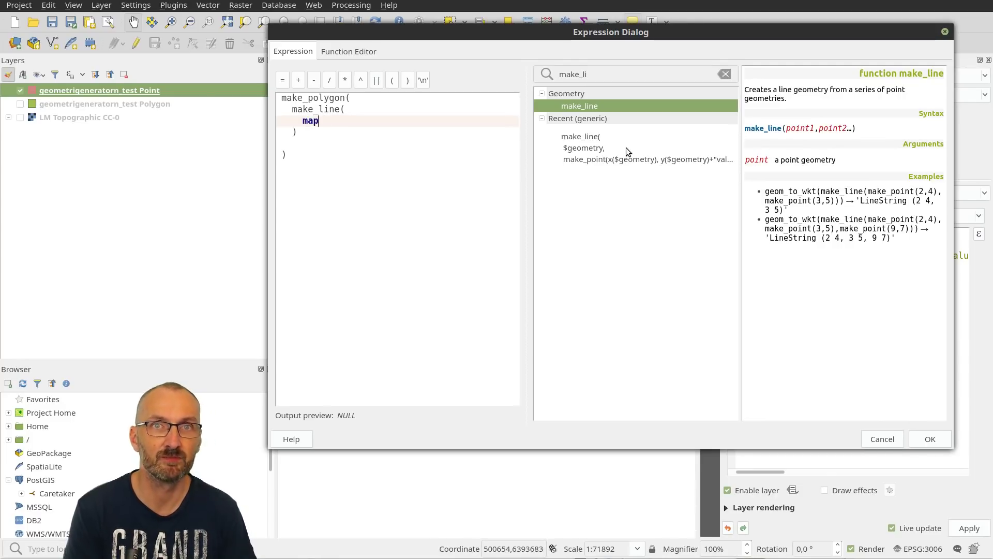
{"action": "key", "text": "BackSpace"}
{"action": "key", "text": "BackSpace"}
{"action": "key", "text": "BackSpace"}
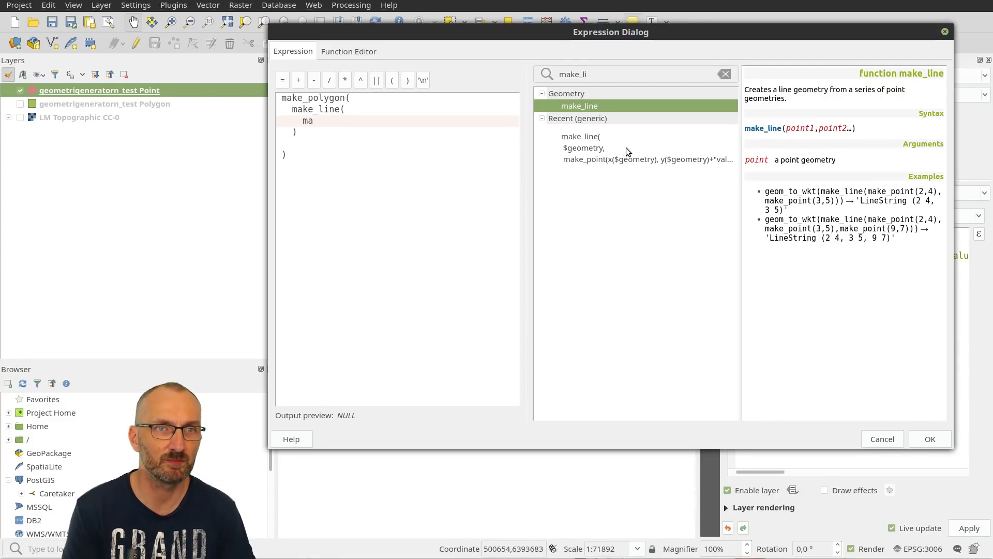
{"action": "type", "text": "ke_point("}
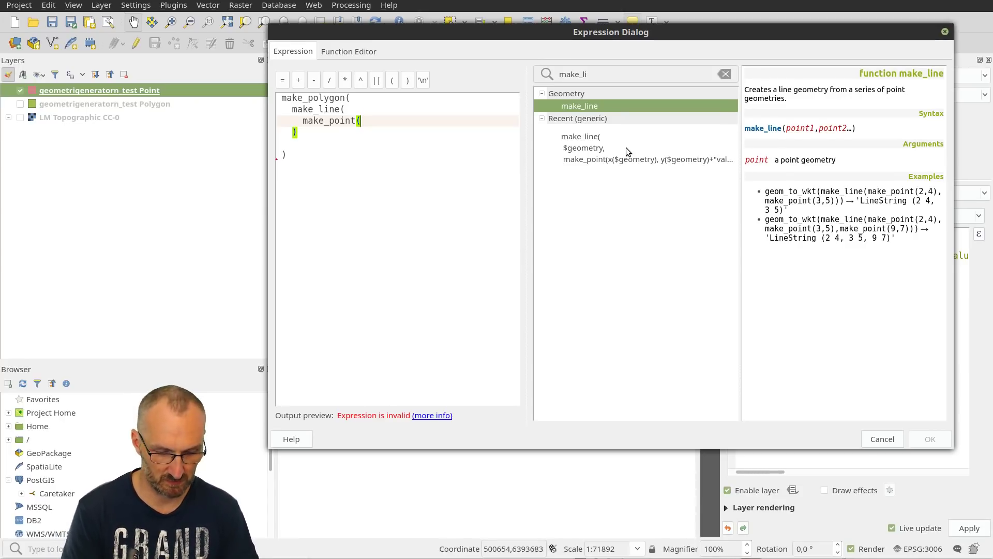
{"action": "type", "text": "x($g"}
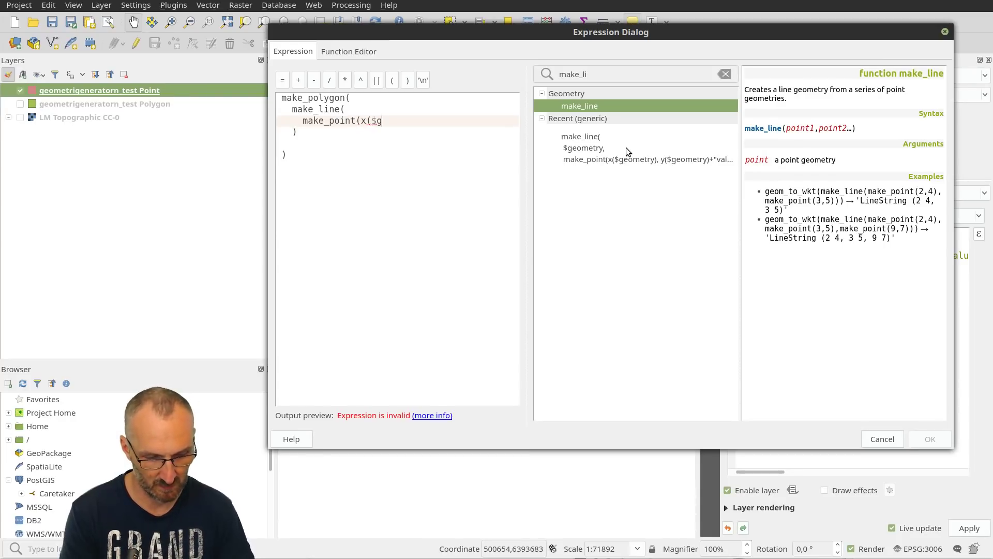
{"action": "type", "text": "eometry)"}
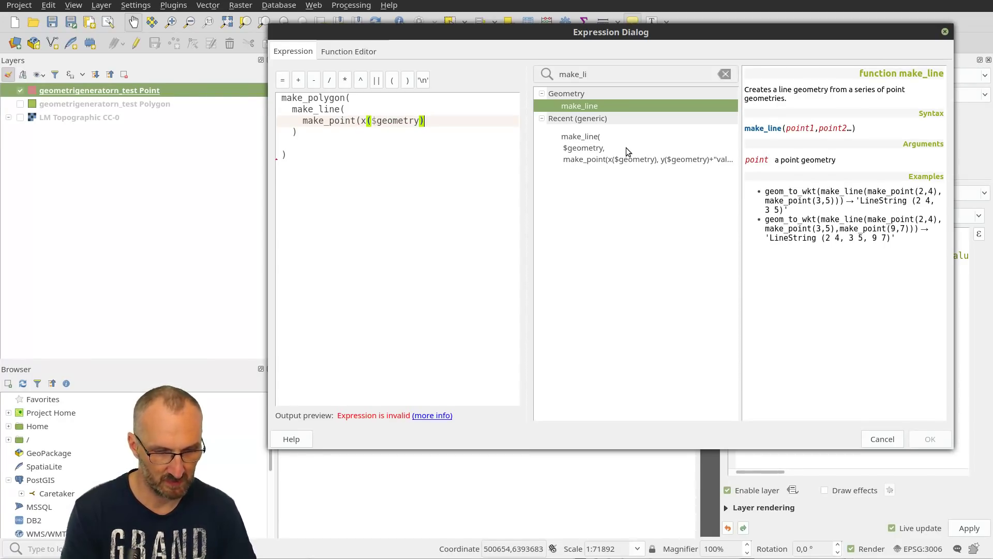
{"action": "type", "text": ", "}
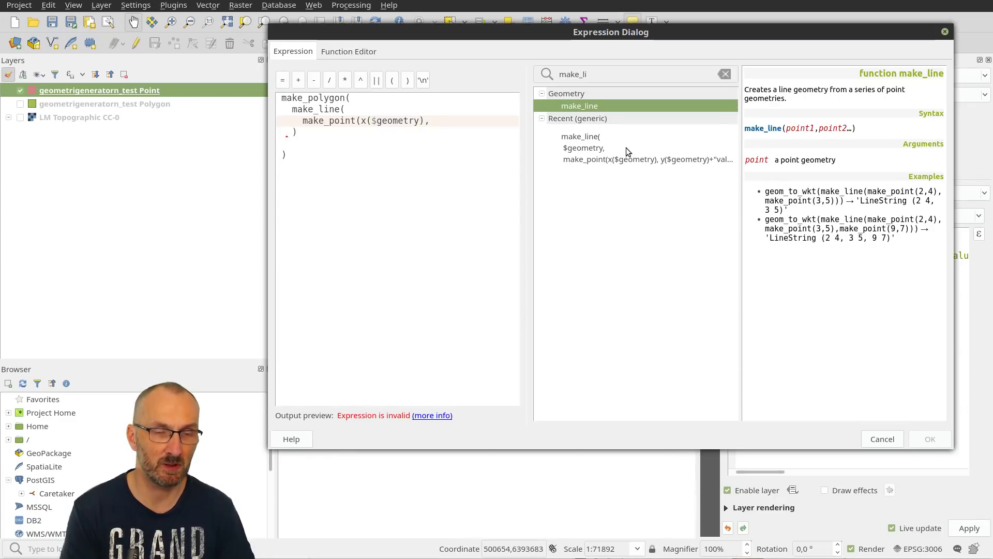
{"action": "type", "text": "y($geometry"}
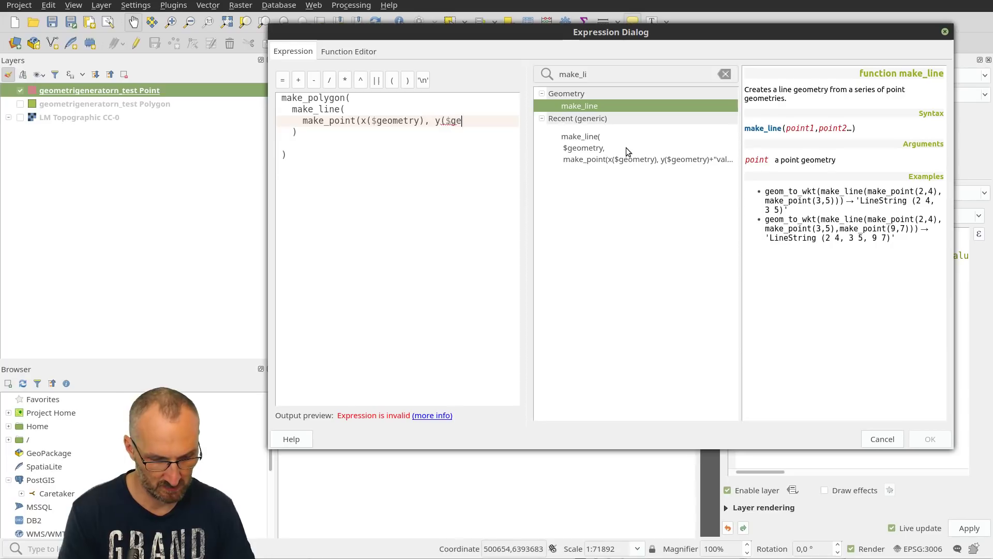
{"action": "type", "text": ")"}
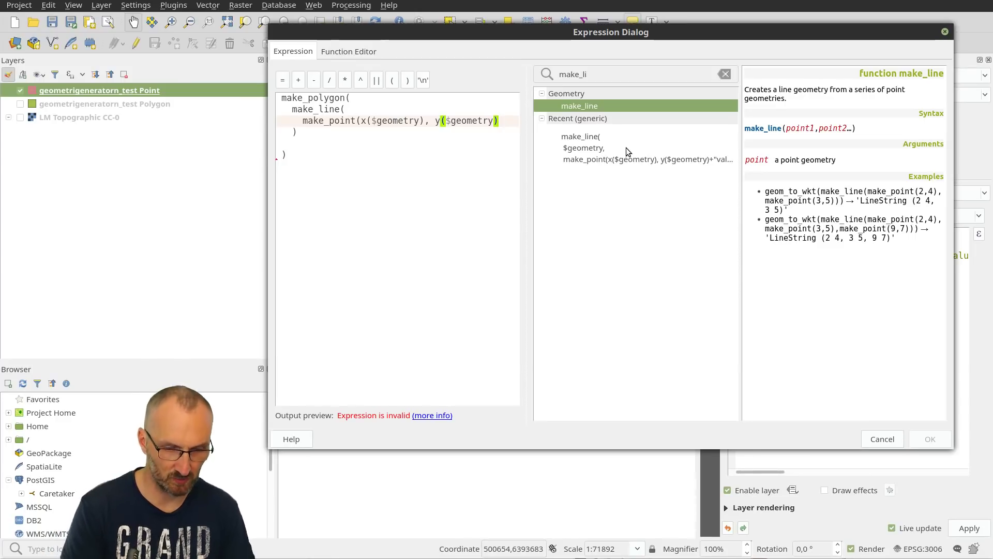
{"action": "type", "text": ")"}
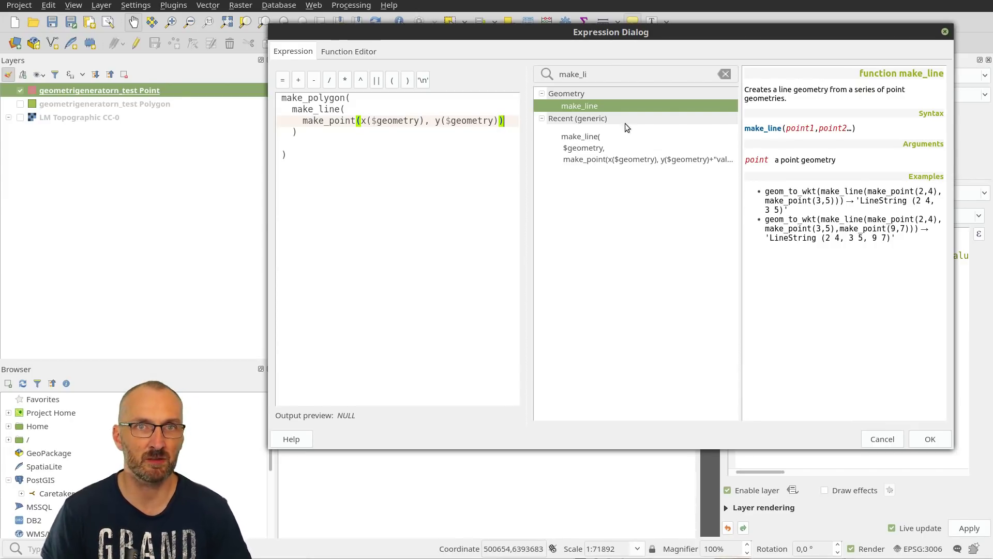
Step: Look up with_variable via a 'var' search and add an empty line above make_polygon
{"action": "double_click", "coordinate": [613, 76]}
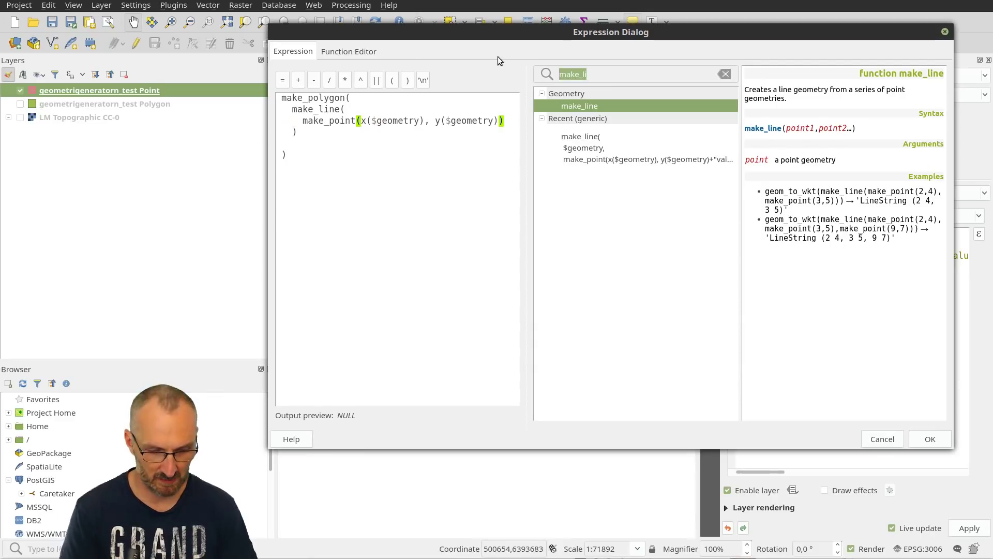
{"action": "type", "text": "for"}
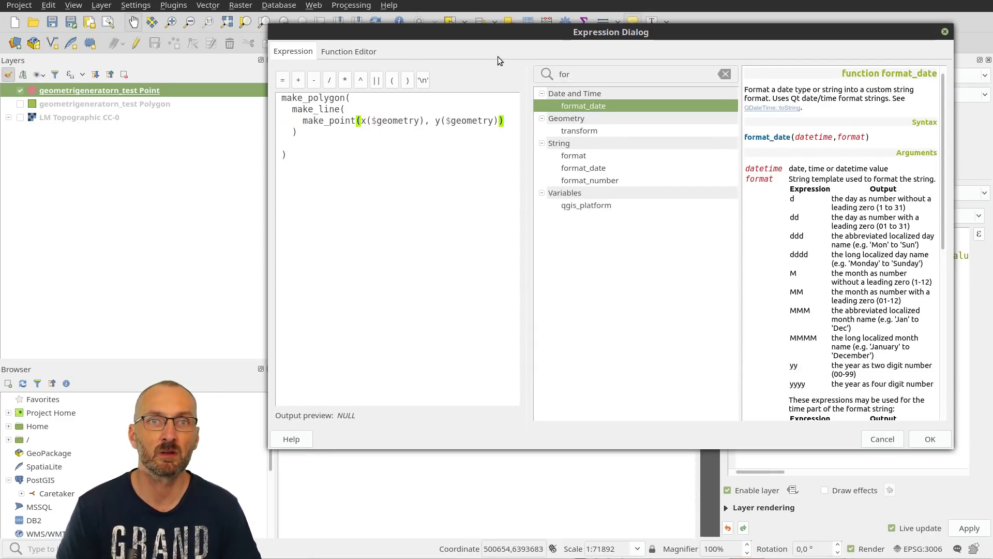
{"action": "key", "text": "BackSpace"}
{"action": "key", "text": "BackSpace"}
{"action": "key", "text": "BackSpace"}
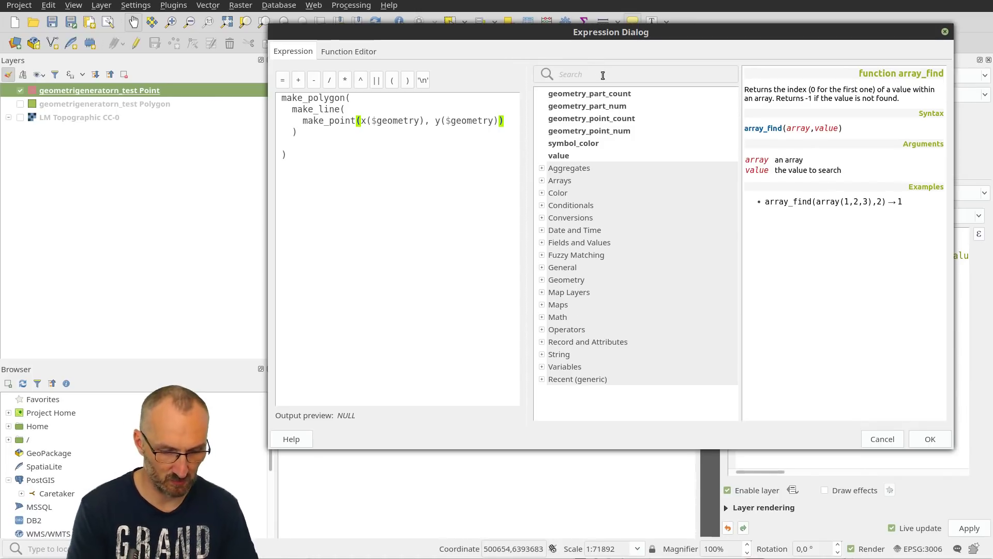
{"action": "type", "text": "var"}
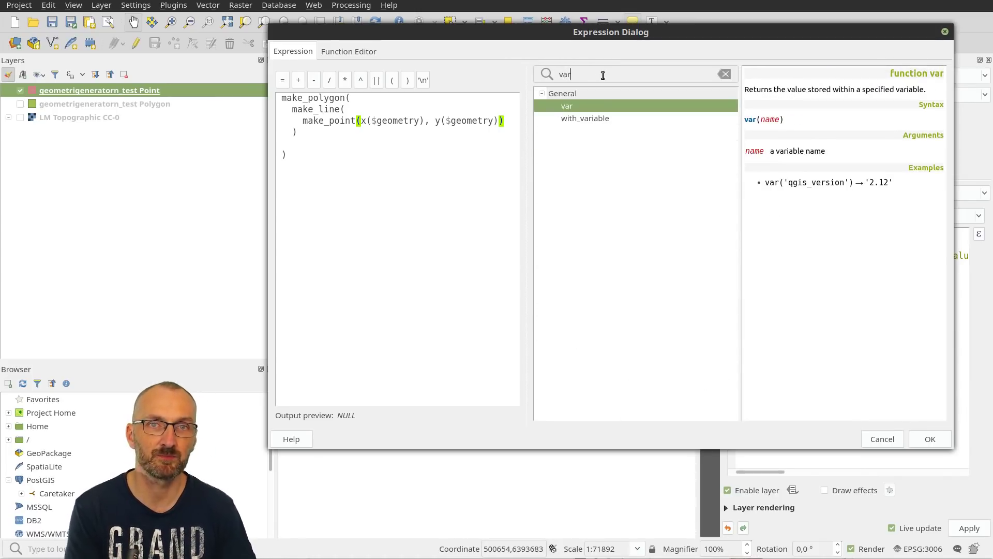
{"action": "left_click", "coordinate": [600, 118]}
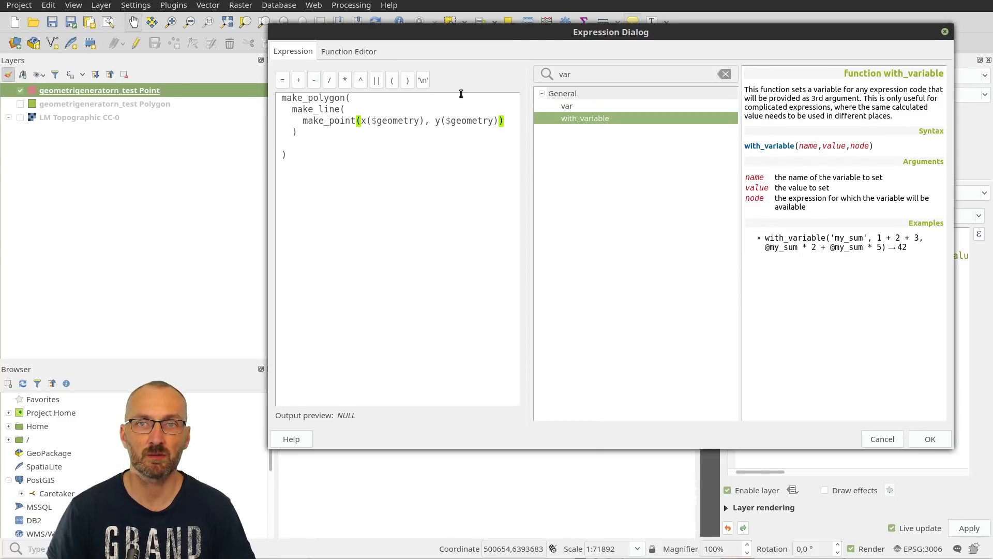
{"action": "left_click", "coordinate": [276, 98]}
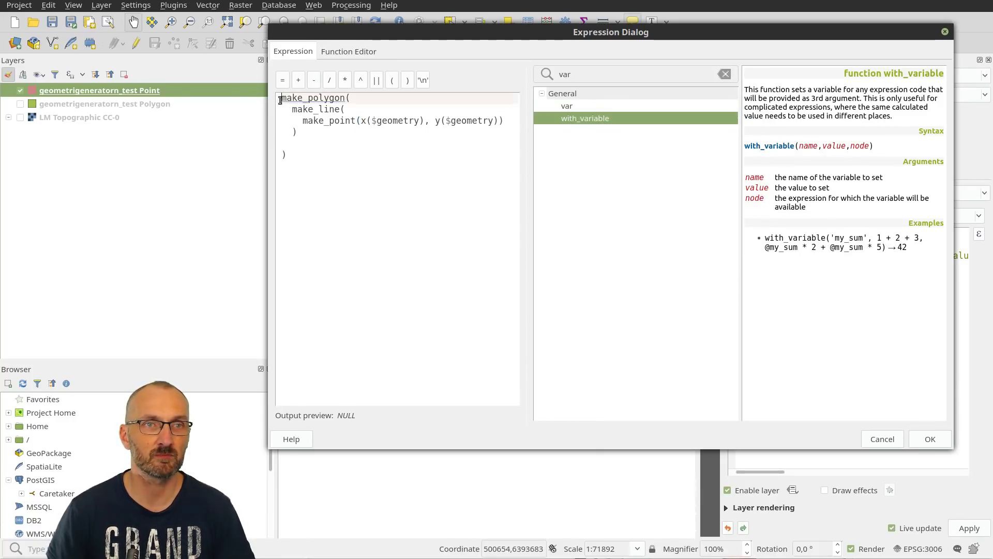
{"action": "key", "text": "Return"}
Step: Insert with_variable('val', "value" * 100, …) on the first line and close it on a final line
{"action": "double_click", "coordinate": [573, 121]}
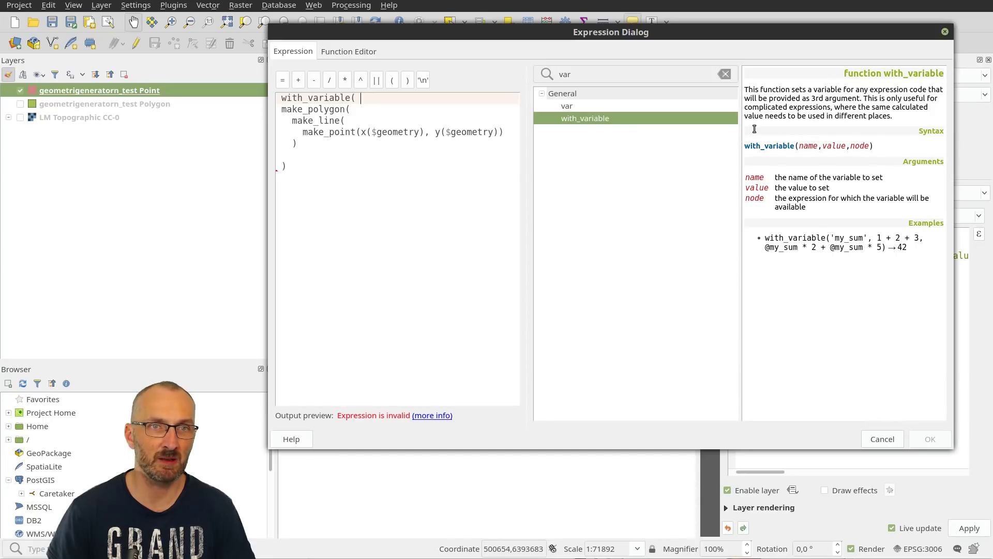
{"action": "type", "text": "'"}
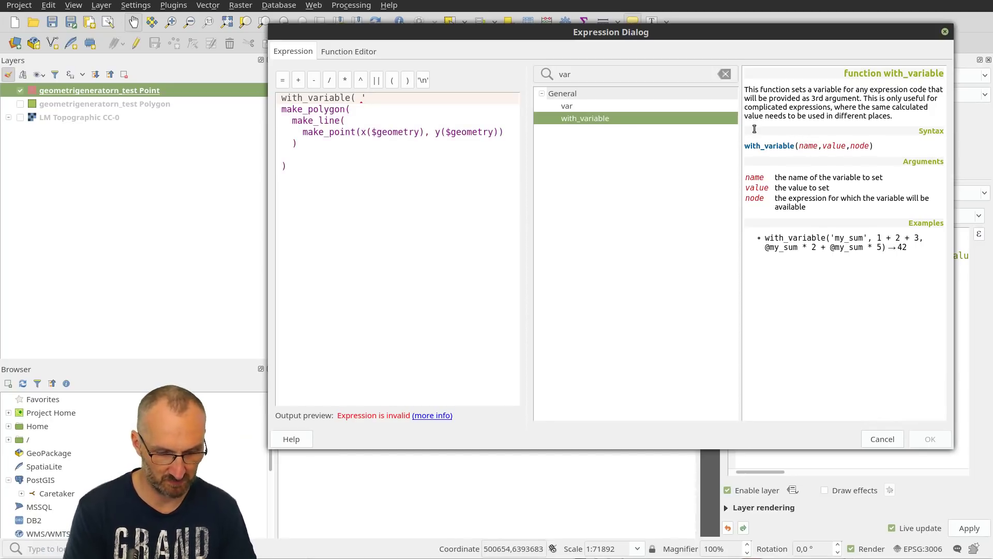
{"action": "type", "text": "val'"}
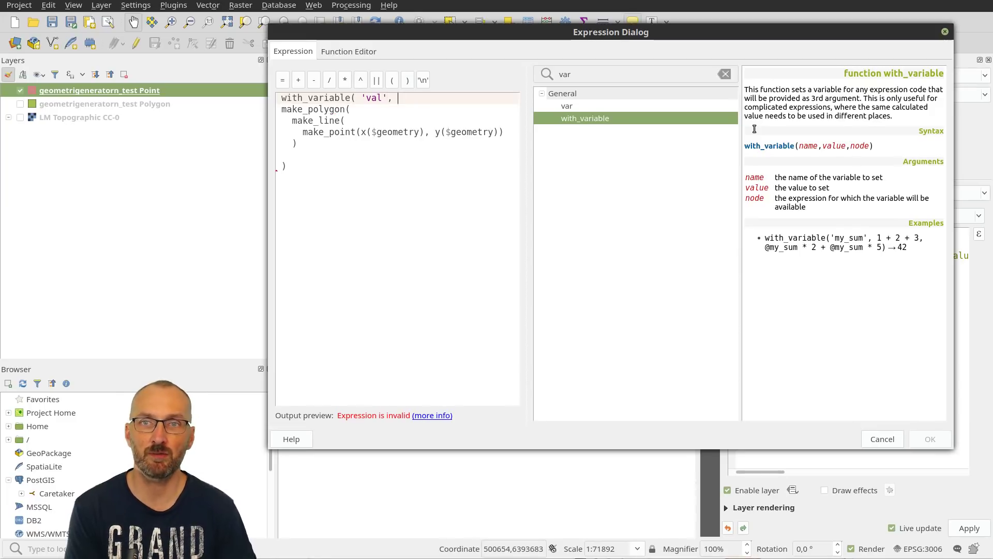
{"action": "type", "text": ", '"}
{"action": "type", "text": "value\""}
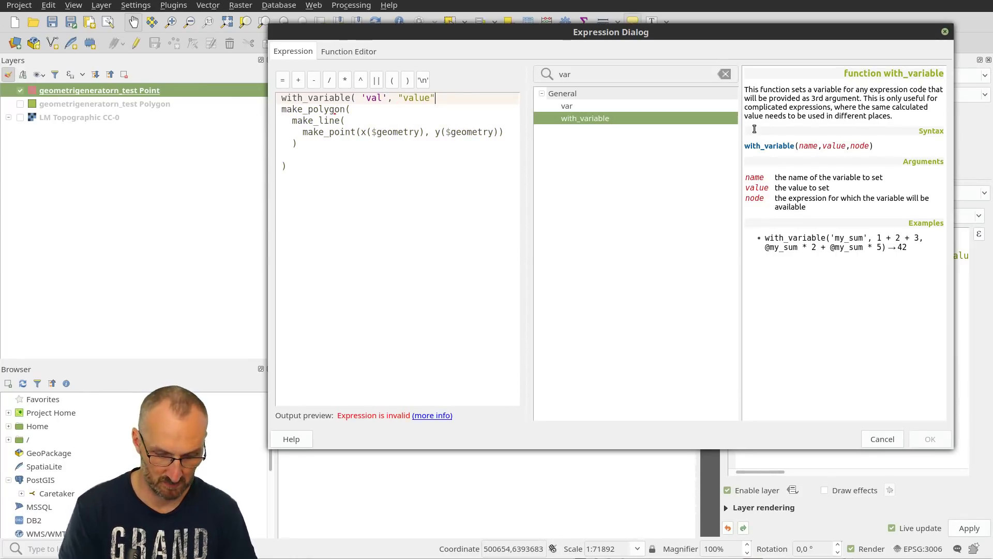
{"action": "type", "text": "* 100"}
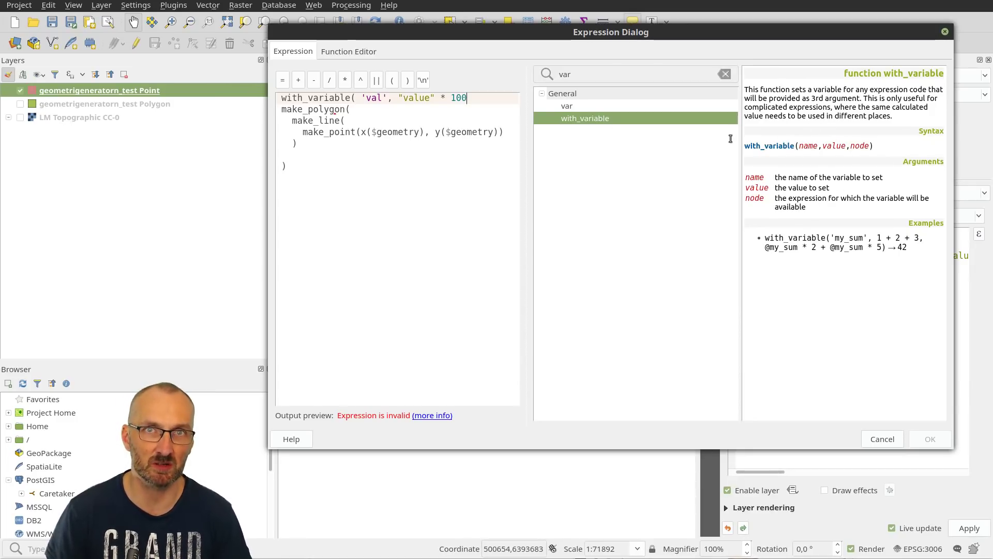
{"action": "type", "text": ","}
{"action": "key", "text": "Down"}
{"action": "key", "text": "Down"}
{"action": "key", "text": "Down"}
{"action": "key", "text": "Down"}
{"action": "key", "text": "Down"}
{"action": "key", "text": "Down"}
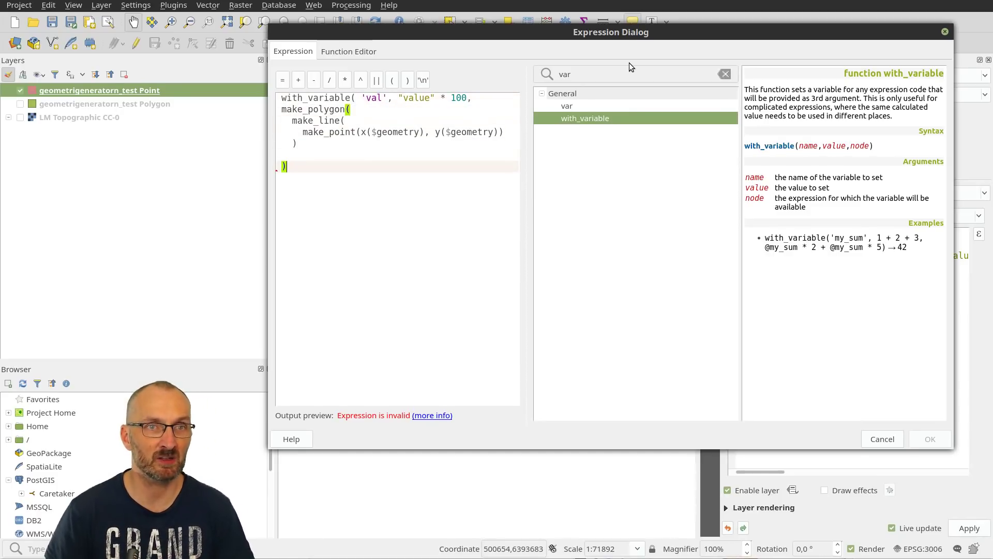
{"action": "key", "text": "Return"}
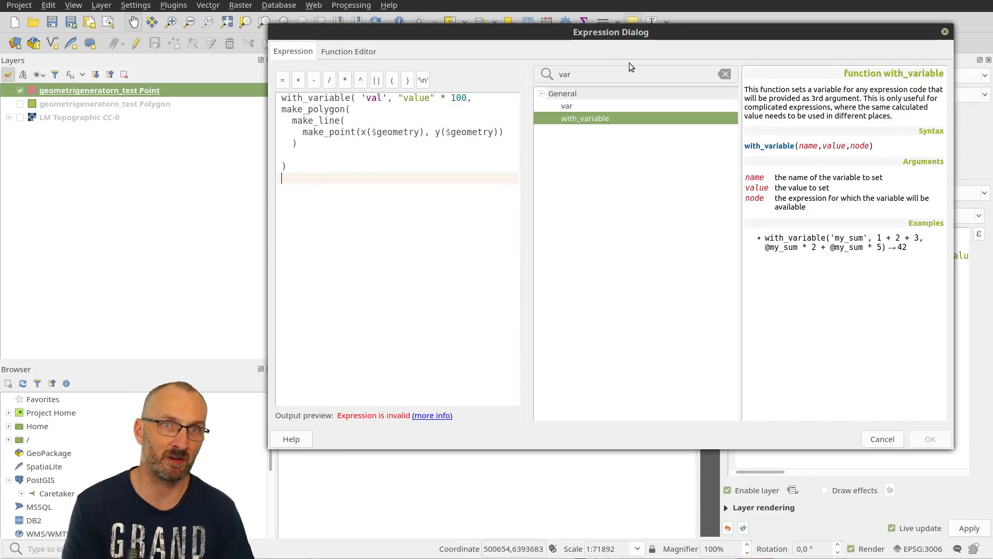
{"action": "type", "text": ")"}
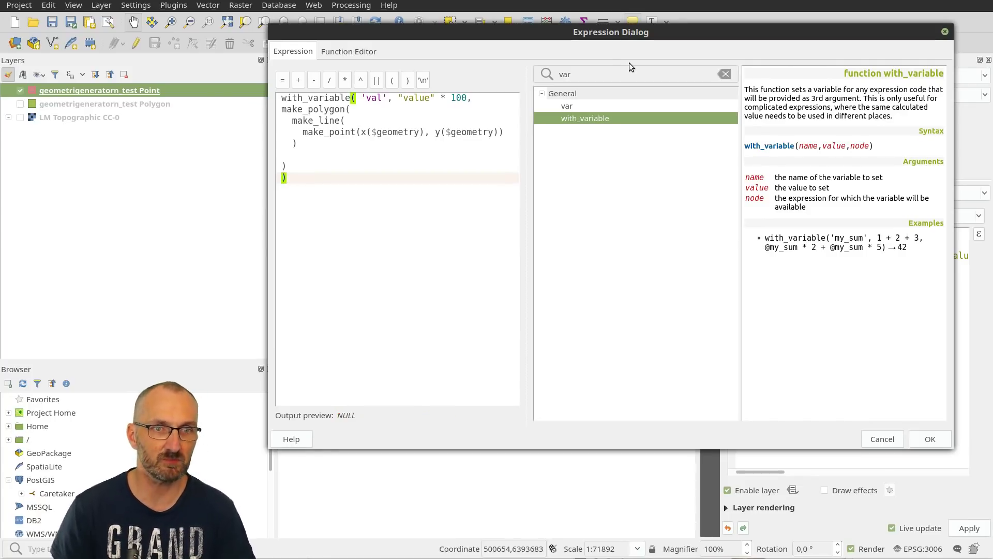
{"action": "key", "text": "Up"}
{"action": "key", "text": "Up"}
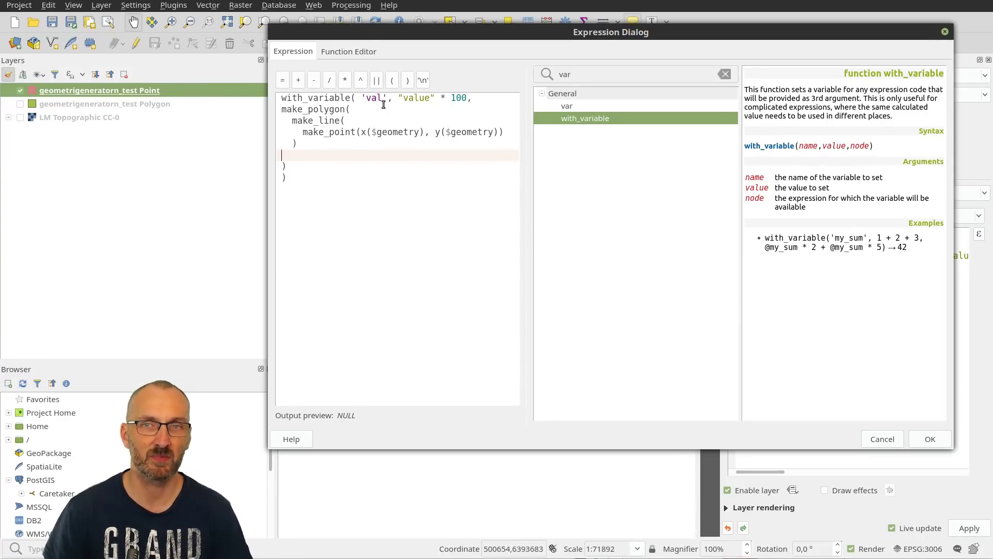
{"action": "left_click", "coordinate": [423, 133]}
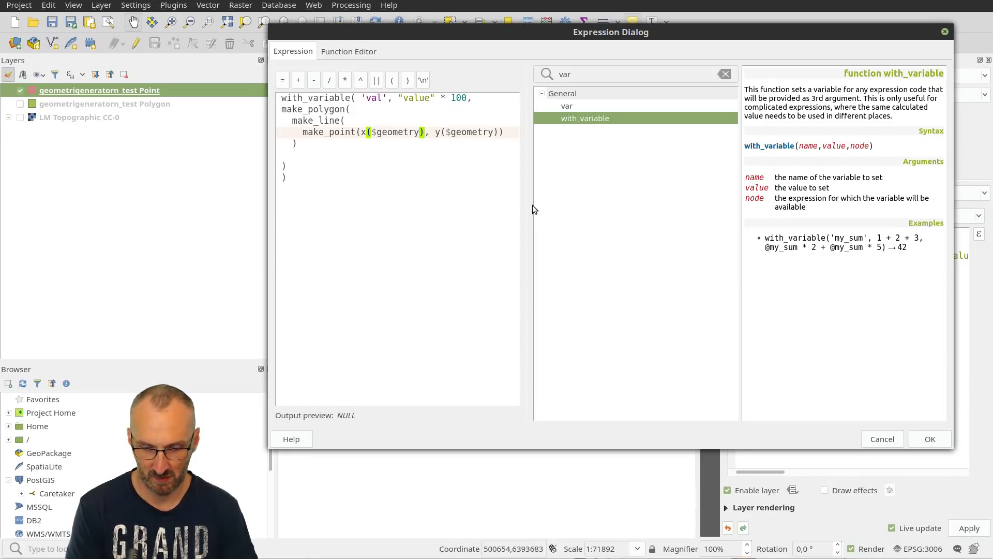
{"action": "type", "text": "-"}
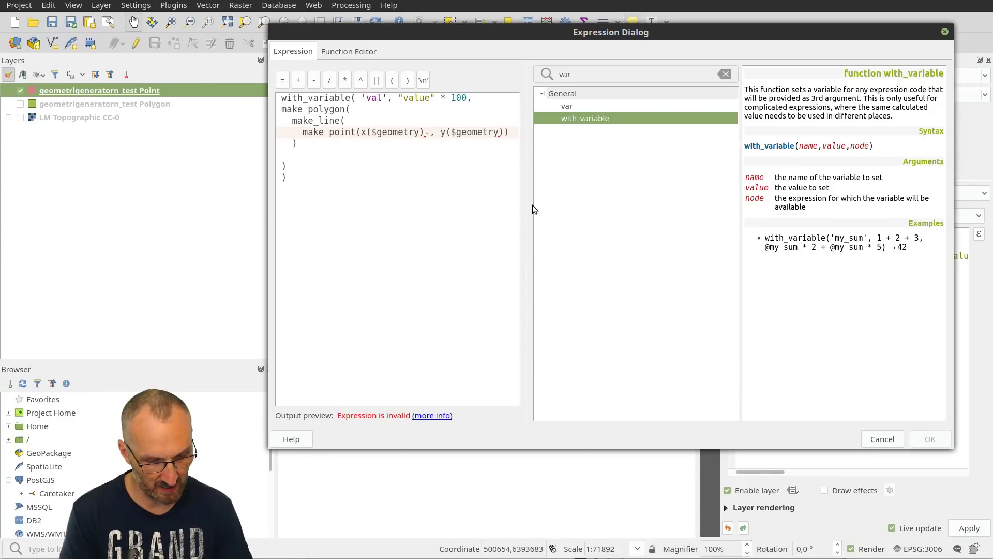
{"action": "type", "text": "@val"}
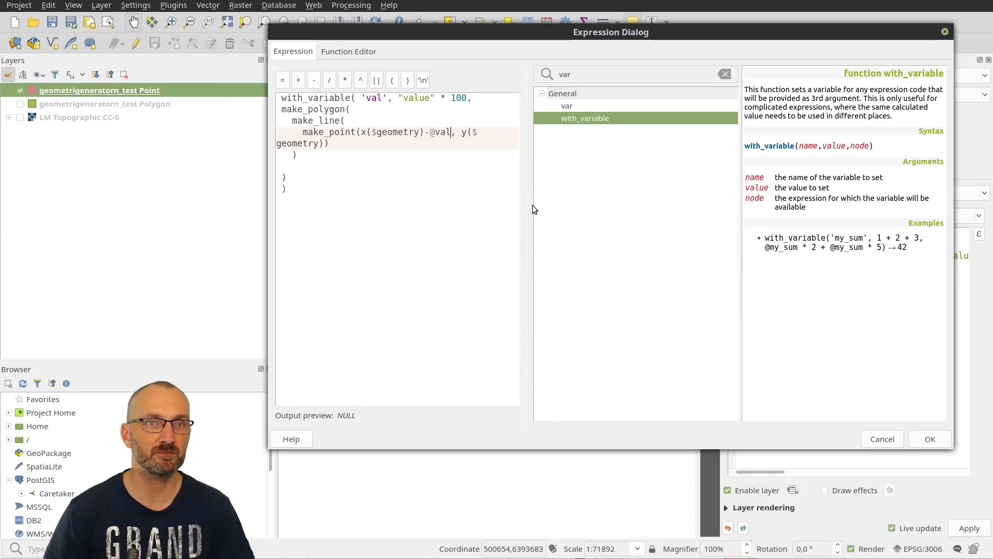
{"action": "key", "text": "End"}
{"action": "key", "text": "Left"}
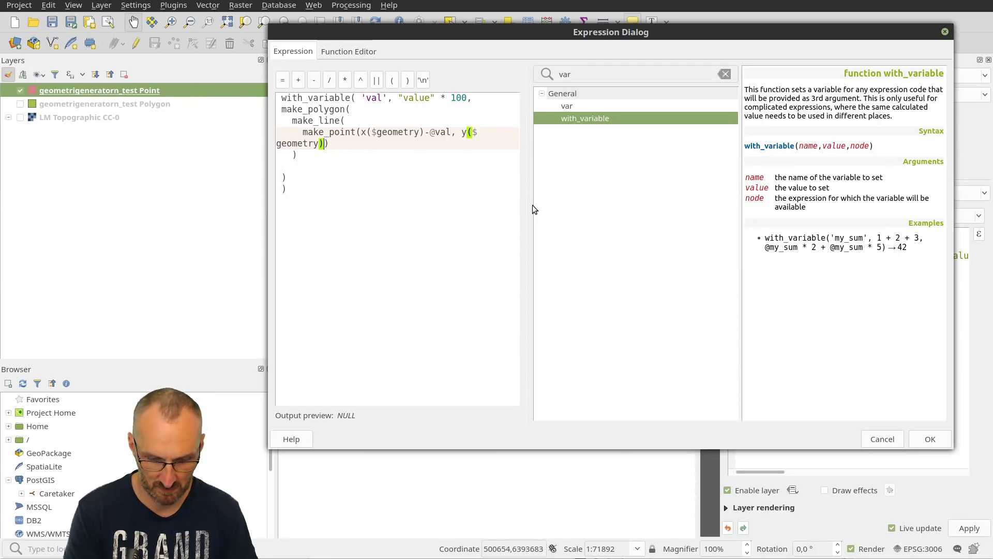
{"action": "type", "text": "+"}
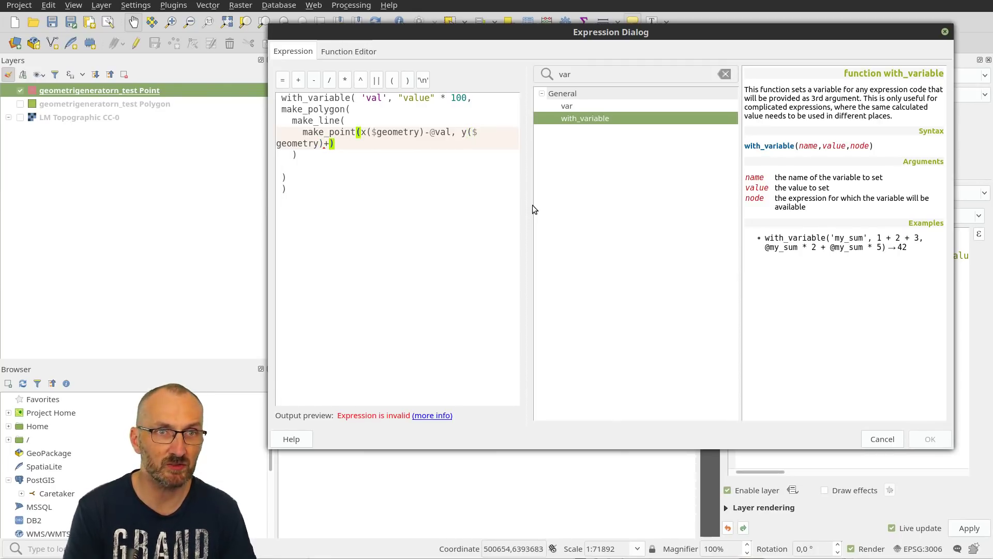
{"action": "type", "text": "@val"}
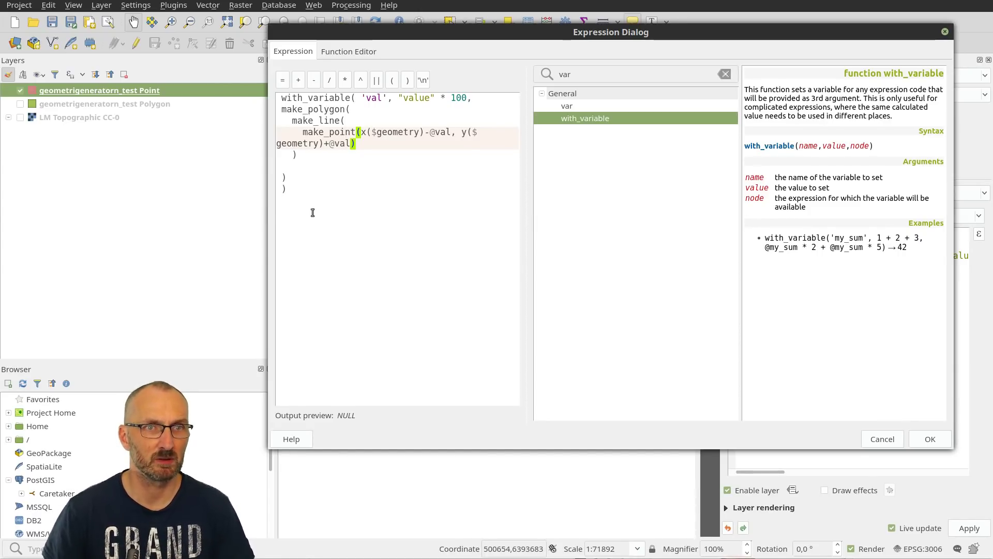
Step: Widen the Expression Dialog and duplicate the make_point line into four corner points
{"action": "left_click_drag", "start_coordinate": [268, 222], "coordinate": [135, 237]}
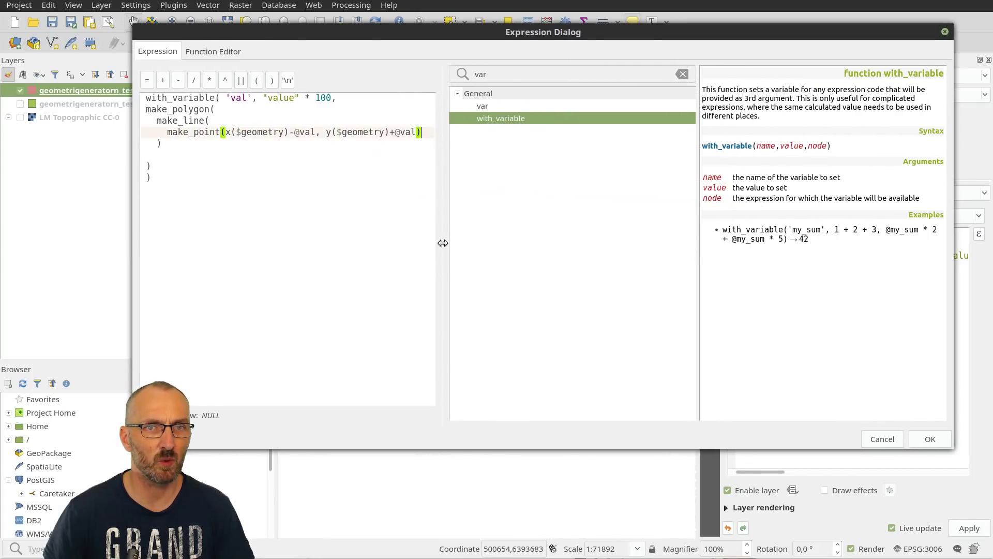
{"action": "left_click_drag", "start_coordinate": [443, 243], "coordinate": [475, 243]}
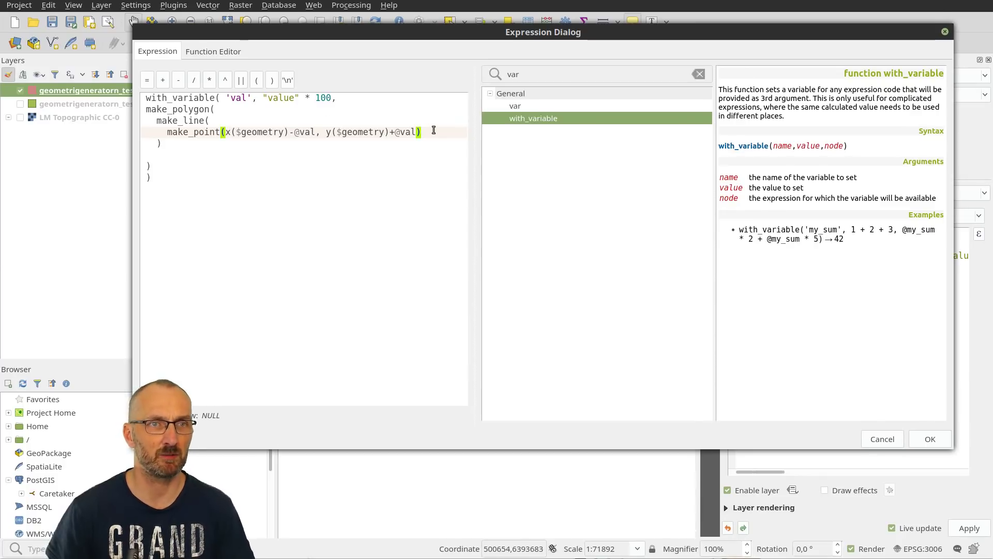
{"action": "key", "text": "Down"}
{"action": "key", "text": "Up"}
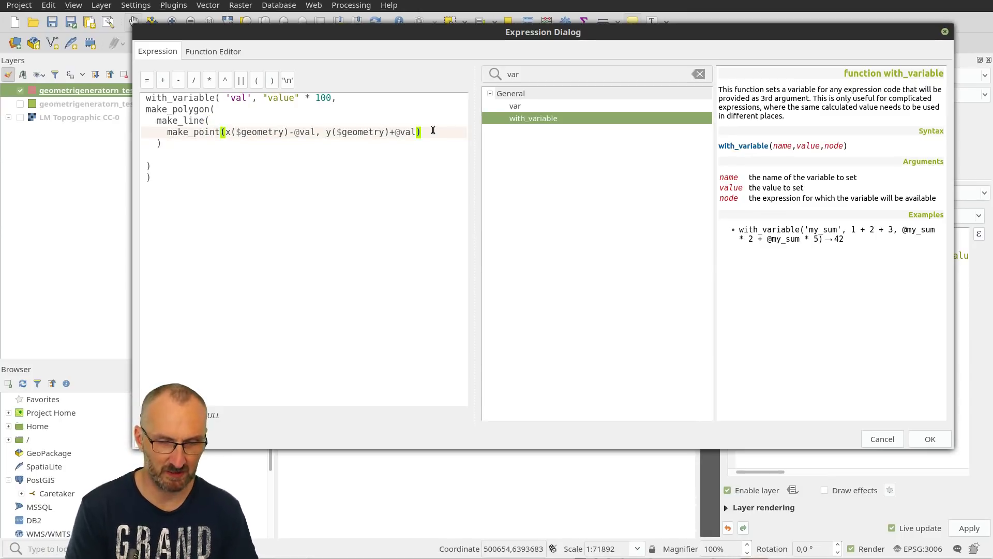
{"action": "type", "text": ","}
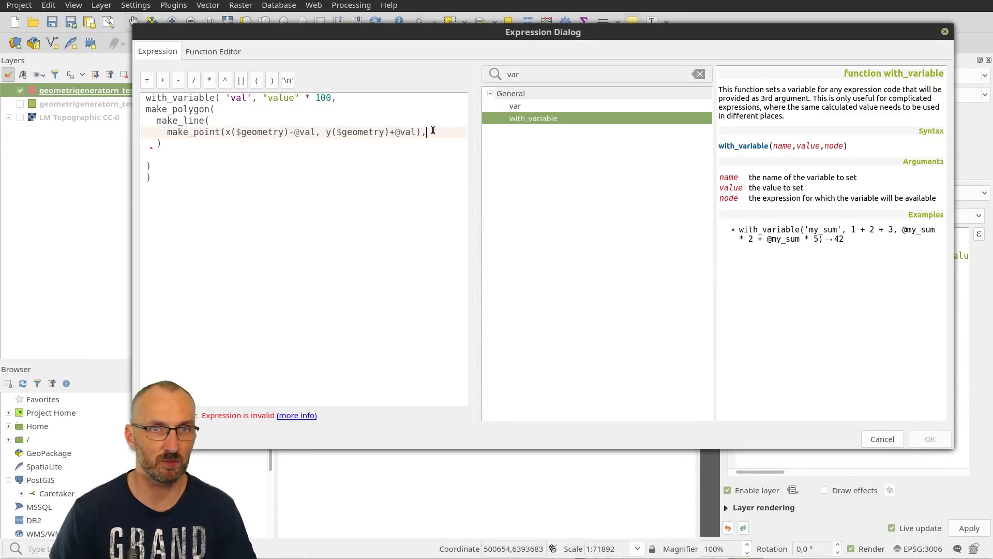
{"action": "key", "text": "Home"}
{"action": "key", "text": "shift+End"}
{"action": "key", "text": "ctrl+c"}
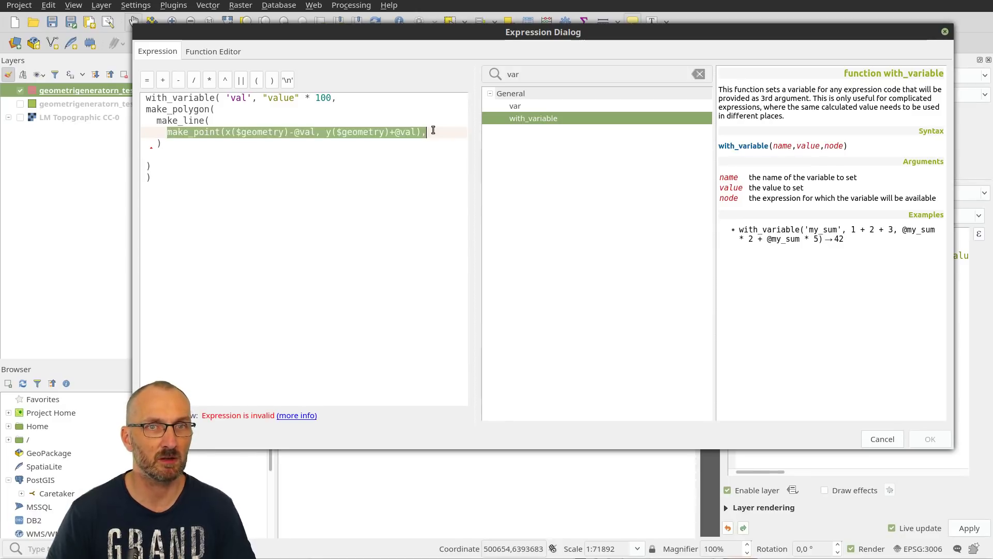
{"action": "key", "text": "End"}
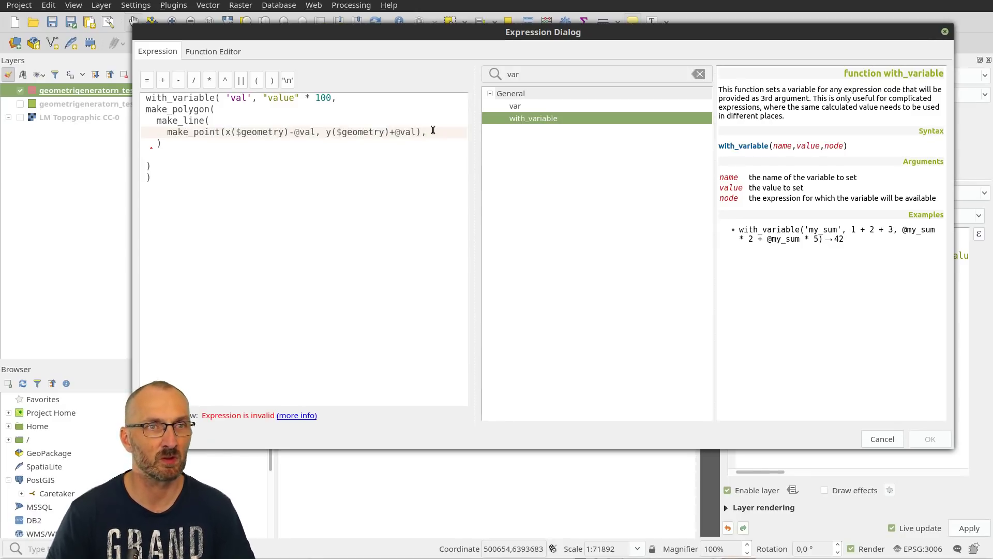
{"action": "key", "text": "Return"}
{"action": "key", "text": "ctrl+v"}
{"action": "key", "text": "Return"}
{"action": "key", "text": "ctrl+v"}
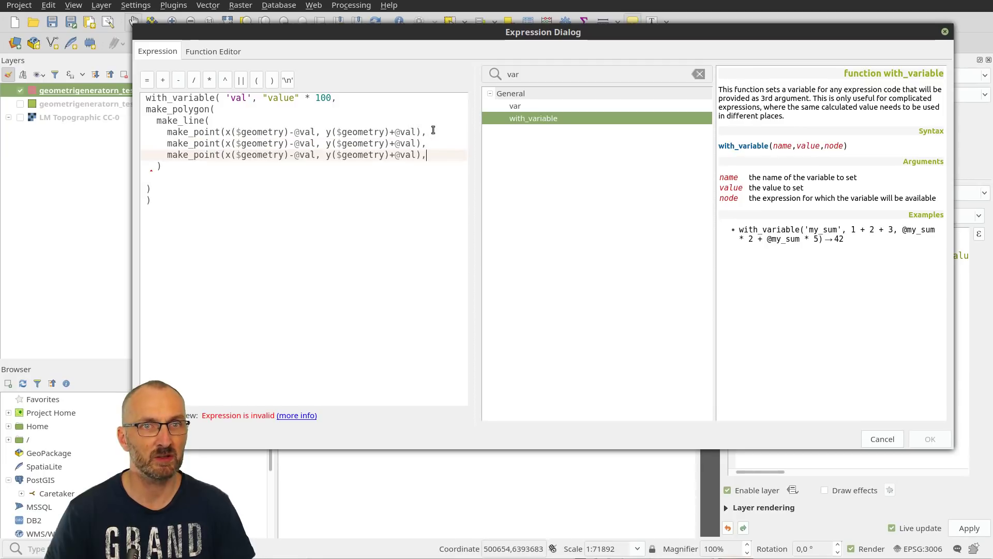
{"action": "key", "text": "Return"}
{"action": "key", "text": "ctrl+v"}
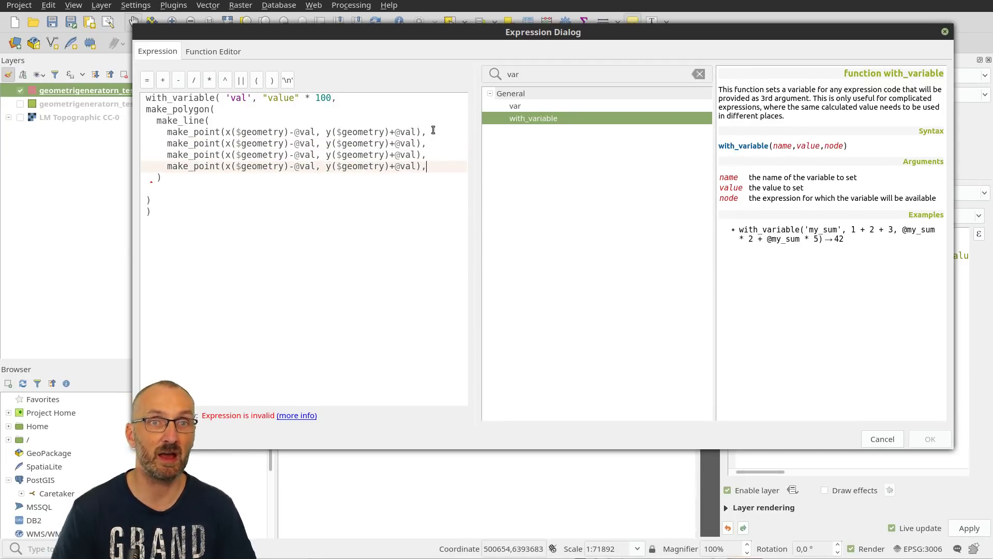
{"action": "key", "text": "BackSpace"}
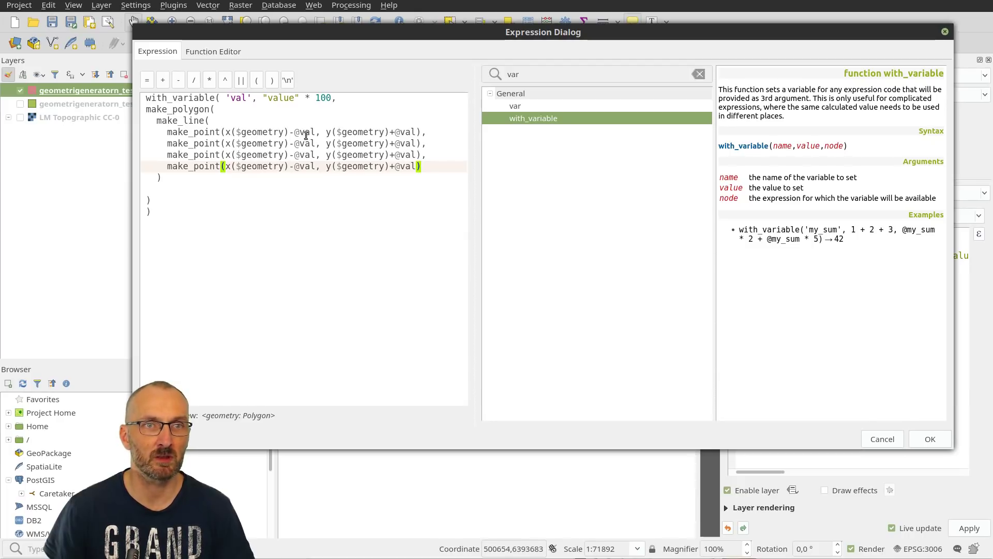
{"action": "left_click", "coordinate": [290, 144]}
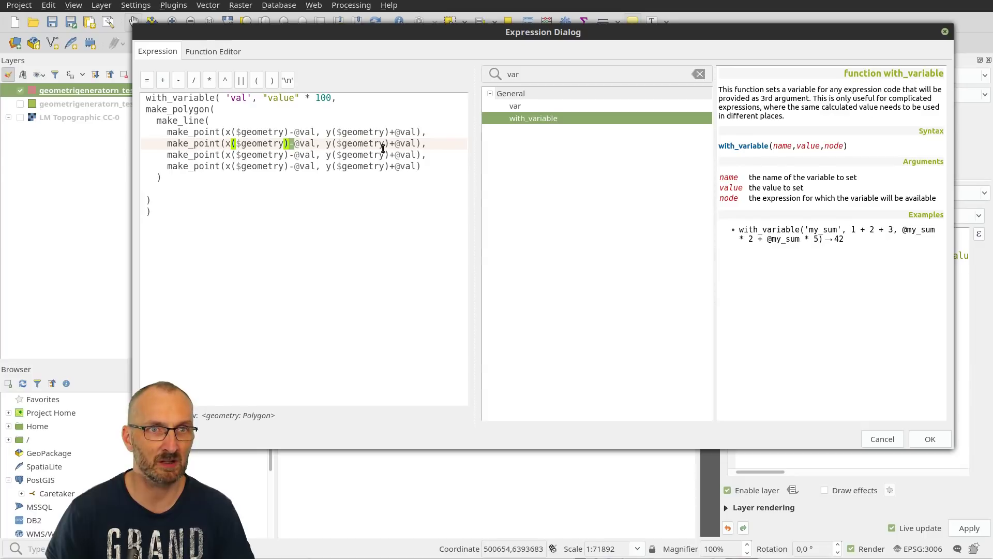
{"action": "key", "text": "Delete"}
{"action": "type", "text": "+"}
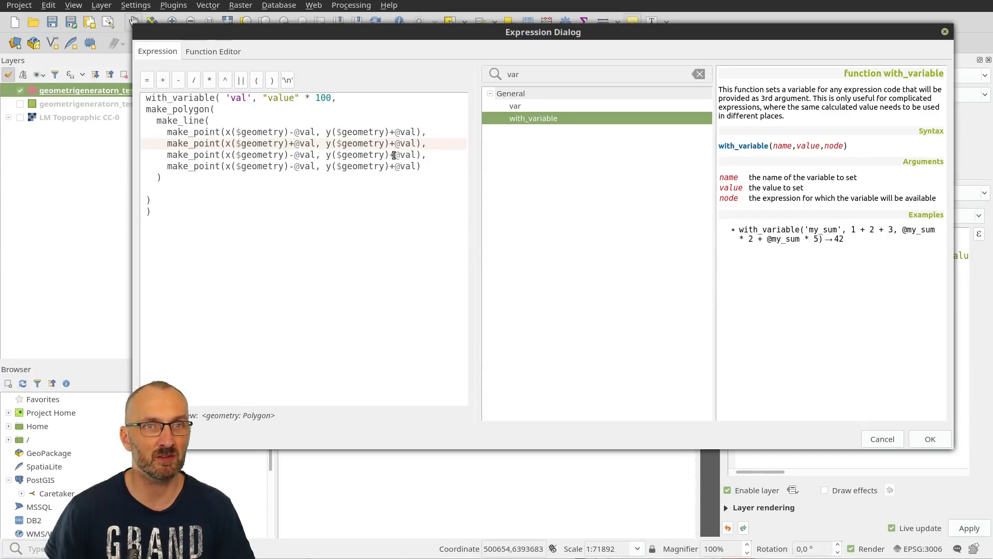
{"action": "left_click", "coordinate": [291, 154]}
{"action": "key", "text": "shift+Right"}
{"action": "type", "text": "+"}
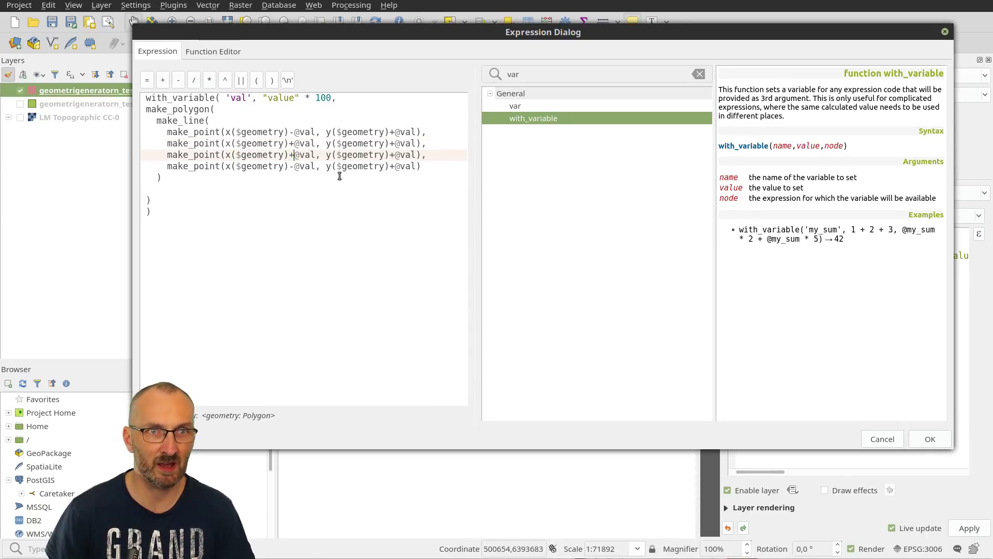
{"action": "left_click_drag", "start_coordinate": [389, 155], "coordinate": [395, 155]}
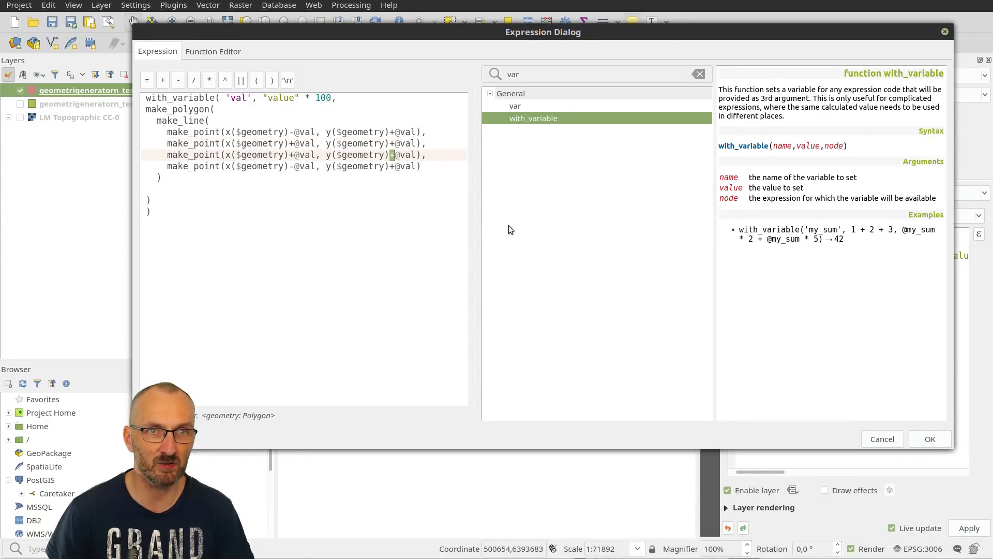
{"action": "type", "text": "-"}
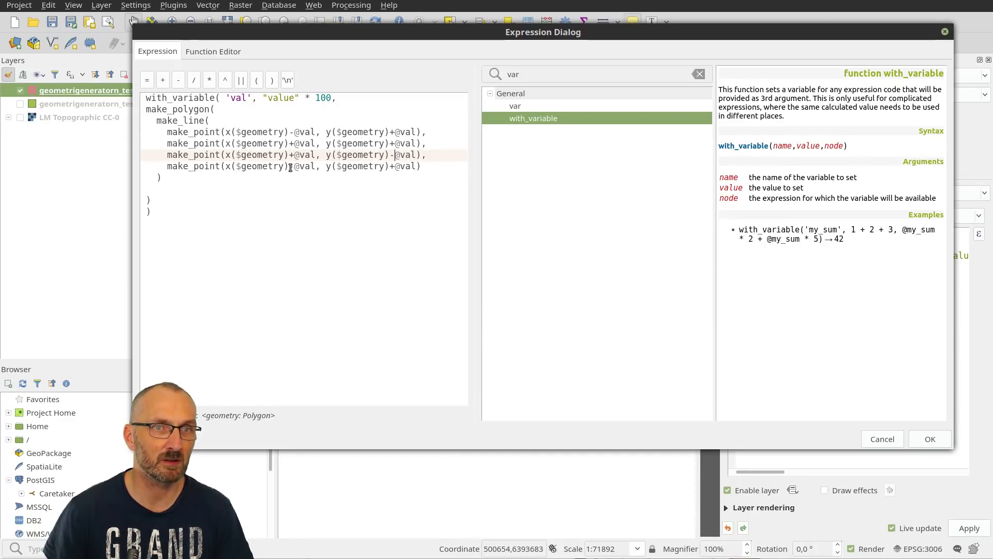
{"action": "left_click_drag", "start_coordinate": [290, 166], "coordinate": [294, 166]}
{"action": "type", "text": "-"}
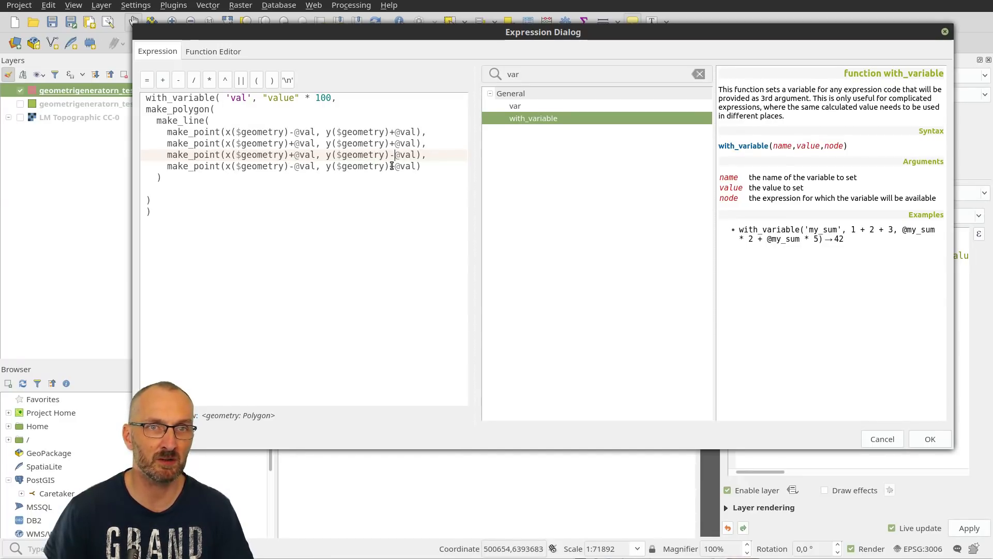
{"action": "left_click_drag", "start_coordinate": [390, 166], "coordinate": [394, 166]}
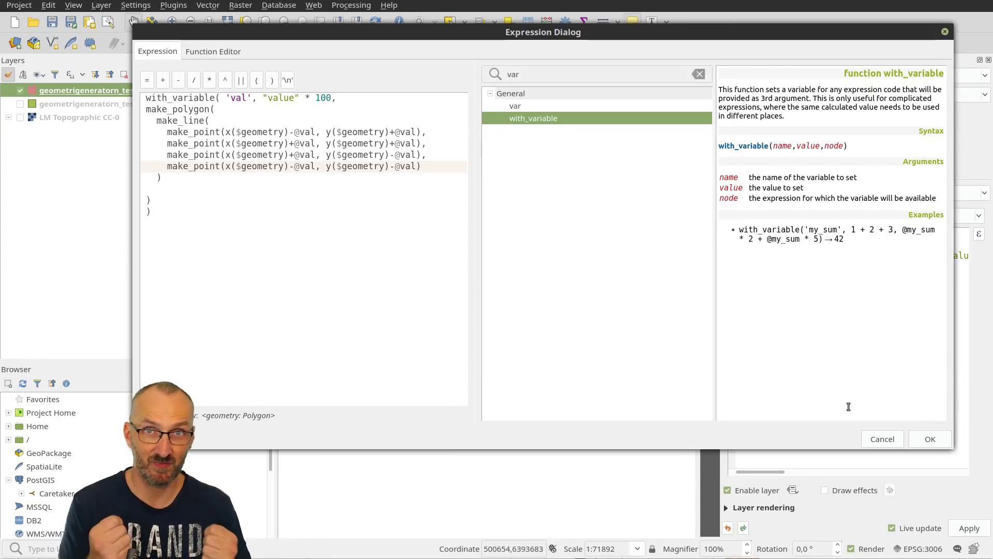
{"action": "left_click", "coordinate": [923, 440]}
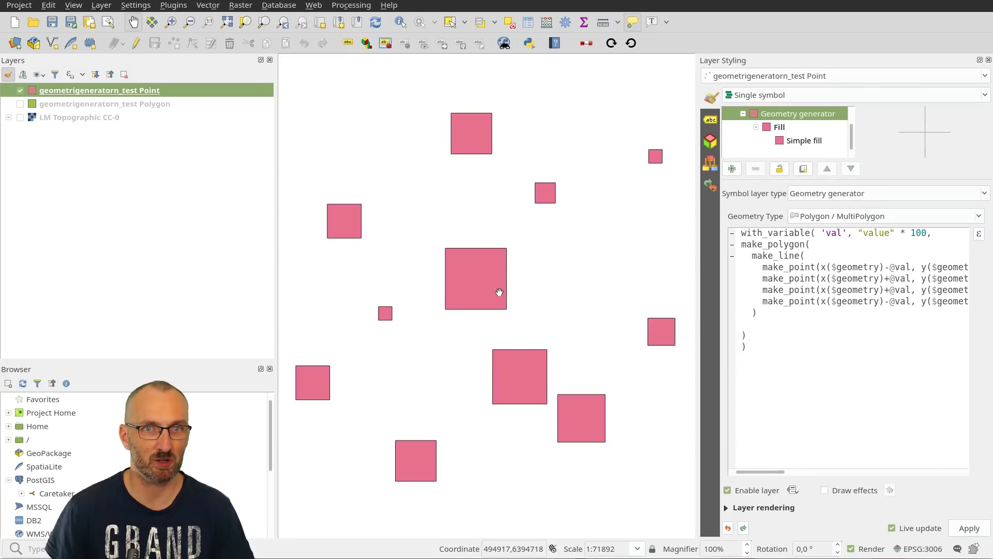
Step: Add a new Simple marker symbol layer to the point symbol
{"action": "scroll", "coordinate": [499, 292], "scroll_direction": "up", "scroll_amount": 1}
{"action": "scroll", "coordinate": [499, 292], "scroll_direction": "down", "scroll_amount": 1}
{"action": "mouse_move", "coordinate": [524, 302]}
{"action": "left_mouse_down"}
{"action": "mouse_move", "coordinate": [536, 291]}
{"action": "mouse_move", "coordinate": [525, 288]}
{"action": "left_mouse_up"}
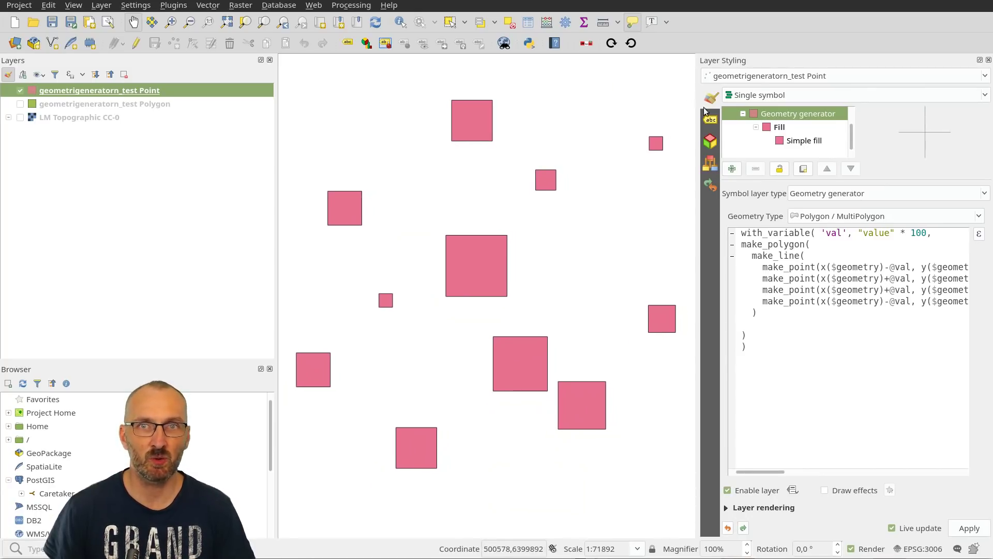
{"action": "left_click", "coordinate": [738, 170]}
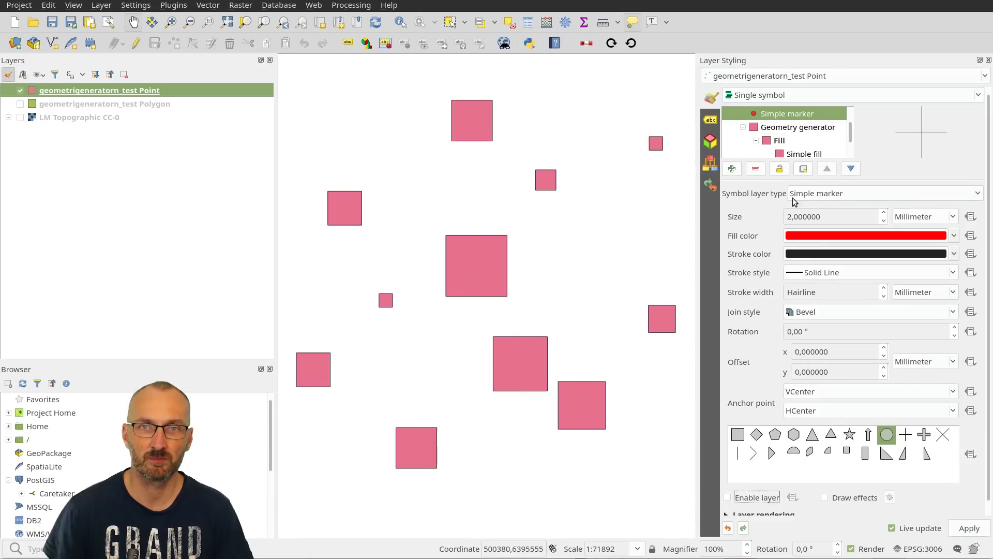
Step: Return to the Geometry generator layer and open its square expression in the Expression Dialog
{"action": "left_click", "coordinate": [789, 129]}
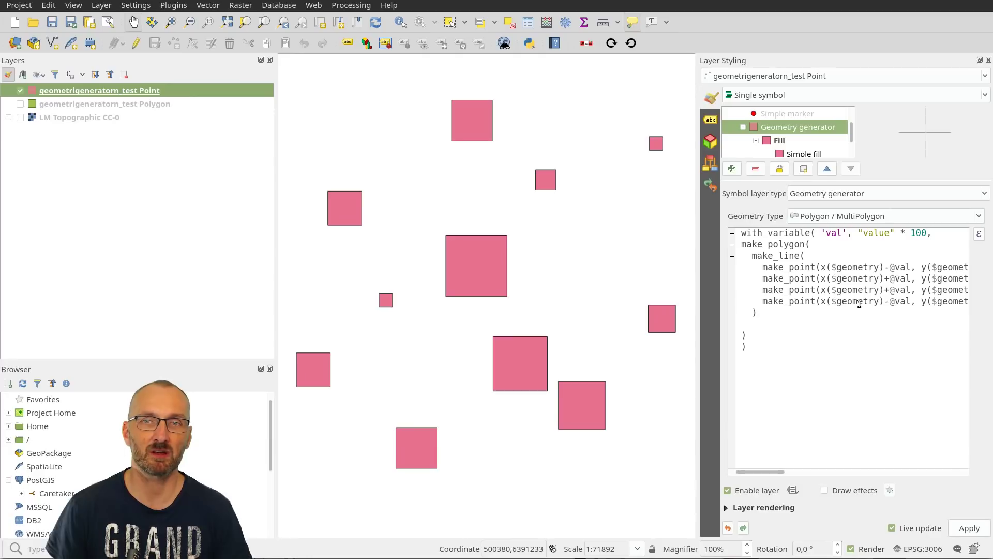
{"action": "key", "text": "Down"}
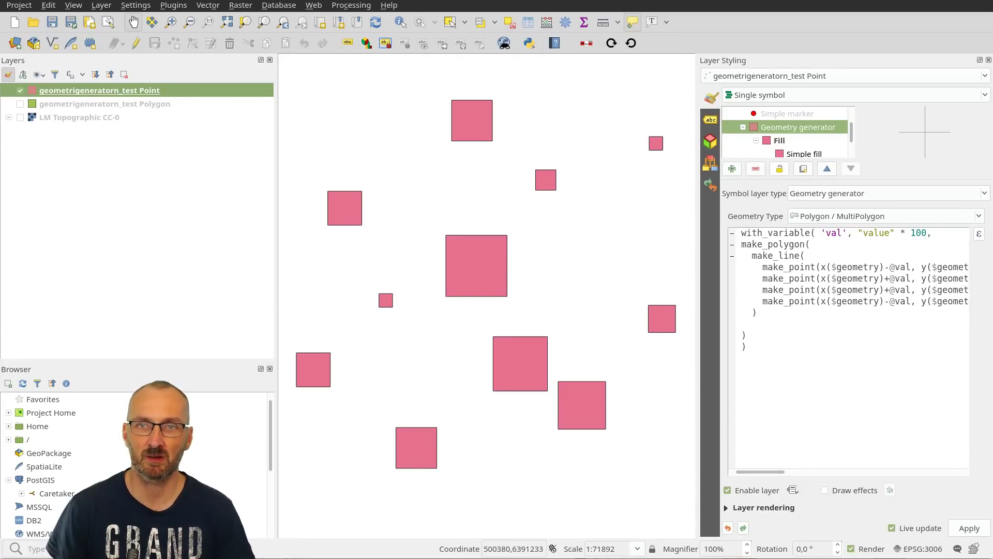
{"action": "left_click", "coordinate": [978, 234]}
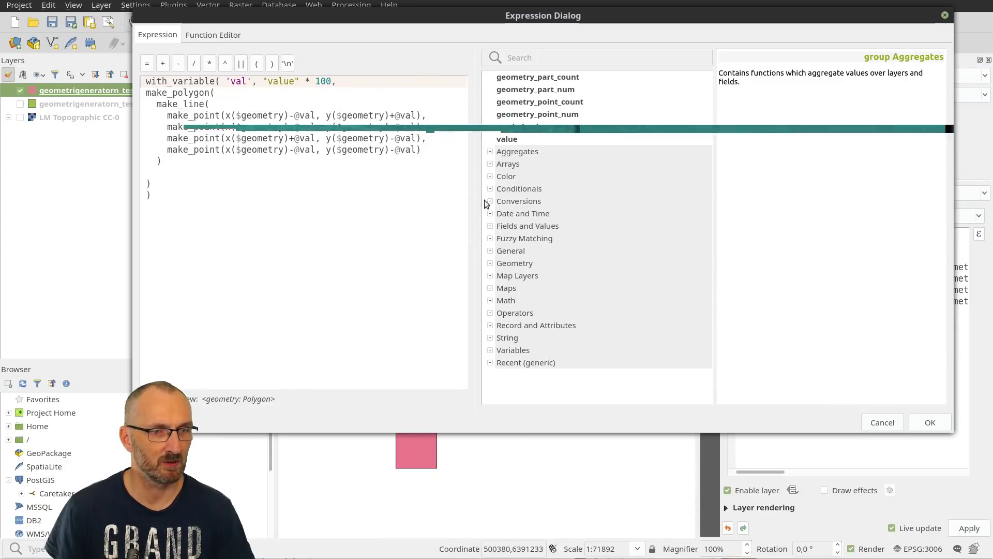
Step: Delete the four corner make_point lines, leaving an empty line inside make_line
{"action": "left_click_drag", "start_coordinate": [554, 11], "coordinate": [562, 23]}
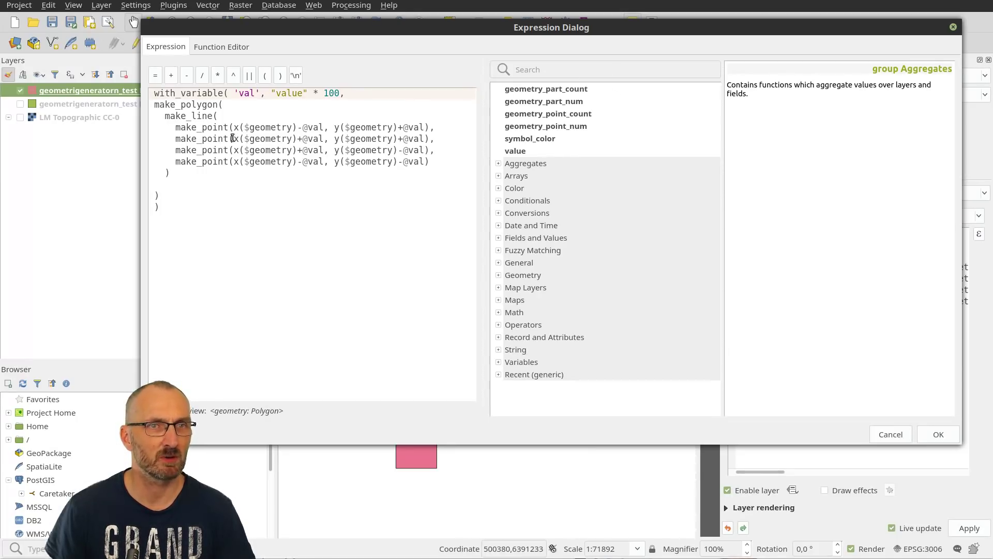
{"action": "left_click_drag", "start_coordinate": [225, 117], "coordinate": [432, 162]}
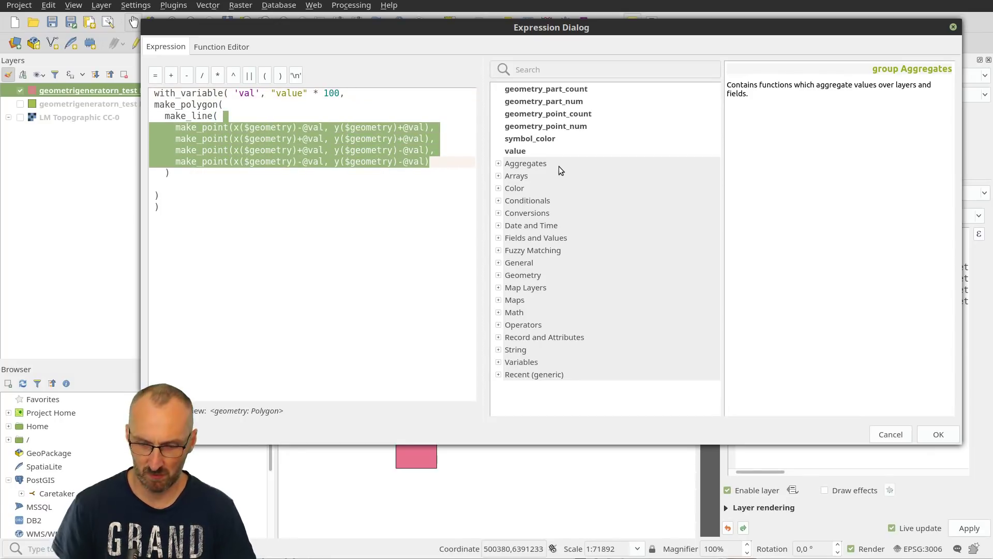
{"action": "key", "text": "Delete"}
{"action": "key", "text": "Return"}
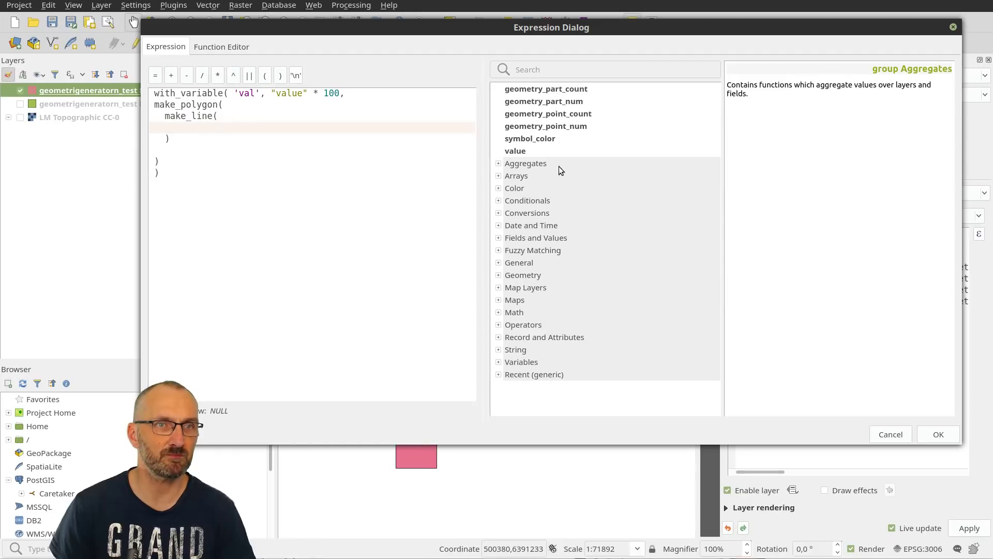
{"action": "left_click", "coordinate": [601, 70]}
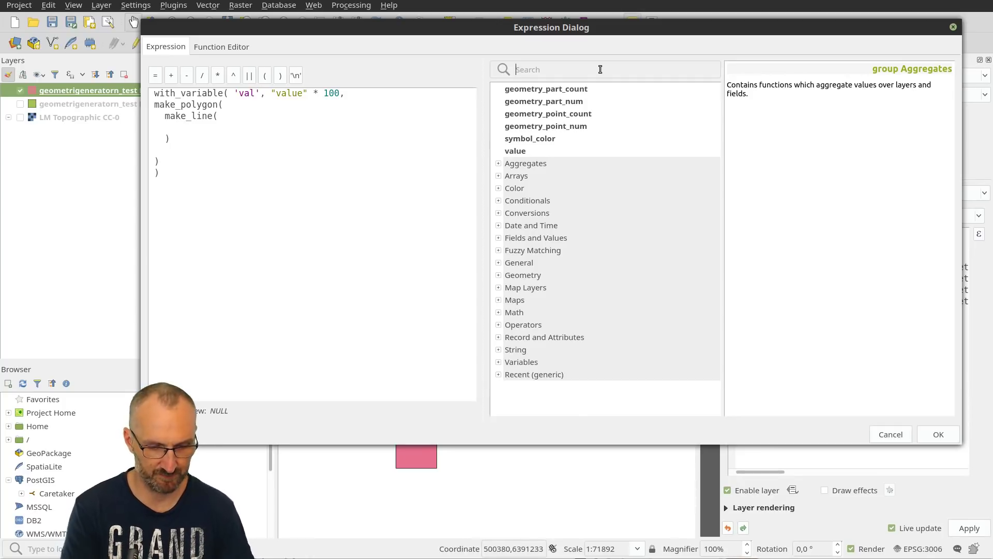
{"action": "type", "text": "projh"}
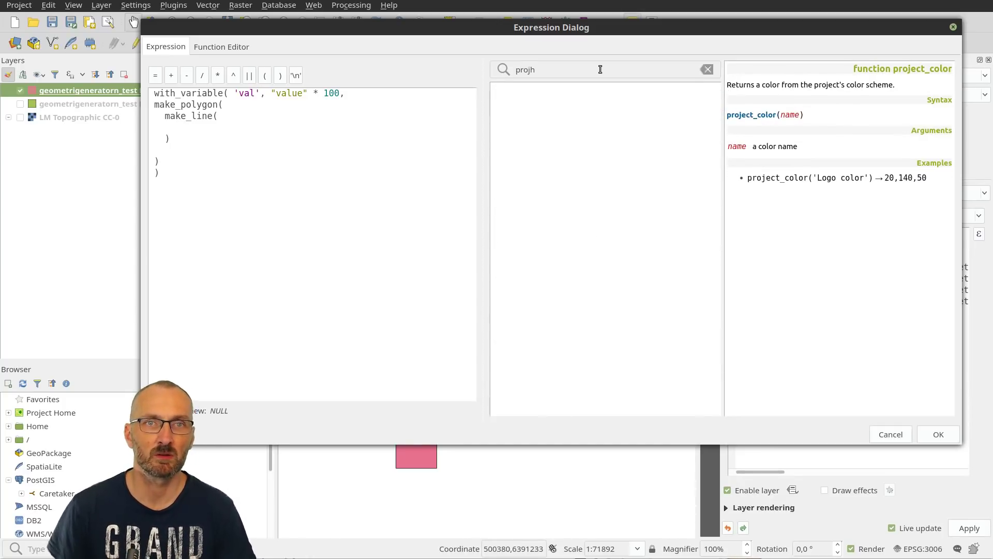
{"action": "key", "text": "BackSpace"}
{"action": "left_click", "coordinate": [547, 125]}
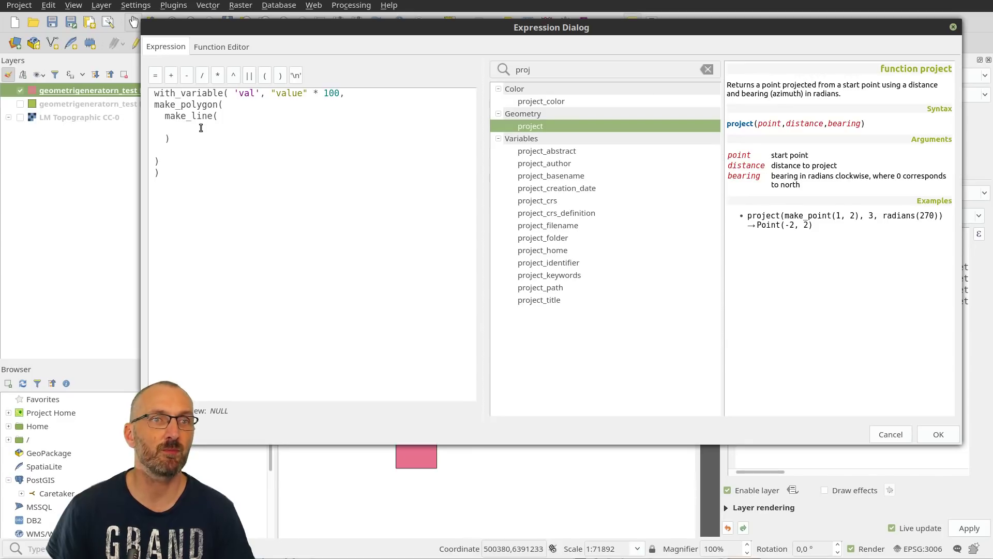
{"action": "double_click", "coordinate": [543, 128]}
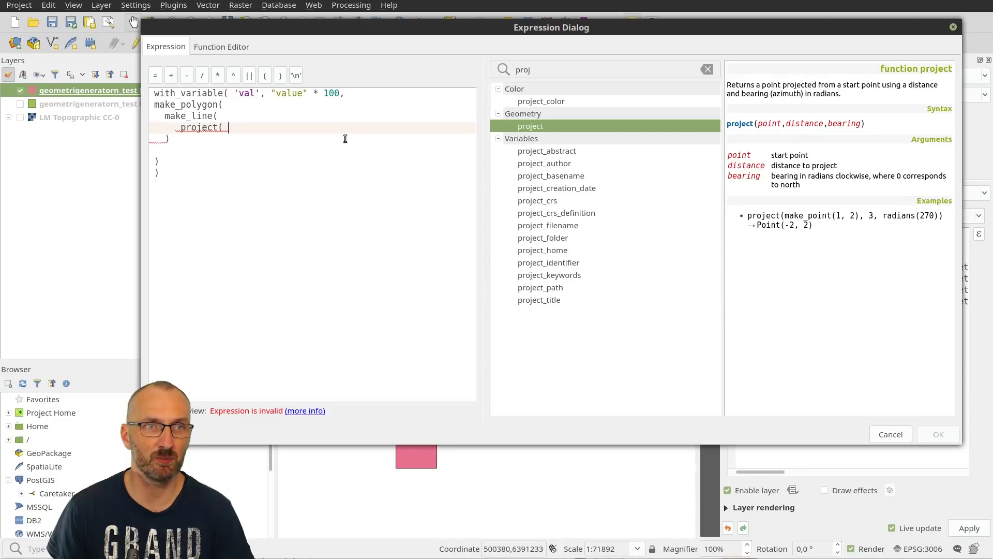
{"action": "type", "text": "$geometry"}
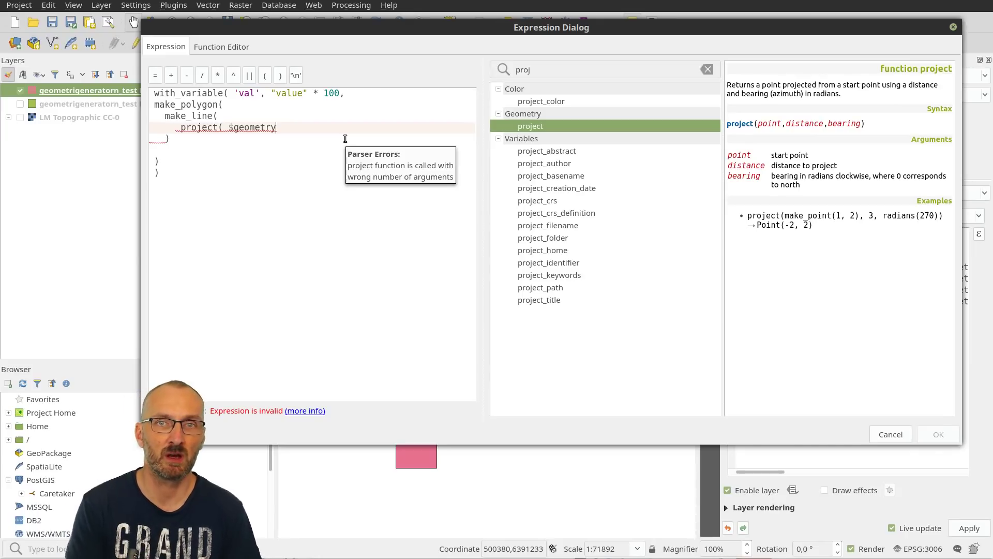
{"action": "type", "text": ","}
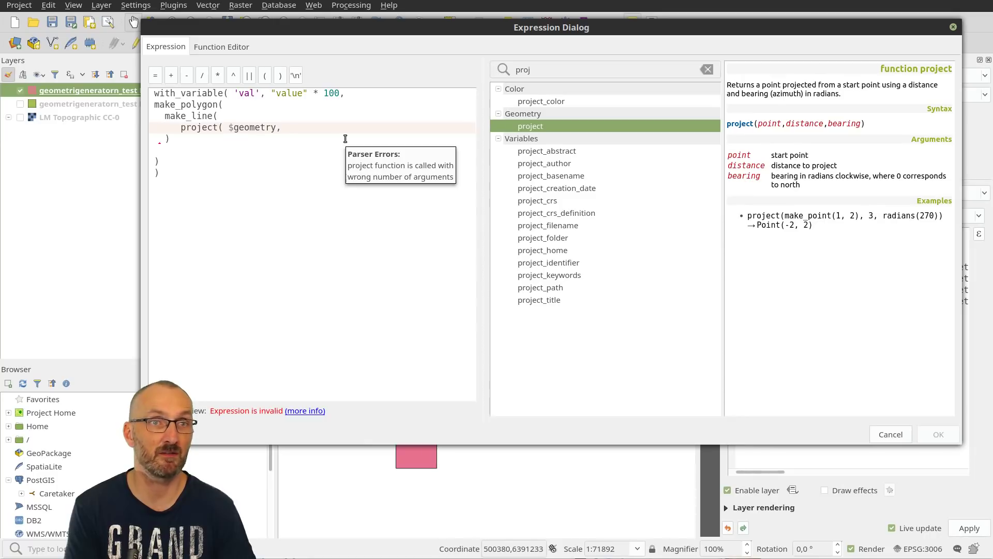
{"action": "type", "text": " @val,"}
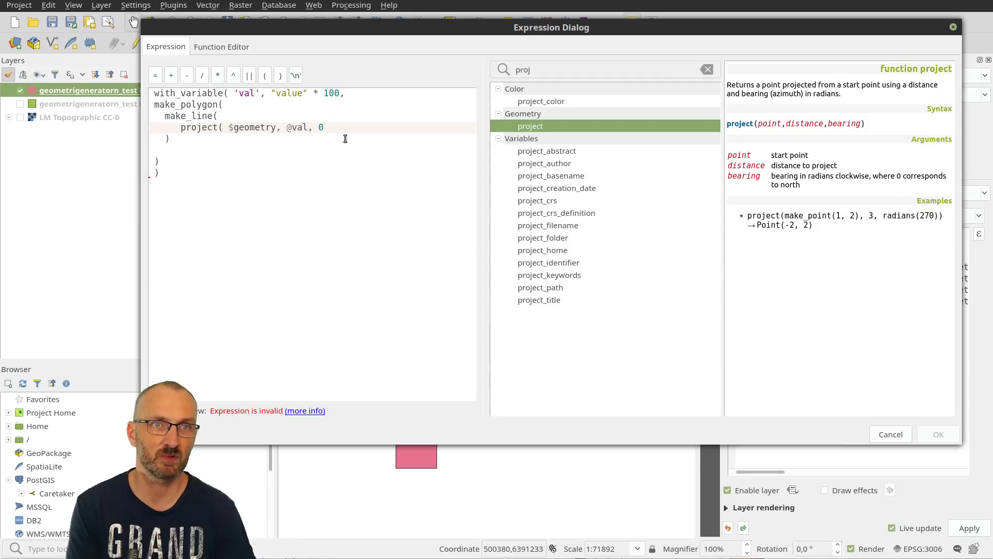
{"action": "type", "text": "0)"}
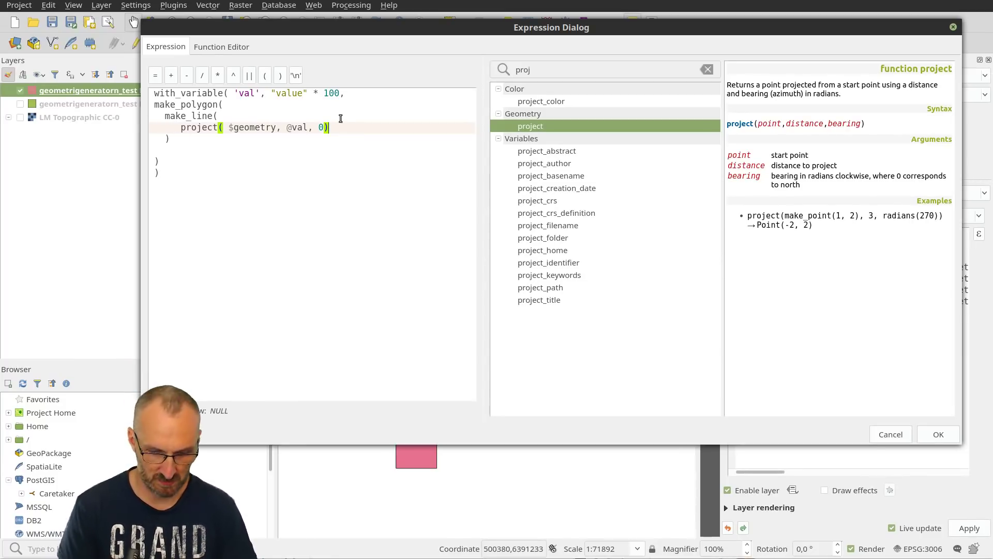
{"action": "type", "text": ","}
{"action": "left_click", "coordinate": [341, 118]}
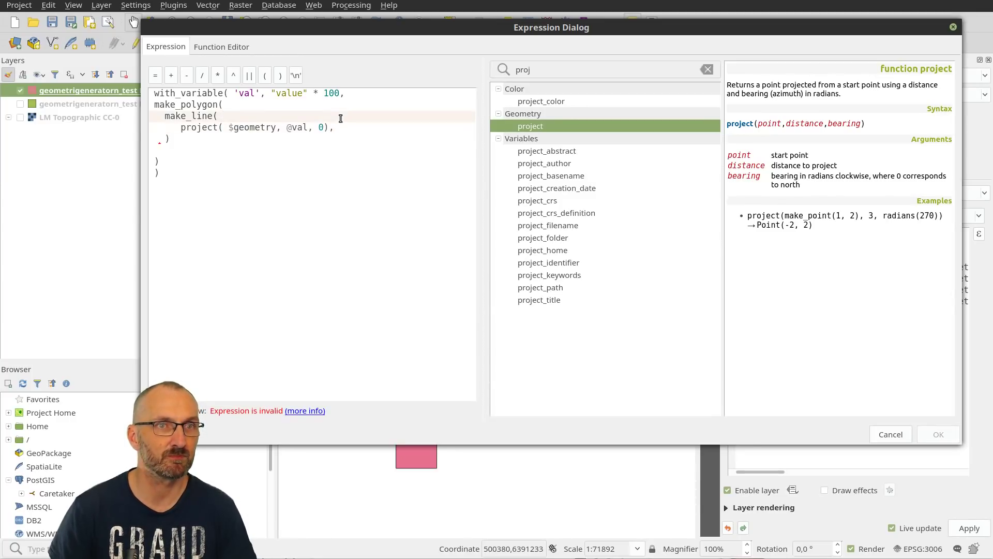
{"action": "key", "text": "Down"}
{"action": "key", "text": "Home"}
{"action": "key", "text": "shift+Down"}
{"action": "key", "text": "ctrl+c"}
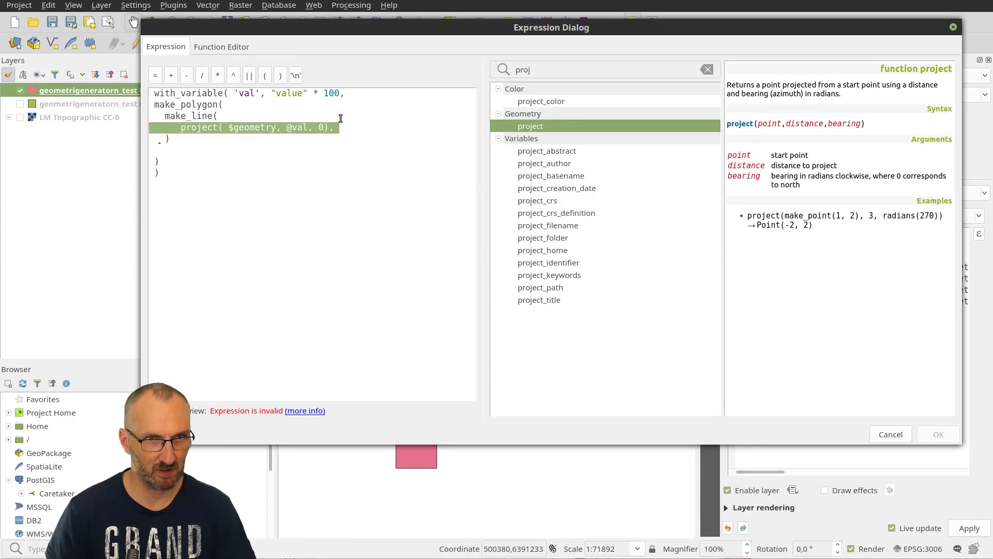
{"action": "key", "text": "Right"}
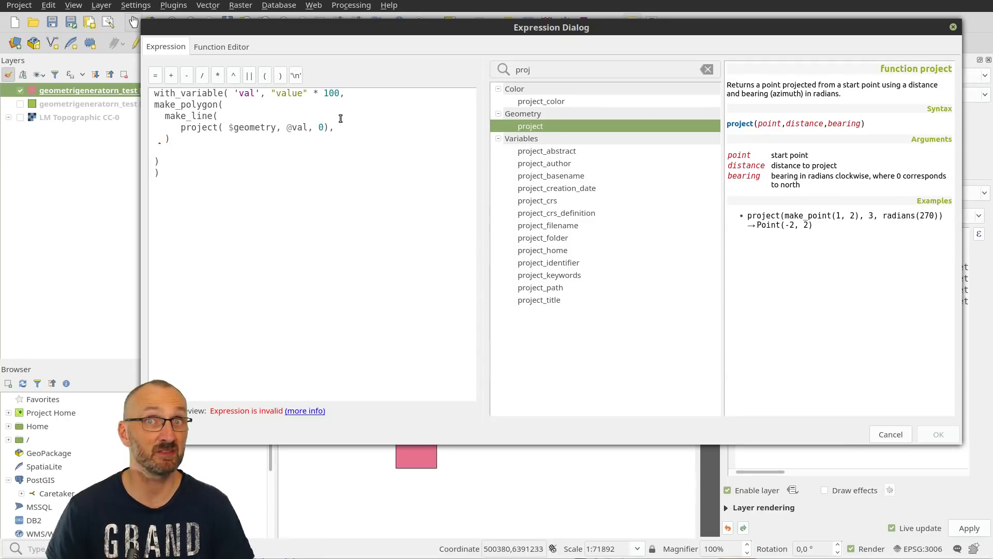
{"action": "key", "text": "ctrl+v"}
{"action": "key", "text": "ctrl+v"}
{"action": "key", "text": "ctrl+v"}
{"action": "key", "text": "ctrl+v"}
{"action": "key", "text": "ctrl+v"}
{"action": "key", "text": "ctrl+v"}
{"action": "key", "text": "ctrl+v"}
{"action": "key", "text": "ctrl+v"}
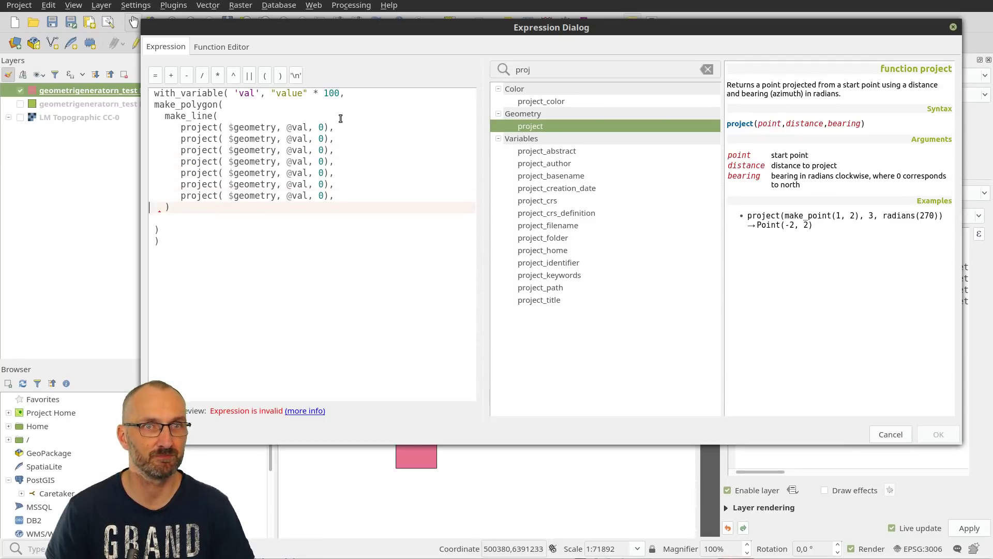
{"action": "key", "text": "ctrl+v"}
{"action": "key", "text": "Left"}
{"action": "key", "text": "BackSpace"}
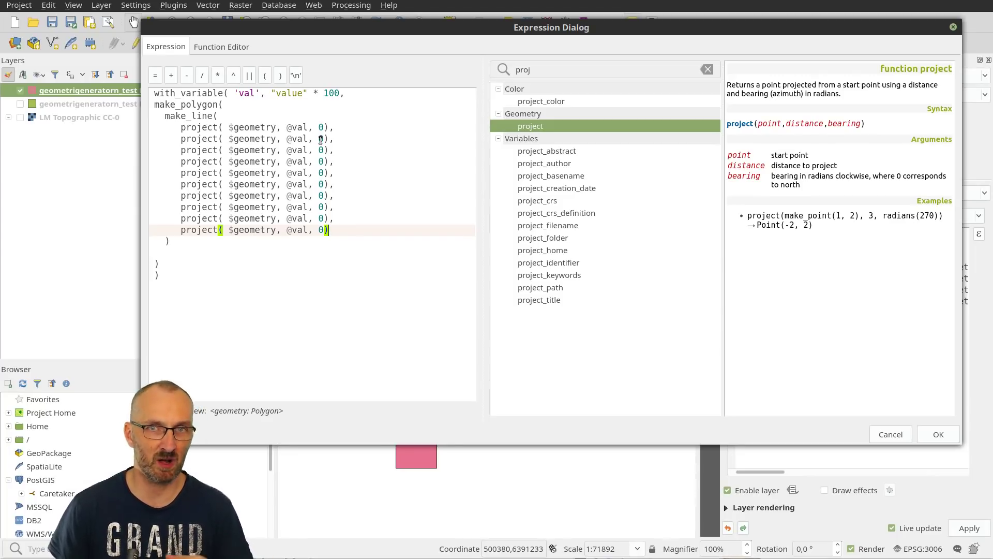
Step: Check that project's bearing is in radians and search the function list for 'rad'
{"action": "double_click", "coordinate": [319, 139]}
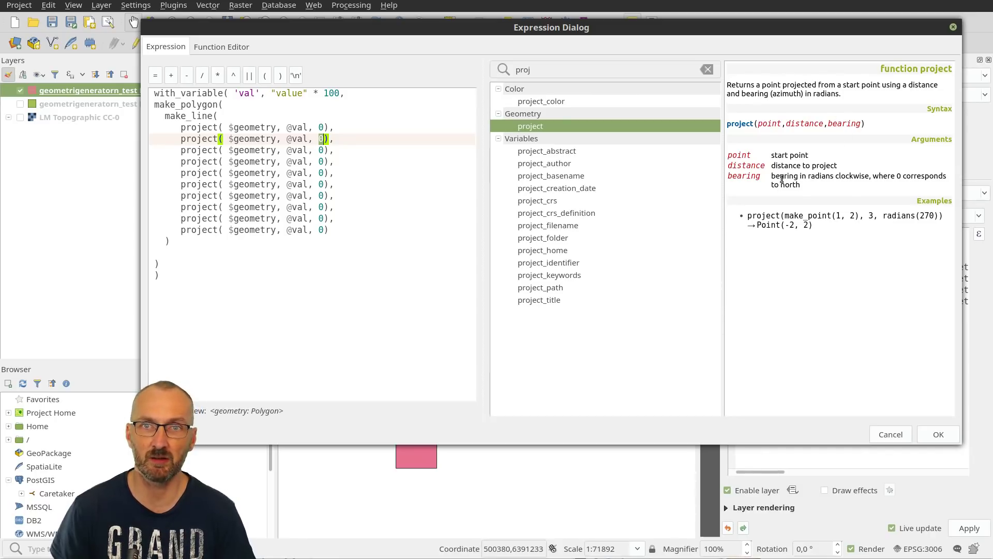
{"action": "left_click_drag", "start_coordinate": [810, 175], "coordinate": [836, 179]}
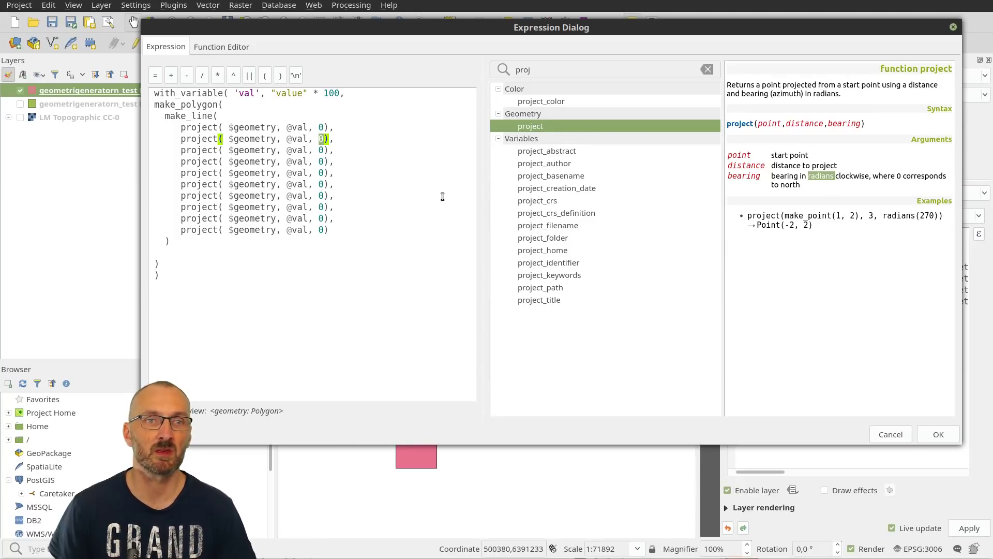
{"action": "left_click_drag", "start_coordinate": [531, 69], "coordinate": [515, 70]}
{"action": "type", "text": "radi"}
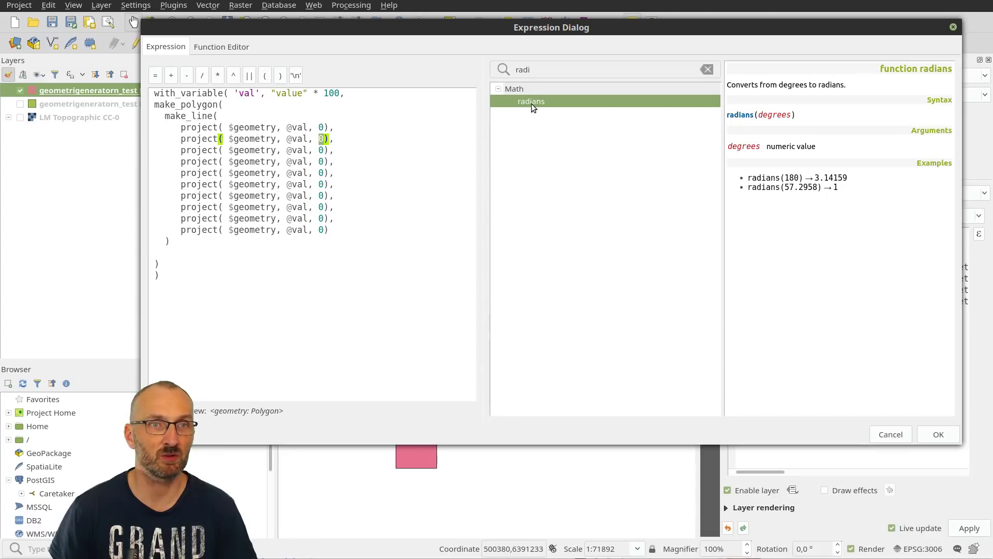
Step: Wrap the vertex angle in radians(), delete the old vertex lines, and duplicate the radians line
{"action": "left_click", "coordinate": [317, 128]}
{"action": "left_click", "coordinate": [318, 138]}
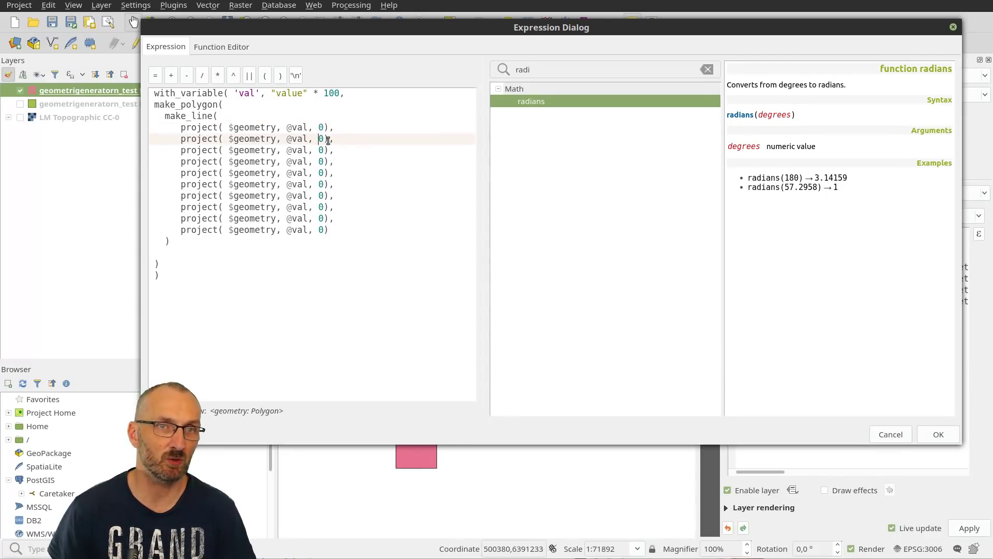
{"action": "double_click", "coordinate": [535, 103]}
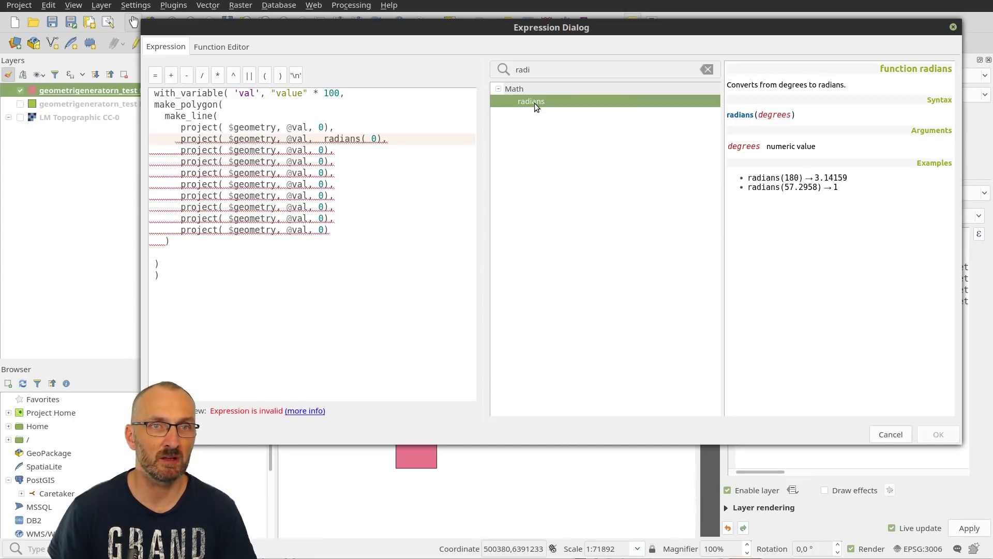
{"action": "key", "text": "Right"}
{"action": "key", "text": "Right"}
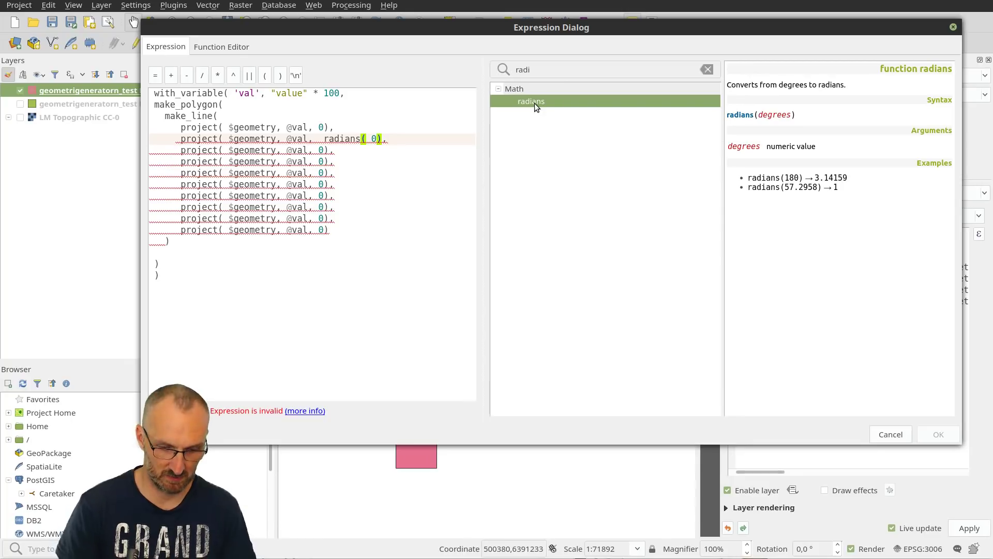
{"action": "type", "text": ")"}
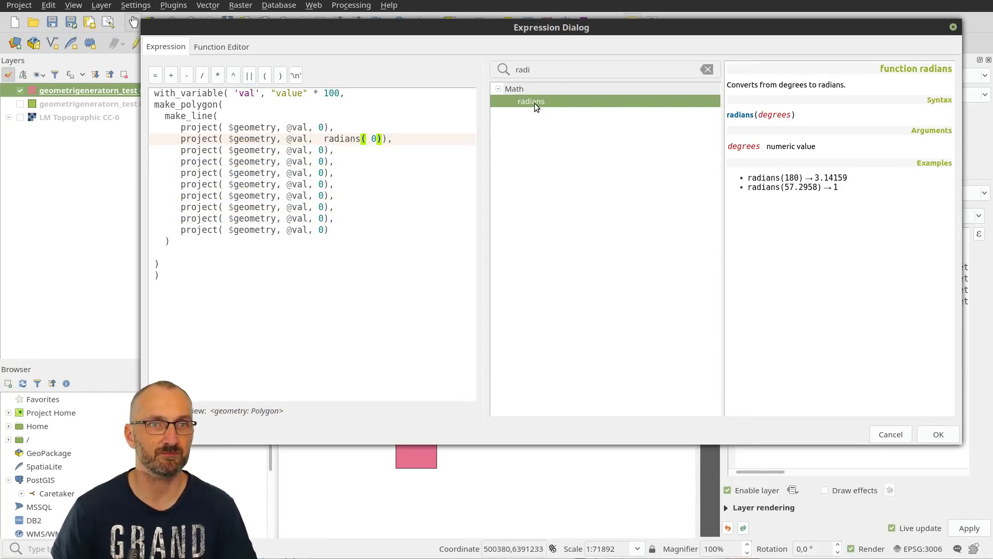
{"action": "key", "text": "Right"}
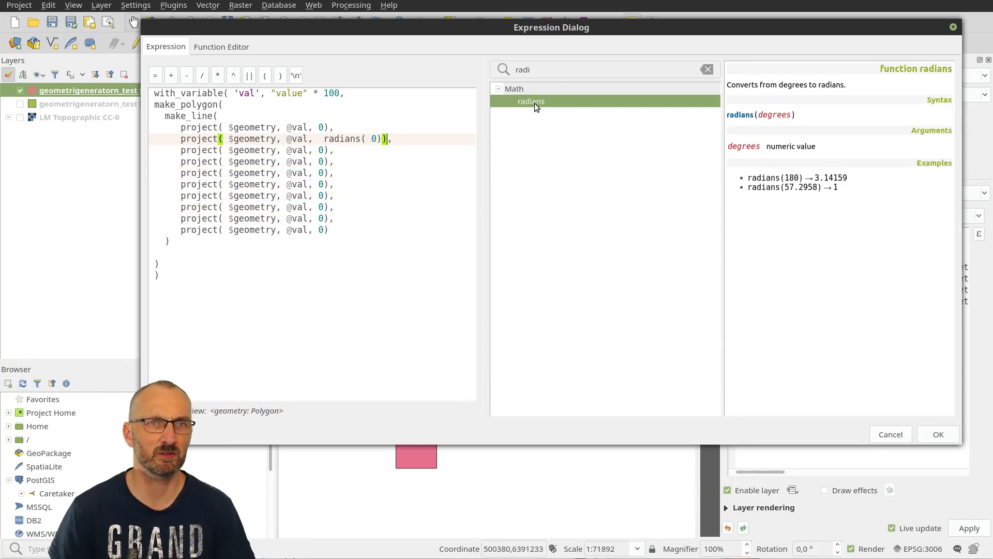
{"action": "key", "text": "Right"}
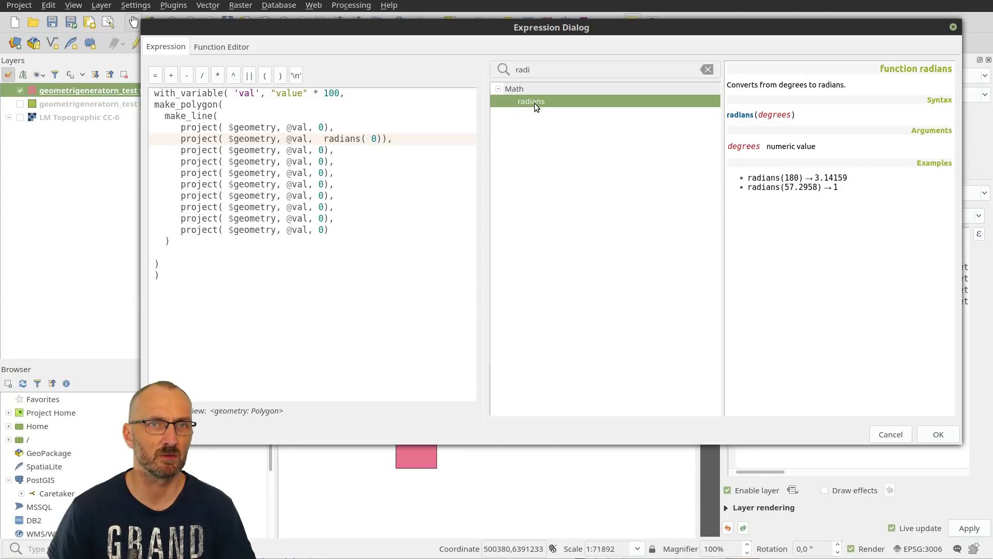
{"action": "key", "text": "shift+Down"}
{"action": "key", "text": "shift+Down"}
{"action": "key", "text": "shift+Down"}
{"action": "key", "text": "shift+Down"}
{"action": "key", "text": "shift+Down"}
{"action": "key", "text": "shift+Down"}
{"action": "key", "text": "shift+Down"}
{"action": "key", "text": "shift+Down"}
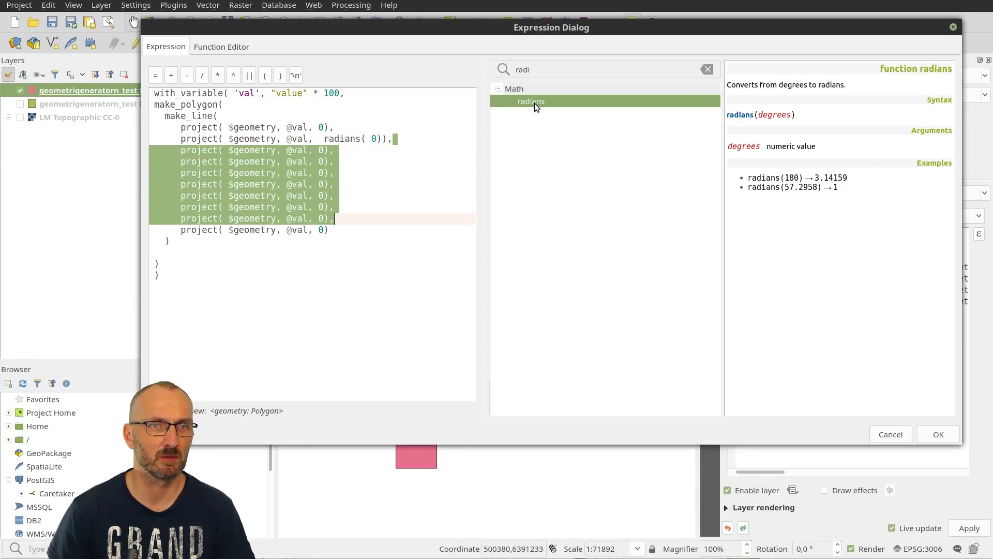
{"action": "key", "text": "BackSpace"}
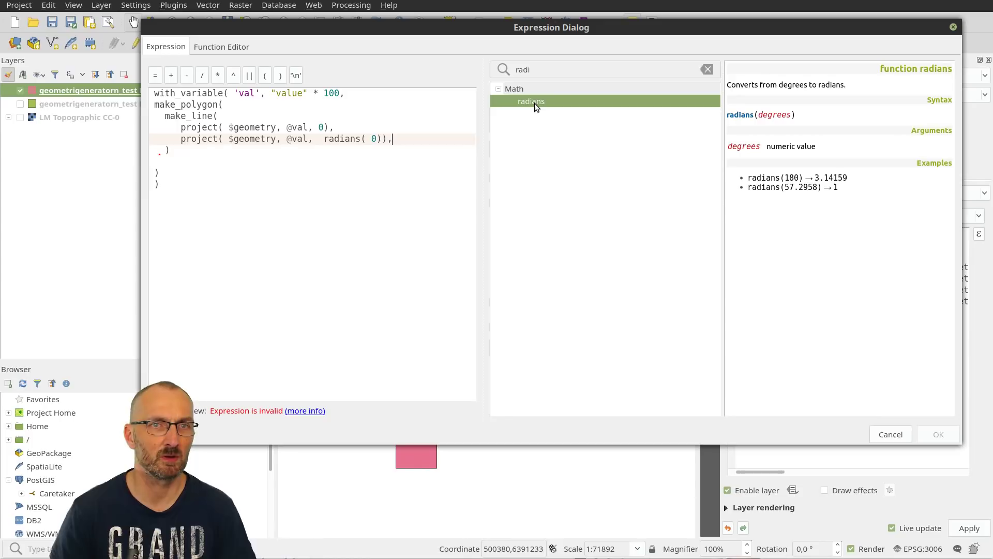
{"action": "key", "text": "Home"}
{"action": "key", "text": "shift+Down"}
{"action": "key", "text": "shift+Left"}
{"action": "key", "text": "shift+Left"}
{"action": "key", "text": "shift+Left"}
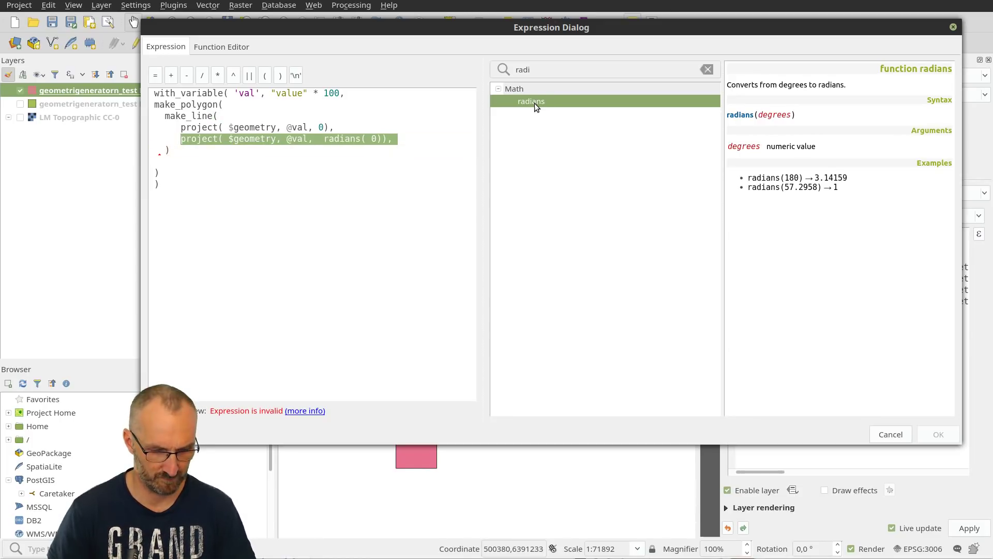
{"action": "key", "text": "shift+Down"}
{"action": "key", "text": "Home"}
{"action": "key", "text": "shift+End"}
{"action": "key", "text": "ctrl+c"}
{"action": "key", "text": "ctrl+v"}
{"action": "key", "text": "ctrl+v"}
{"action": "key", "text": "ctrl+v"}
{"action": "key", "text": "ctrl+v"}
{"action": "key", "text": "ctrl+v"}
{"action": "key", "text": "ctrl+v"}
{"action": "key", "text": "ctrl+v"}
{"action": "key", "text": "ctrl+v"}
{"action": "key", "text": "ctrl+v"}
{"action": "key", "text": "ctrl+v"}
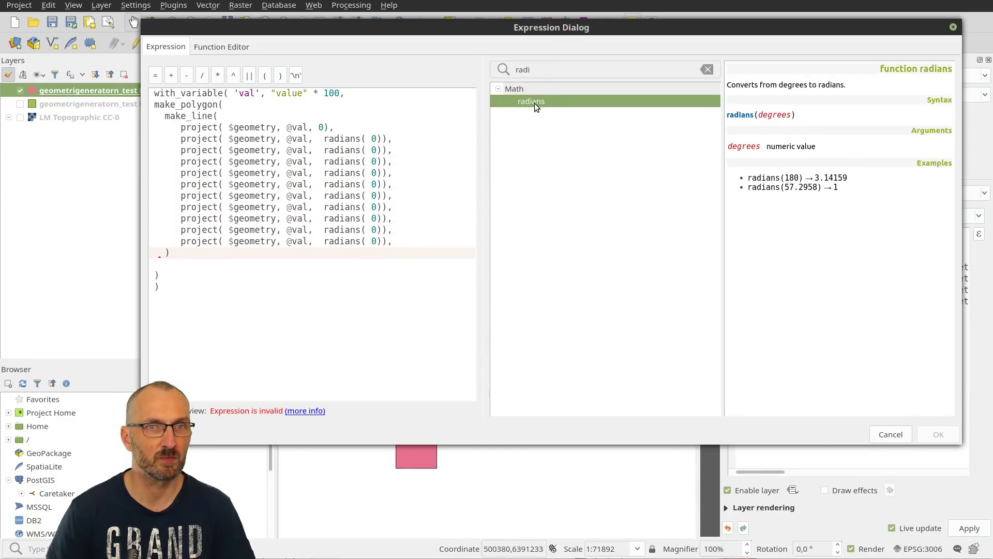
{"action": "key", "text": "Up"}
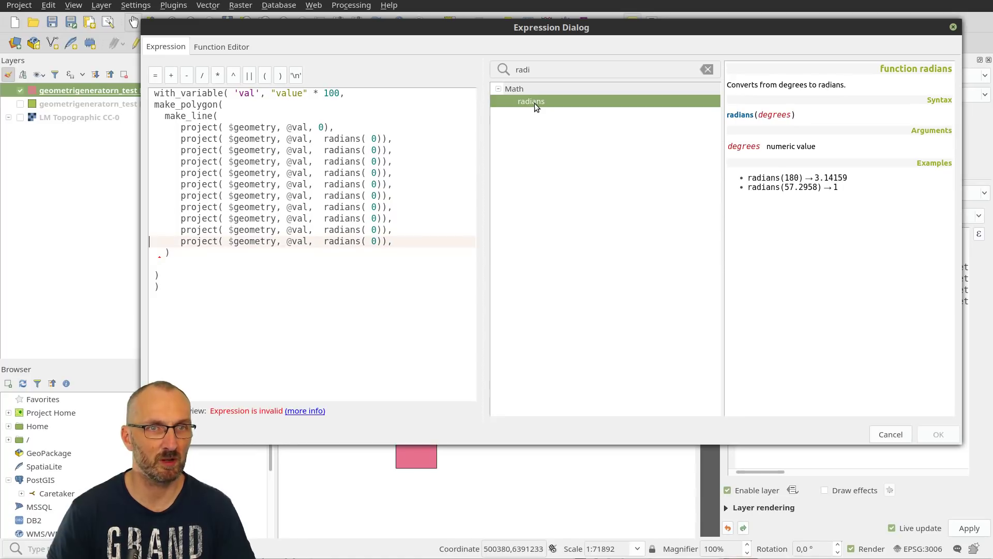
Step: Set the first duplicated vertex angles to 36, 72, 108 and 144 degrees
{"action": "double_click", "coordinate": [375, 139]}
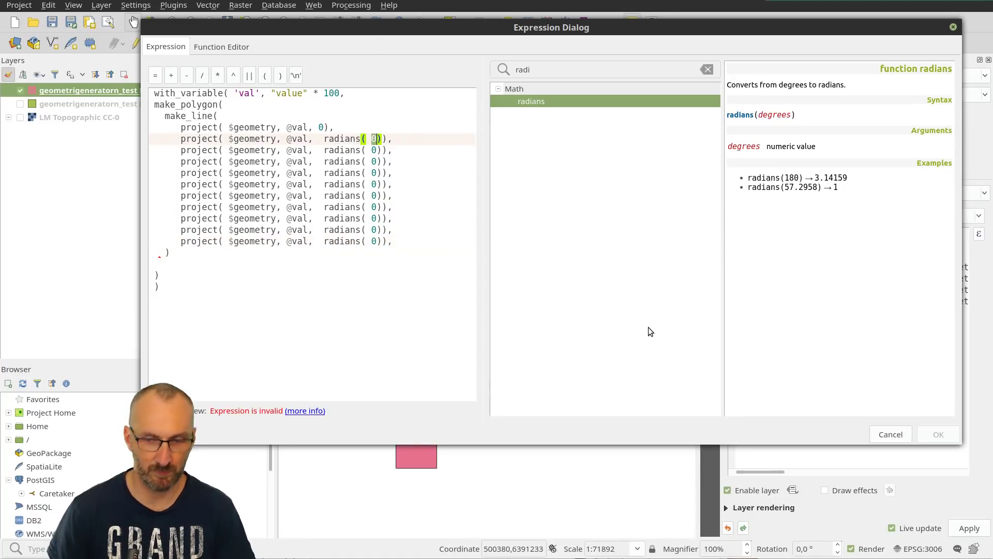
{"action": "type", "text": "36"}
{"action": "key", "text": "Down"}
{"action": "key", "text": "BackSpace"}
{"action": "type", "text": "72"}
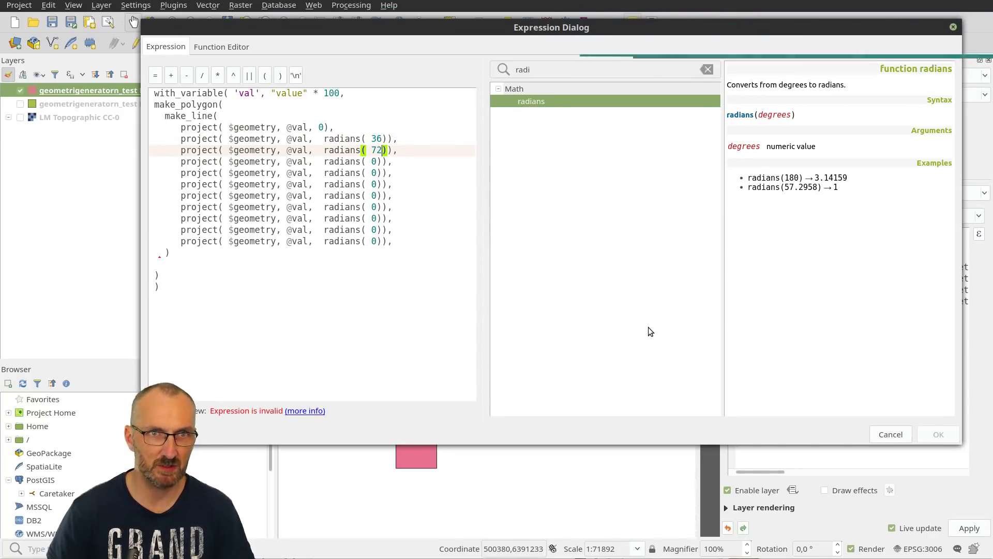
{"action": "key", "text": "Down"}
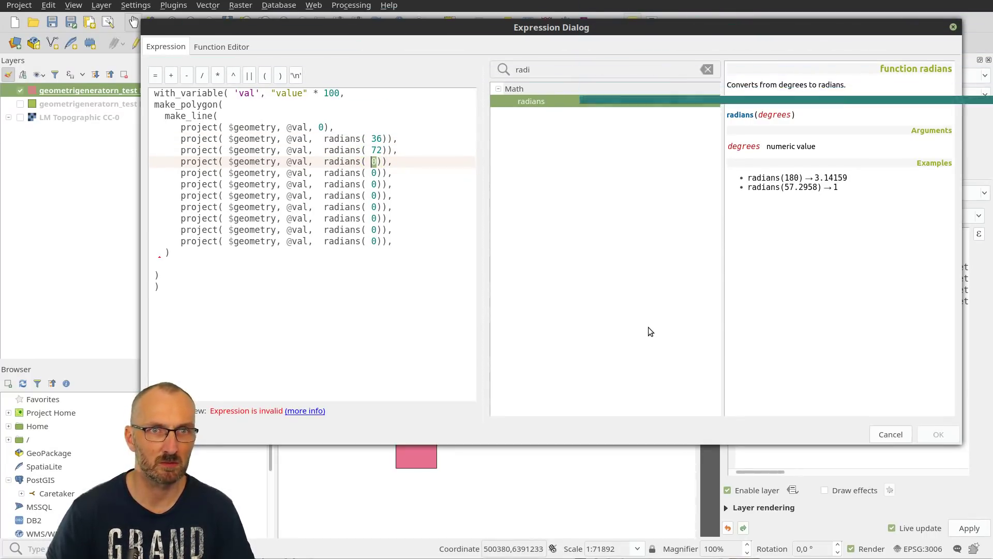
{"action": "left_click_drag", "start_coordinate": [591, 29], "coordinate": [603, 60]}
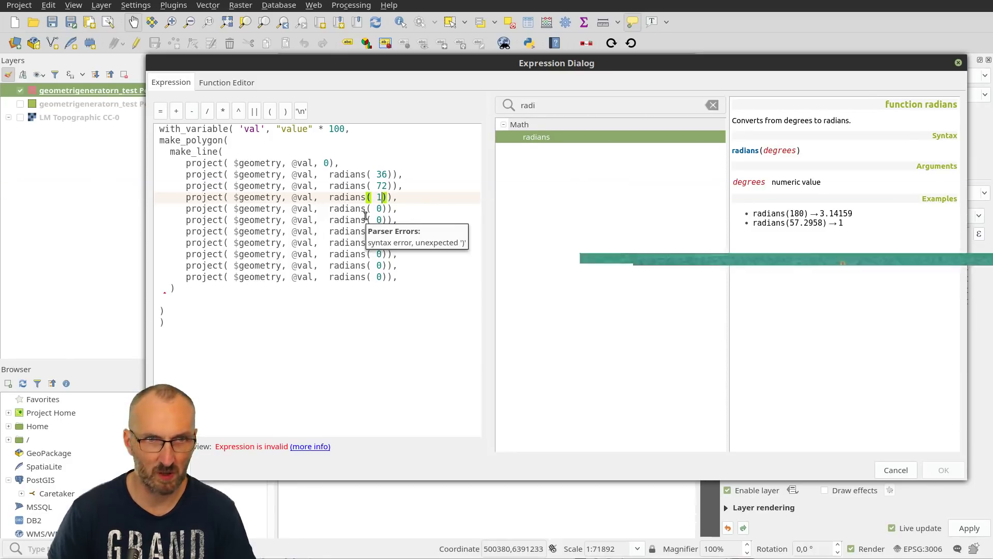
{"action": "type", "text": "108"}
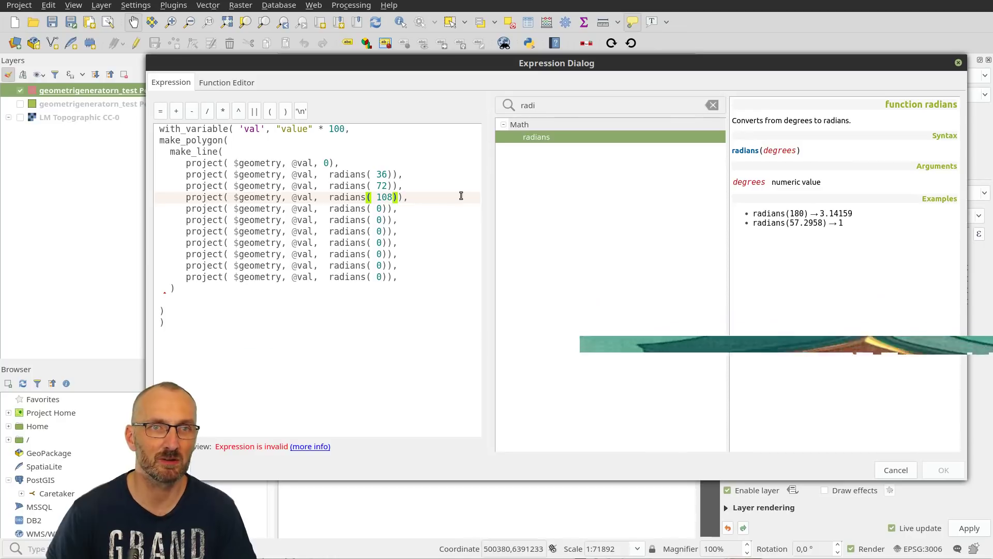
{"action": "key", "text": "Down"}
{"action": "key", "text": "Left"}
{"action": "key", "text": "Left"}
{"action": "key", "text": "shift+Left"}
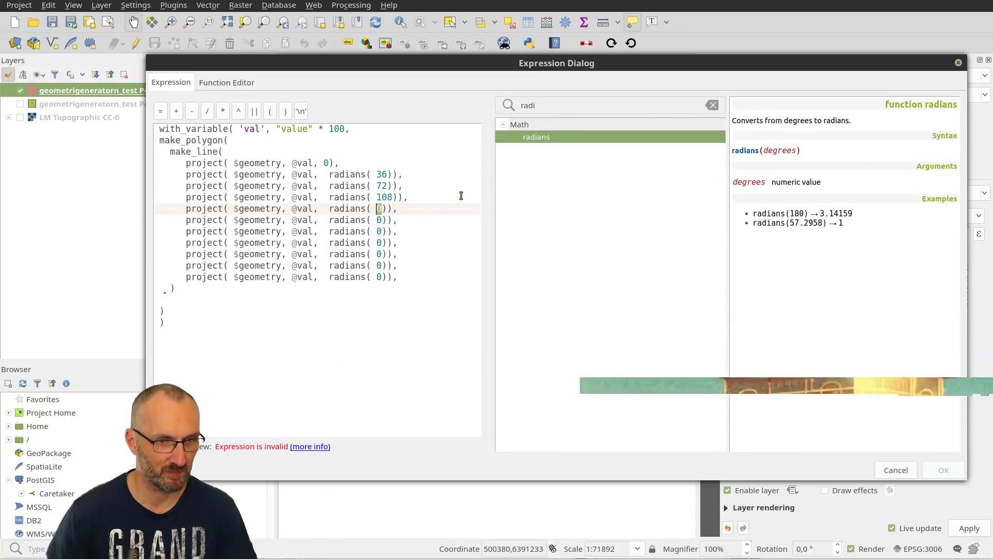
{"action": "type", "text": "144"}
Step: Set the remaining angles to 180, 216, 252, 288 and 324, and delete the leftover line
{"action": "key", "text": "Down"}
{"action": "key", "text": "Left"}
{"action": "key", "text": "Left"}
{"action": "key", "text": "shift+Left"}
{"action": "type", "text": "180"}
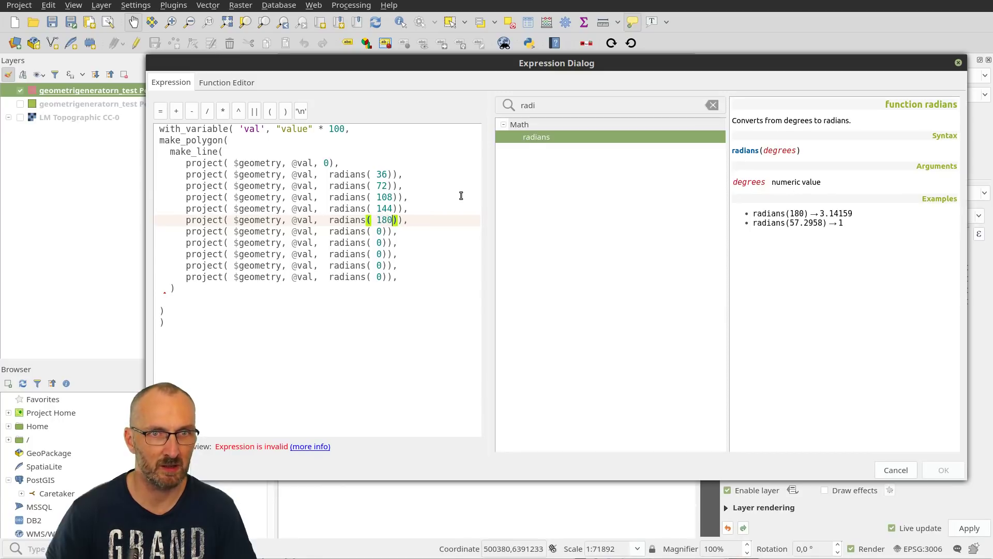
{"action": "key", "text": "Down"}
{"action": "key", "text": "Left"}
{"action": "key", "text": "Left"}
{"action": "key", "text": "shift+Left"}
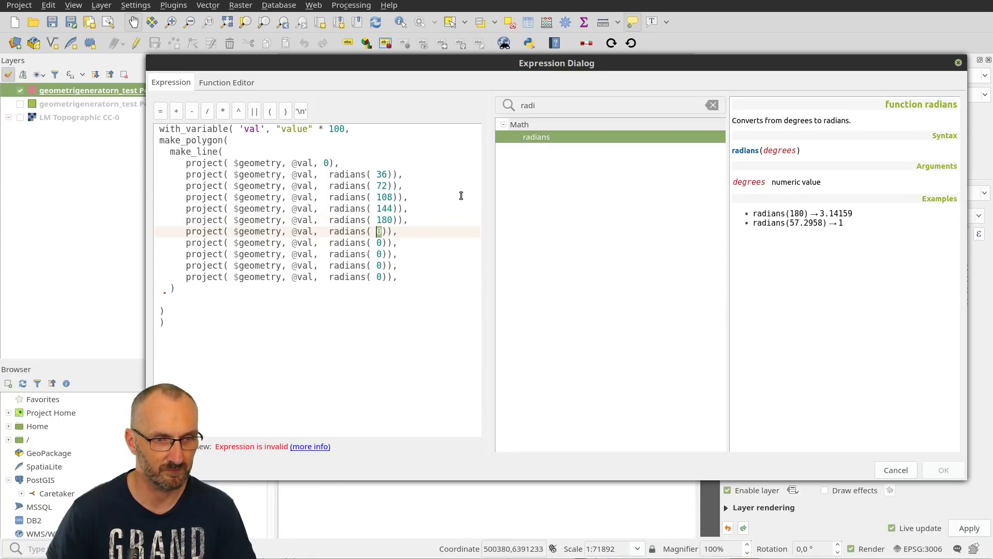
{"action": "type", "text": "216"}
{"action": "key", "text": "Down"}
{"action": "key", "text": "shift+Left"}
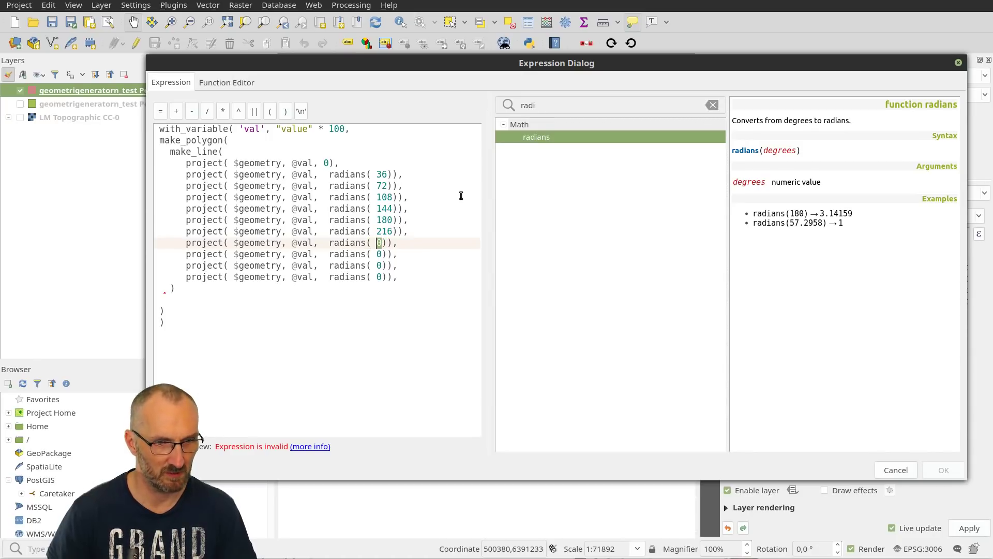
{"action": "type", "text": "252"}
{"action": "key", "text": "Down"}
{"action": "key", "text": "Left"}
{"action": "key", "text": "shift+Left"}
{"action": "type", "text": "288"}
{"action": "key", "text": "Down"}
{"action": "key", "text": "Left"}
{"action": "key", "text": "shift+Left"}
{"action": "type", "text": "324"}
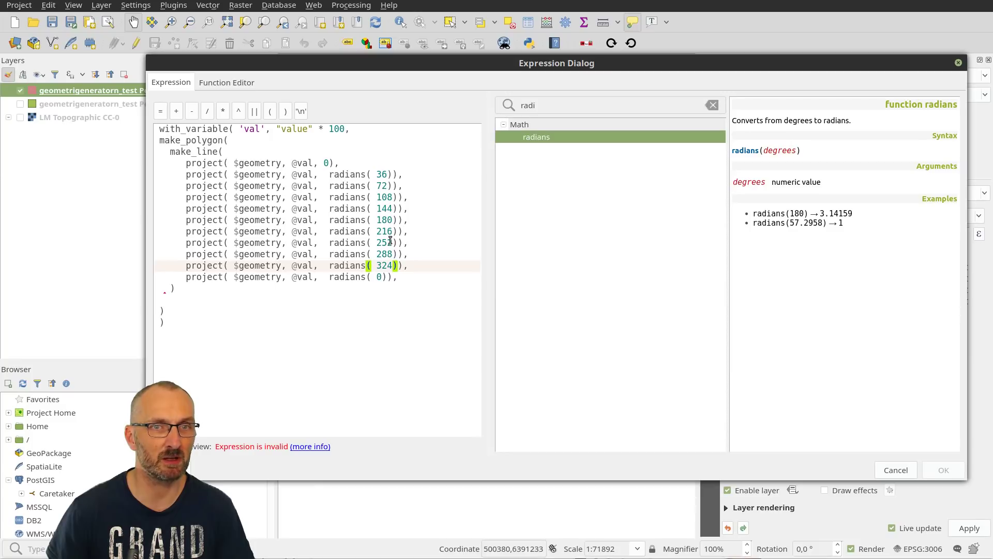
{"action": "left_click_drag", "start_coordinate": [403, 265], "coordinate": [407, 277]}
{"action": "key", "text": "BackSpace"}
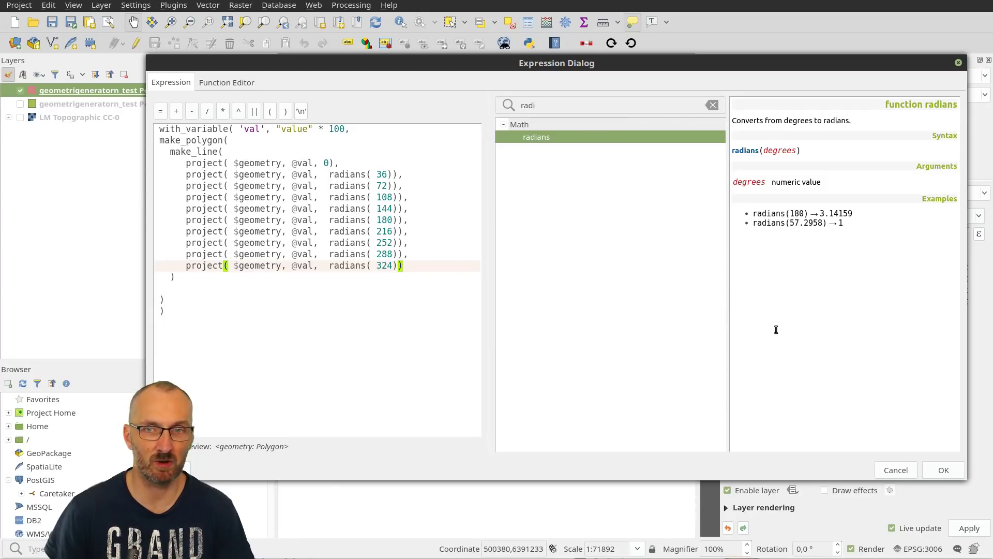
{"action": "left_click", "coordinate": [943, 470]}
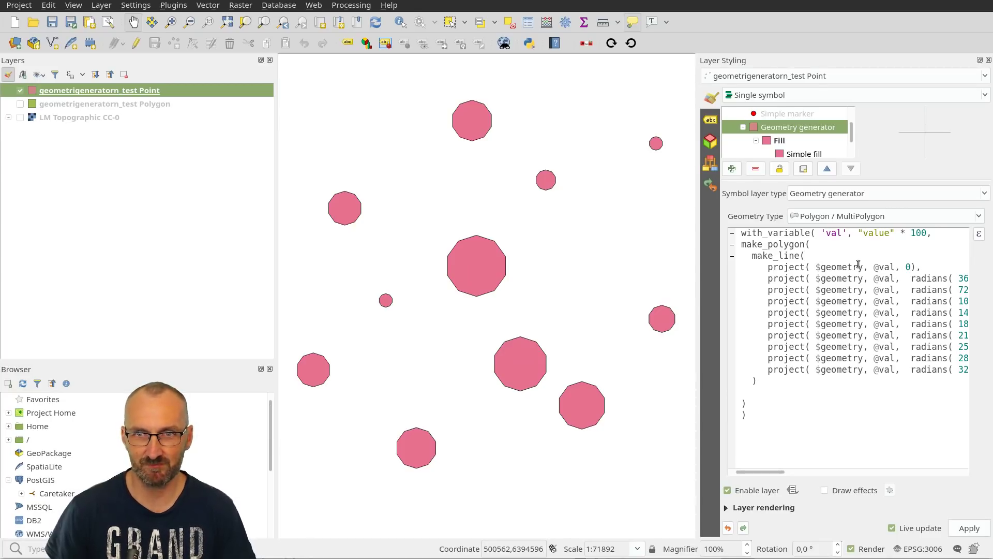
{"action": "left_click", "coordinate": [894, 280]}
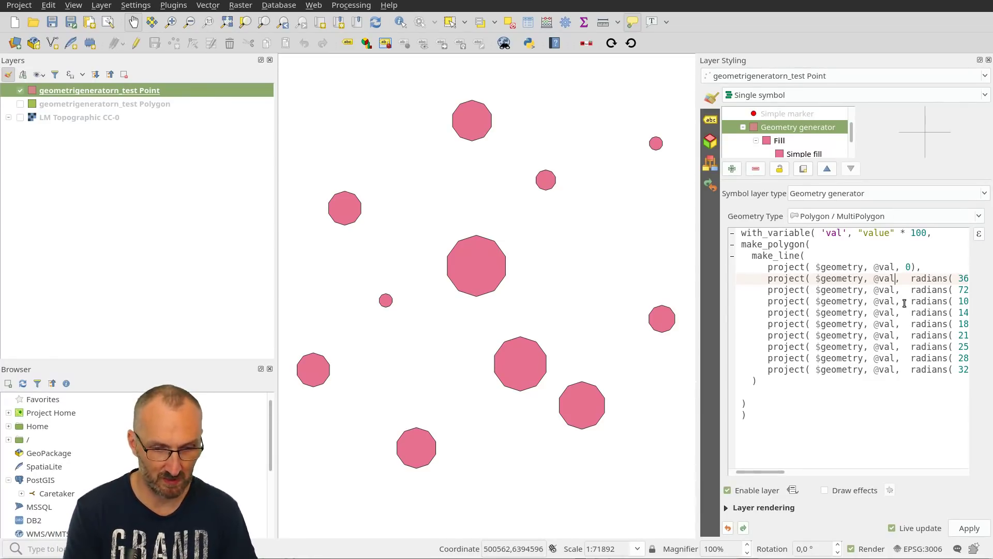
{"action": "type", "text": "/3"}
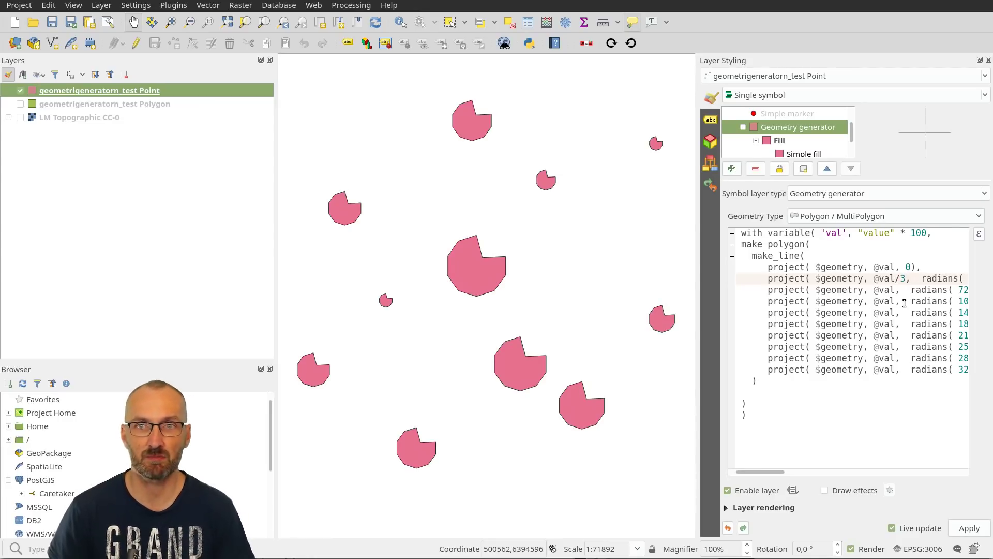
{"action": "key", "text": "Down"}
{"action": "key", "text": "Down"}
{"action": "key", "text": "Left"}
{"action": "type", "text": "/3"}
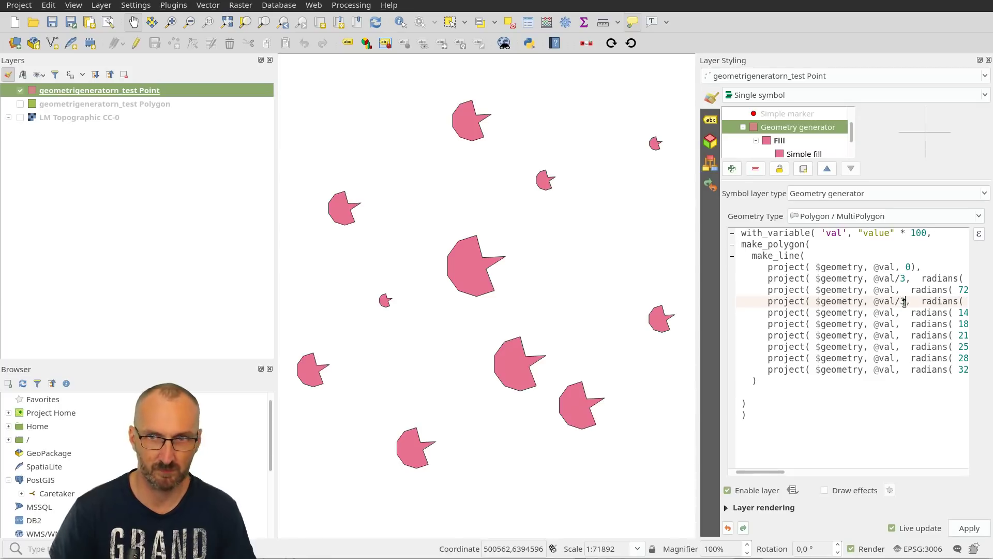
{"action": "key", "text": "Down"}
{"action": "key", "text": "Down"}
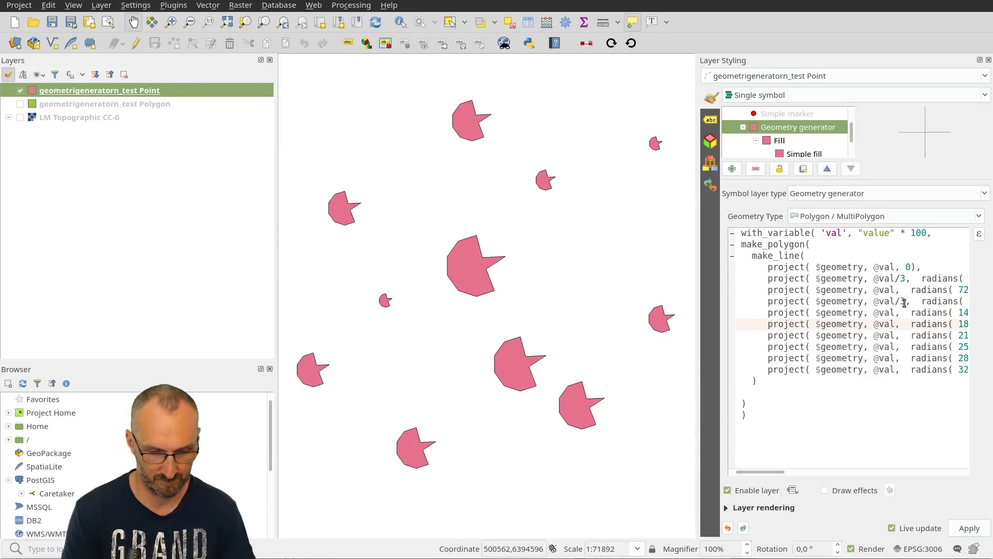
{"action": "type", "text": "/3"}
{"action": "key", "text": "Down"}
{"action": "key", "text": "Down"}
{"action": "type", "text": "/3"}
{"action": "key", "text": "Down"}
{"action": "key", "text": "Down"}
{"action": "type", "text": "/3"}
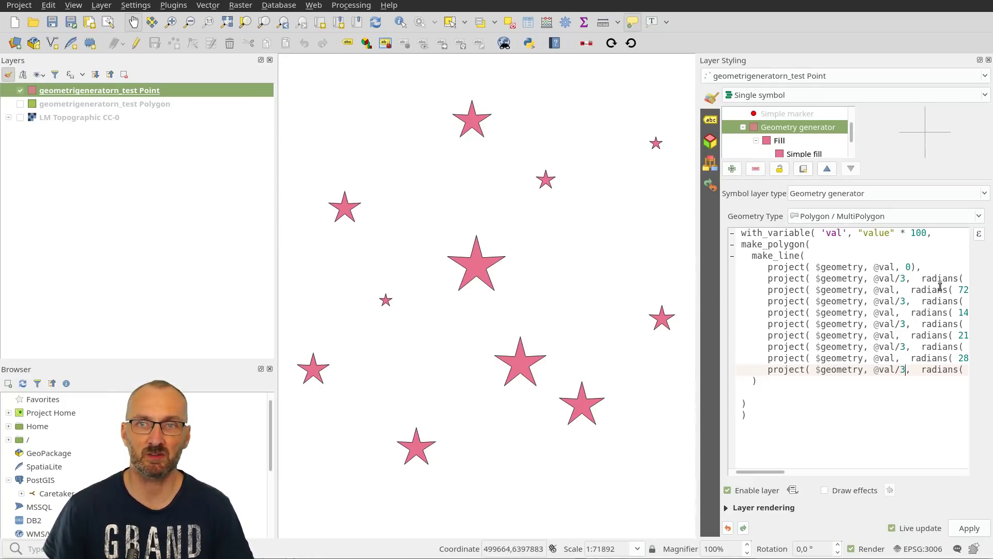
Step: Change each inner-vertex divisor from /3 to /2 so the points form five-pointed stars
{"action": "left_click", "coordinate": [902, 278]}
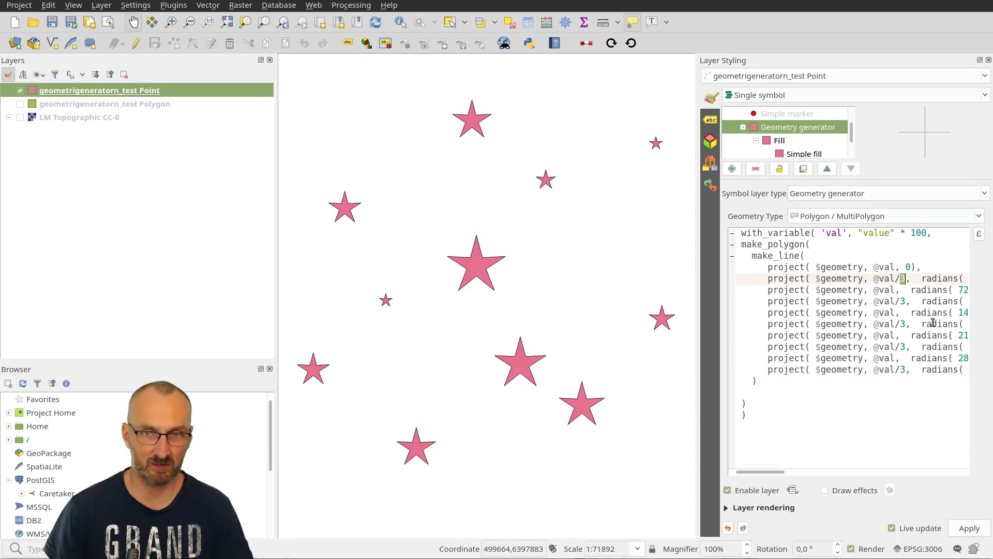
{"action": "type", "text": "2"}
{"action": "key", "text": "Down"}
{"action": "key", "text": "Down"}
{"action": "key", "text": "BackSpace"}
{"action": "type", "text": "2"}
{"action": "key", "text": "Down"}
{"action": "key", "text": "Down"}
{"action": "key", "text": "BackSpace"}
{"action": "type", "text": "2"}
{"action": "key", "text": "Down"}
{"action": "key", "text": "Down"}
{"action": "key", "text": "BackSpace"}
{"action": "type", "text": "2"}
{"action": "key", "text": "Down"}
{"action": "key", "text": "Down"}
{"action": "key", "text": "BackSpace"}
{"action": "type", "text": "2"}
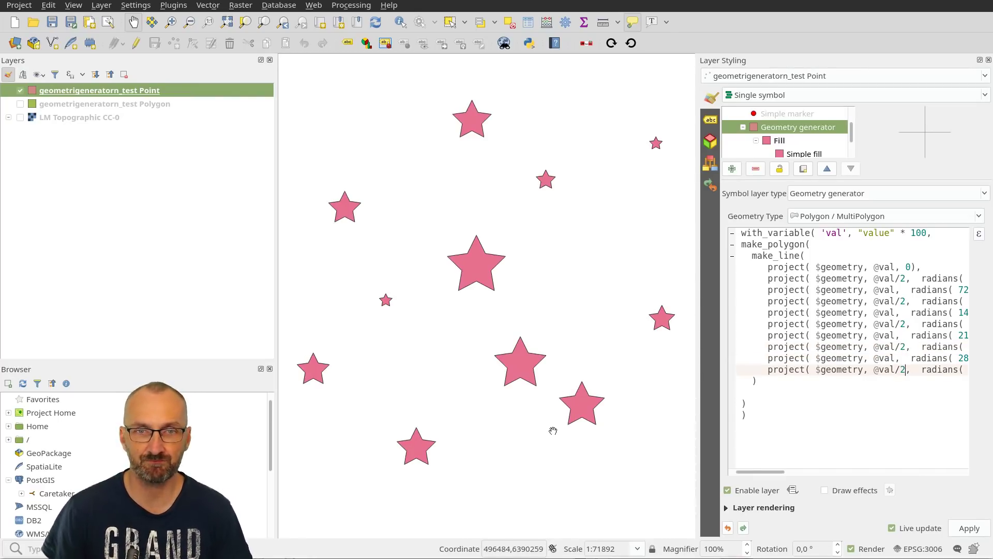
{"action": "mouse_move", "coordinate": [511, 276]}
{"action": "left_mouse_down"}
{"action": "mouse_move", "coordinate": [499, 281]}
{"action": "mouse_move", "coordinate": [514, 277]}
{"action": "left_mouse_up"}
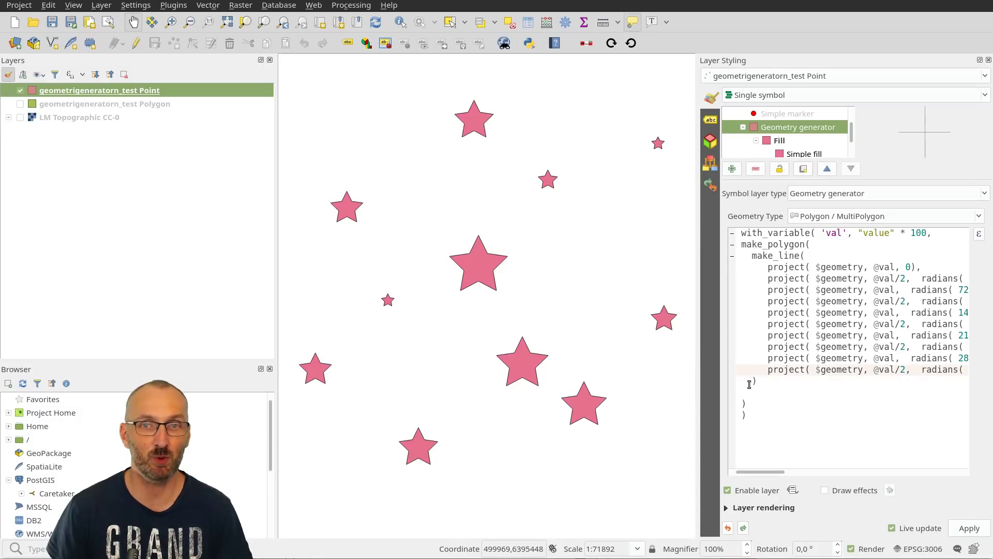
Step: Put smooth( on its own line before with_variable and close it with ) at the expression's end
{"action": "left_click", "coordinate": [739, 234]}
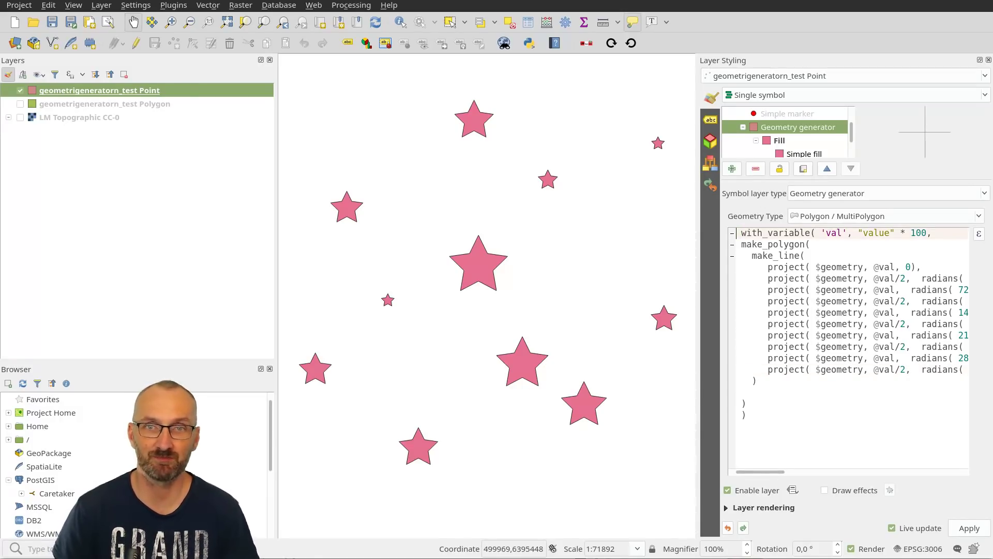
{"action": "type", "text": "smooth("}
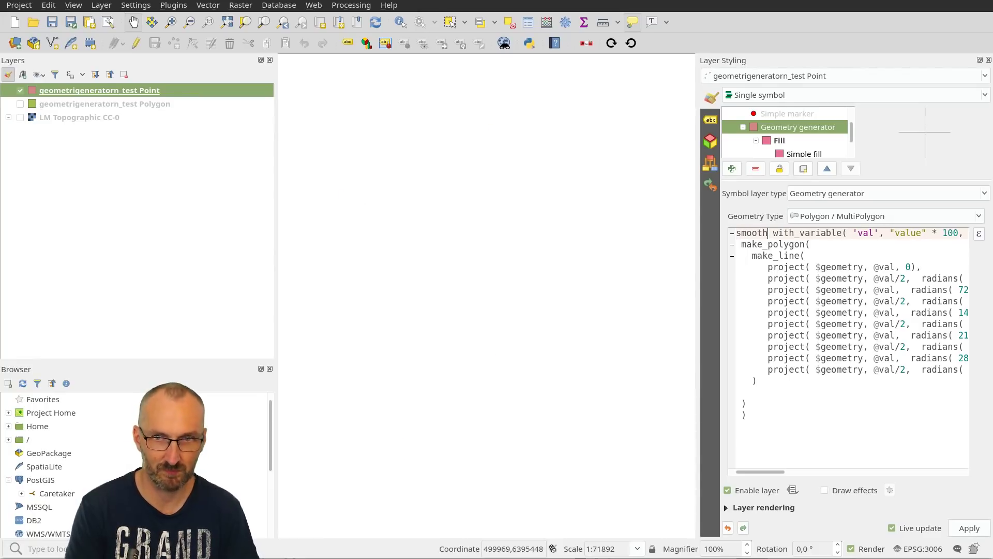
{"action": "key", "text": "Return"}
{"action": "key", "text": "Down"}
{"action": "key", "text": "Down"}
{"action": "key", "text": "Down"}
{"action": "key", "text": "Down"}
{"action": "key", "text": "Down"}
{"action": "key", "text": "Down"}
{"action": "key", "text": "Down"}
{"action": "key", "text": "Down"}
{"action": "key", "text": "Down"}
{"action": "key", "text": "Down"}
{"action": "key", "text": "Down"}
{"action": "key", "text": "Down"}
{"action": "key", "text": "Down"}
{"action": "key", "text": "Down"}
{"action": "key", "text": "Down"}
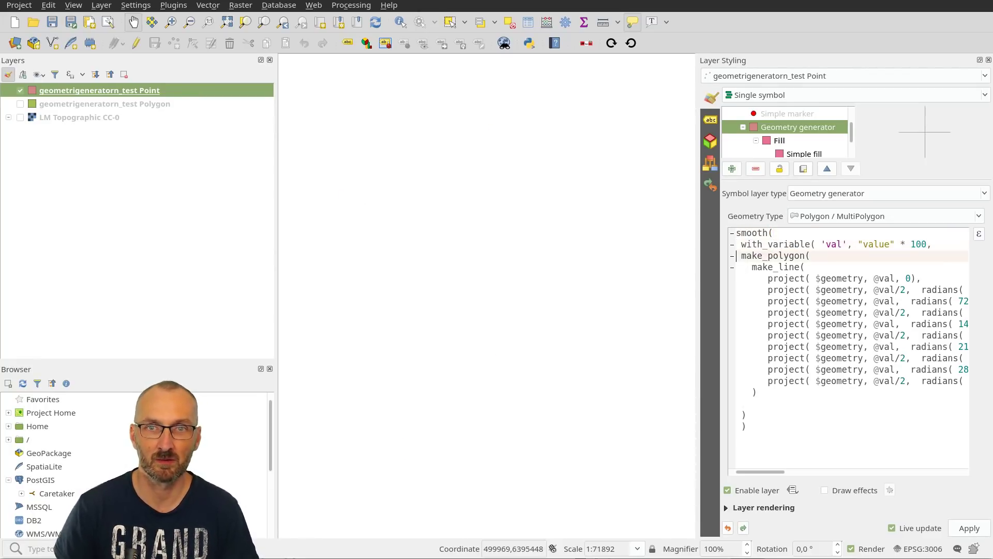
{"action": "key", "text": "Return"}
{"action": "type", "text": ")"}
{"action": "key", "text": "Return"}
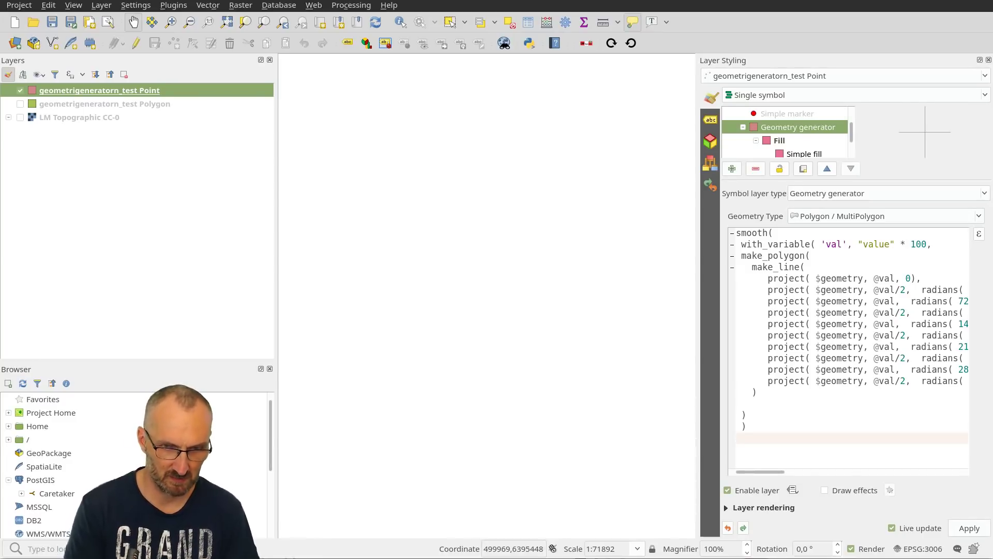
{"action": "type", "text": ")"}
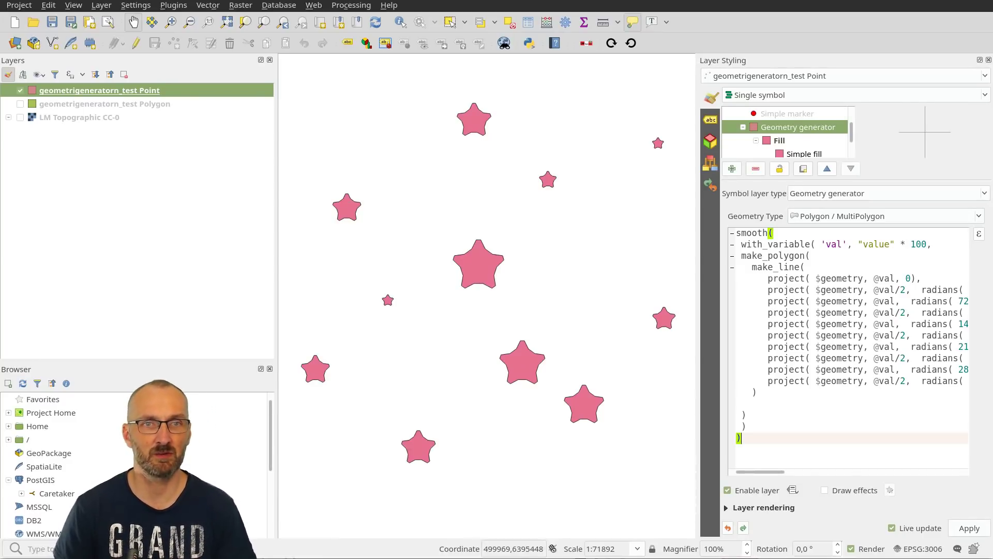
{"action": "scroll", "coordinate": [448, 261], "scroll_direction": "up", "scroll_amount": 1}
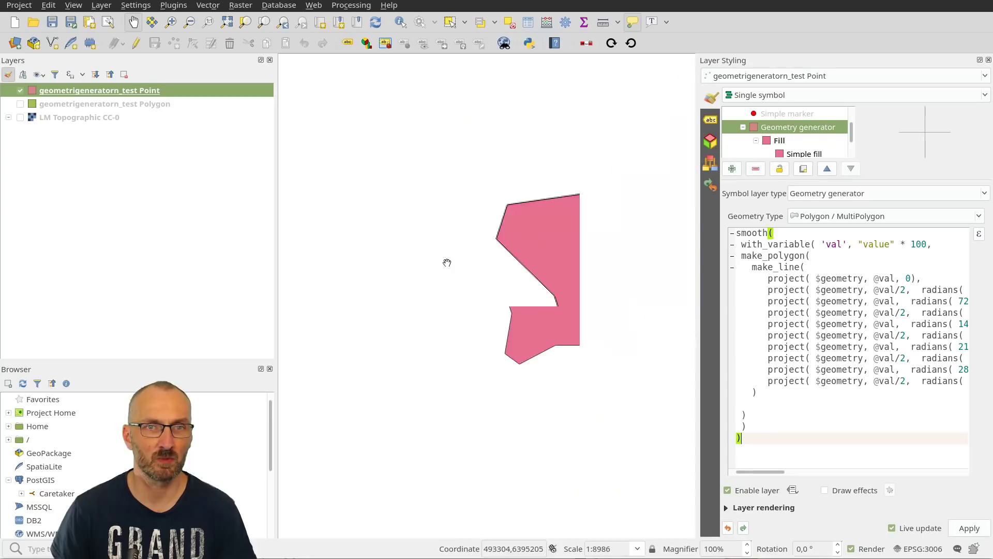
{"action": "left_click_drag", "start_coordinate": [448, 262], "coordinate": [508, 298]}
{"action": "scroll", "coordinate": [509, 298], "scroll_direction": "up", "scroll_amount": 1}
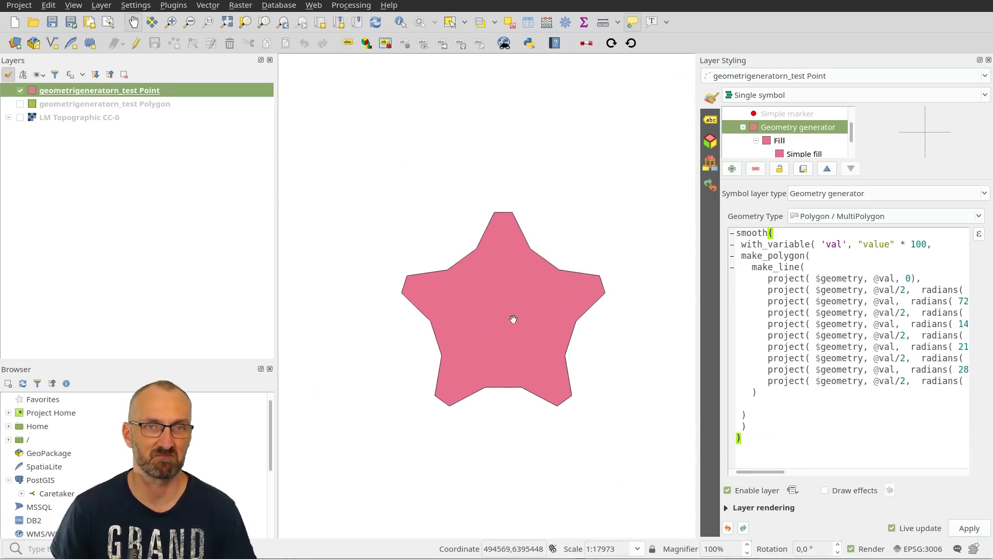
{"action": "scroll", "coordinate": [510, 297], "scroll_direction": "down", "scroll_amount": 1}
{"action": "scroll", "coordinate": [548, 326], "scroll_direction": "down", "scroll_amount": 2}
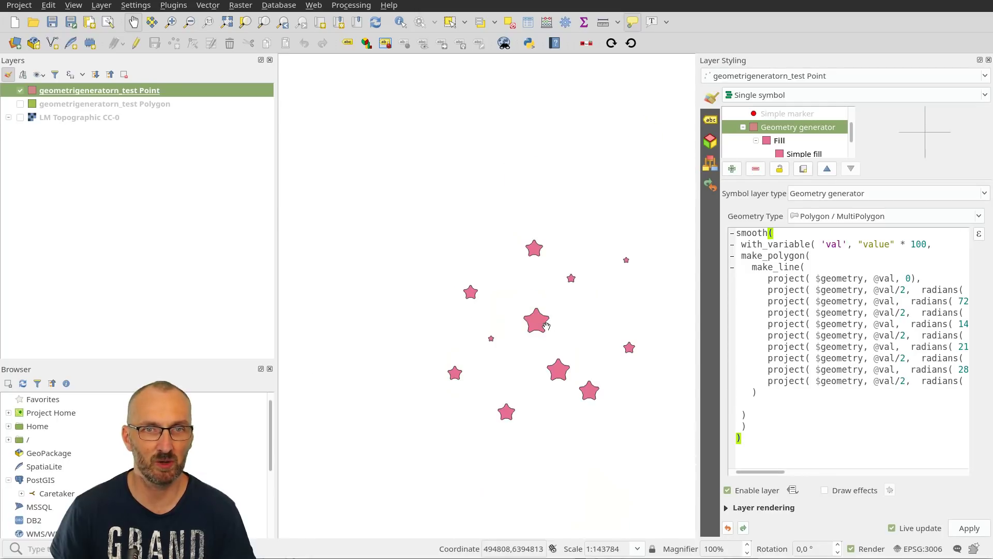
{"action": "scroll", "coordinate": [574, 288], "scroll_direction": "up", "scroll_amount": 1}
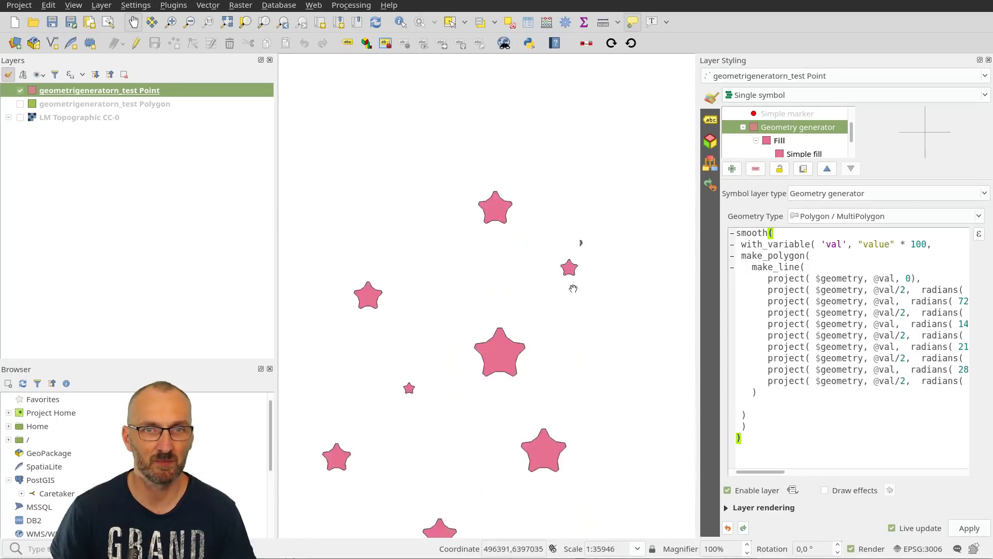
Step: Insert ,3 before smooth()'s closing bracket and pan the map to check the rounder stars
{"action": "left_click", "coordinate": [758, 427]}
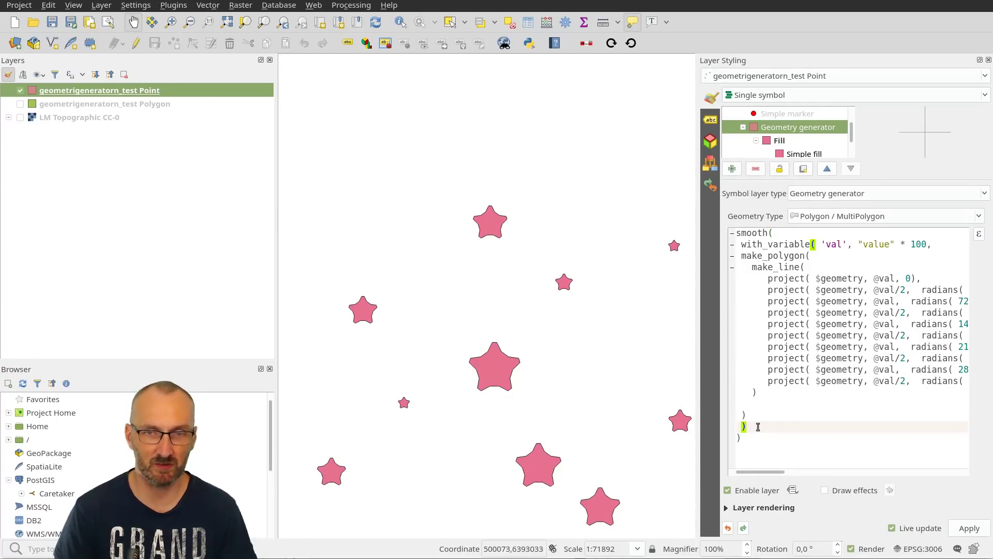
{"action": "key", "text": "Down"}
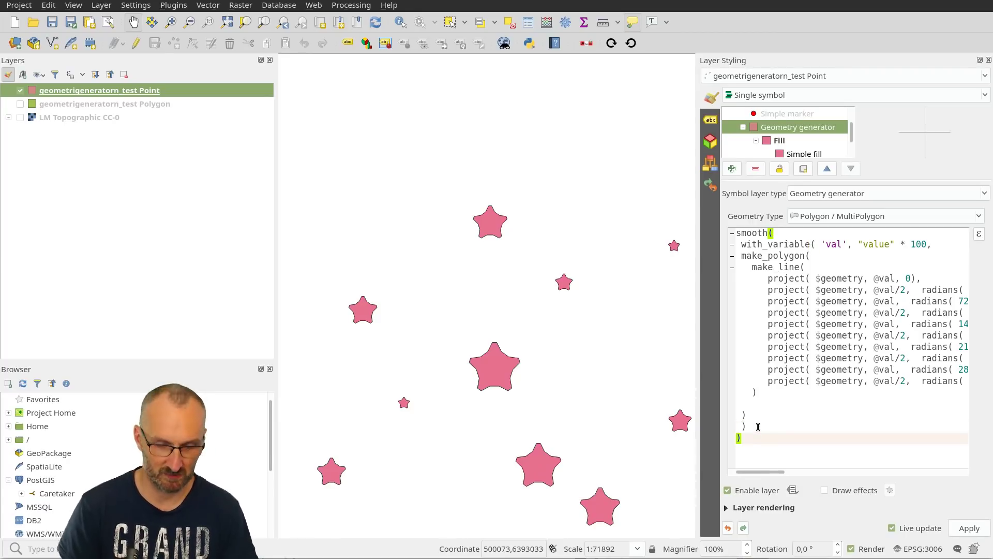
{"action": "type", "text": ",3"}
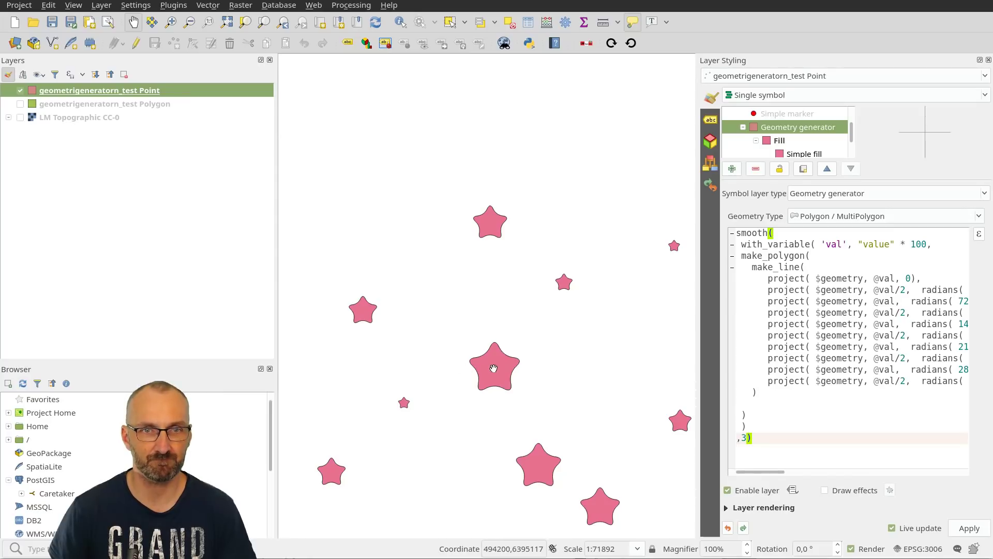
{"action": "scroll", "coordinate": [496, 366], "scroll_direction": "up", "scroll_amount": 1}
{"action": "scroll", "coordinate": [508, 381], "scroll_direction": "down", "scroll_amount": 1}
{"action": "left_click_drag", "start_coordinate": [510, 396], "coordinate": [490, 278]}
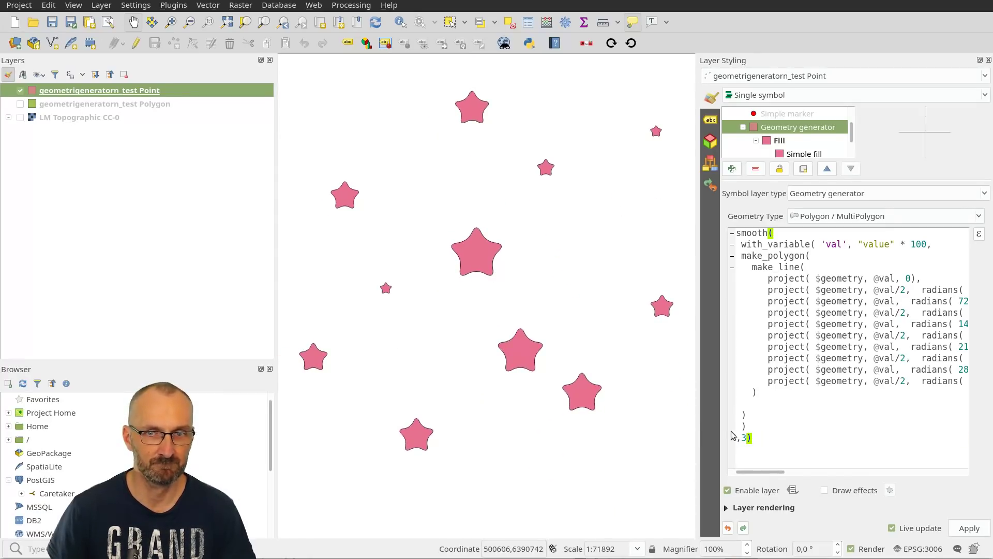
{"action": "left_click", "coordinate": [759, 438]}
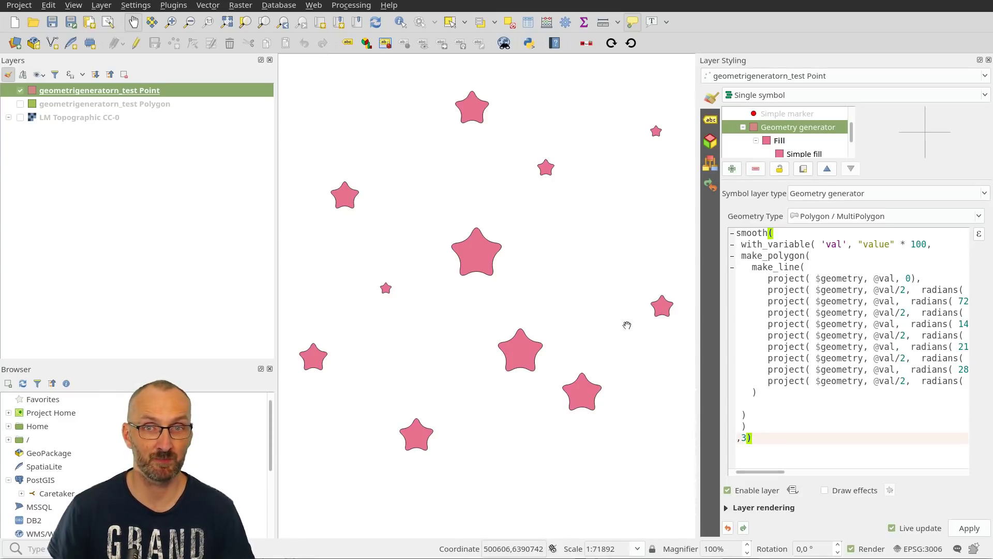
{"action": "left_click_drag", "start_coordinate": [521, 339], "coordinate": [523, 366]}
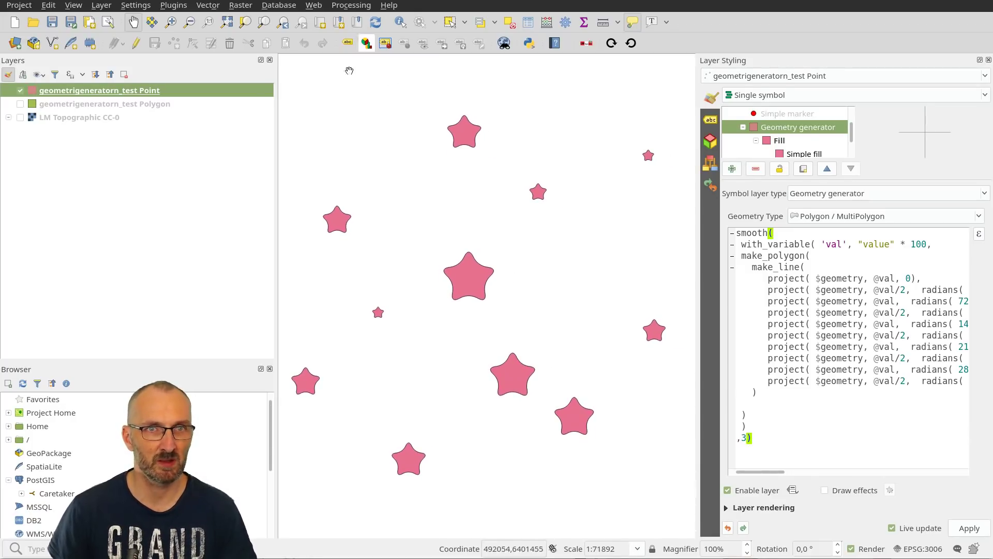
{"action": "mouse_move", "coordinate": [484, 294]}
{"action": "left_mouse_down"}
{"action": "mouse_move", "coordinate": [499, 298]}
{"action": "mouse_move", "coordinate": [488, 295]}
{"action": "left_mouse_up"}
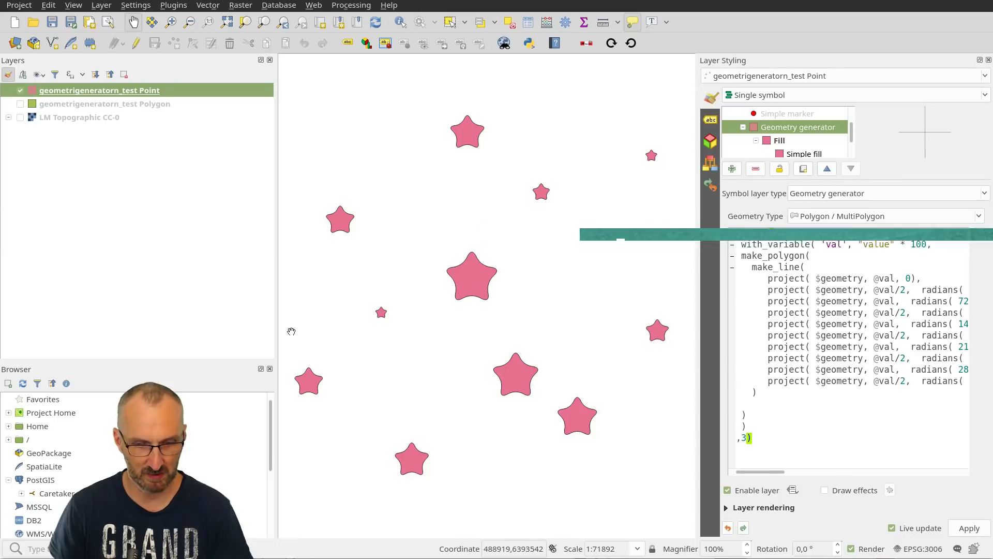
Step: In the attribute table, set feature fid 4's value to 10, save the edits, and close it
{"action": "key", "text": "F6"}
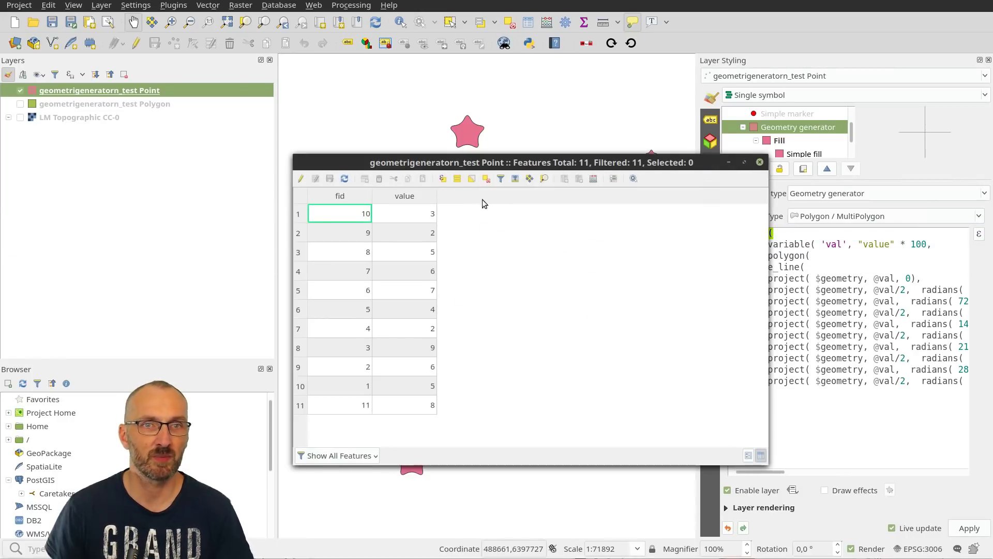
{"action": "left_click_drag", "start_coordinate": [490, 159], "coordinate": [252, 156]}
{"action": "left_click", "coordinate": [187, 331]}
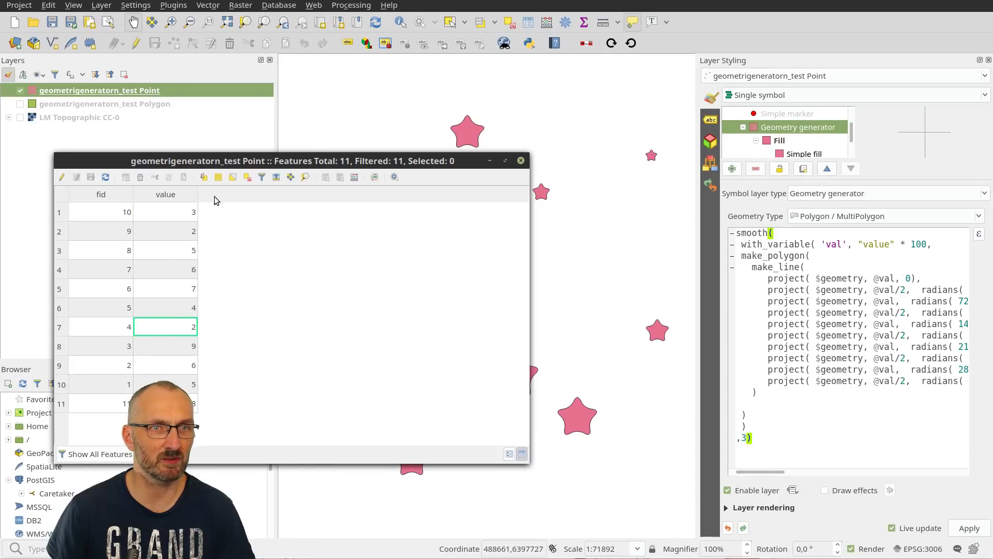
{"action": "left_click", "coordinate": [61, 177]}
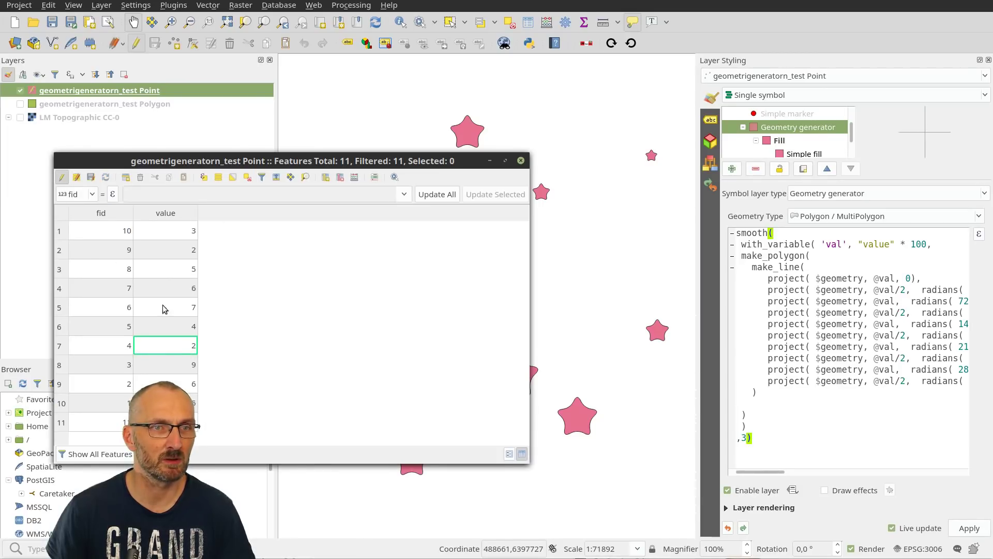
{"action": "double_click", "coordinate": [176, 345]}
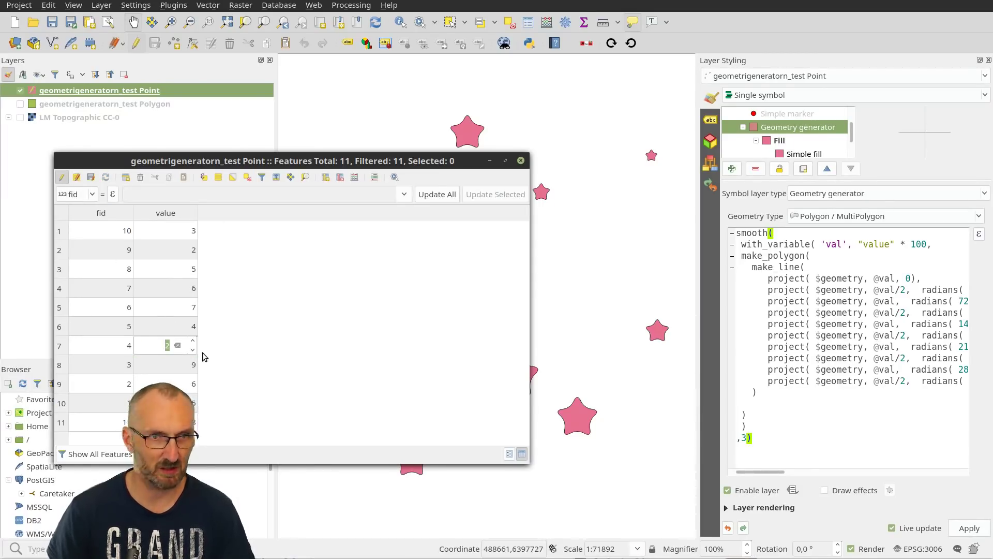
{"action": "key", "text": "Return"}
{"action": "left_click", "coordinate": [90, 177]}
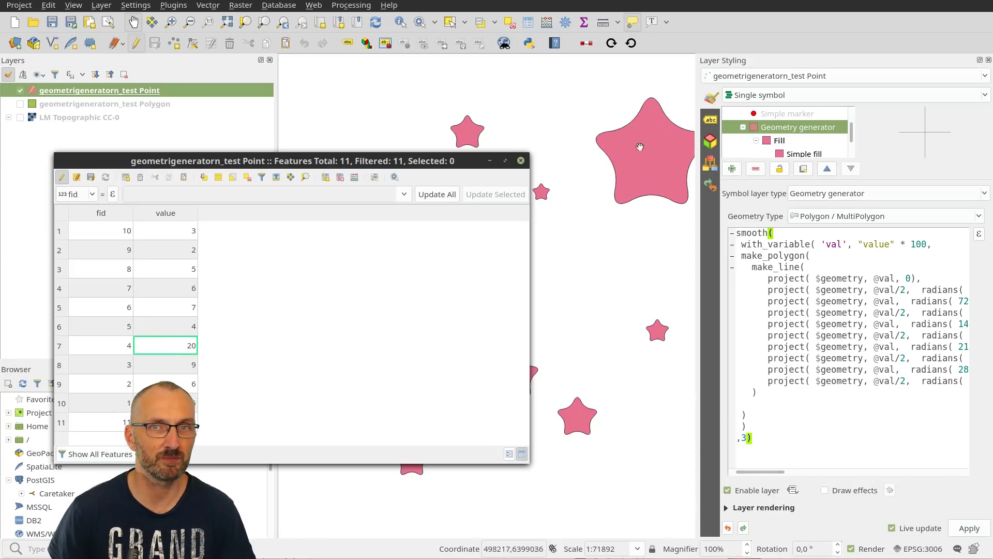
{"action": "double_click", "coordinate": [182, 348]}
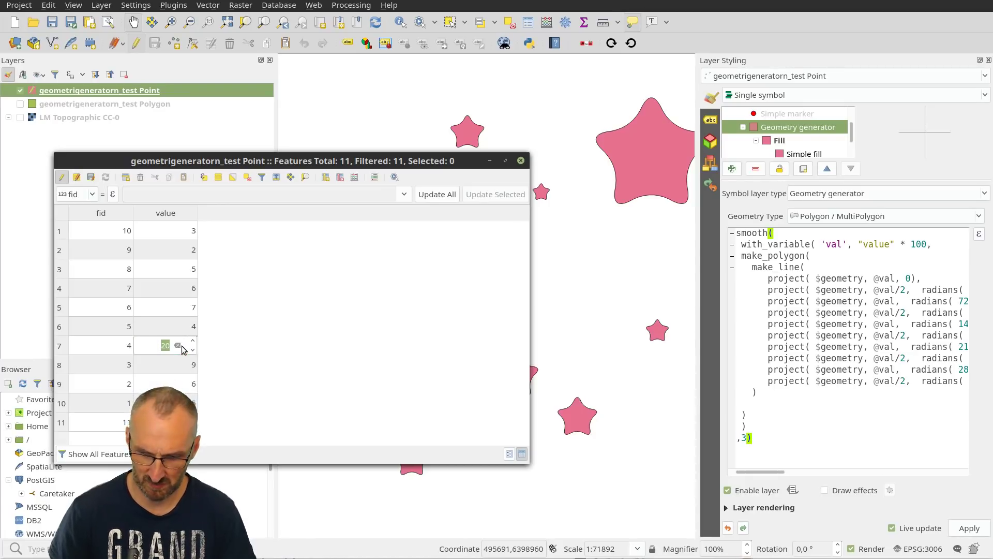
{"action": "type", "text": "10"}
{"action": "key", "text": "Return"}
{"action": "left_click", "coordinate": [91, 177]}
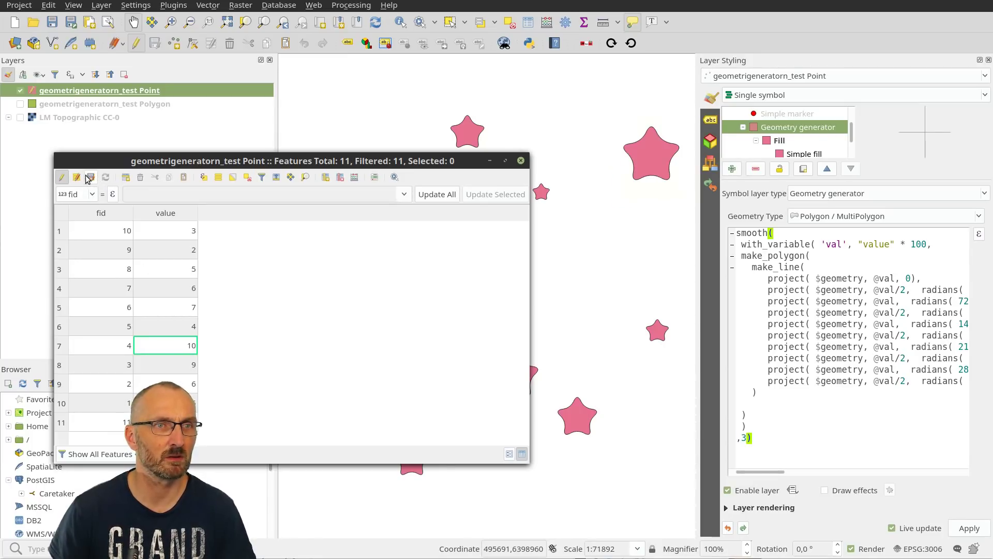
{"action": "left_click", "coordinate": [63, 177]}
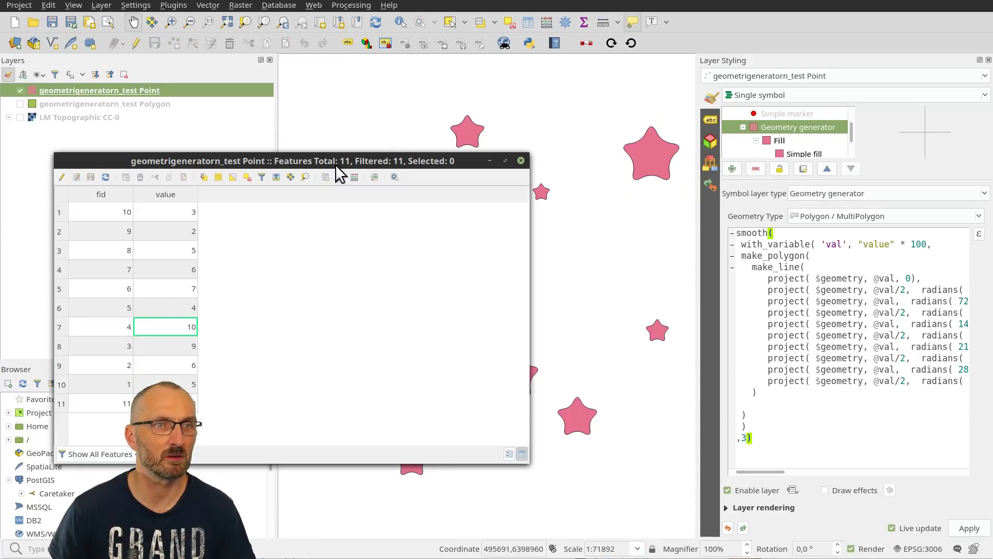
{"action": "left_click", "coordinate": [521, 160]}
Step: Collapse the Geometry generator node and select the Simple marker symbol layer
{"action": "left_click_drag", "start_coordinate": [552, 308], "coordinate": [561, 311]}
{"action": "scroll", "coordinate": [560, 311], "scroll_direction": "up", "scroll_amount": 1}
{"action": "scroll", "coordinate": [561, 311], "scroll_direction": "down", "scroll_amount": 2}
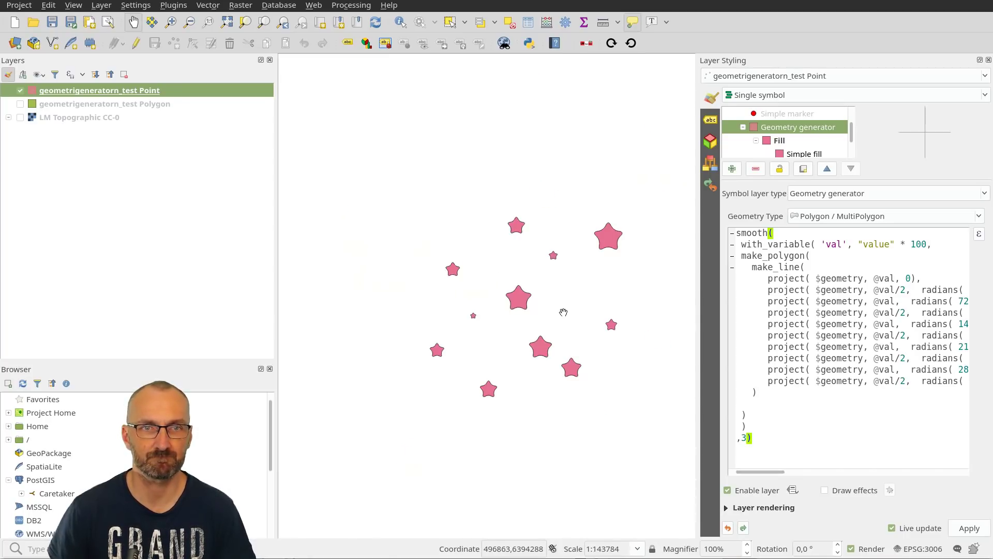
{"action": "scroll", "coordinate": [563, 312], "scroll_direction": "up", "scroll_amount": 1}
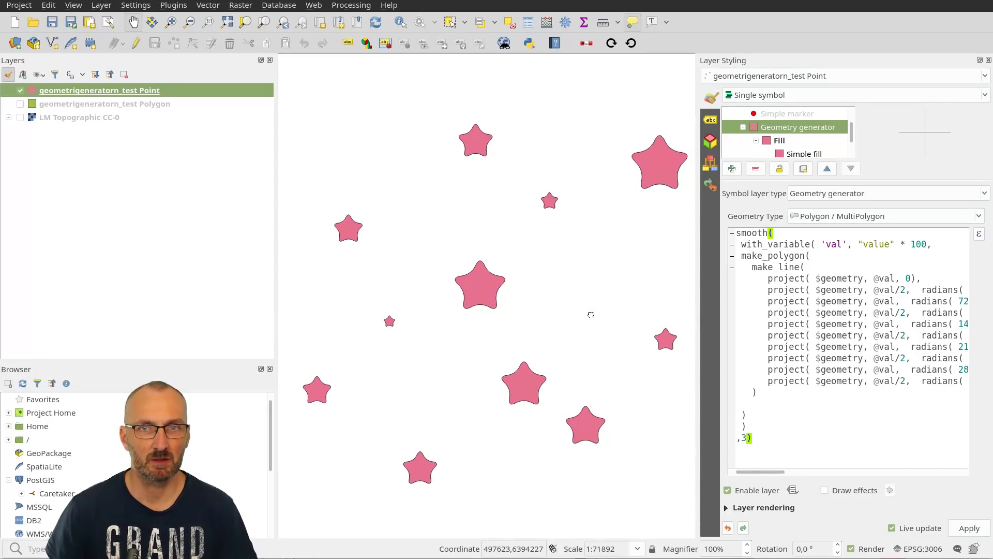
{"action": "left_click_drag", "start_coordinate": [589, 314], "coordinate": [588, 289]}
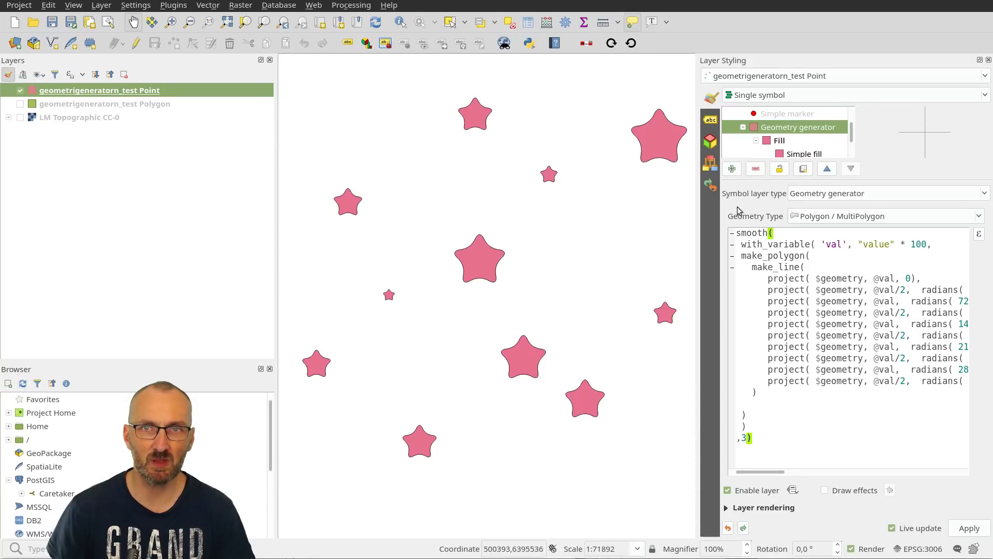
{"action": "left_click", "coordinate": [743, 128]}
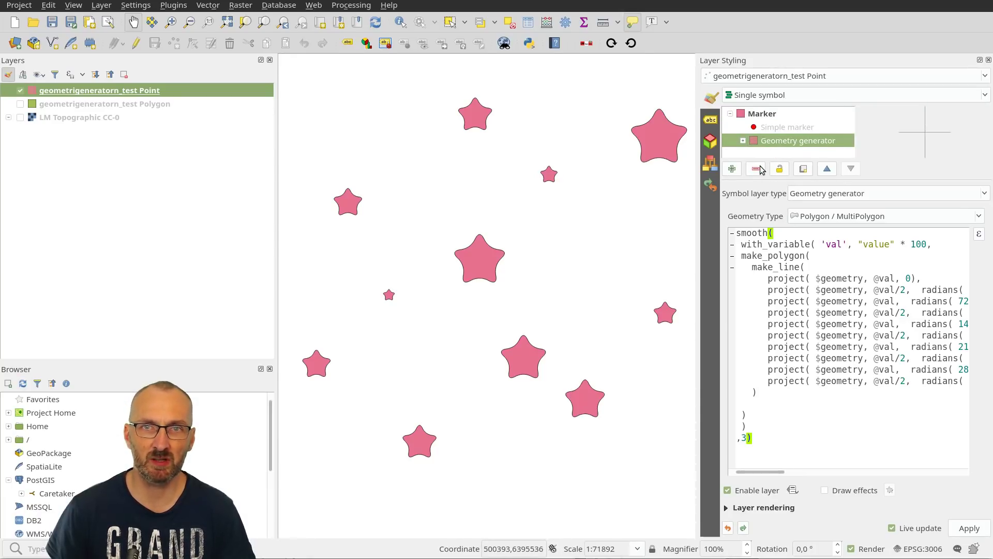
{"action": "left_click", "coordinate": [767, 129]}
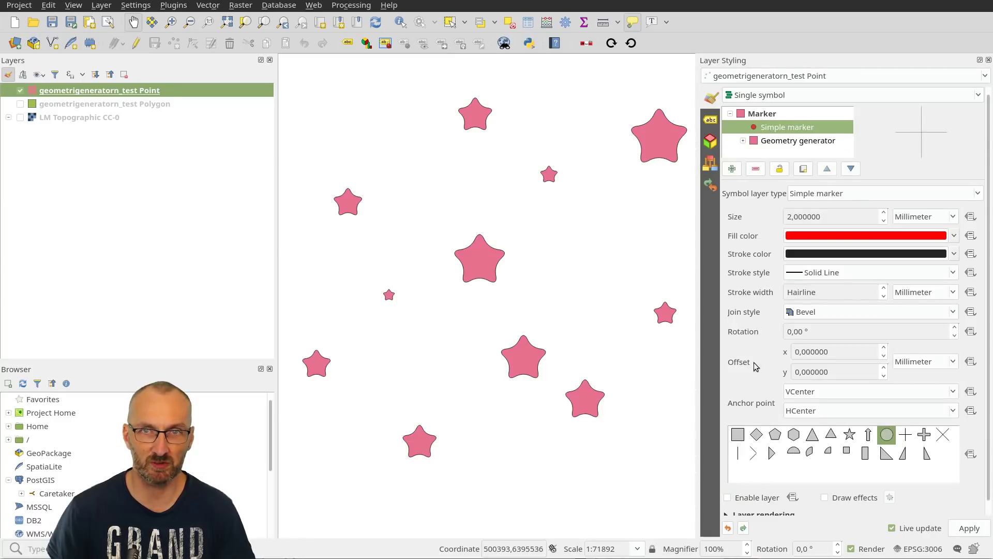
Step: Disable the Simple marker layer, duplicate the star Geometry generator, and drag the copy above the original
{"action": "left_click", "coordinate": [728, 497]}
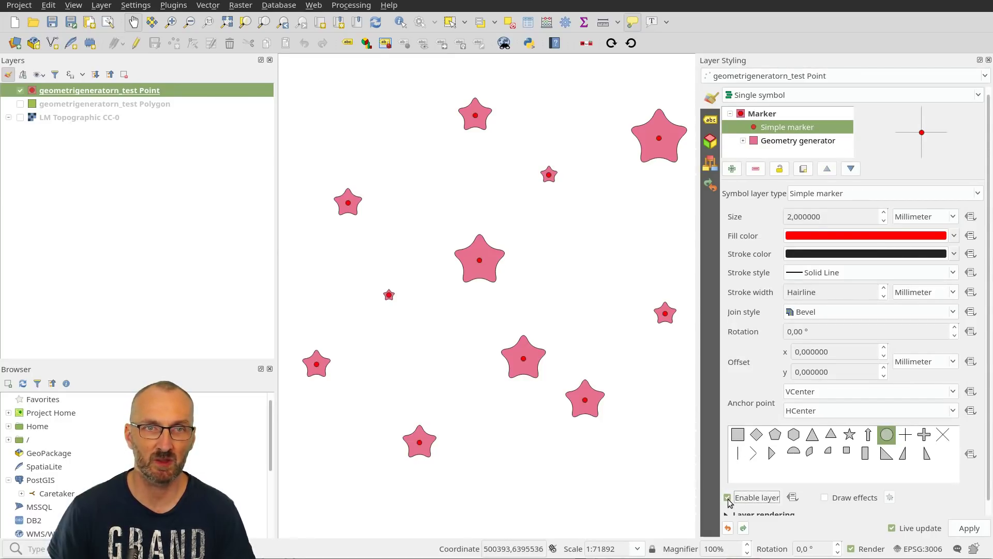
{"action": "left_click", "coordinate": [728, 498]}
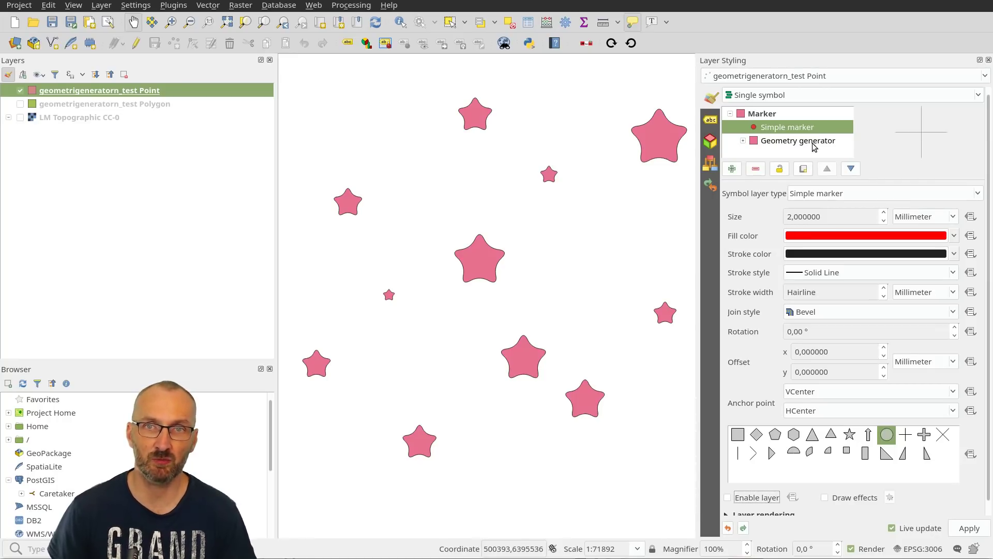
{"action": "left_click", "coordinate": [796, 145]}
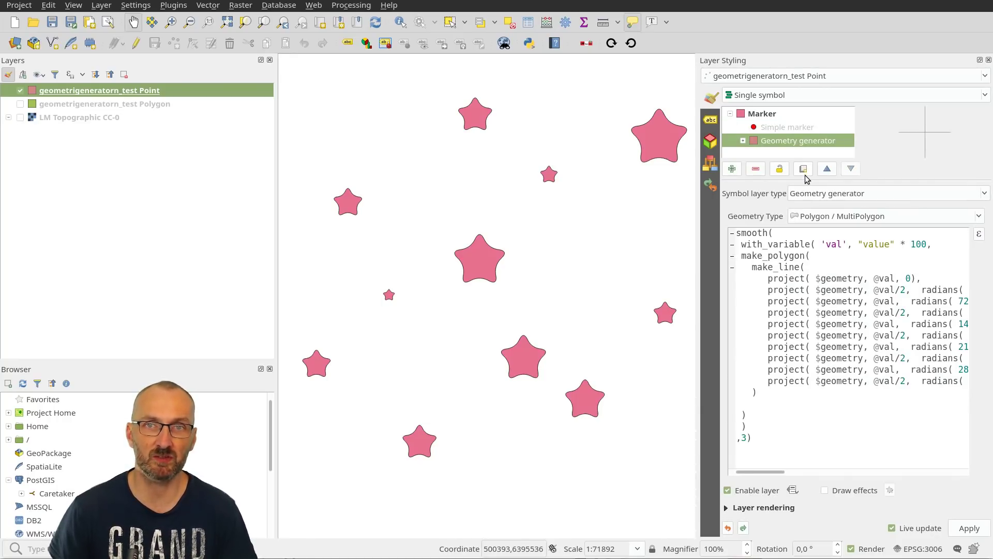
{"action": "left_click", "coordinate": [803, 169]}
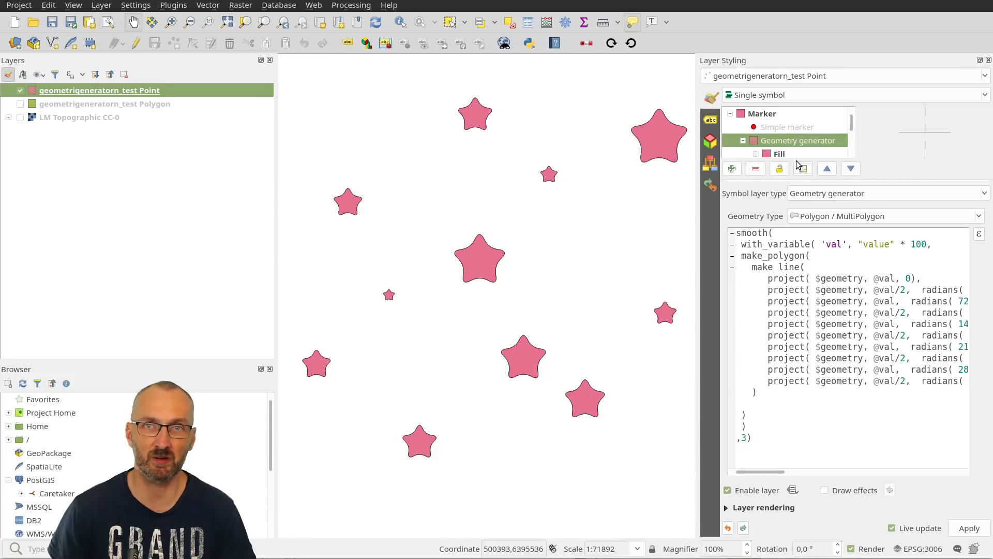
{"action": "left_click", "coordinate": [741, 141]}
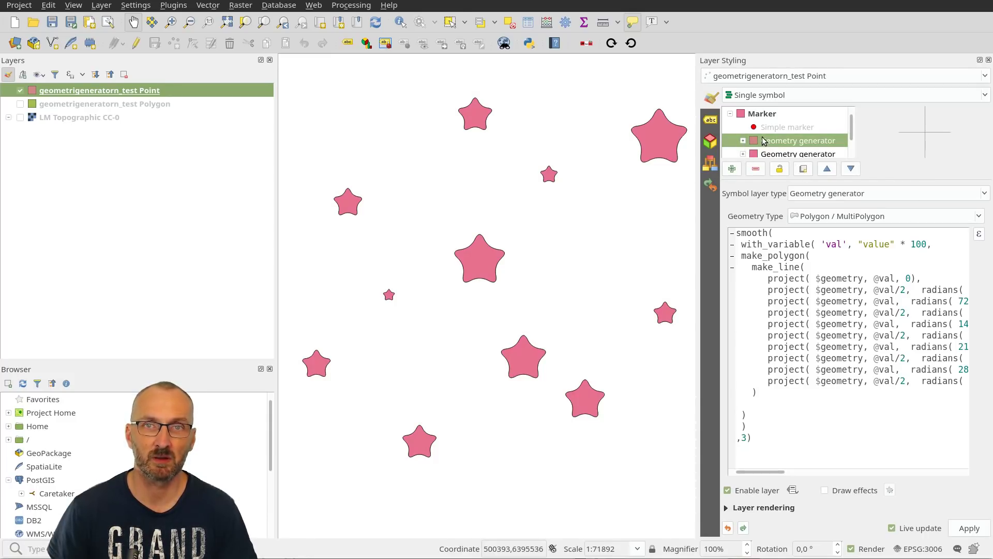
{"action": "left_click", "coordinate": [769, 153]}
{"action": "scroll", "coordinate": [768, 155], "scroll_direction": "down", "scroll_amount": 1}
{"action": "left_click_drag", "start_coordinate": [758, 139], "coordinate": [781, 127]}
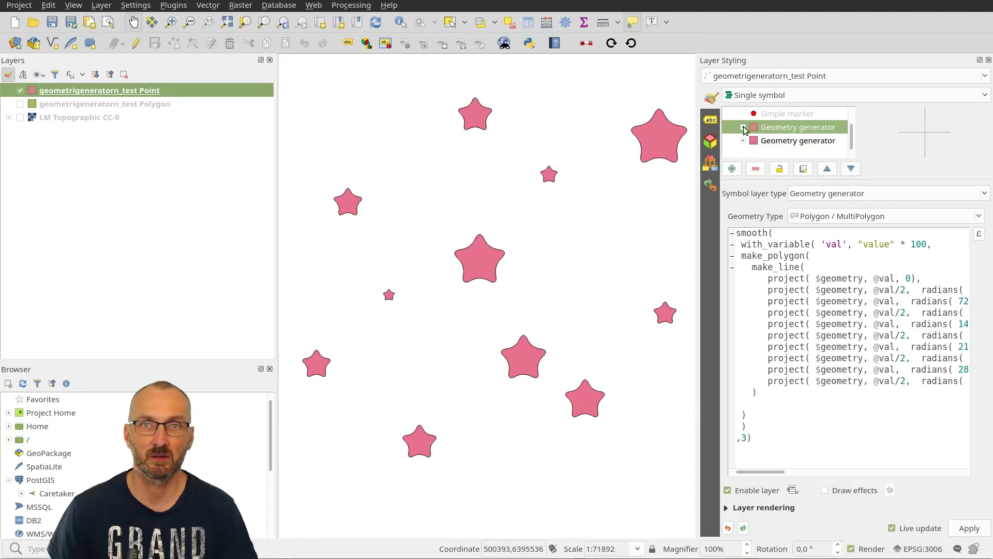
Step: Wrap the copied smoothed-star expression in buffer( … ,-200) to draw an inner star
{"action": "left_click", "coordinate": [738, 236]}
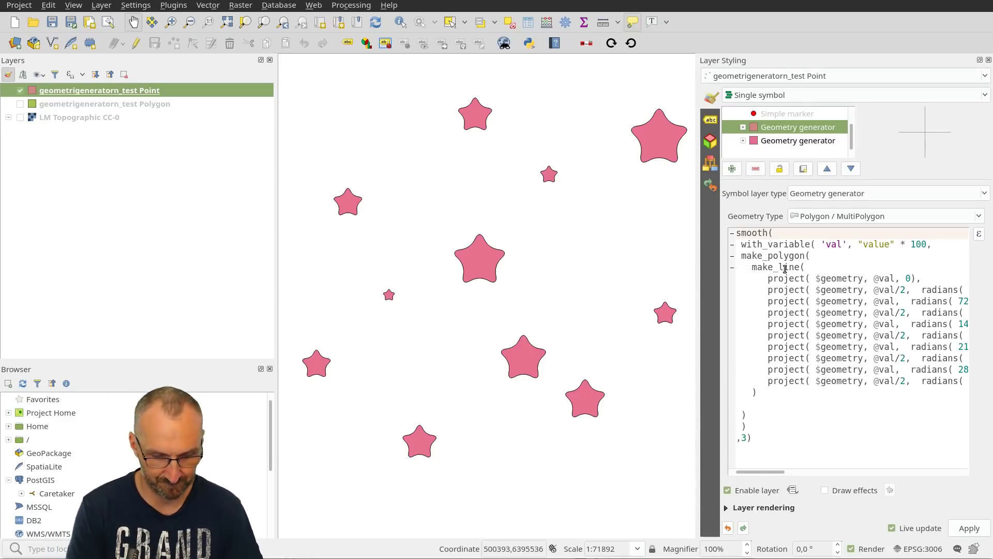
{"action": "type", "text": "buffer"}
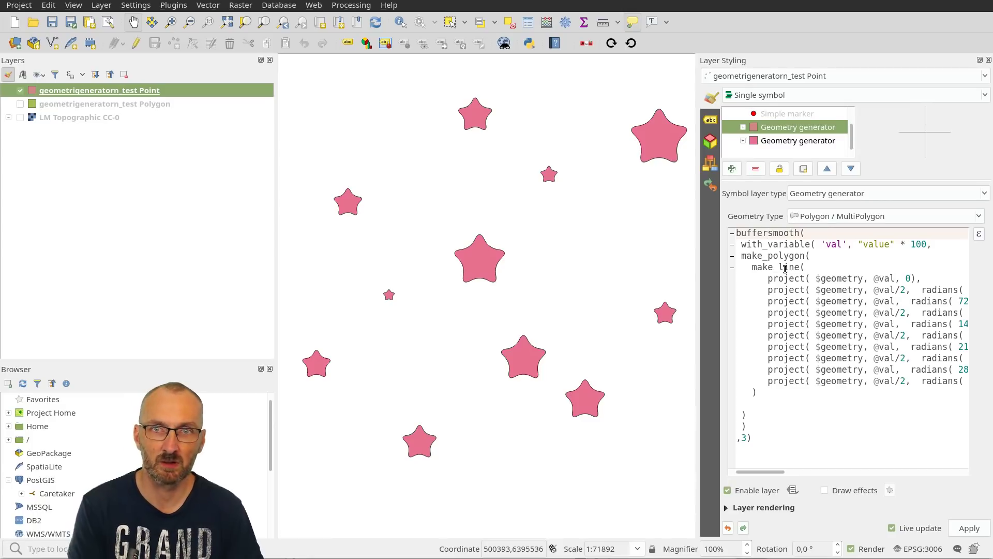
{"action": "type", "text": "("}
{"action": "key", "text": "Return"}
{"action": "key", "text": "Down"}
{"action": "key", "text": "Down"}
{"action": "key", "text": "Down"}
{"action": "key", "text": "Down"}
{"action": "key", "text": "Down"}
{"action": "key", "text": "Down"}
{"action": "key", "text": "Down"}
{"action": "key", "text": "Down"}
{"action": "key", "text": "Down"}
{"action": "key", "text": "Down"}
{"action": "key", "text": "Down"}
{"action": "key", "text": "Down"}
{"action": "key", "text": "Down"}
{"action": "key", "text": "Down"}
{"action": "key", "text": "Down"}
{"action": "key", "text": "Down"}
{"action": "key", "text": "Down"}
{"action": "key", "text": "Down"}
{"action": "key", "text": "End"}
{"action": "type", "text": ")"}
{"action": "key", "text": "Return"}
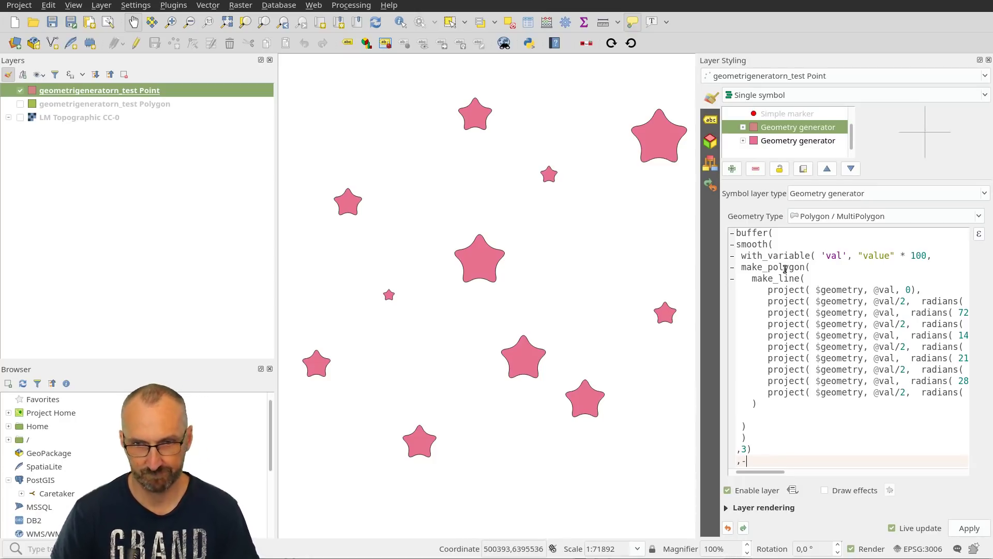
{"action": "type", "text": ",-200)"}
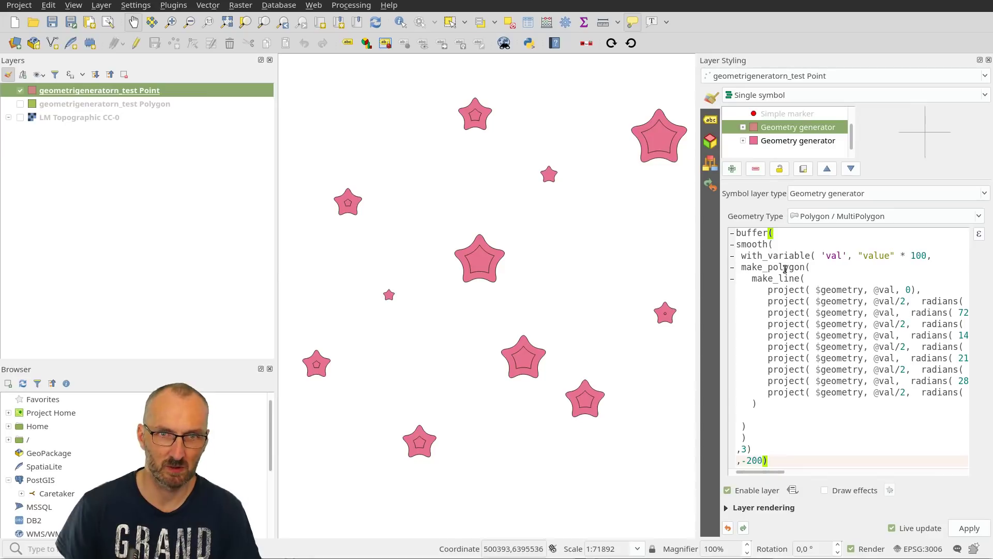
Step: Set the inner star's Simple fill stroke style to No Pen
{"action": "left_click", "coordinate": [743, 127]}
{"action": "scroll", "coordinate": [782, 133], "scroll_direction": "down", "scroll_amount": 1}
{"action": "left_click", "coordinate": [803, 128]}
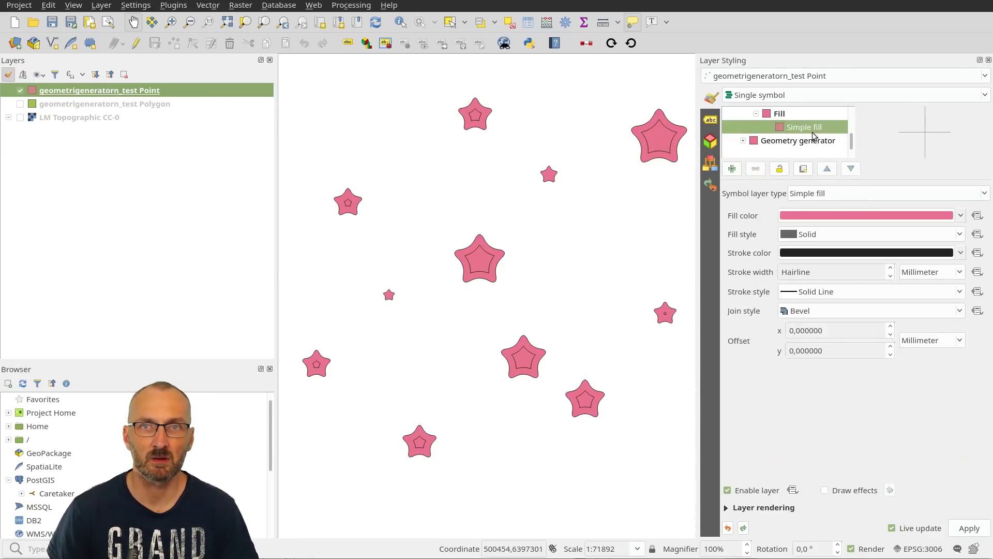
{"action": "left_click", "coordinate": [852, 294]}
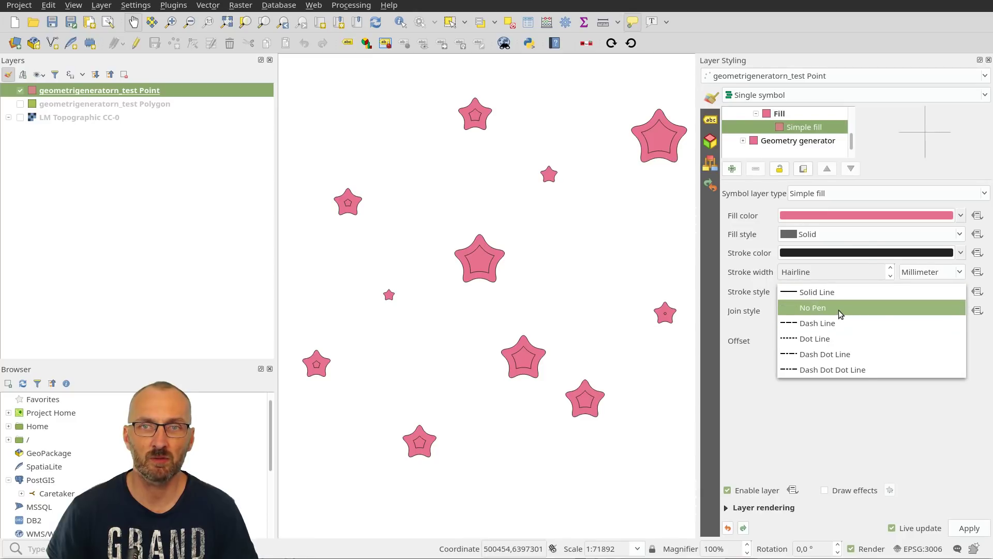
{"action": "left_click", "coordinate": [845, 306]}
Step: Open the fill colour expression builder and insert color_hsv from the Color functions
{"action": "left_click", "coordinate": [977, 215]}
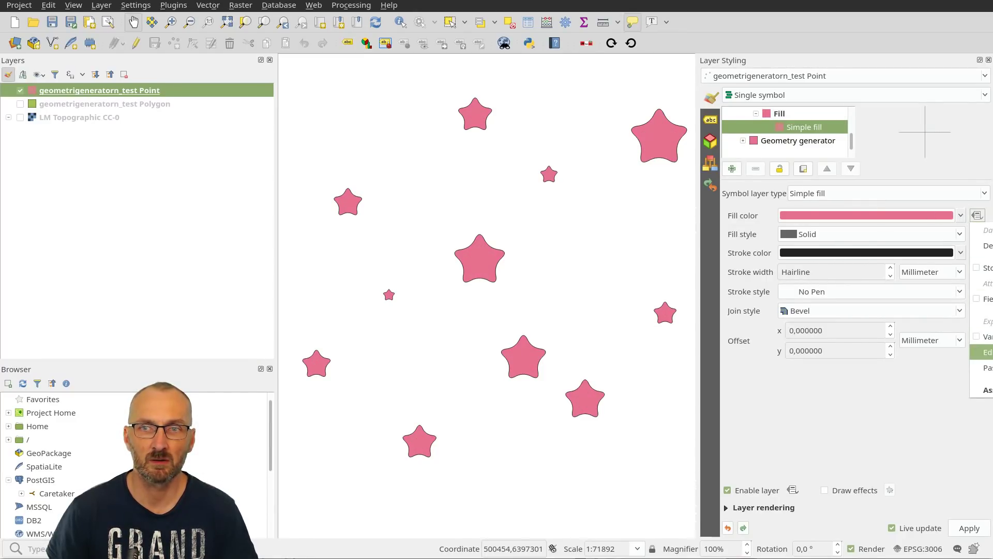
{"action": "left_click", "coordinate": [986, 353]}
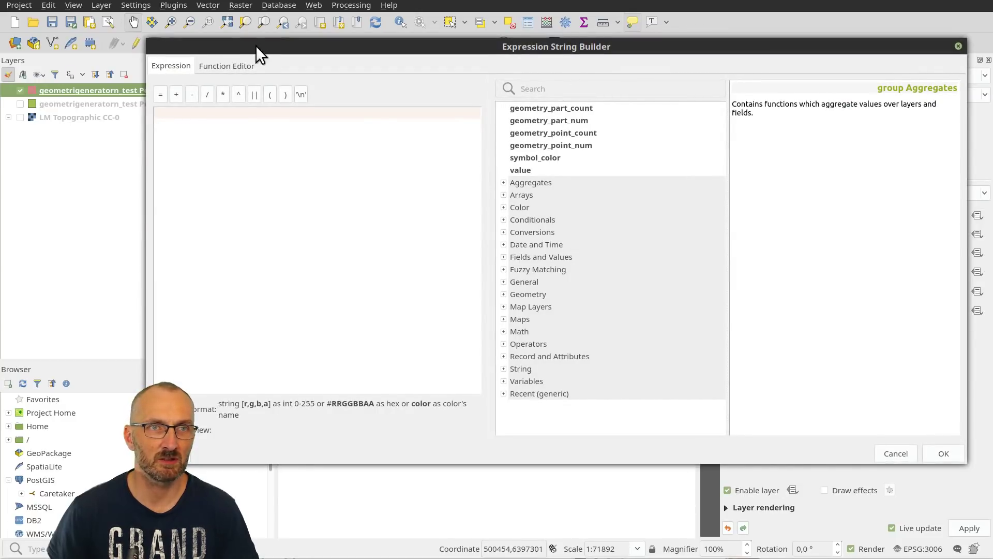
{"action": "left_click_drag", "start_coordinate": [256, 45], "coordinate": [257, 85]}
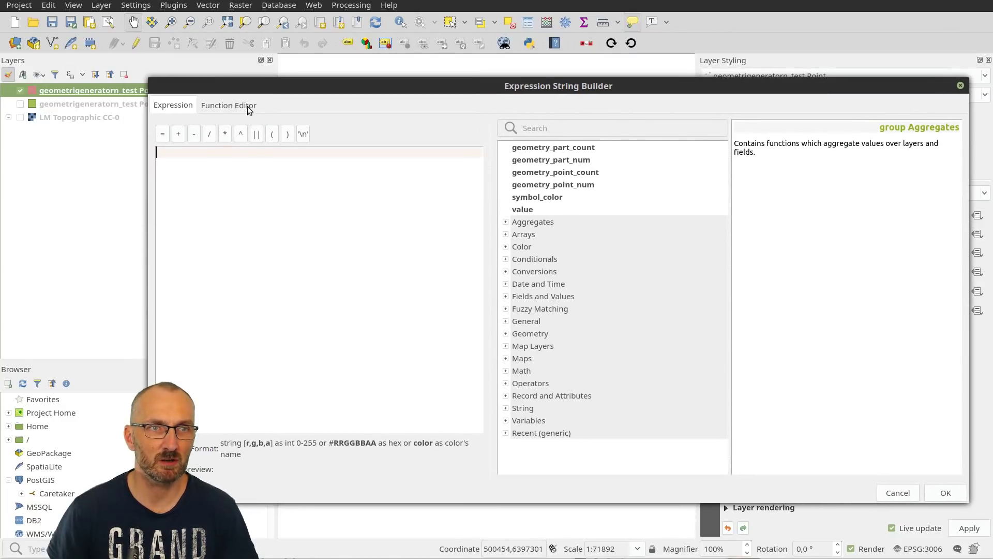
{"action": "left_click", "coordinate": [567, 129]}
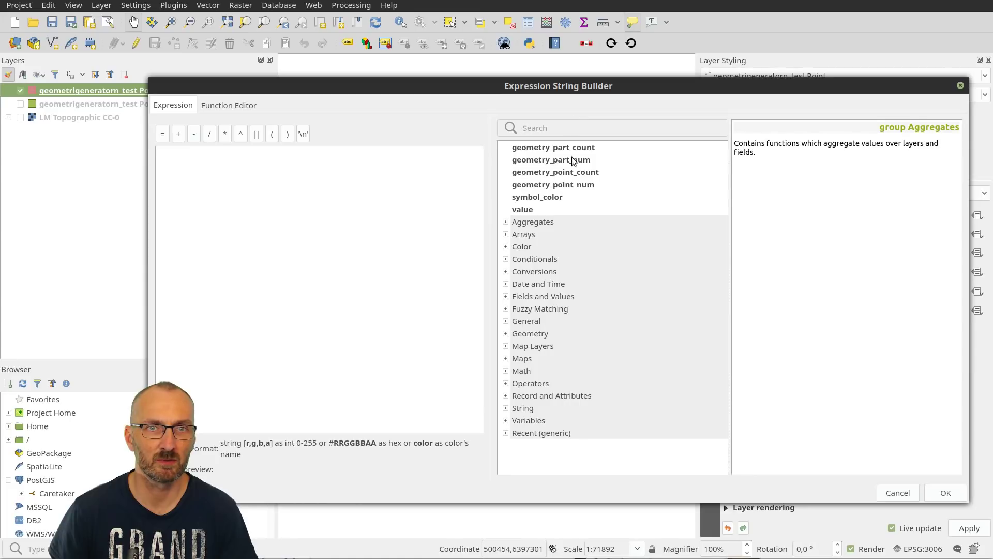
{"action": "left_click", "coordinate": [506, 247]}
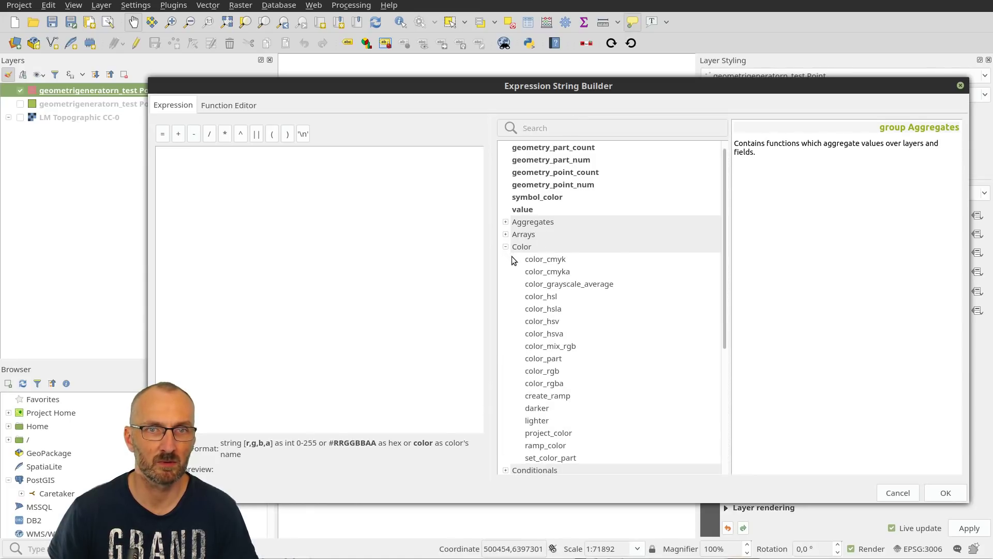
{"action": "left_click", "coordinate": [559, 322]}
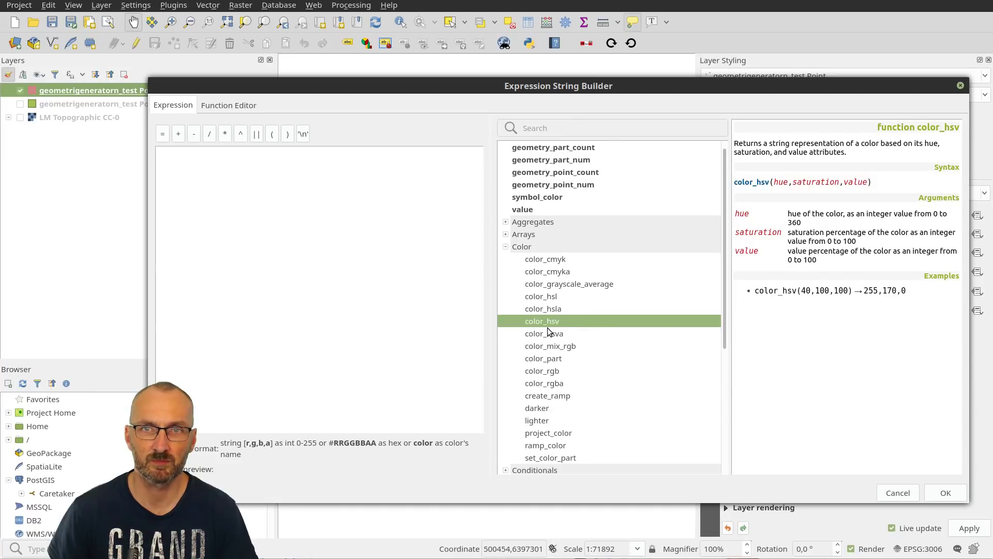
{"action": "double_click", "coordinate": [547, 325]}
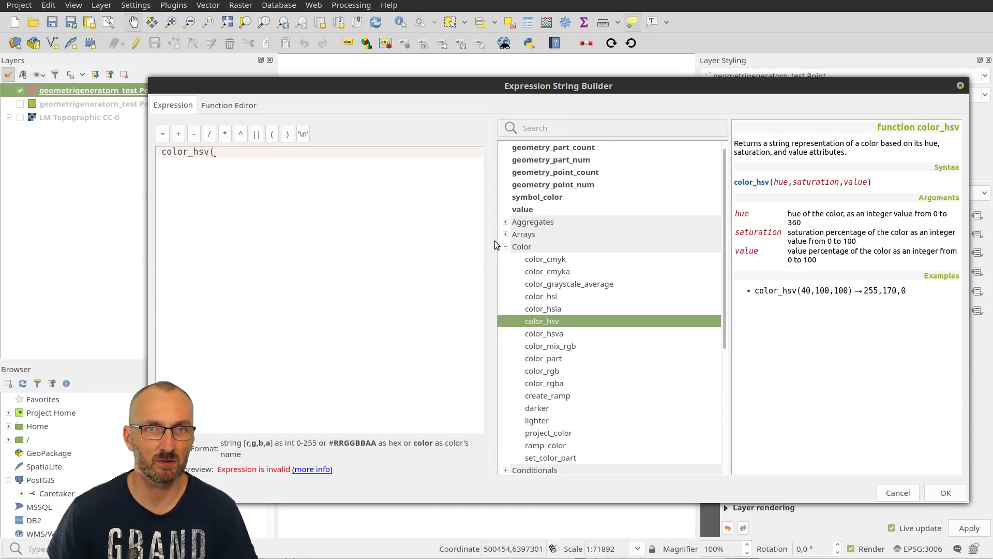
Step: Try a color_hsv(0,0,103) fill colour expression, then clear it
{"action": "left_click_drag", "start_coordinate": [385, 86], "coordinate": [321, 92]}
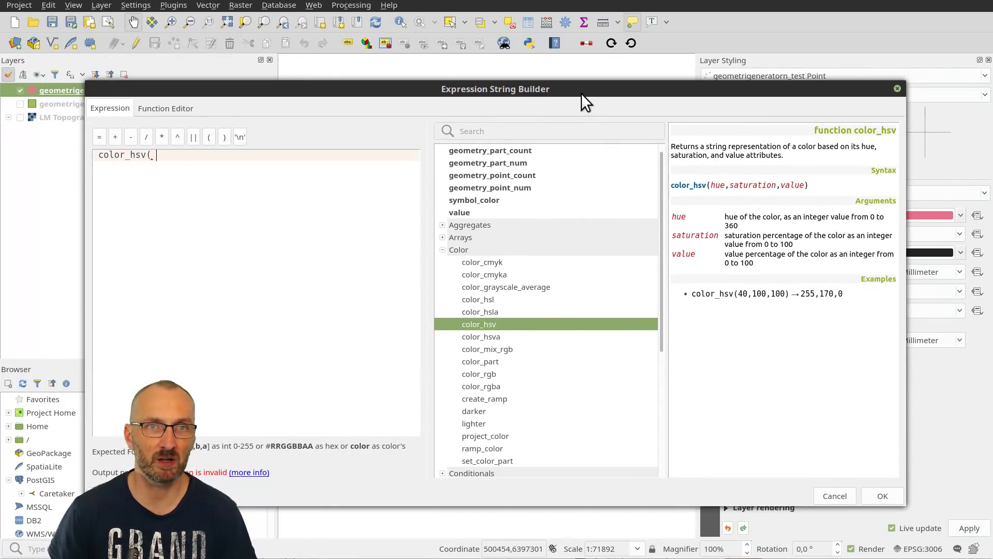
{"action": "left_click_drag", "start_coordinate": [558, 86], "coordinate": [559, 71]}
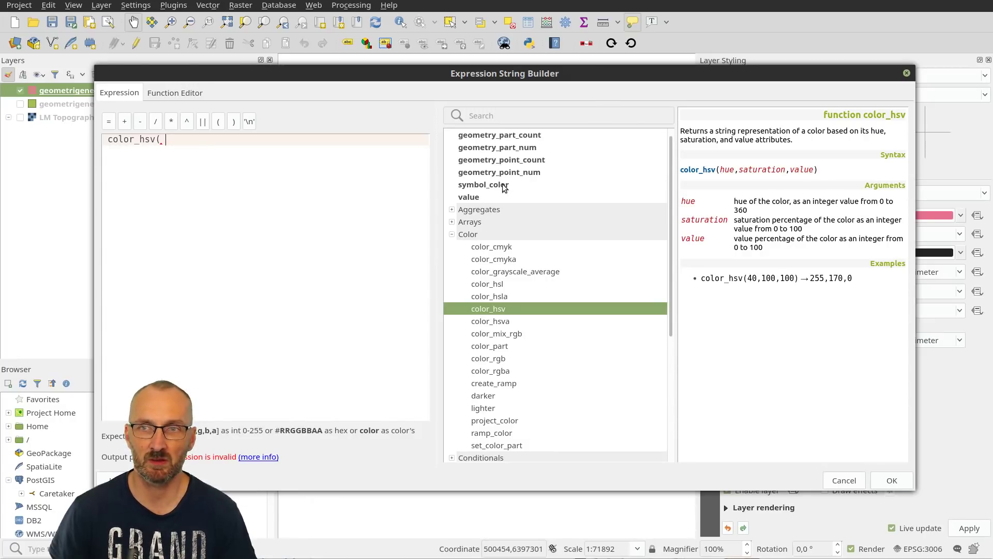
{"action": "left_click_drag", "start_coordinate": [460, 75], "coordinate": [446, 80]}
{"action": "left_click", "coordinate": [333, 145]}
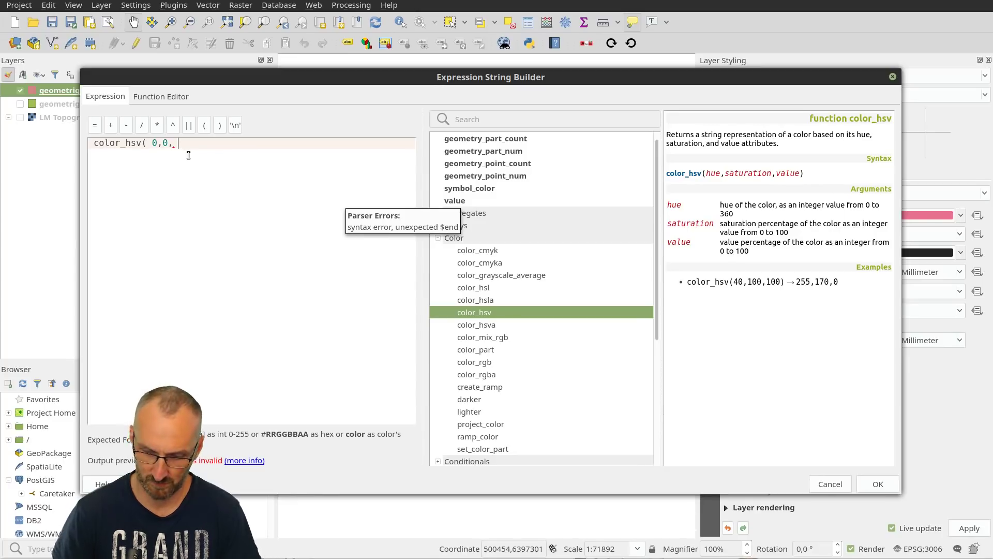
{"action": "type", "text": "10"}
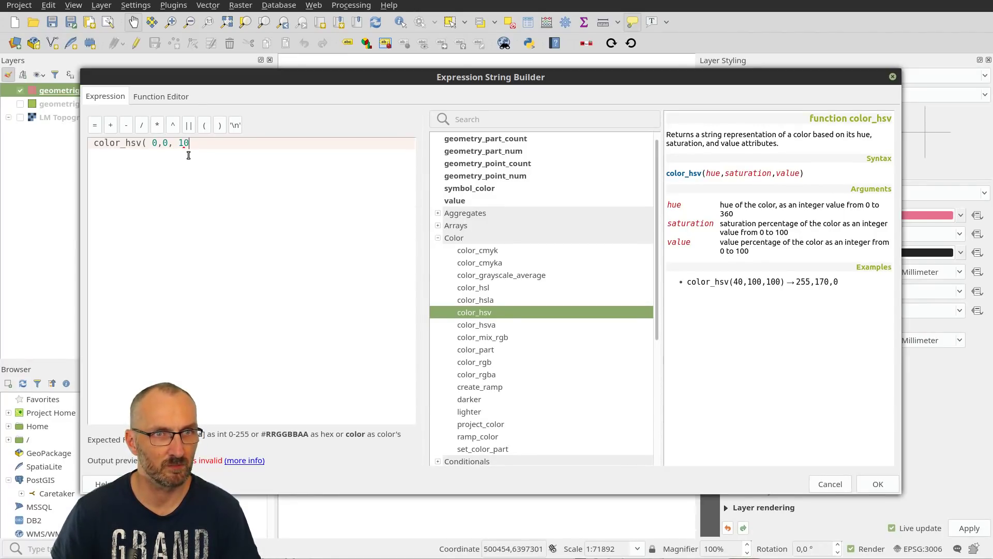
{"action": "type", "text": "3)"}
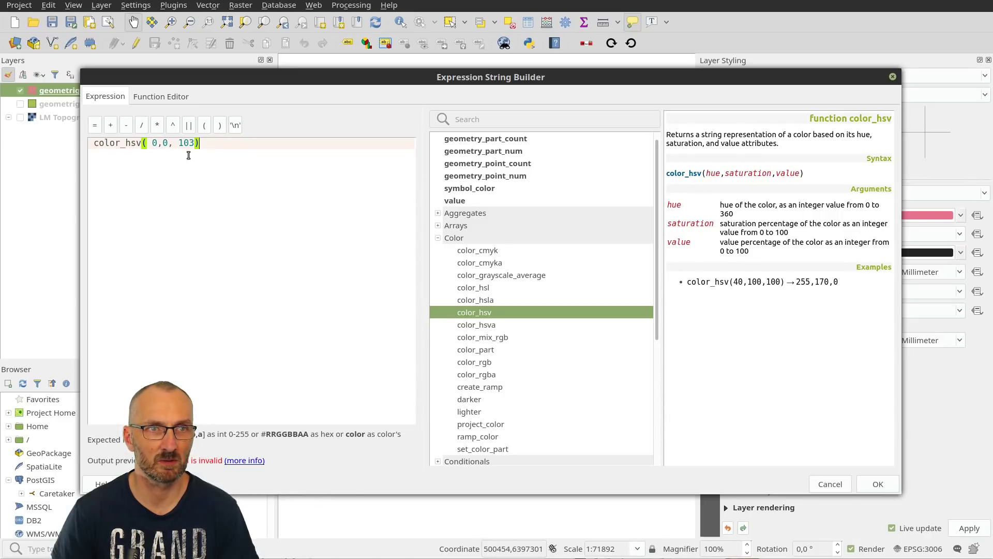
{"action": "key", "text": "ctrl+a"}
{"action": "key", "text": "BackSpace"}
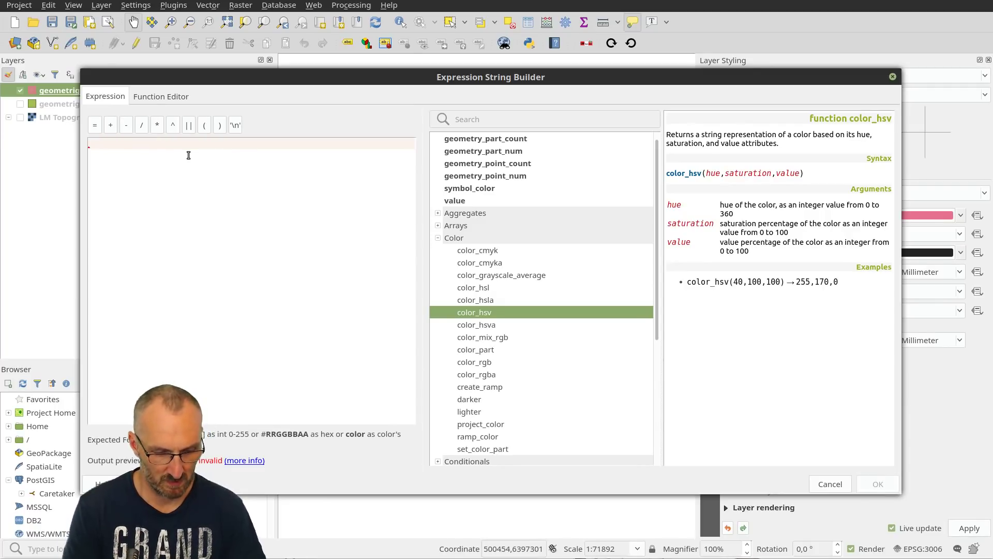
{"action": "type", "text": "1ighter("}
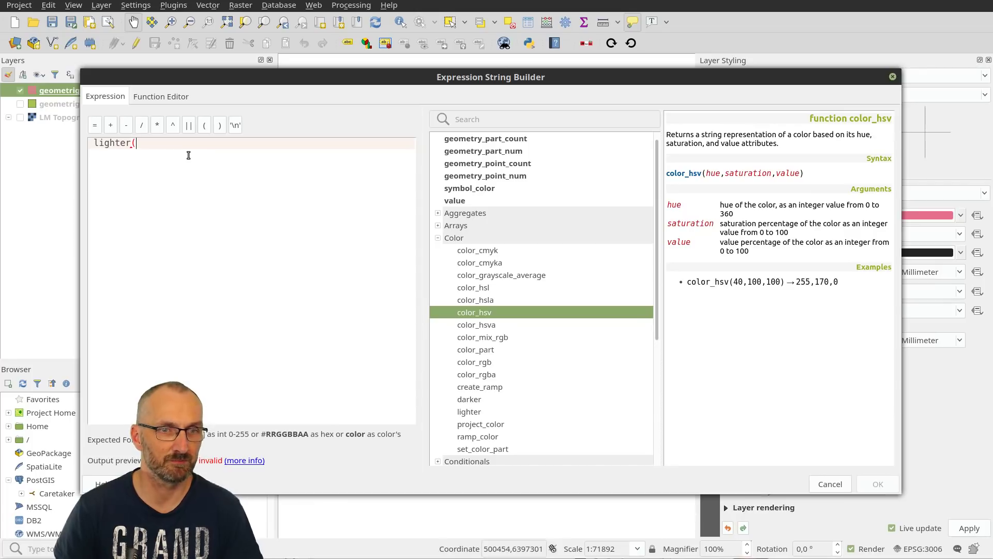
{"action": "type", "text": ")"}
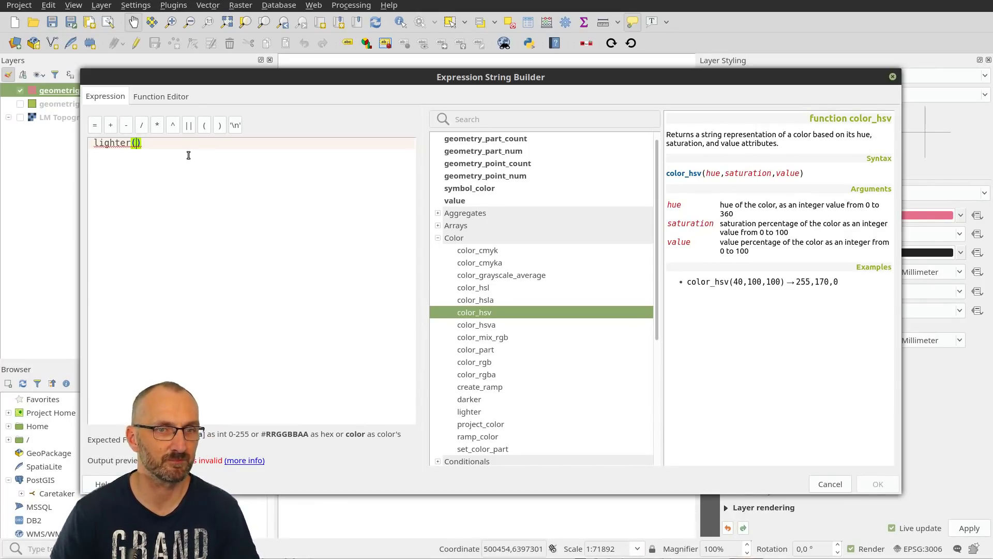
{"action": "type", "text": "color"}
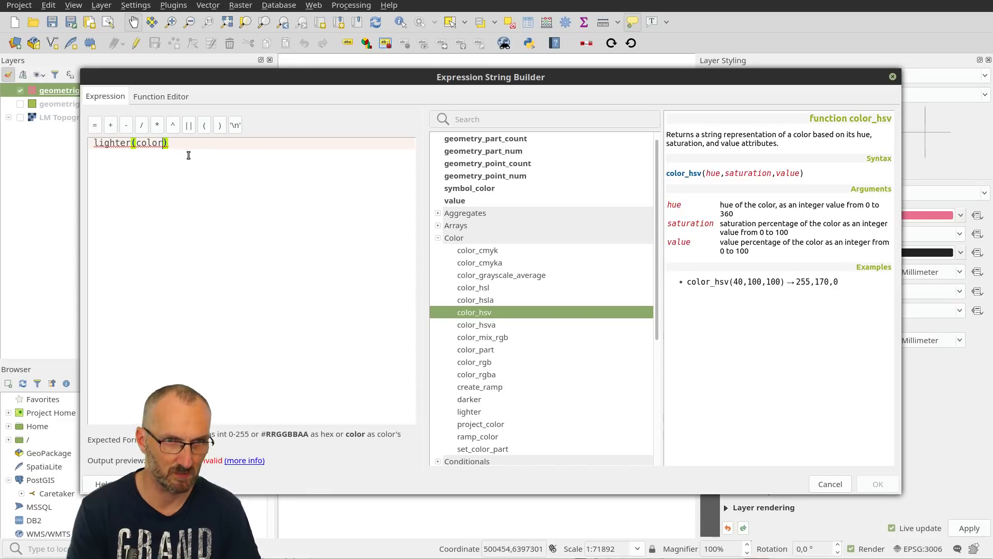
{"action": "type", "text": "("}
{"action": "key", "text": "BackSpace"}
{"action": "key", "text": "BackSpace"}
{"action": "key", "text": "BackSpace"}
{"action": "key", "text": "BackSpace"}
{"action": "key", "text": "BackSpace"}
{"action": "key", "text": "BackSpace"}
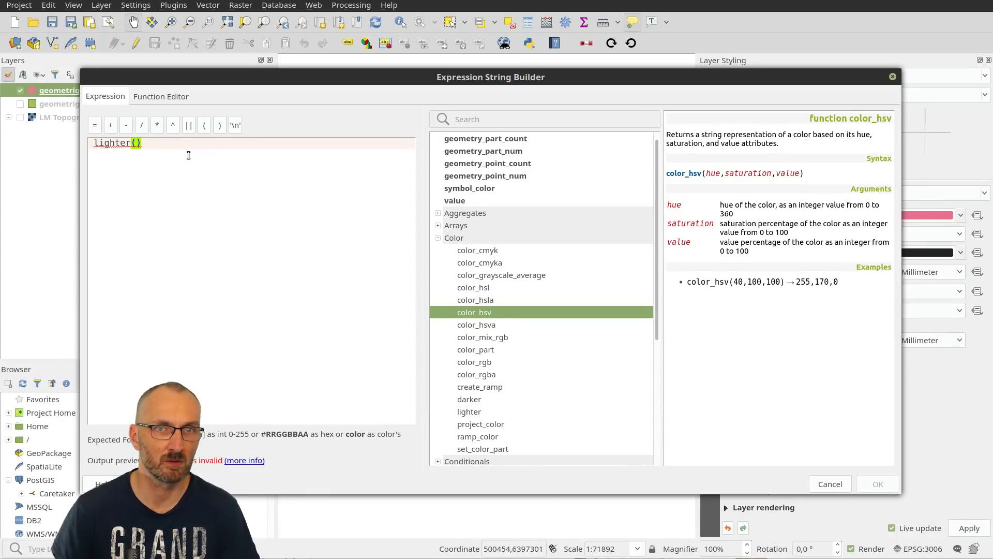
{"action": "double_click", "coordinate": [480, 189]}
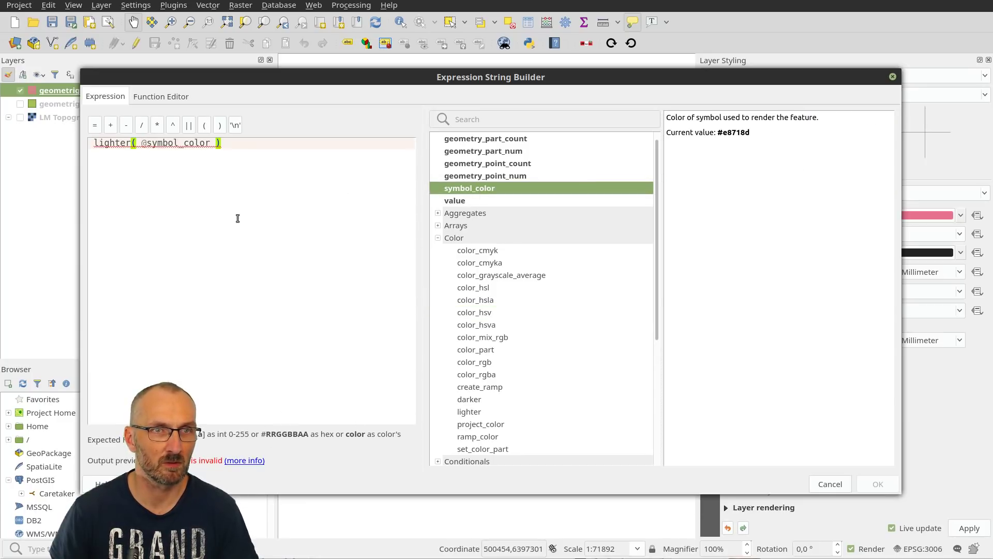
{"action": "left_click", "coordinate": [115, 143]}
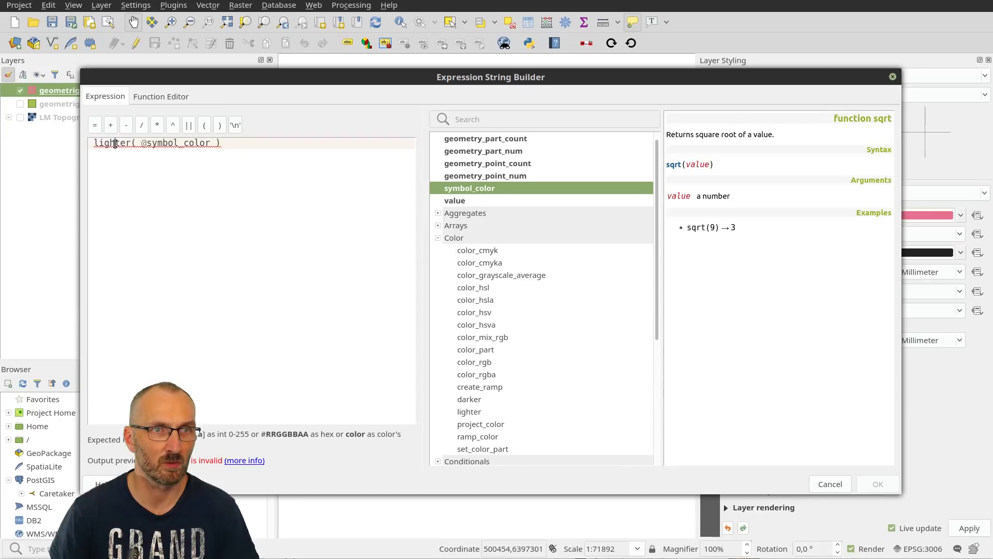
{"action": "left_click", "coordinate": [506, 119]}
{"action": "type", "text": "lig"}
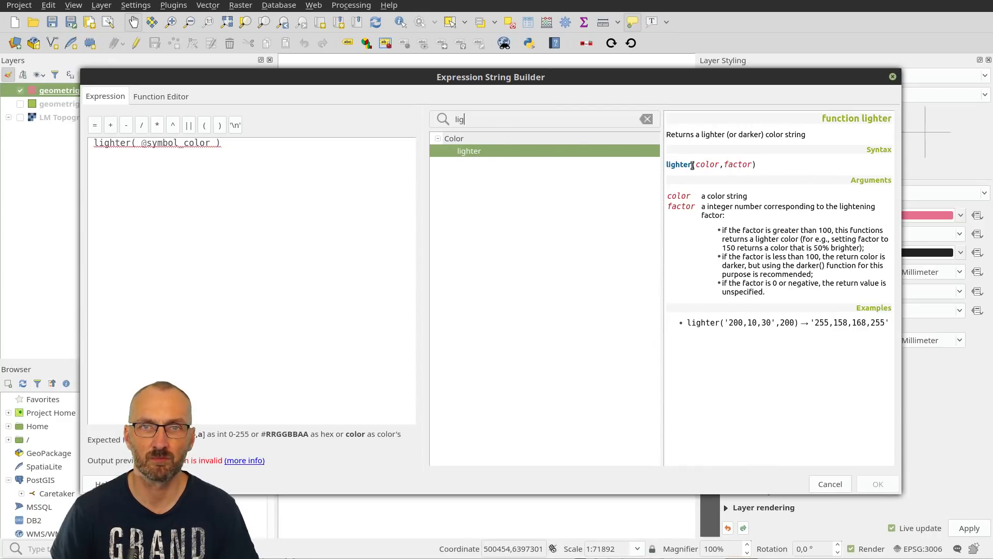
{"action": "left_click", "coordinate": [215, 144]}
{"action": "type", "text": ", 104"}
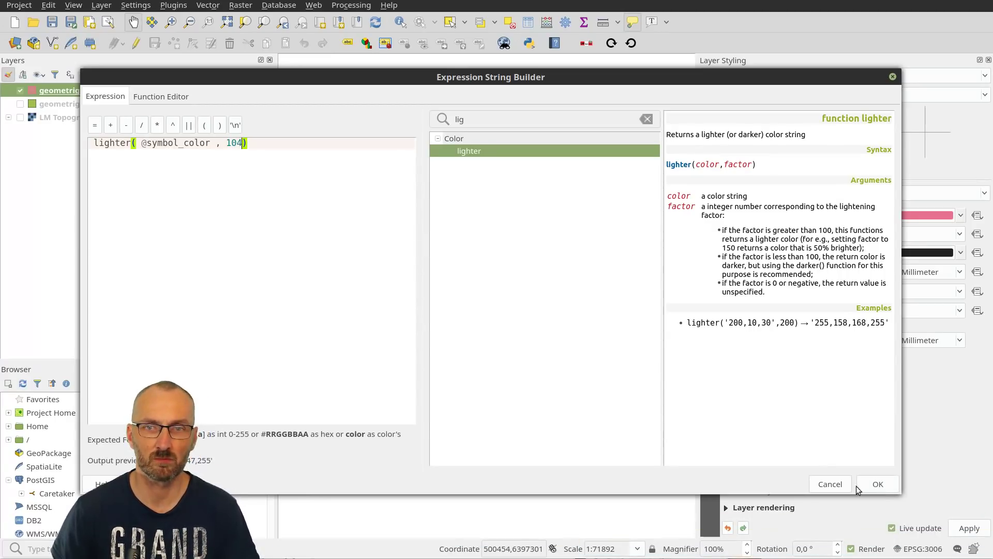
{"action": "left_click", "coordinate": [878, 484]}
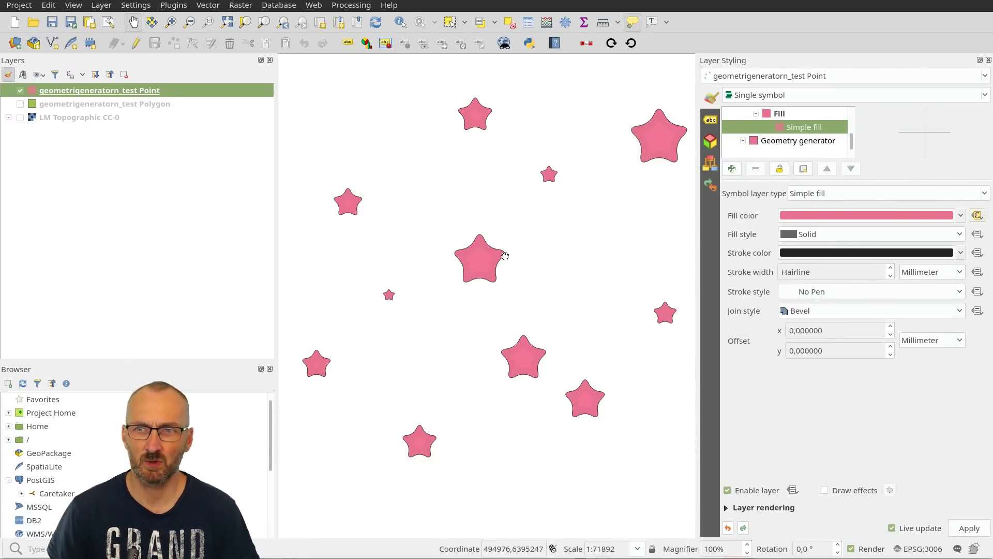
Step: Change the lighter() factor from 104 to 120 in the fill colour expression
{"action": "left_click", "coordinate": [977, 216]}
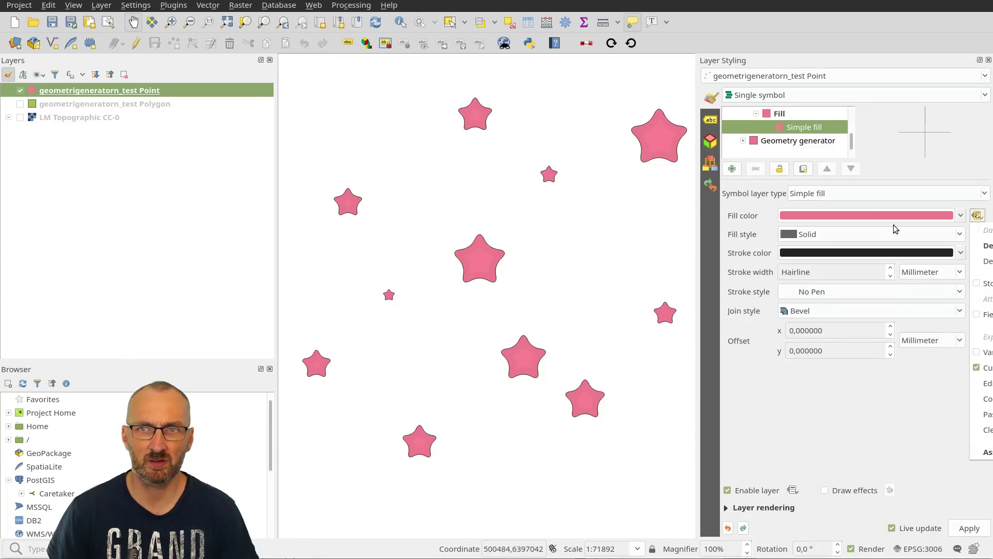
{"action": "left_click", "coordinate": [985, 382]}
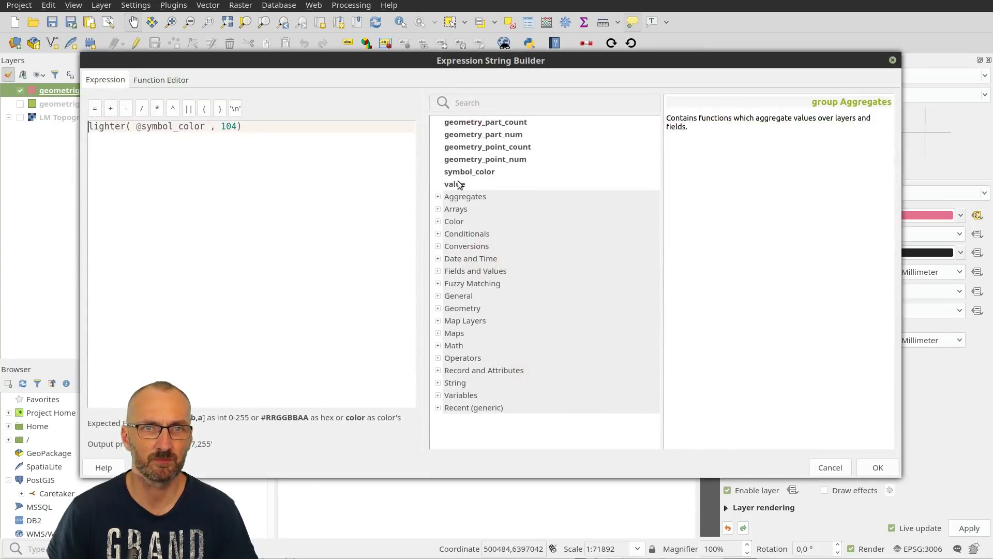
{"action": "left_click", "coordinate": [235, 126]}
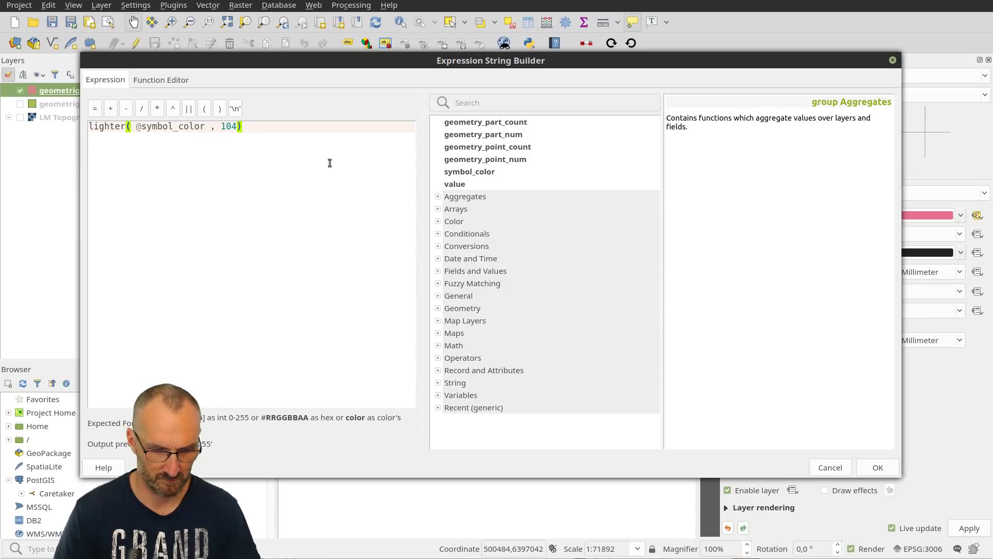
{"action": "key", "text": "BackSpace"}
{"action": "key", "text": "BackSpace"}
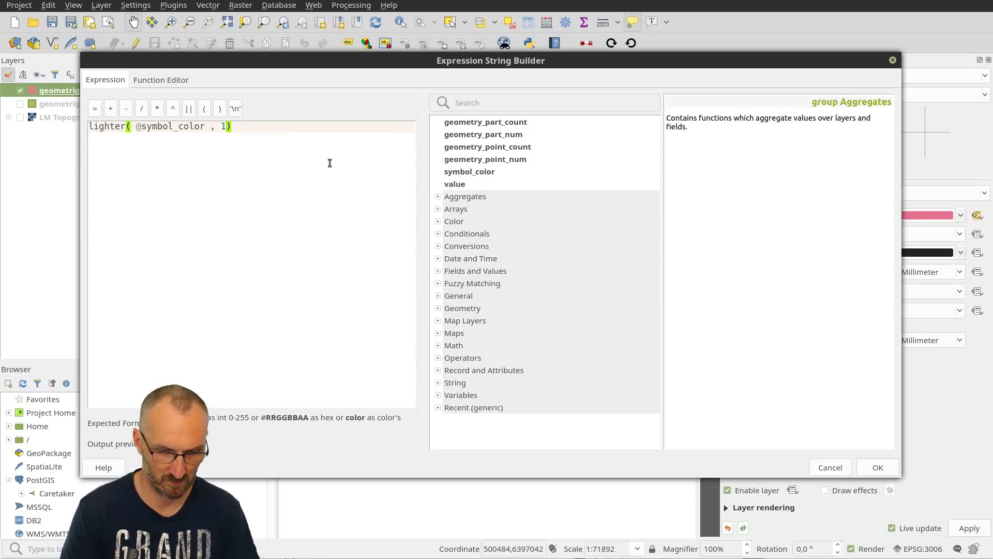
{"action": "type", "text": "20"}
{"action": "left_click", "coordinate": [878, 468]}
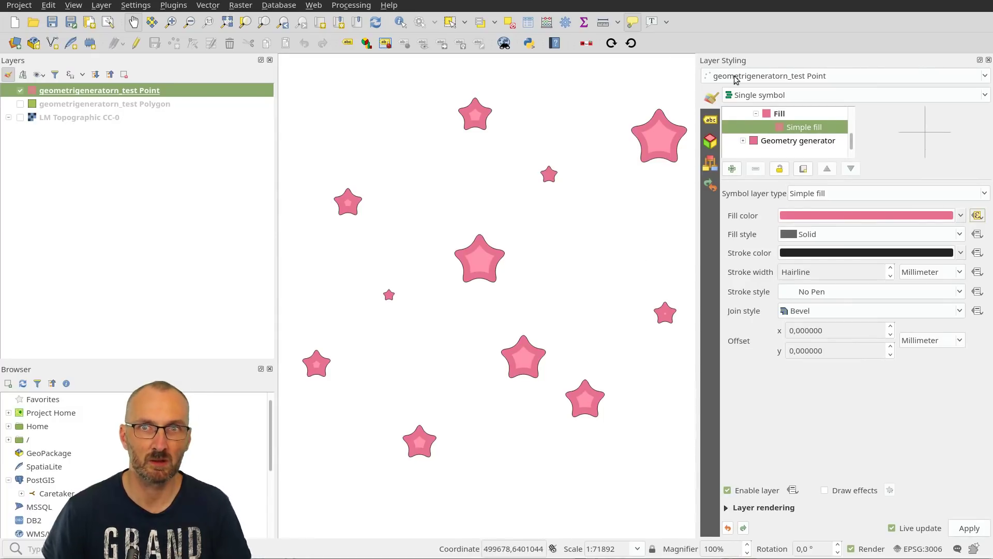
{"action": "scroll", "coordinate": [803, 116], "scroll_direction": "up", "scroll_amount": 1}
Step: Select the Marker root and pick a bright yellow-green as the symbol colour
{"action": "left_click", "coordinate": [776, 141]}
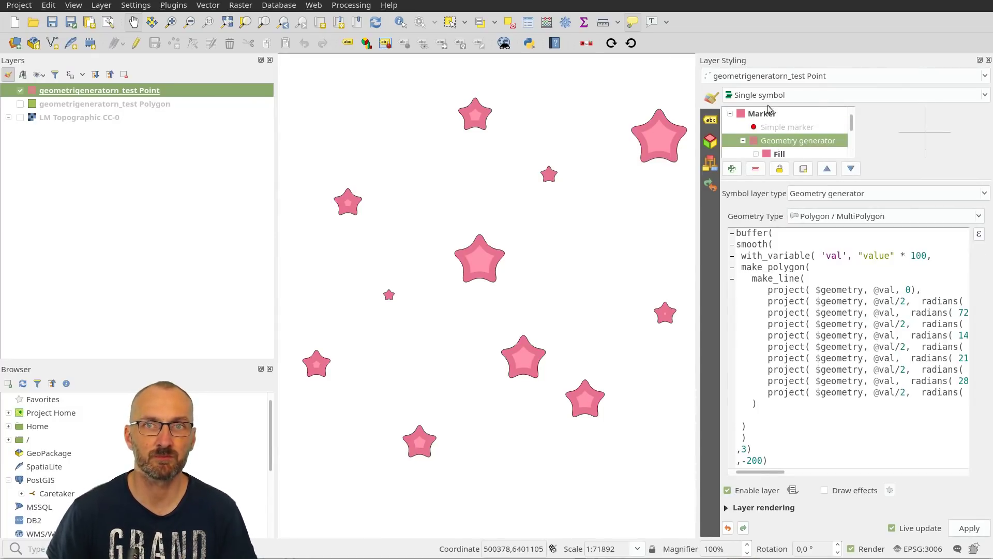
{"action": "left_click", "coordinate": [765, 114]}
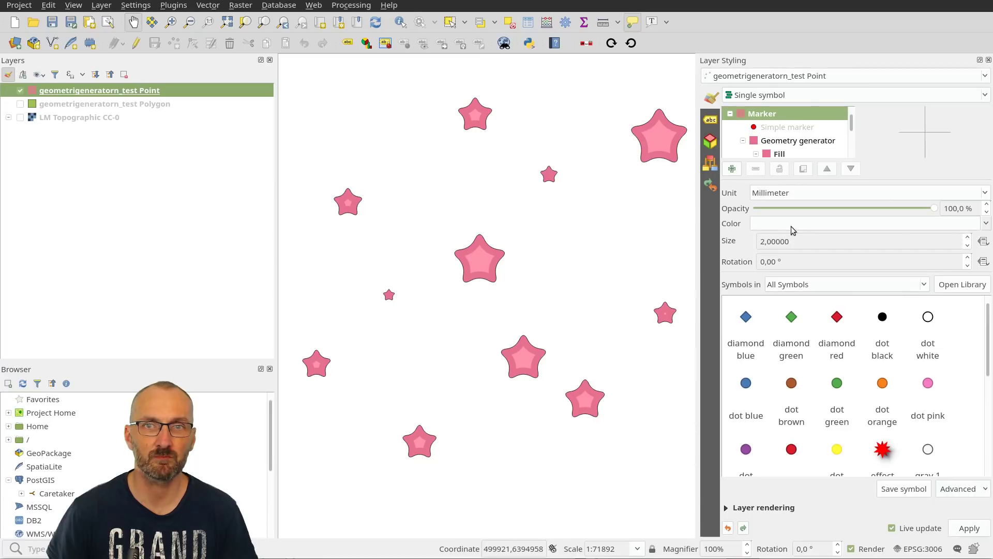
{"action": "left_click", "coordinate": [986, 224]}
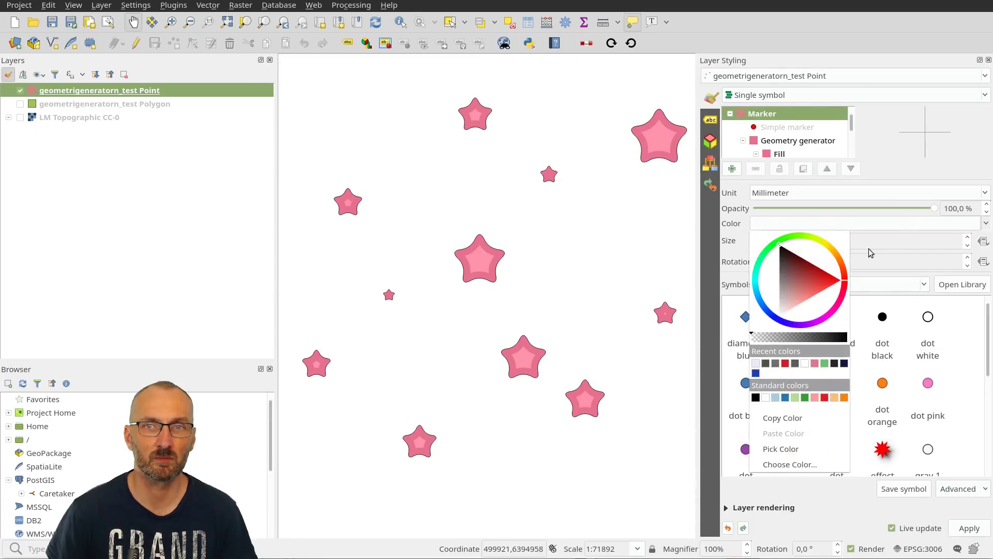
{"action": "left_click", "coordinate": [758, 260]}
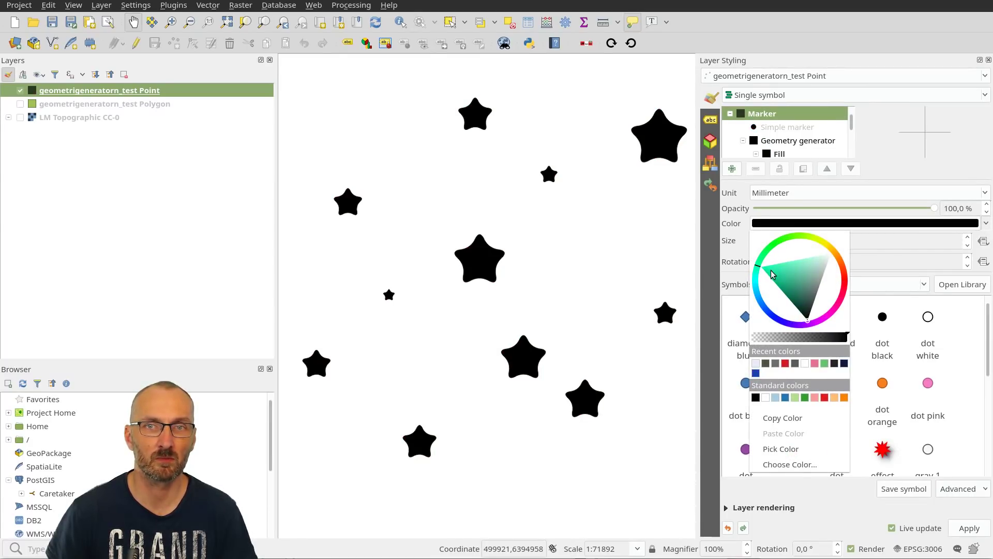
{"action": "left_click", "coordinate": [773, 267]}
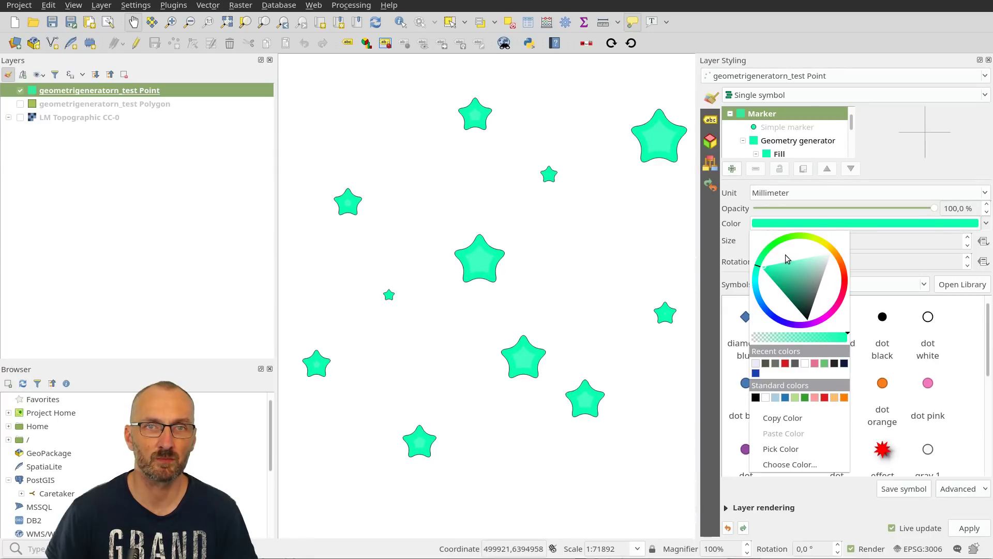
{"action": "mouse_move", "coordinate": [787, 237]}
{"action": "left_mouse_down"}
{"action": "mouse_move", "coordinate": [807, 236]}
{"action": "mouse_move", "coordinate": [812, 274]}
{"action": "mouse_move", "coordinate": [837, 255]}
{"action": "mouse_move", "coordinate": [845, 277]}
{"action": "mouse_move", "coordinate": [823, 276]}
{"action": "mouse_move", "coordinate": [828, 285]}
{"action": "mouse_move", "coordinate": [849, 276]}
{"action": "mouse_move", "coordinate": [826, 325]}
{"action": "mouse_move", "coordinate": [797, 331]}
{"action": "mouse_move", "coordinate": [760, 318]}
{"action": "mouse_move", "coordinate": [739, 295]}
{"action": "mouse_move", "coordinate": [770, 252]}
{"action": "left_mouse_up"}
{"action": "left_click", "coordinate": [805, 256]}
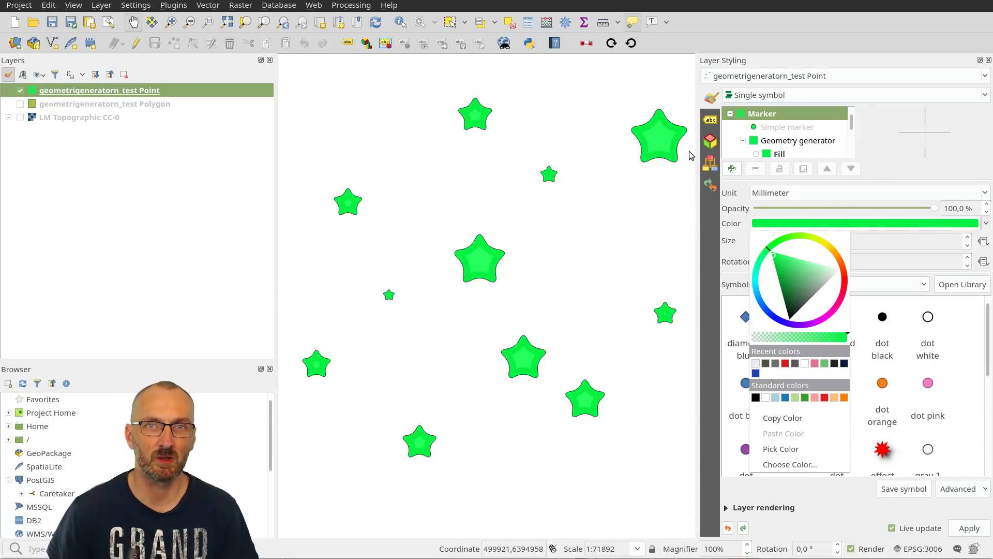
Step: Zoom and pan the map to centre one star, with the geometry generator selected
{"action": "left_click", "coordinate": [665, 126]}
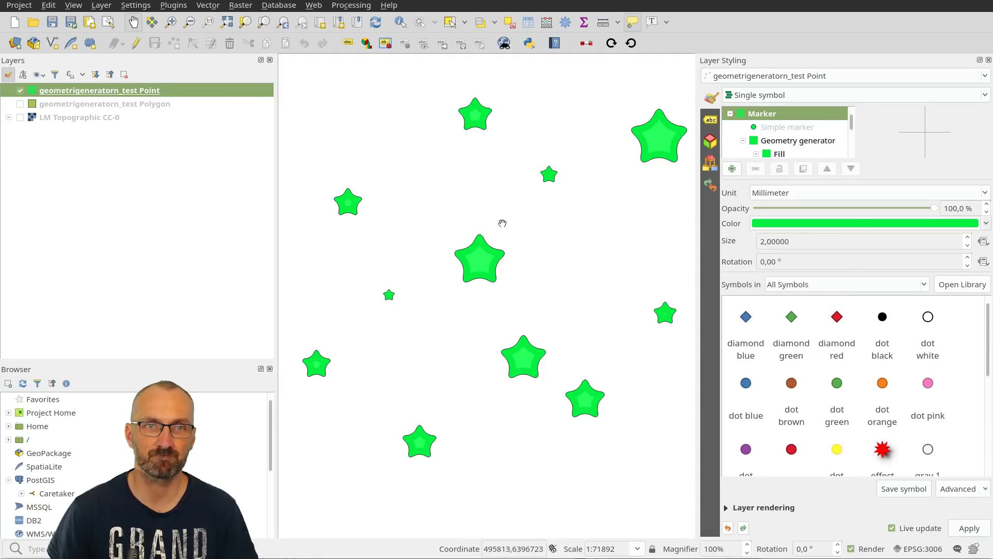
{"action": "scroll", "coordinate": [490, 258], "scroll_direction": "up", "scroll_amount": 1}
{"action": "scroll", "coordinate": [490, 257], "scroll_direction": "up", "scroll_amount": 8}
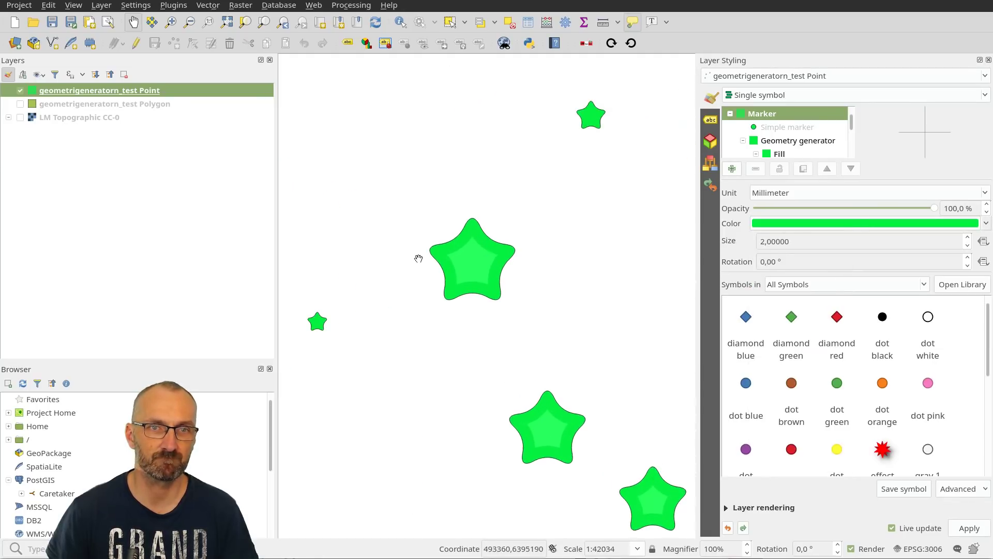
{"action": "scroll", "coordinate": [520, 279], "scroll_direction": "down", "scroll_amount": 3}
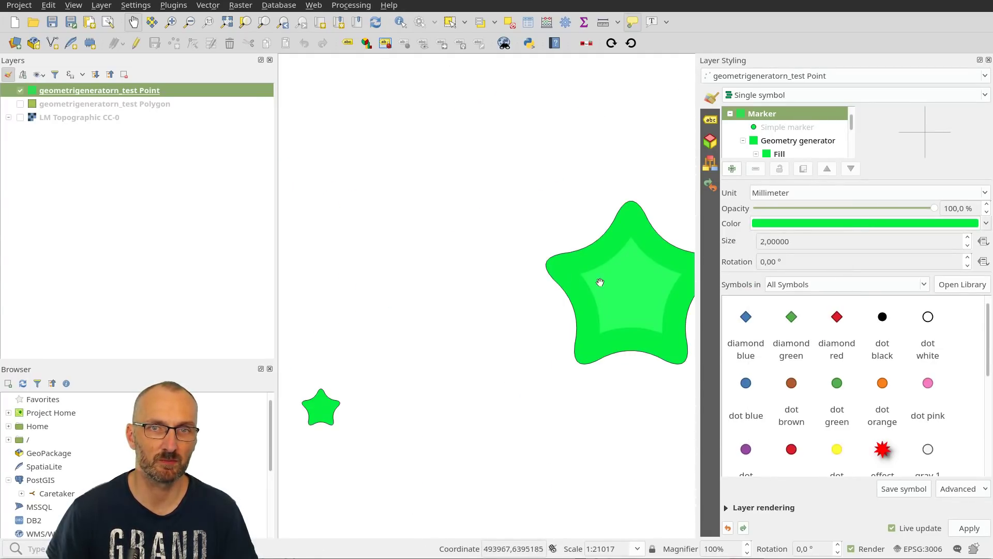
{"action": "left_click_drag", "start_coordinate": [599, 281], "coordinate": [462, 243]}
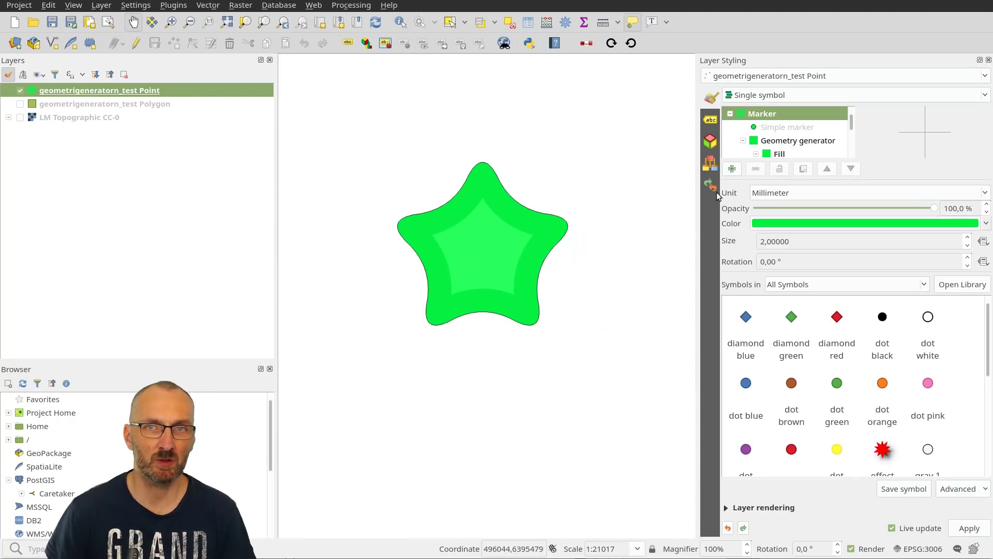
{"action": "left_click", "coordinate": [805, 139]}
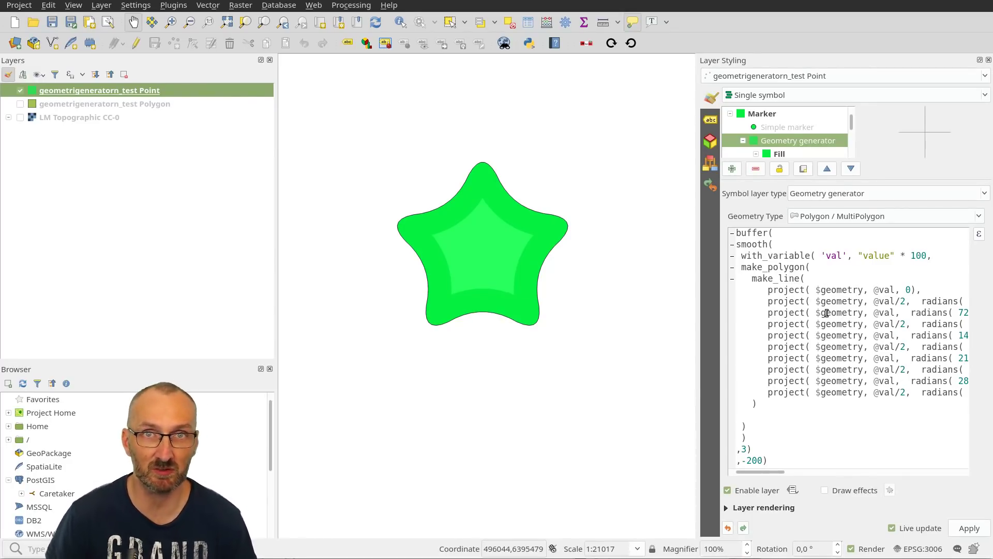
{"action": "left_click_drag", "start_coordinate": [508, 271], "coordinate": [494, 312]}
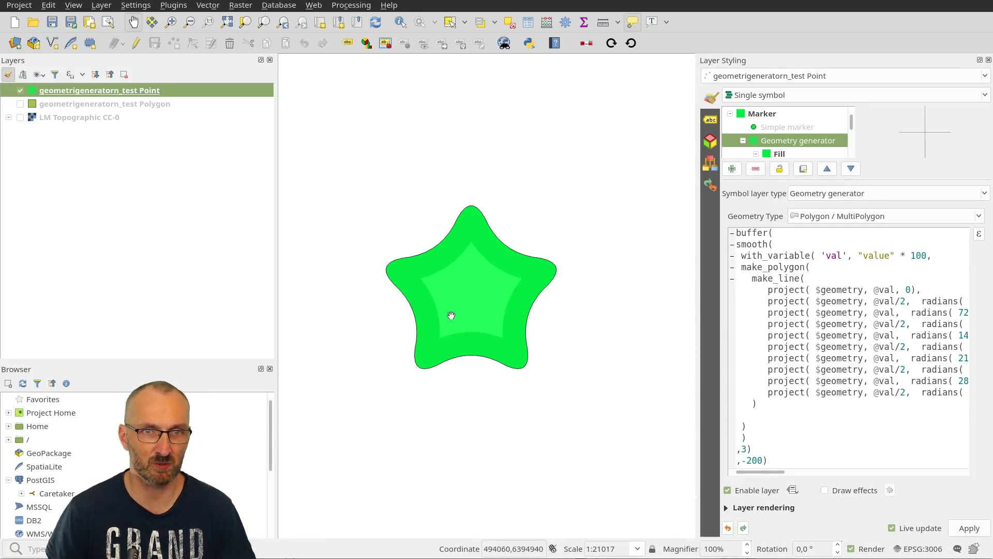
{"action": "left_click_drag", "start_coordinate": [454, 304], "coordinate": [477, 300]}
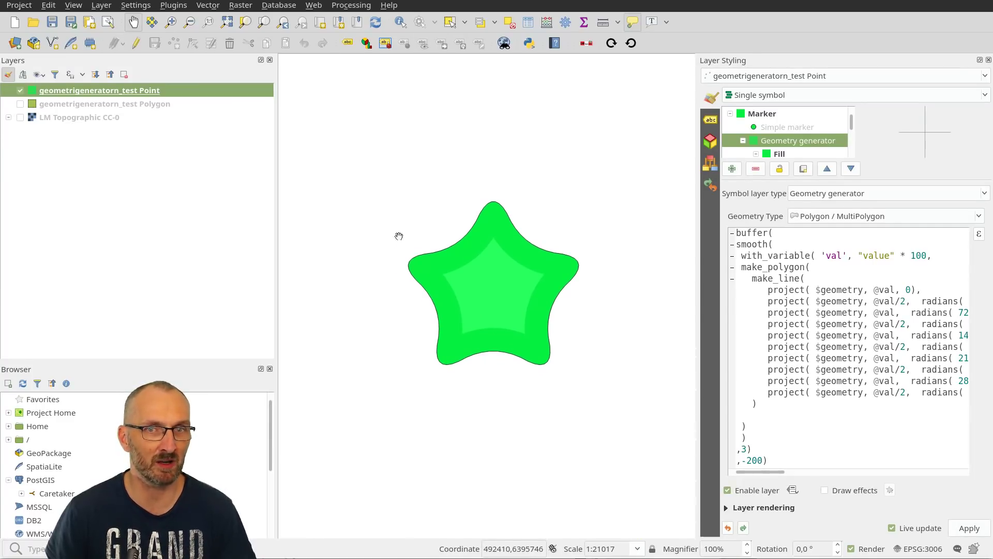
Step: Enable the centre-dot simple marker with size 9.4 and No Pen outline
{"action": "left_click", "coordinate": [803, 129]}
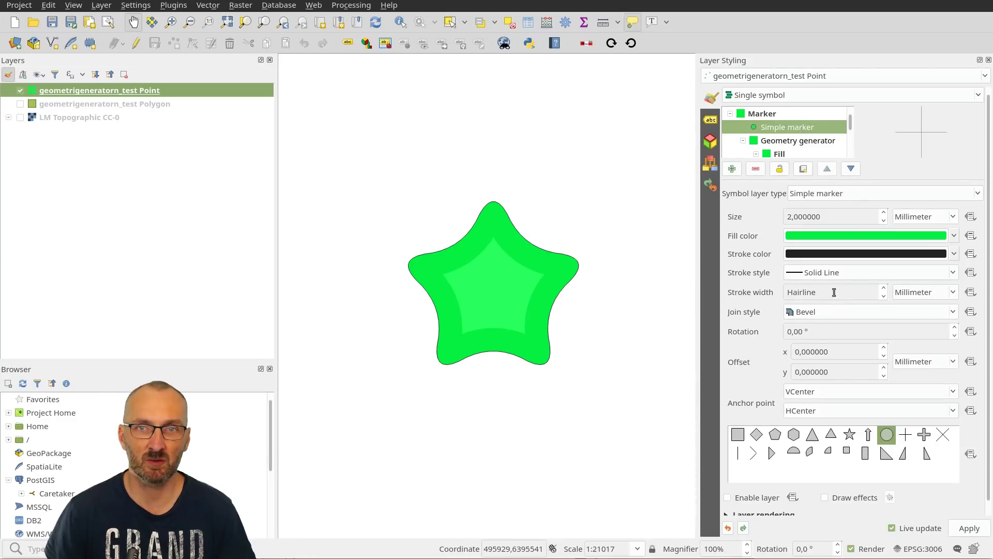
{"action": "left_click", "coordinate": [753, 498]}
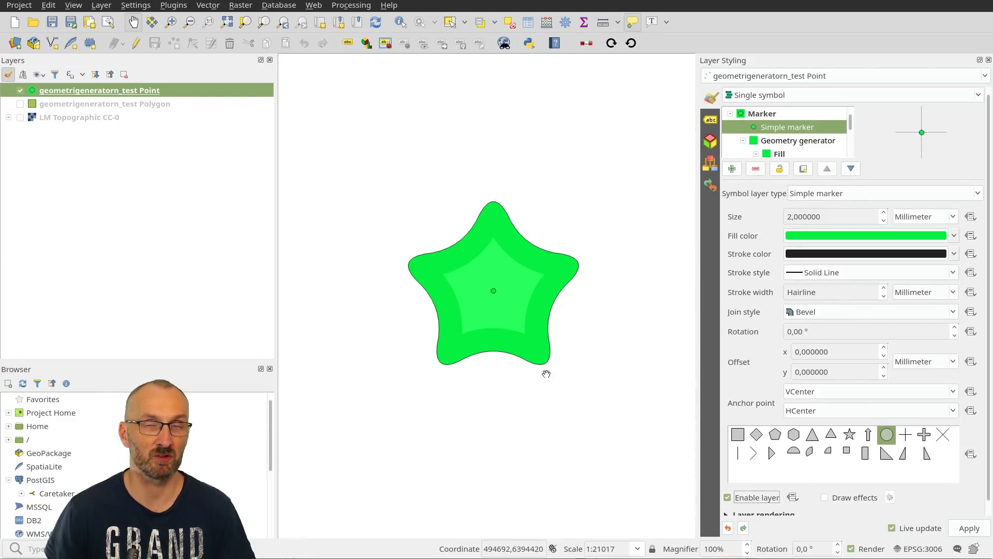
{"action": "scroll", "coordinate": [831, 217], "scroll_direction": "up", "scroll_amount": 2}
{"action": "scroll", "coordinate": [831, 217], "scroll_direction": "up", "scroll_amount": 6}
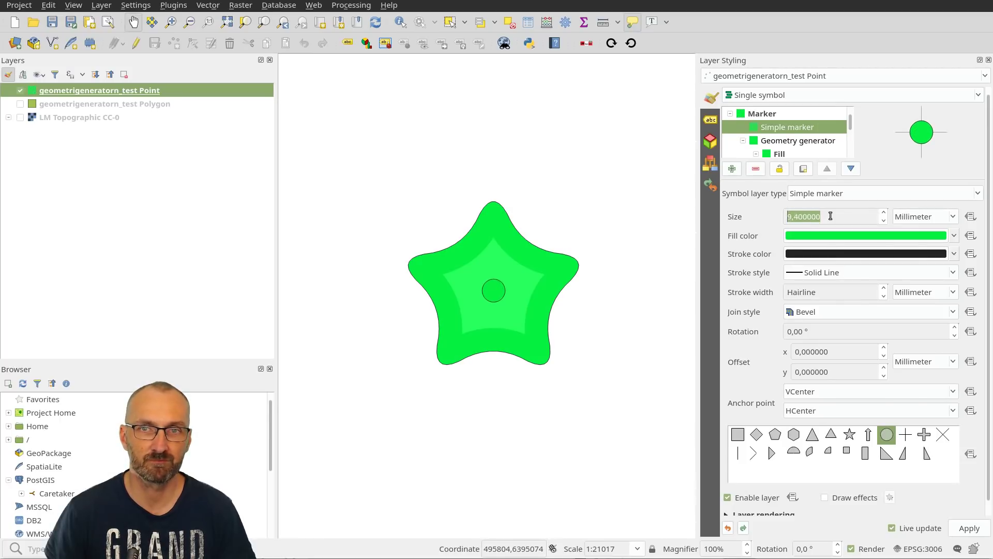
{"action": "left_click", "coordinate": [844, 275]}
{"action": "left_click", "coordinate": [841, 288]}
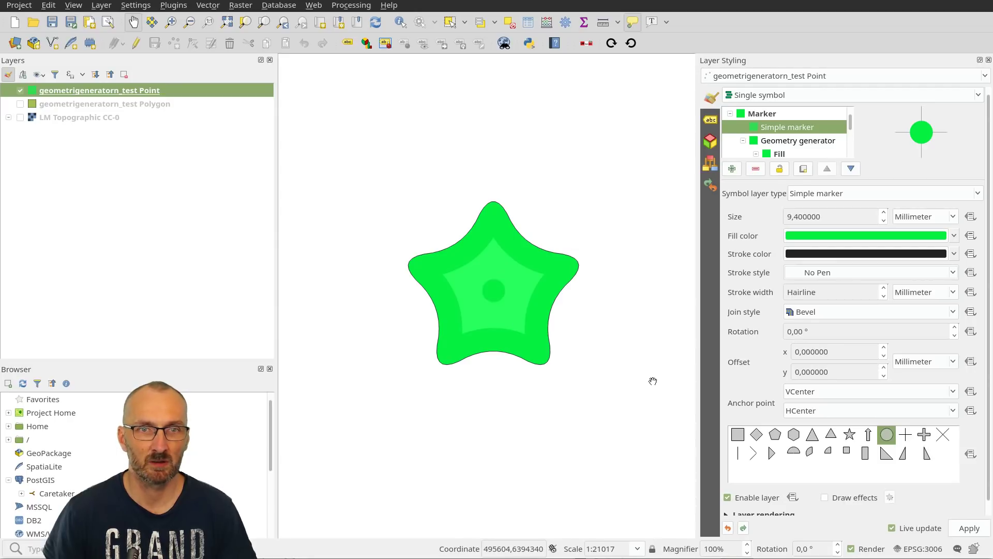
Step: Pan and zoom out to check the dots, then disable the centre-dot layer
{"action": "left_click_drag", "start_coordinate": [617, 386], "coordinate": [486, 270]}
{"action": "scroll", "coordinate": [485, 269], "scroll_direction": "down", "scroll_amount": 1}
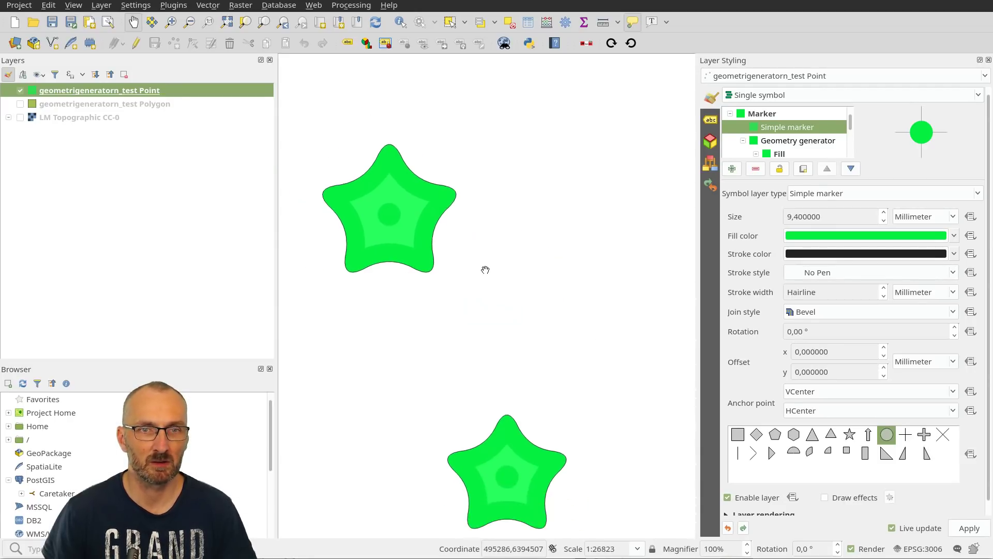
{"action": "scroll", "coordinate": [485, 270], "scroll_direction": "down", "scroll_amount": 1}
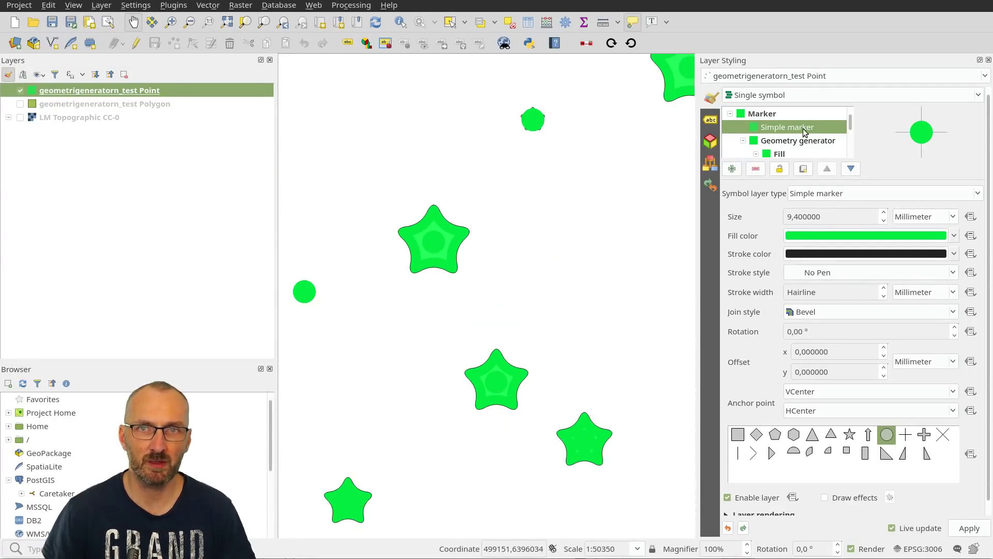
{"action": "left_click", "coordinate": [747, 497]}
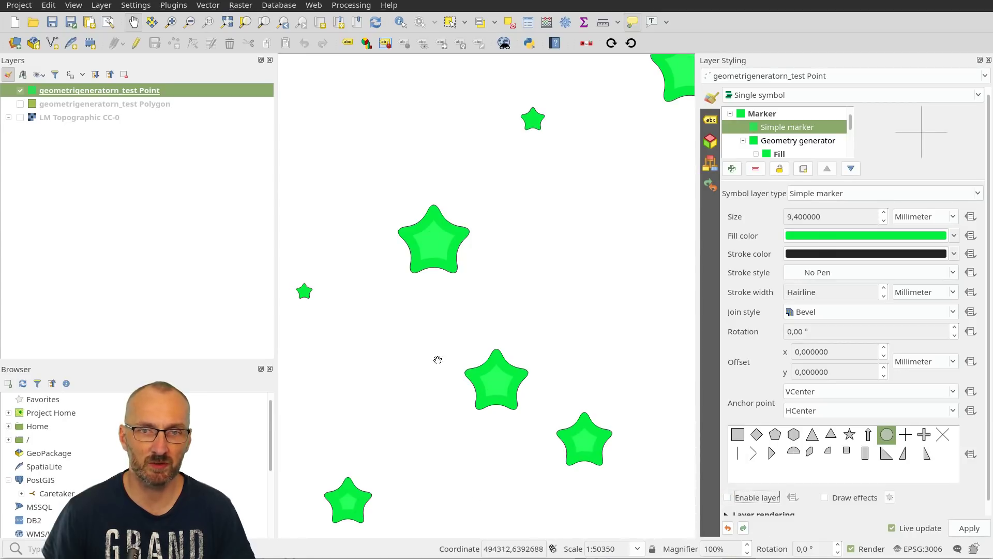
{"action": "scroll", "coordinate": [472, 377], "scroll_direction": "up", "scroll_amount": 1}
{"action": "scroll", "coordinate": [473, 378], "scroll_direction": "down", "scroll_amount": 2}
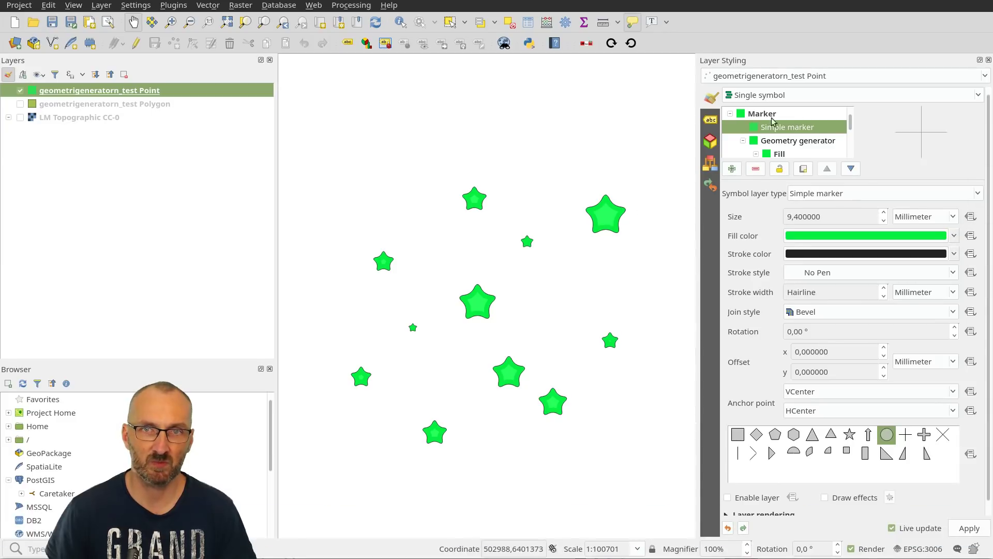
{"action": "left_click", "coordinate": [821, 138]}
{"action": "left_click", "coordinate": [979, 234]}
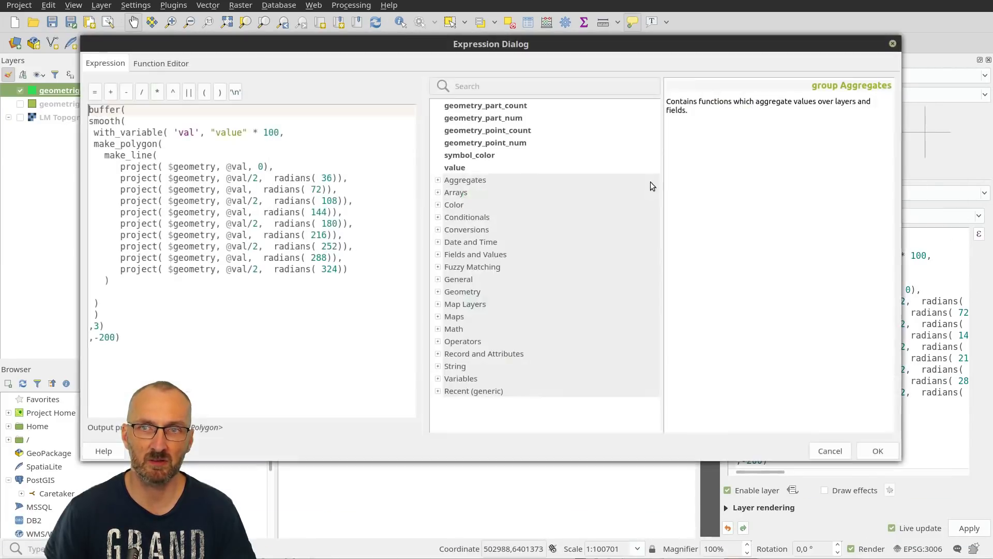
{"action": "left_click_drag", "start_coordinate": [547, 49], "coordinate": [549, 71]}
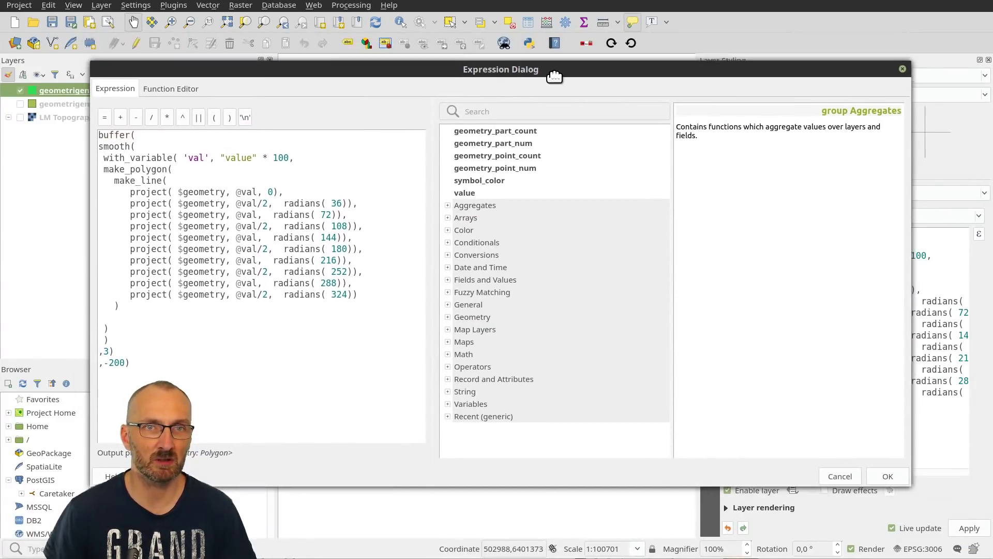
{"action": "left_click", "coordinate": [440, 302]}
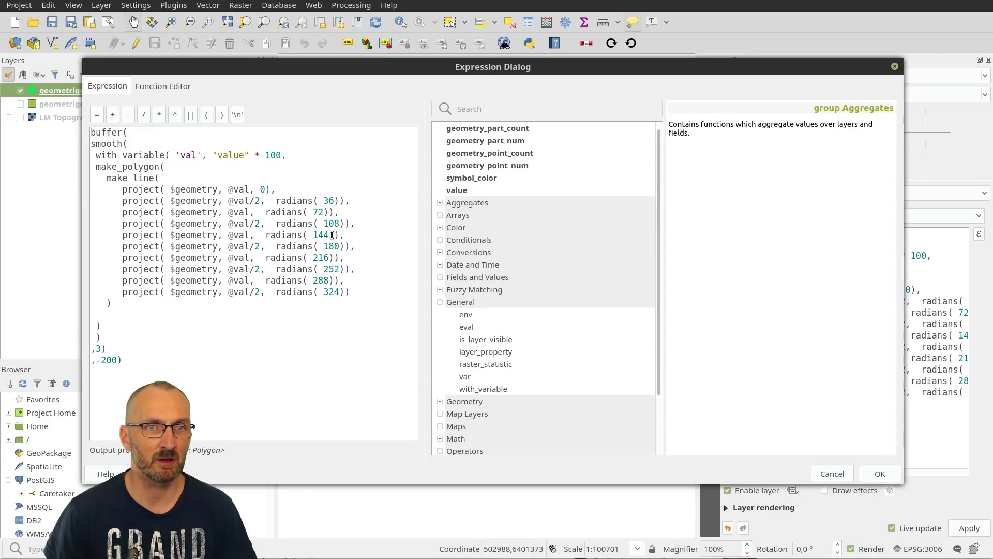
{"action": "left_click", "coordinate": [441, 302]}
{"action": "left_click", "coordinate": [441, 314]}
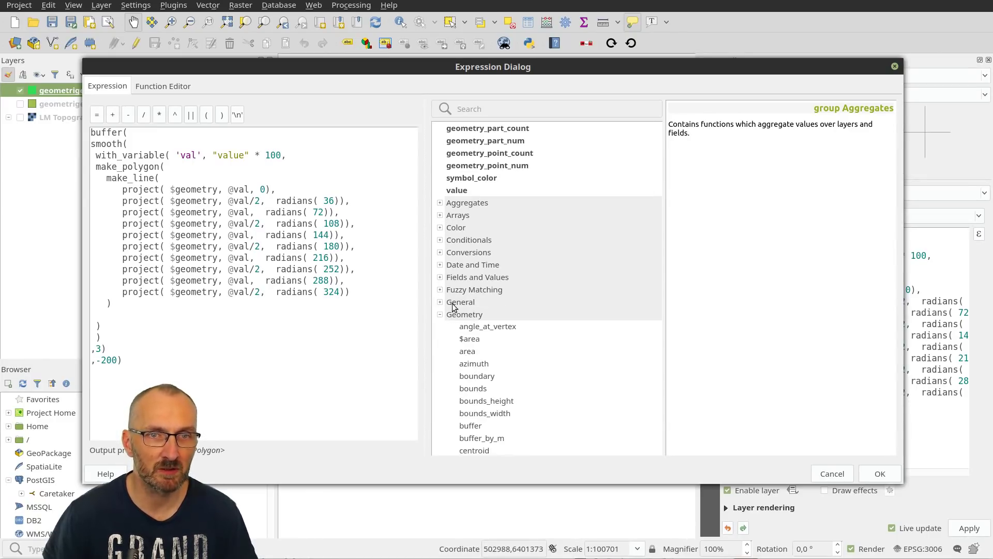
{"action": "scroll", "coordinate": [502, 299], "scroll_direction": "down", "scroll_amount": 4}
{"action": "scroll", "coordinate": [499, 278], "scroll_direction": "down", "scroll_amount": 2}
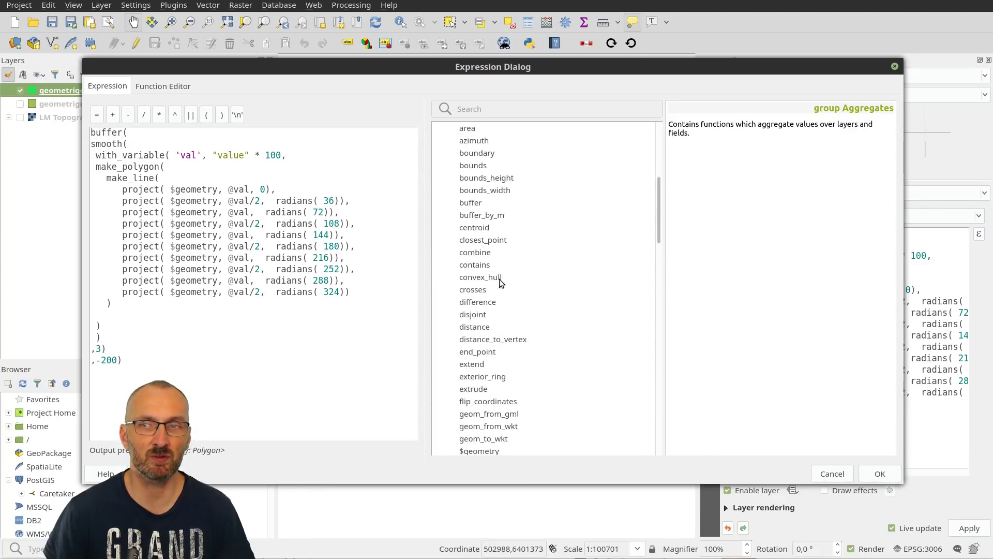
{"action": "scroll", "coordinate": [485, 212], "scroll_direction": "down", "scroll_amount": 6}
{"action": "scroll", "coordinate": [485, 214], "scroll_direction": "down", "scroll_amount": 2}
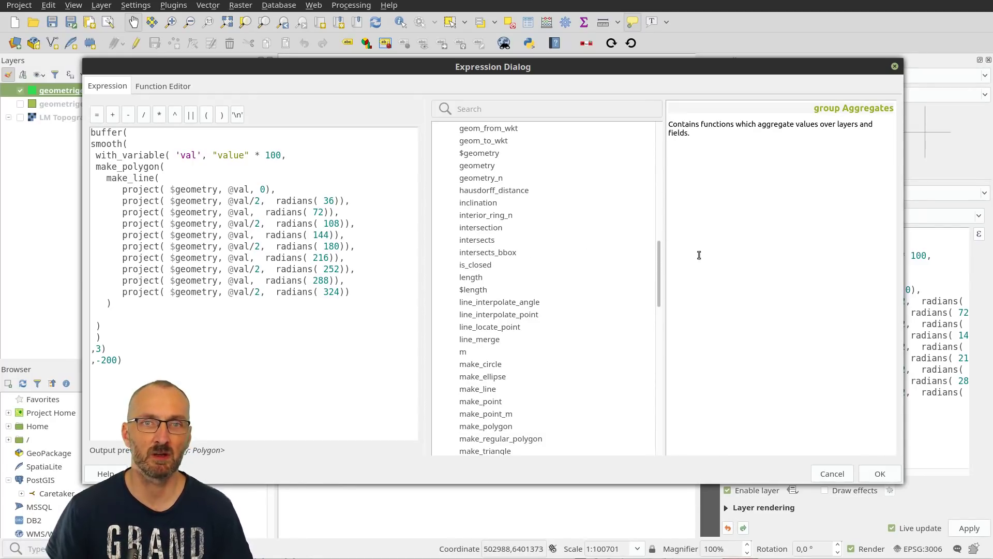
{"action": "scroll", "coordinate": [566, 293], "scroll_direction": "down", "scroll_amount": 3}
{"action": "scroll", "coordinate": [566, 290], "scroll_direction": "down", "scroll_amount": 5}
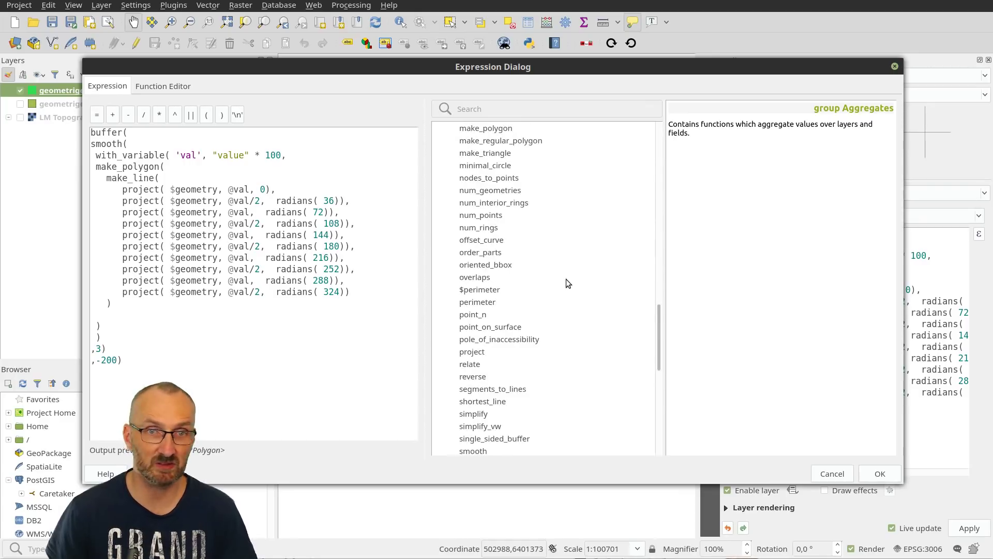
{"action": "left_click", "coordinate": [473, 279]}
{"action": "scroll", "coordinate": [582, 223], "scroll_direction": "down", "scroll_amount": 3}
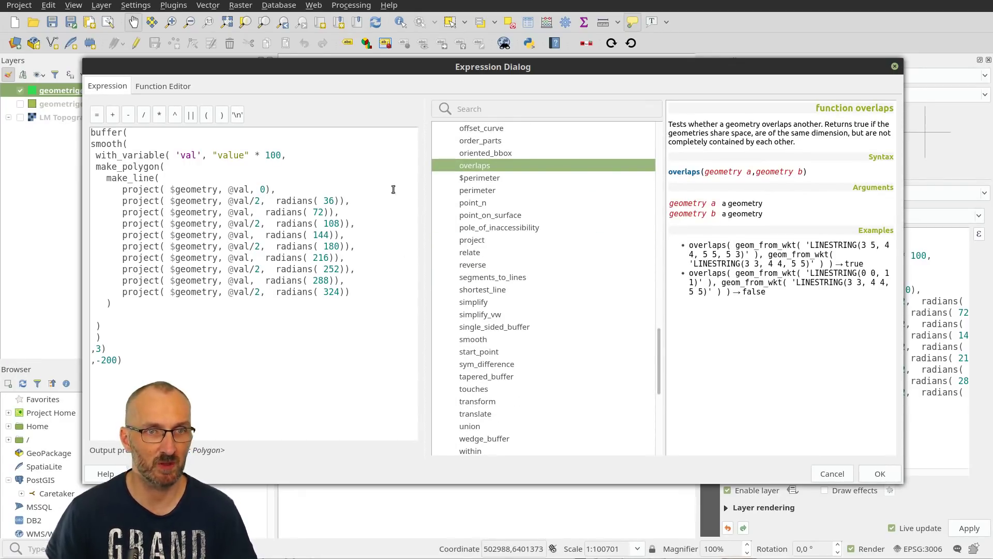
{"action": "scroll", "coordinate": [491, 282], "scroll_direction": "down", "scroll_amount": 5}
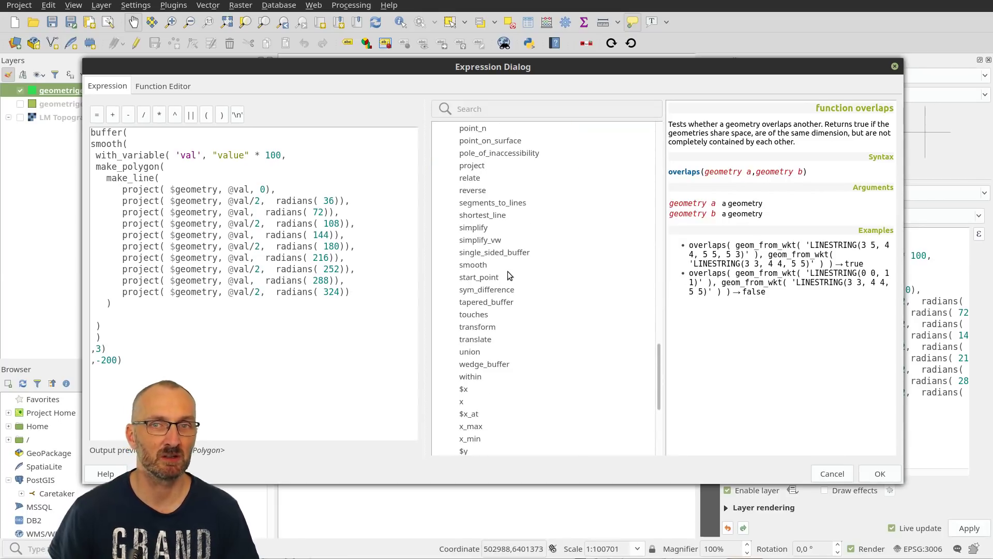
{"action": "scroll", "coordinate": [509, 271], "scroll_direction": "up", "scroll_amount": 4}
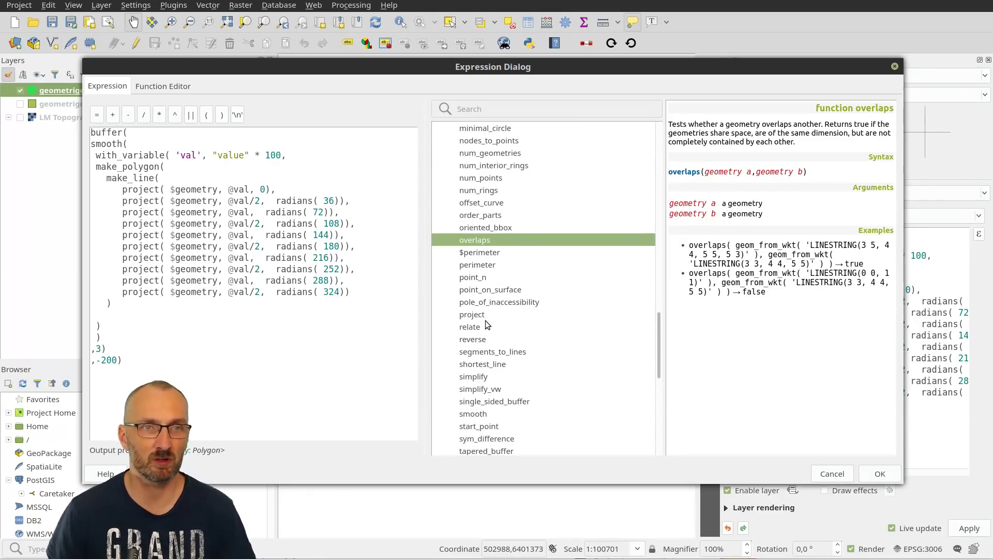
{"action": "left_click", "coordinate": [832, 474]}
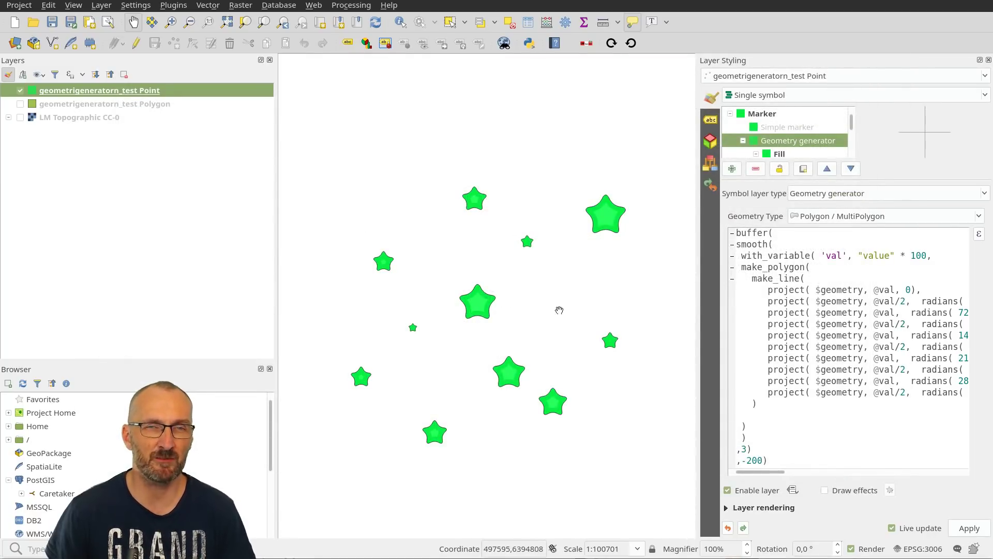
Step: Zoom the map to 1:75144, pan the stars higher, and inspect the buffer(smooth(…)) expression
{"action": "scroll", "coordinate": [559, 310], "scroll_direction": "up", "scroll_amount": 1}
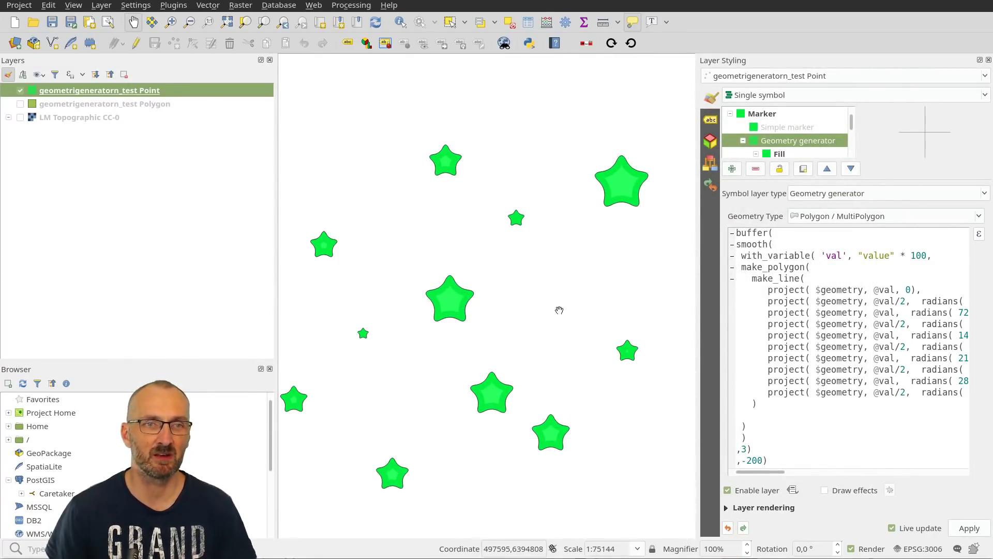
{"action": "left_click_drag", "start_coordinate": [564, 314], "coordinate": [561, 302]}
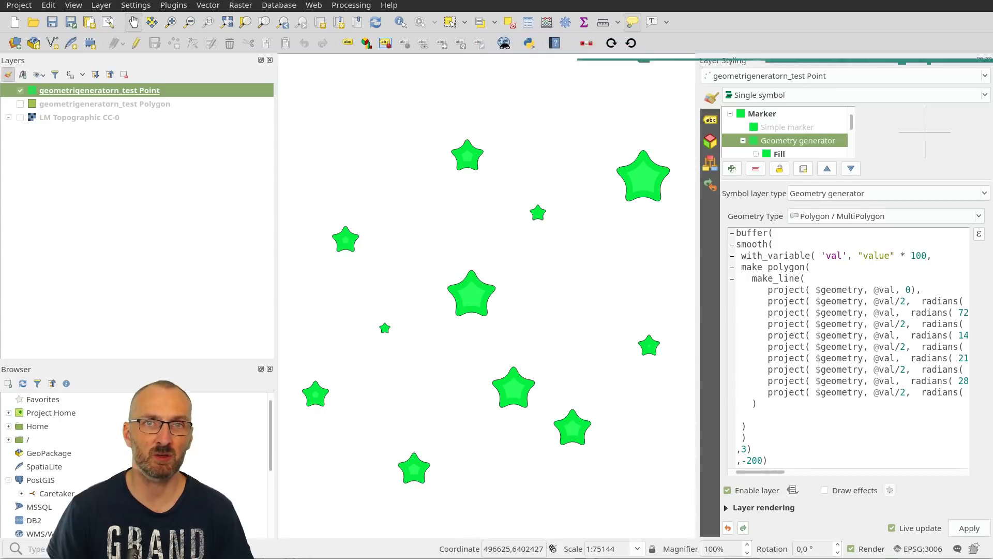
{"action": "left_click", "coordinate": [842, 289]}
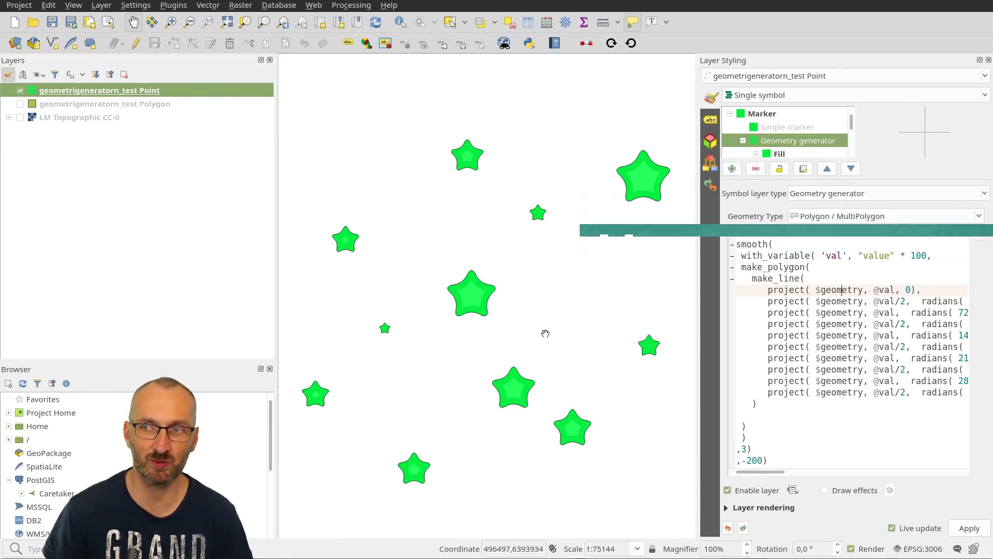
{"action": "mouse_move", "coordinate": [519, 311]}
{"action": "left_mouse_down"}
{"action": "mouse_move", "coordinate": [539, 295]}
{"action": "mouse_move", "coordinate": [524, 295]}
{"action": "left_mouse_up"}
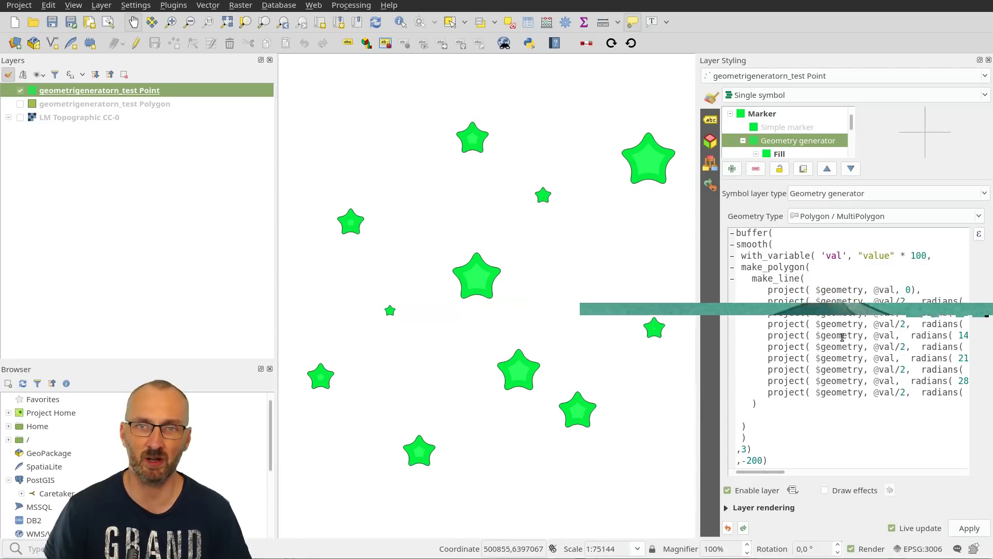
{"action": "left_click", "coordinate": [790, 414]}
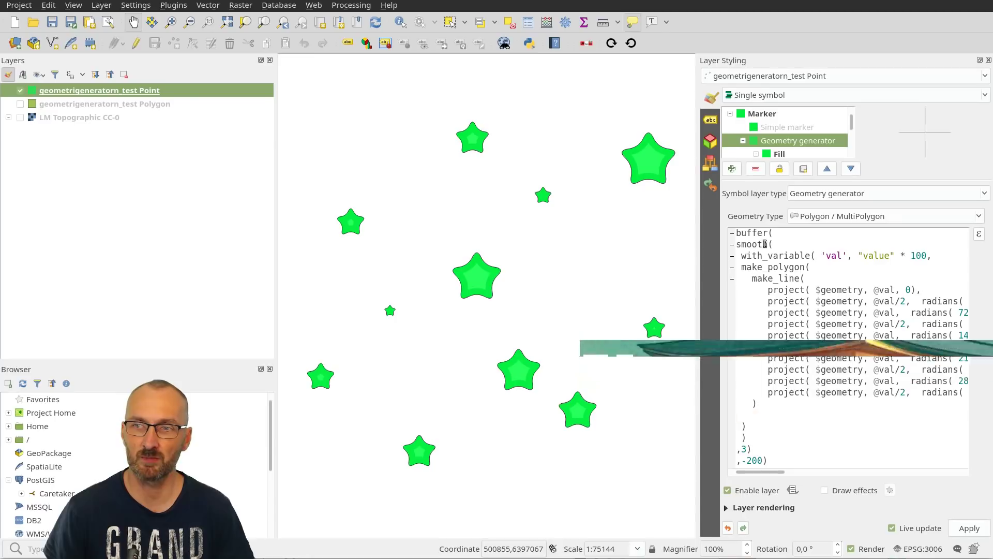
{"action": "left_click_drag", "start_coordinate": [763, 244], "coordinate": [709, 230]}
{"action": "left_click", "coordinate": [806, 289]}
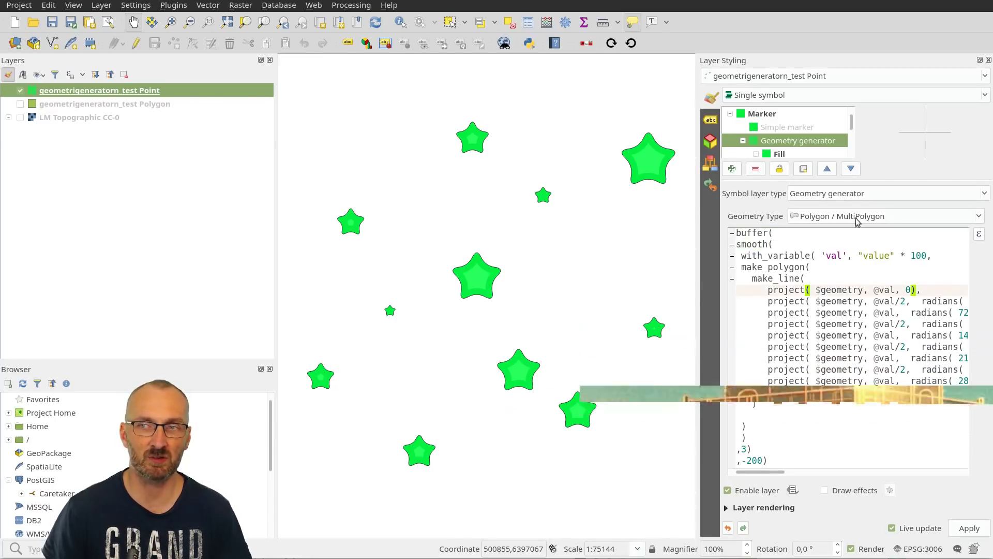
Step: Switch the outer star generator's geometry type to LineString, then back to Polygon
{"action": "left_click", "coordinate": [843, 216]}
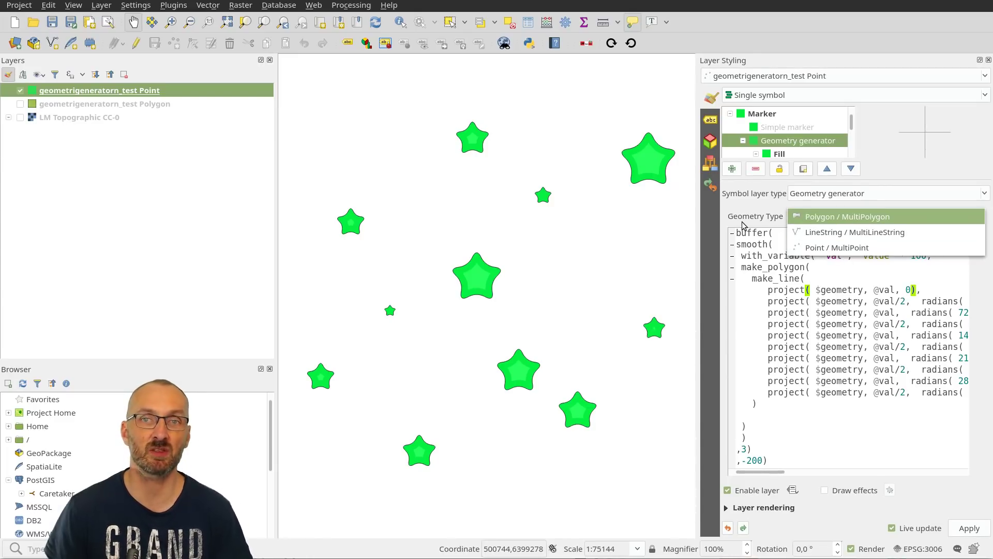
{"action": "left_click", "coordinate": [825, 234]}
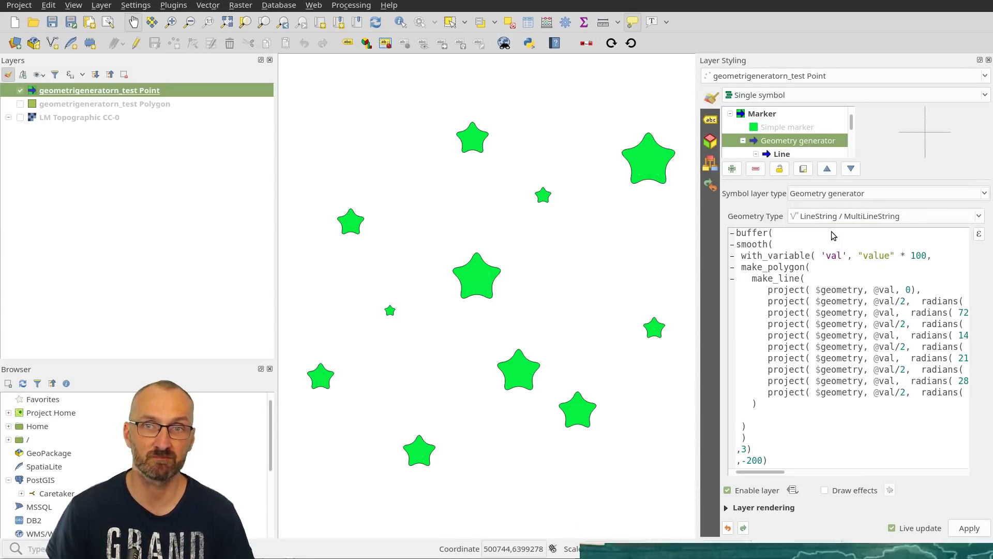
{"action": "left_click", "coordinate": [854, 216]}
{"action": "left_click", "coordinate": [851, 199]}
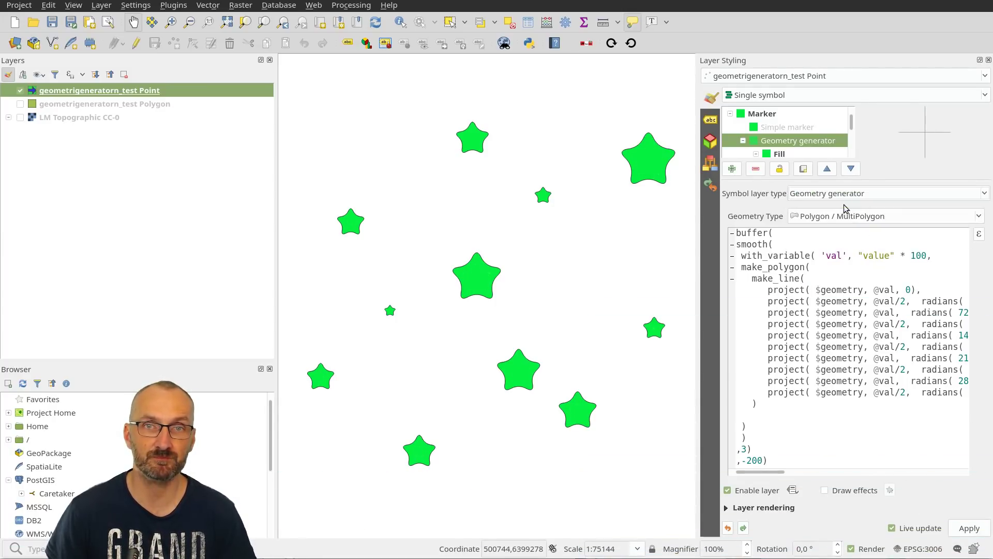
Step: Toggle the inner star generator's geometry type to LineString and back to Polygon
{"action": "left_click", "coordinate": [743, 141]}
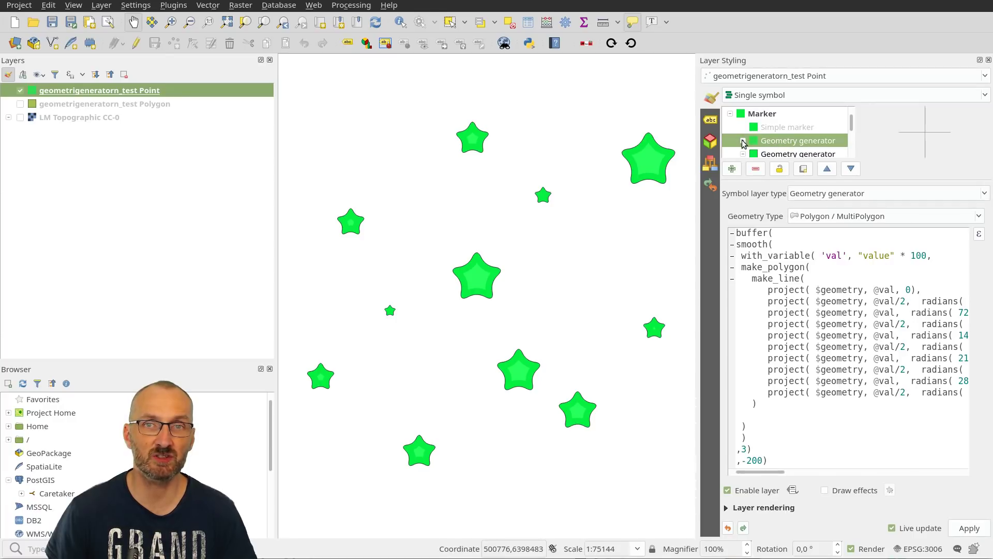
{"action": "left_click", "coordinate": [810, 154]}
{"action": "left_click", "coordinate": [834, 216]}
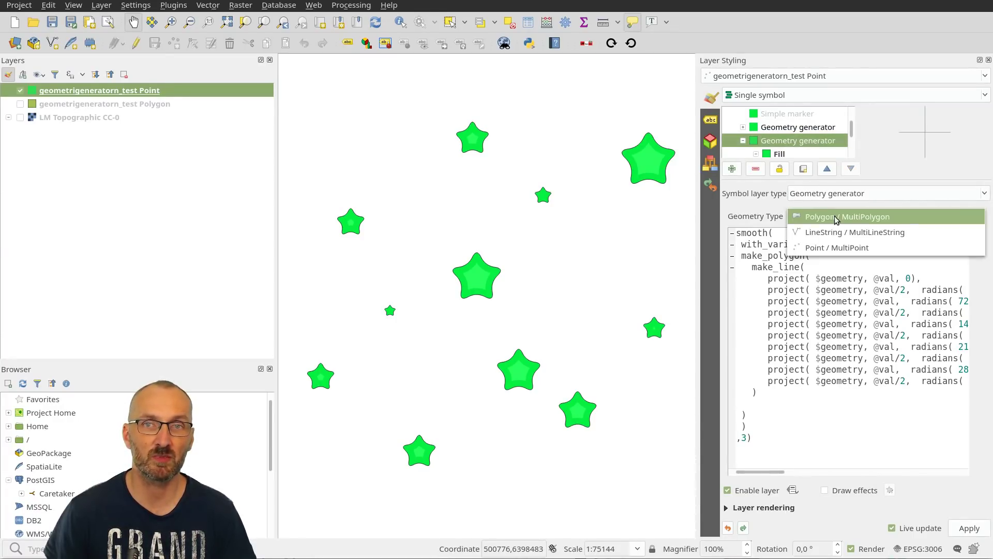
{"action": "left_click", "coordinate": [834, 238]}
{"action": "left_click", "coordinate": [844, 218]}
{"action": "left_click", "coordinate": [830, 201]}
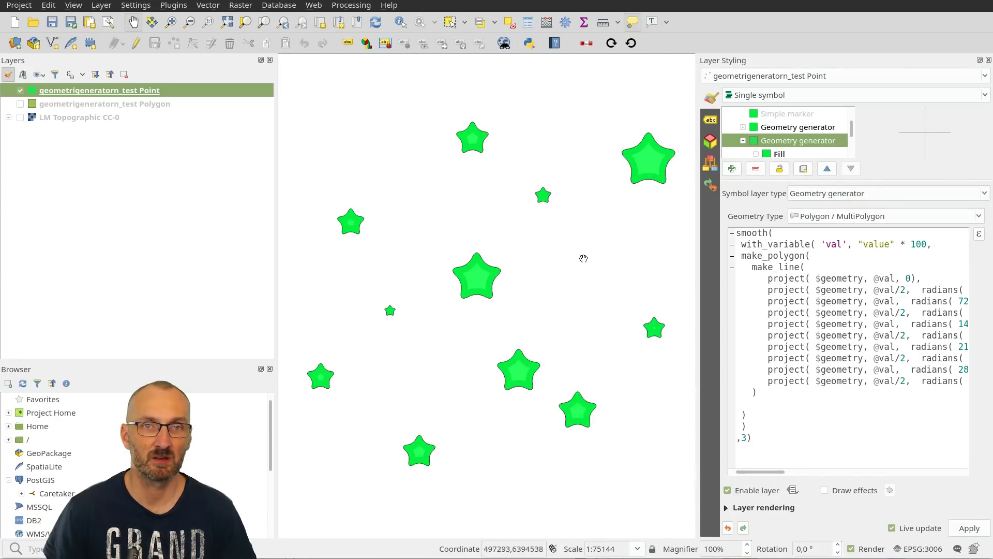